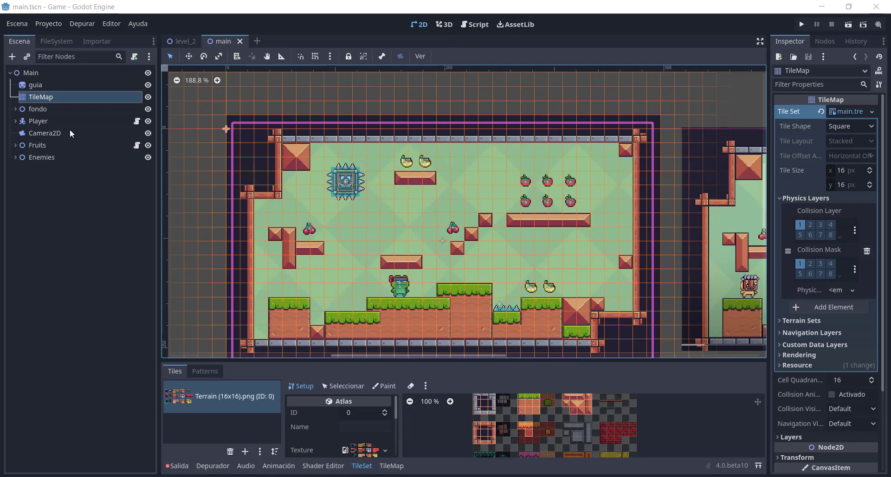
Step: Move the level_2 scene tab after main and switch between main and Level 2 to compare
click(46, 109)
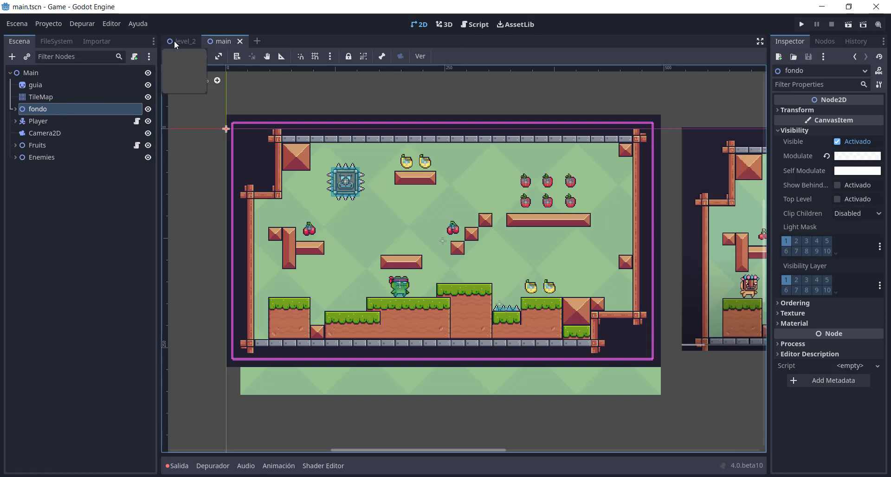
drag(180, 41, 249, 39)
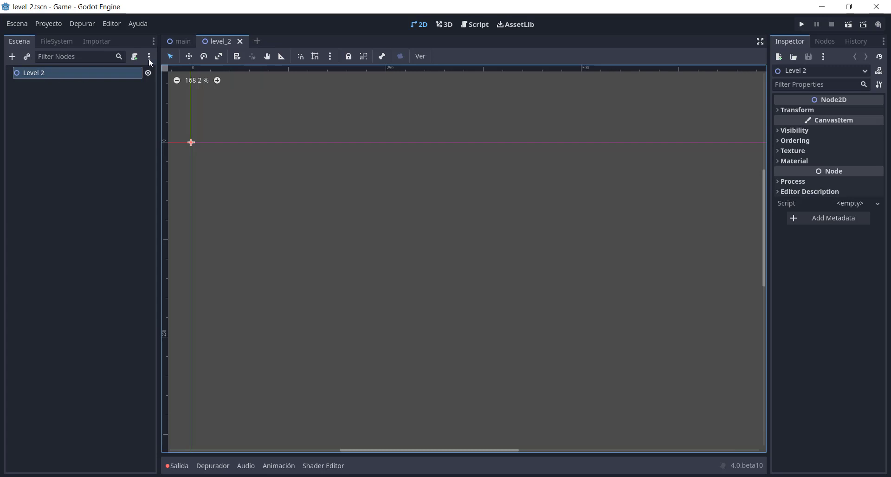
click(178, 41)
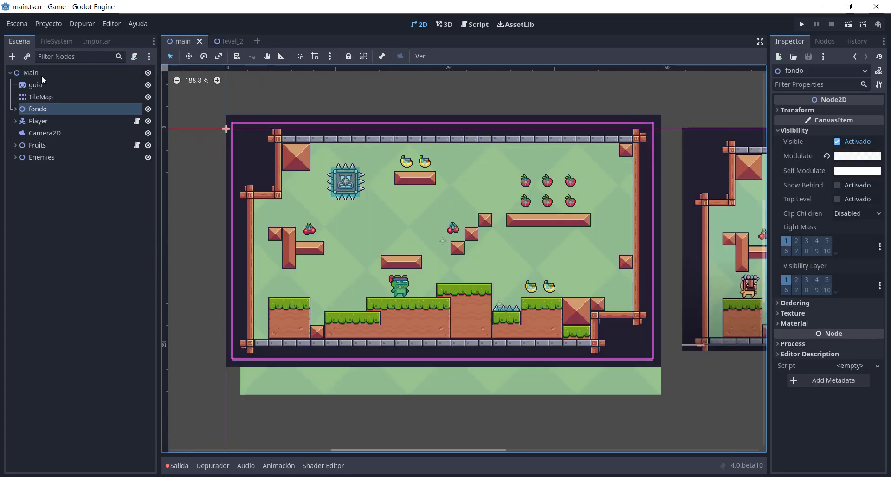
click(226, 40)
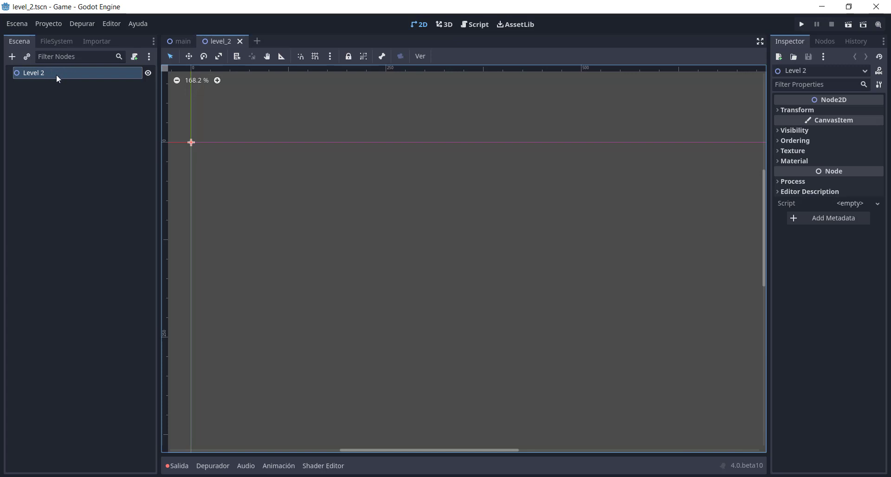
click(177, 43)
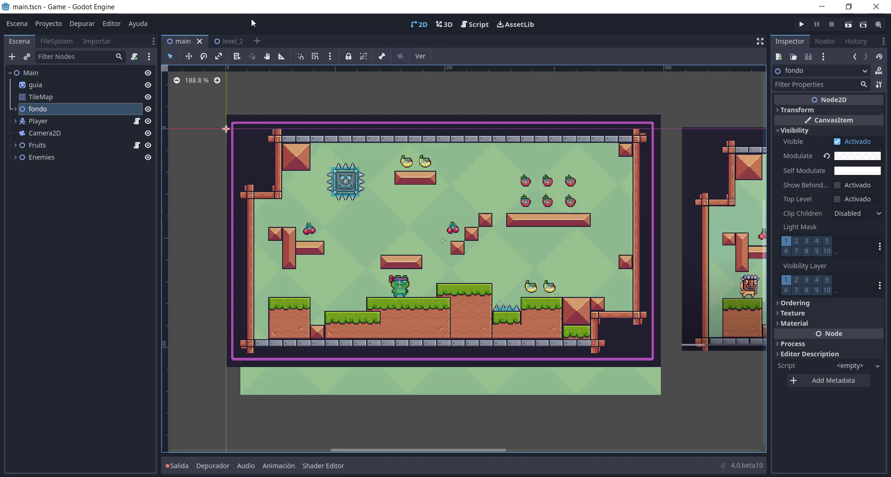
Step: Add a TileMap node under Level 2 in the level_2 scene
click(225, 40)
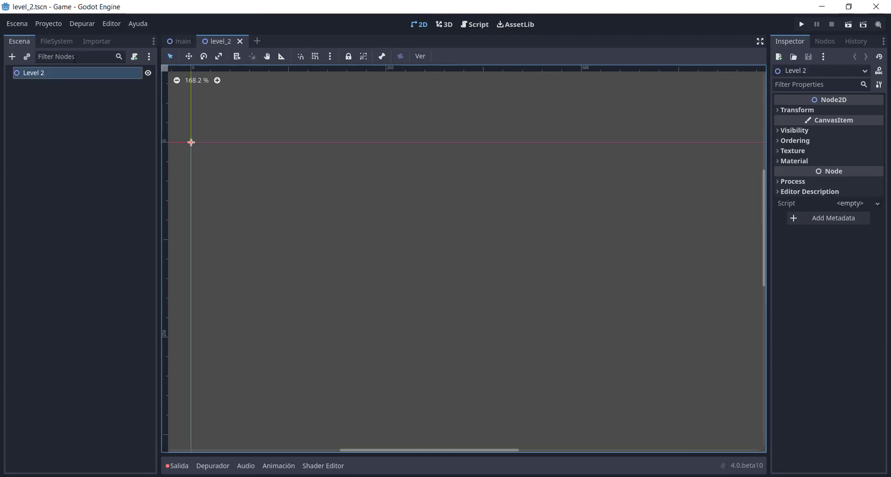
click(12, 56)
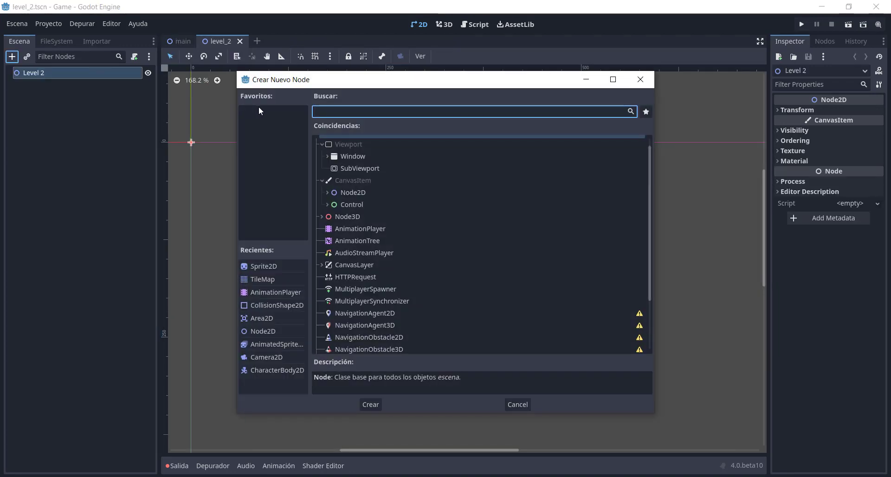
text(tile)
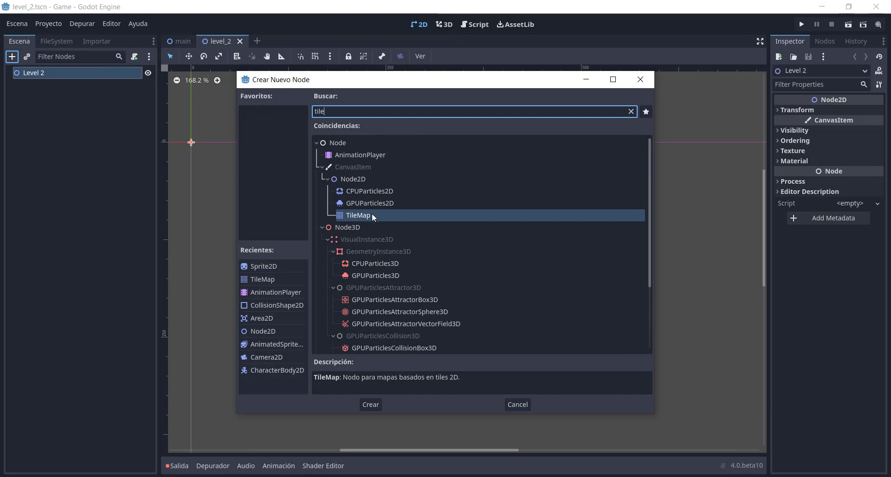
double_click(373, 215)
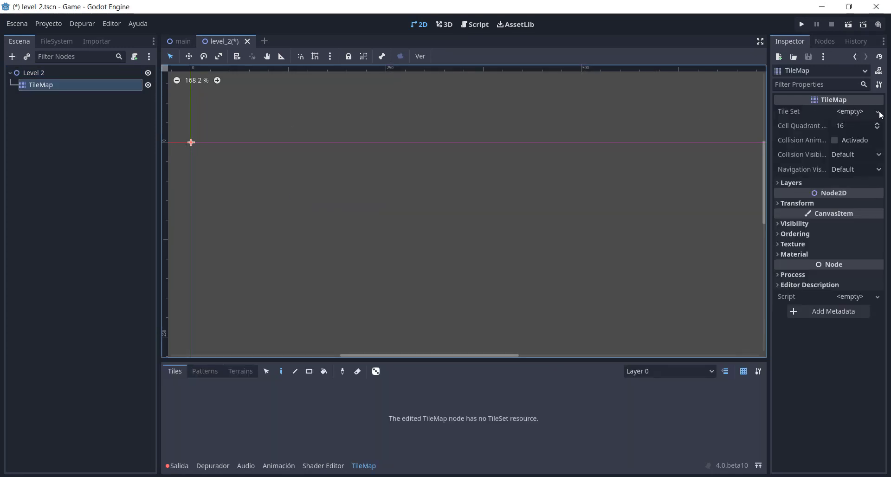
Step: Look at the new TileMap's Tile Set options, then check which tileset main's TileMap uses
click(878, 112)
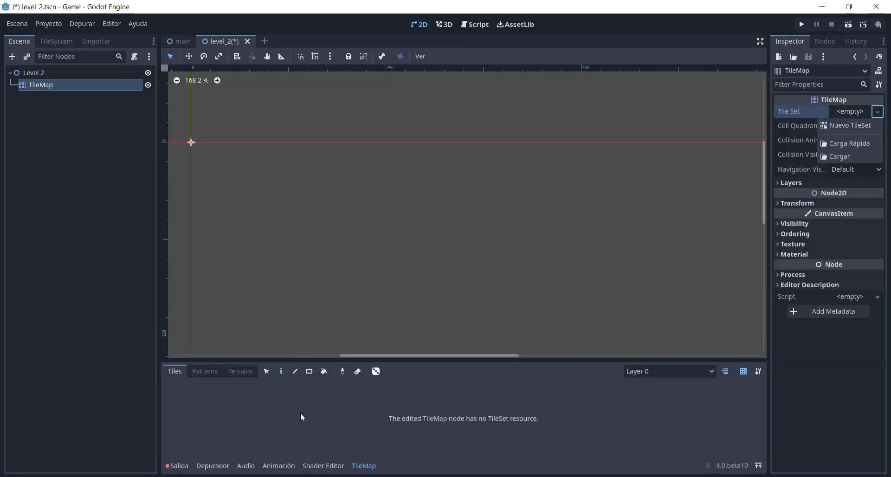
key(Escape)
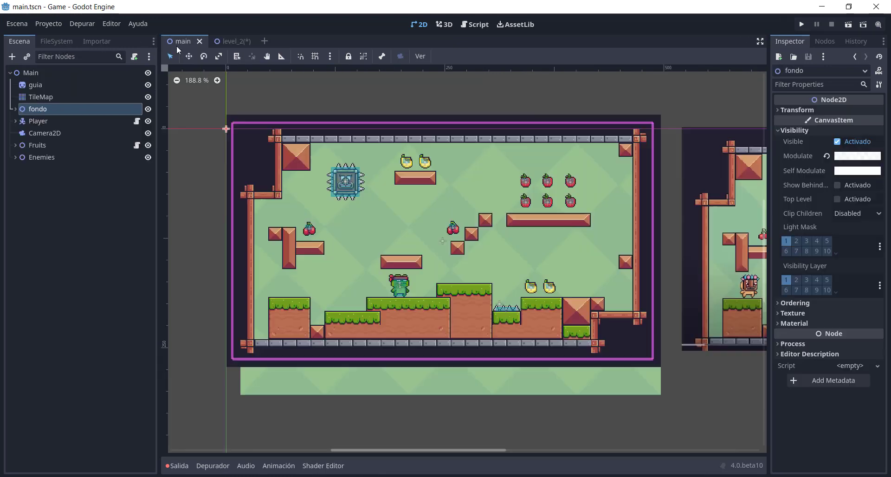
click(179, 41)
click(54, 98)
click(850, 111)
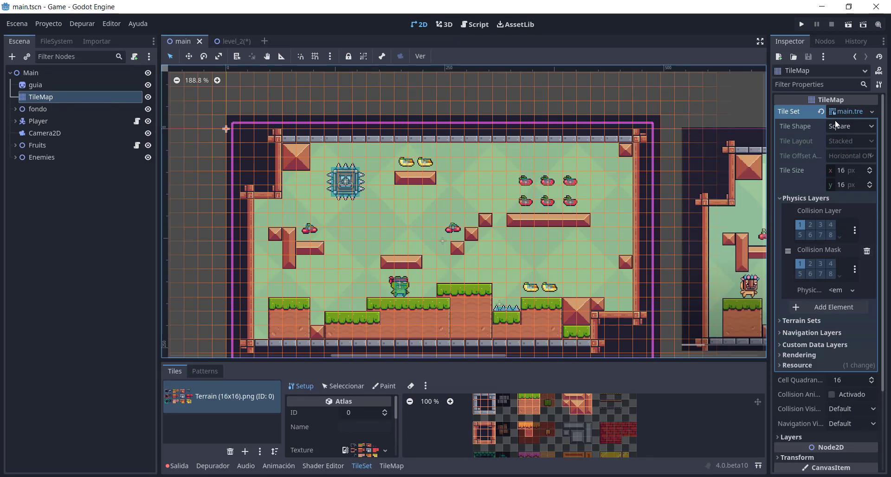
Step: Try a new empty TileSet on level_2's TileMap, remove it, and review main's tileset options
click(228, 41)
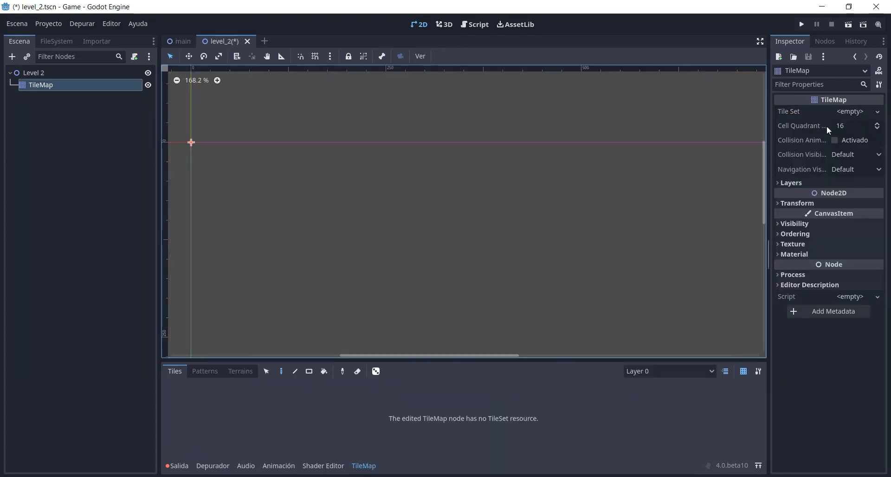
click(878, 112)
click(846, 127)
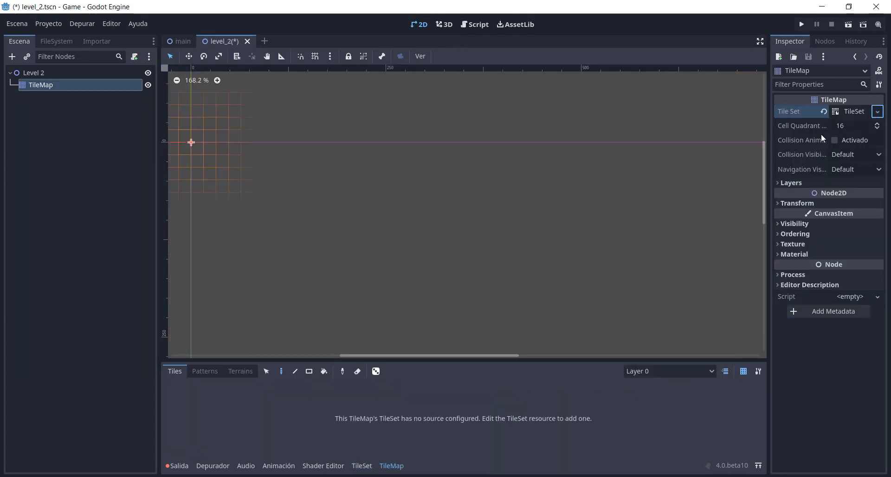
click(823, 112)
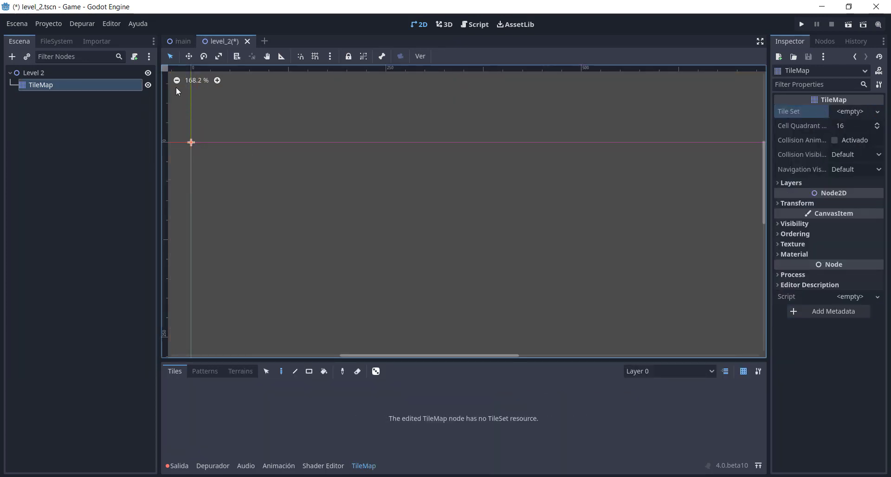
click(181, 43)
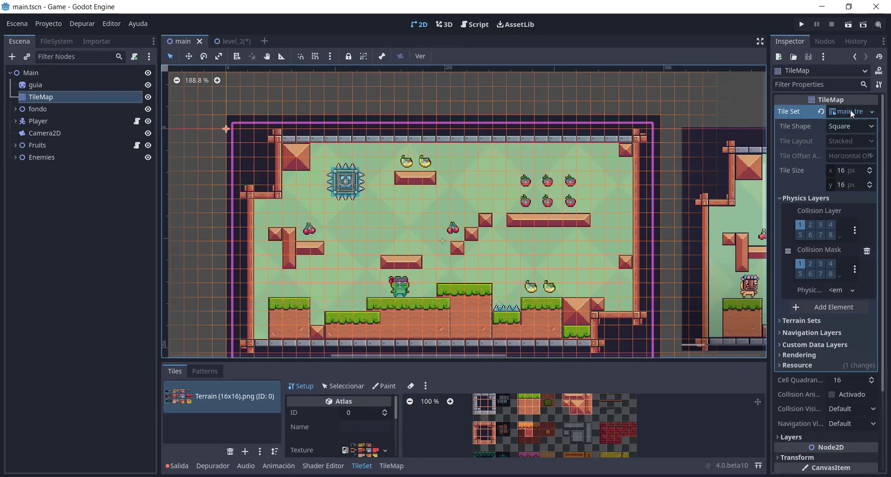
click(872, 111)
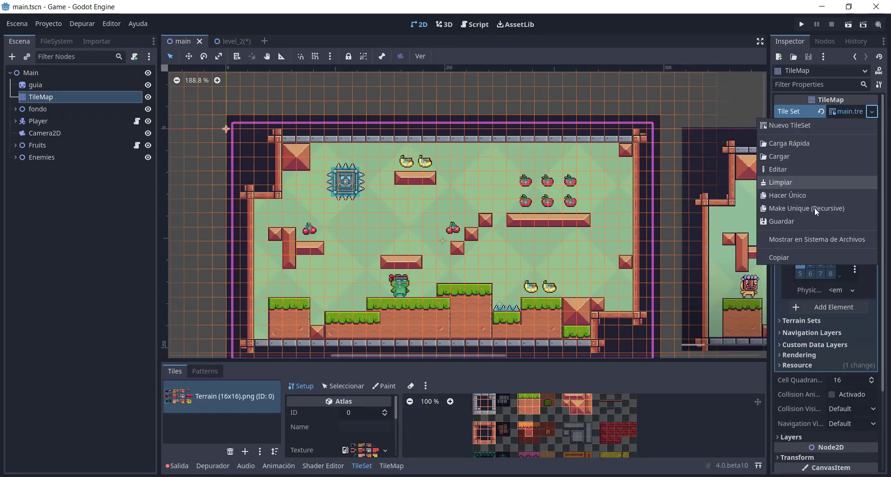
click(830, 218)
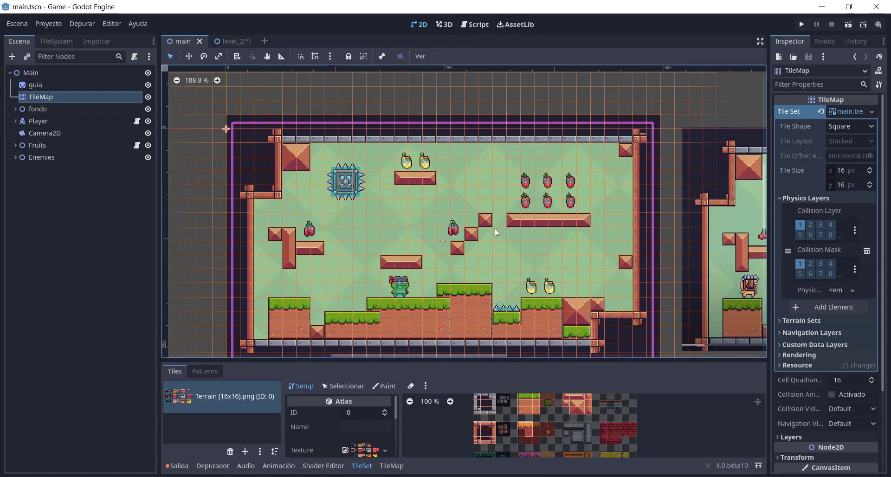
Step: Locate main.tres in the FileSystem's tilset folder, then return to level_2
click(55, 41)
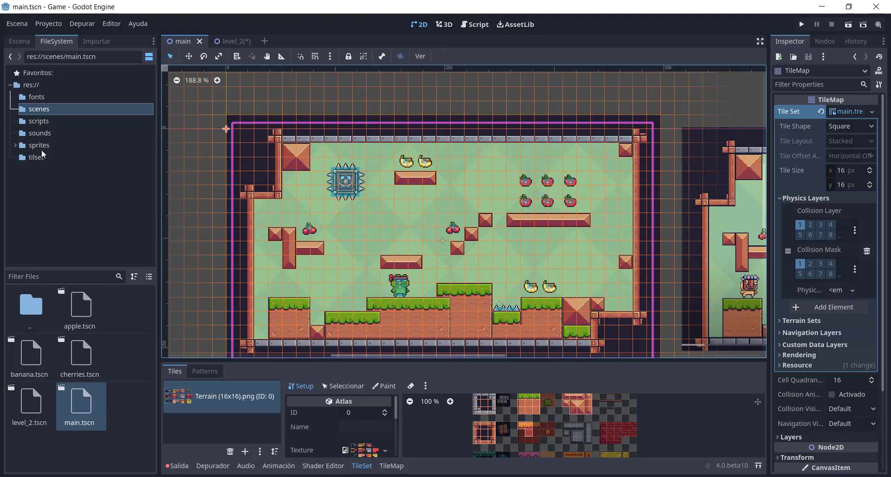
click(41, 155)
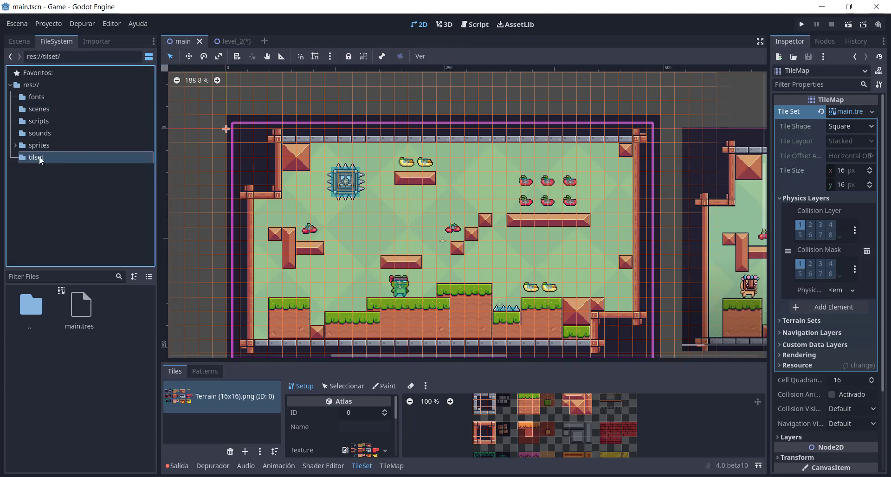
click(87, 312)
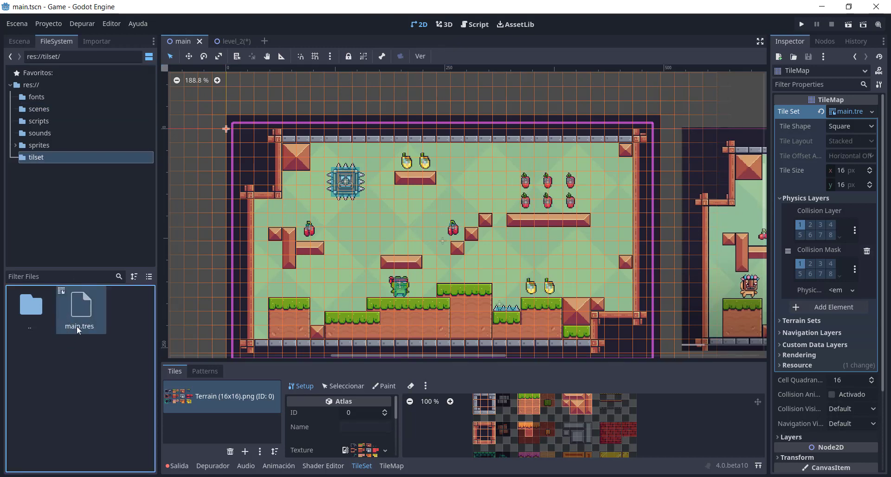
click(21, 41)
click(57, 40)
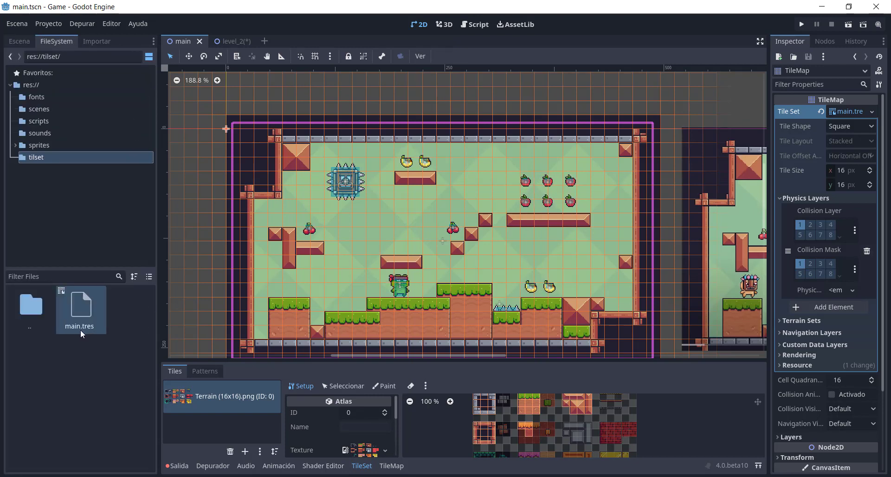
click(235, 42)
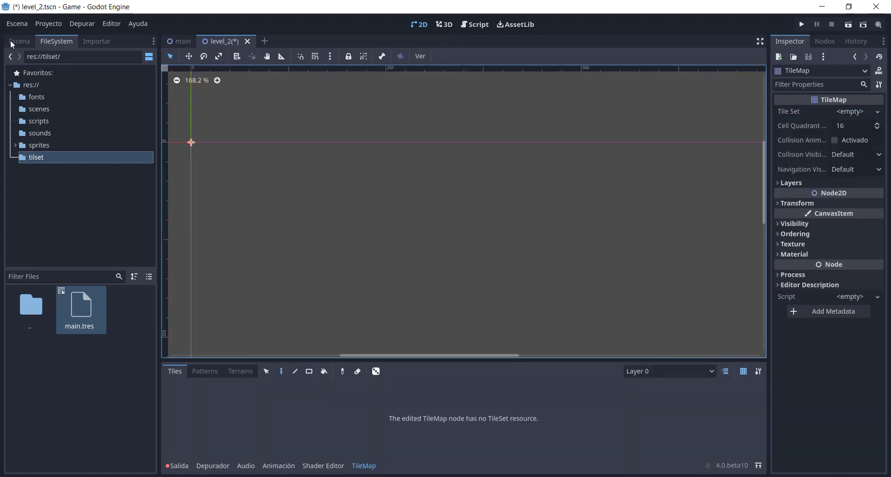
Step: Assign main.tres as the Tile Set of level_2's TileMap
click(12, 44)
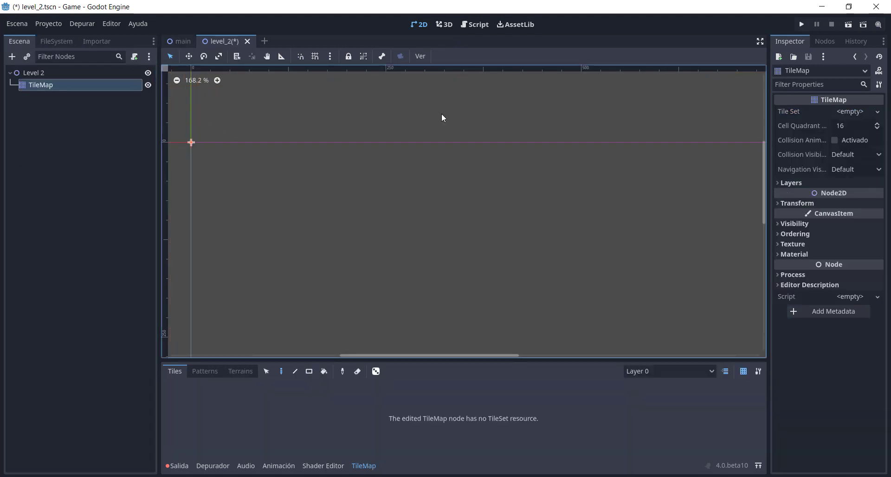
click(53, 43)
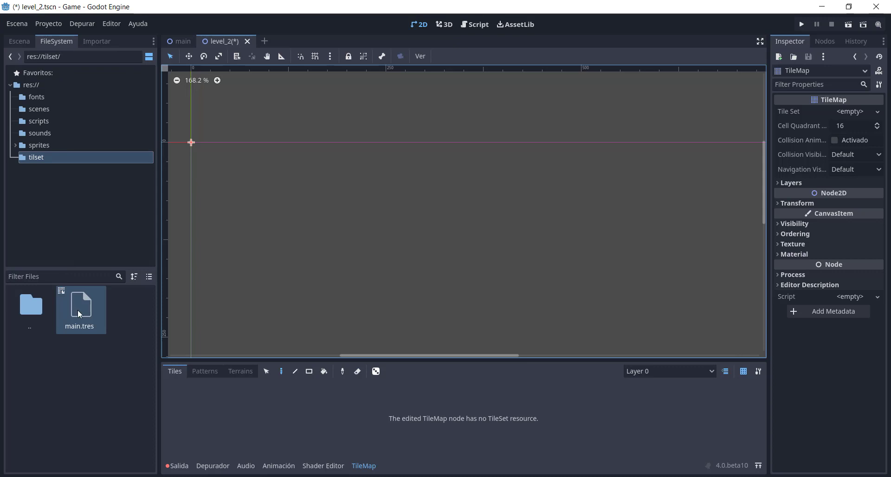
drag(79, 314, 835, 116)
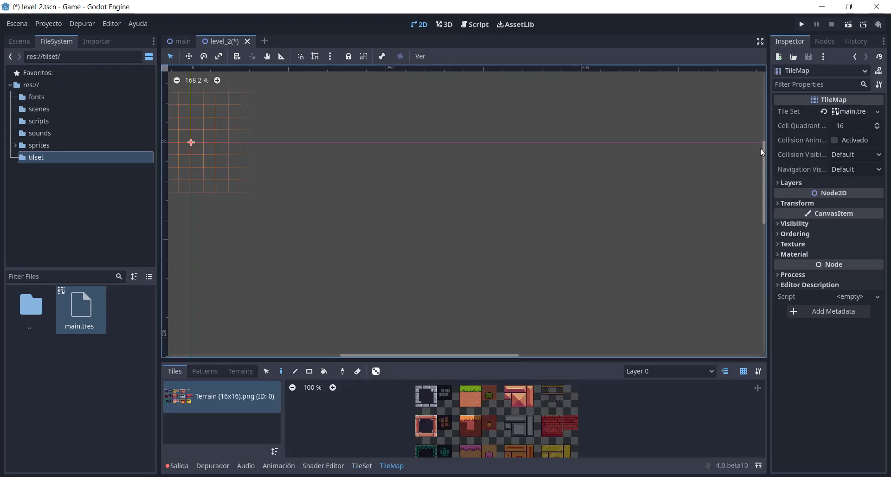
Step: Enlarge the bottom panel and show the TileSet editor with the Terrain (16x16) atlas
drag(464, 360, 472, 263)
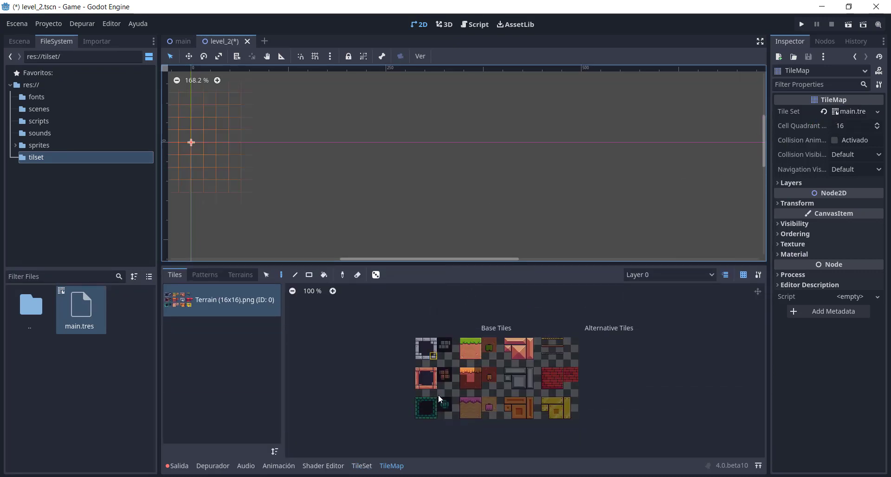
click(361, 467)
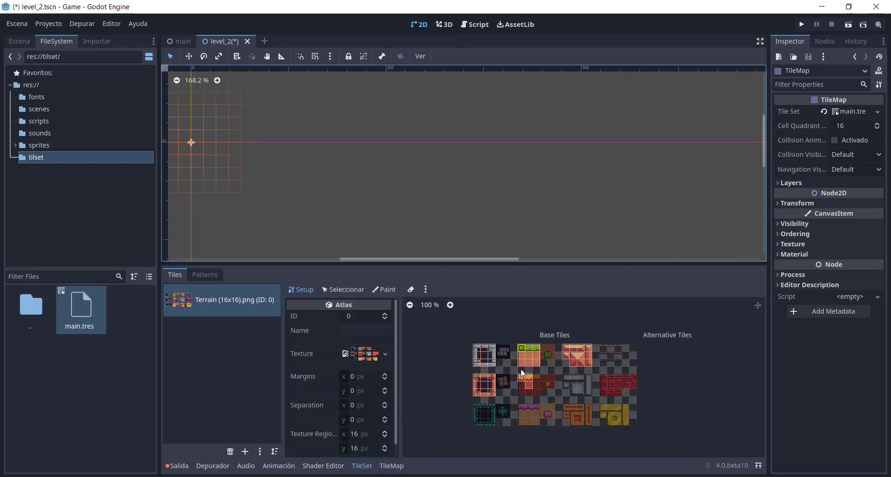
click(20, 43)
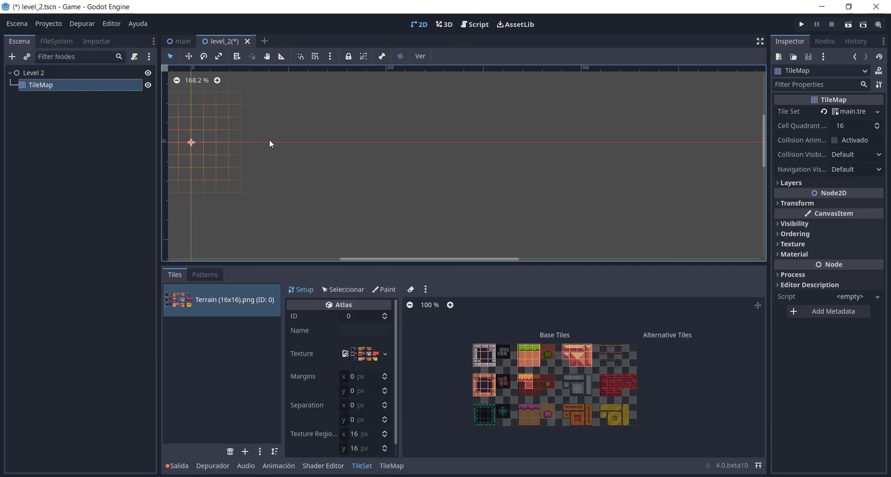
scroll(467, 121, down, 1)
scroll(463, 158, down, 2)
scroll(364, 155, down, 2)
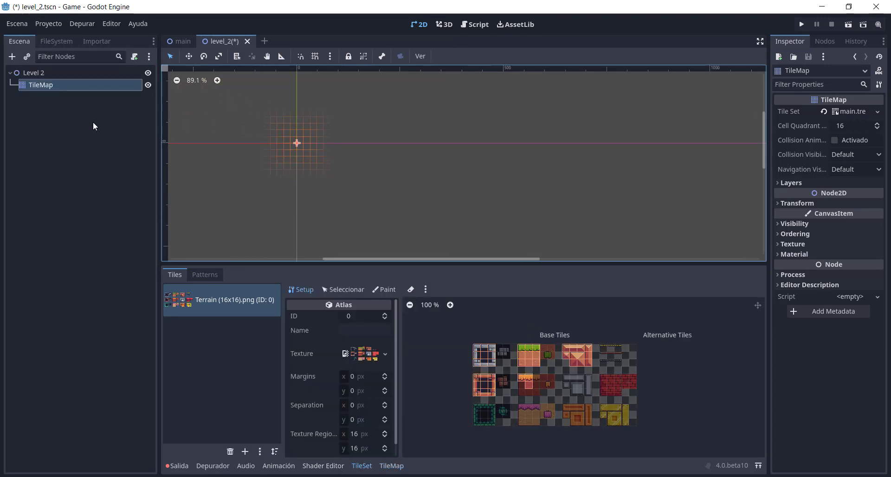
Step: Add a Sprite2D node under Level 2
click(39, 74)
click(12, 57)
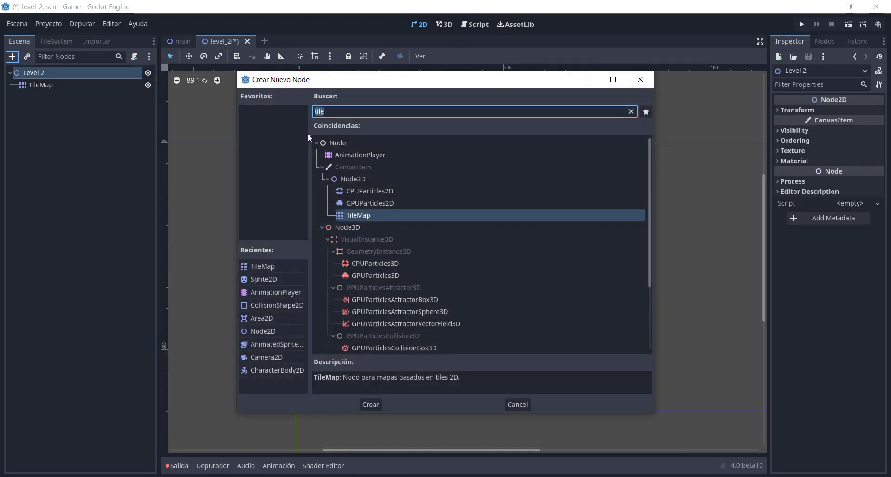
double_click(263, 280)
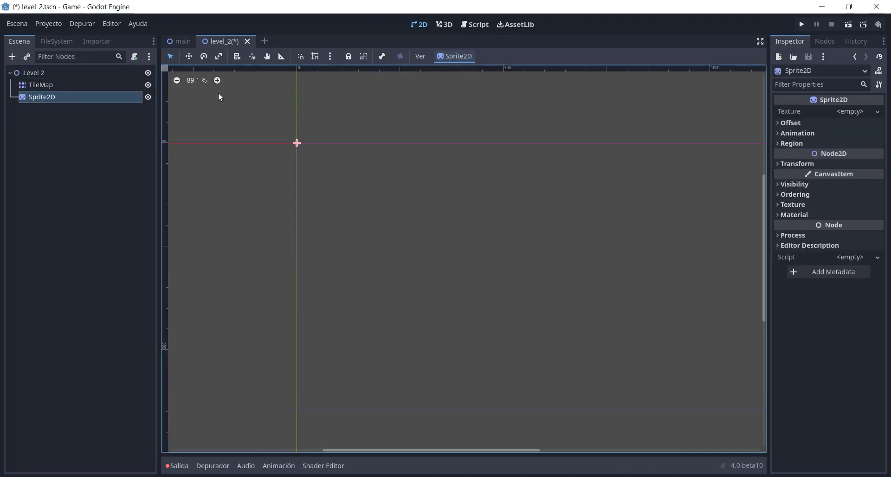
Step: Set the Sprite2D's texture to guia 2.png from the sprites folder
click(65, 44)
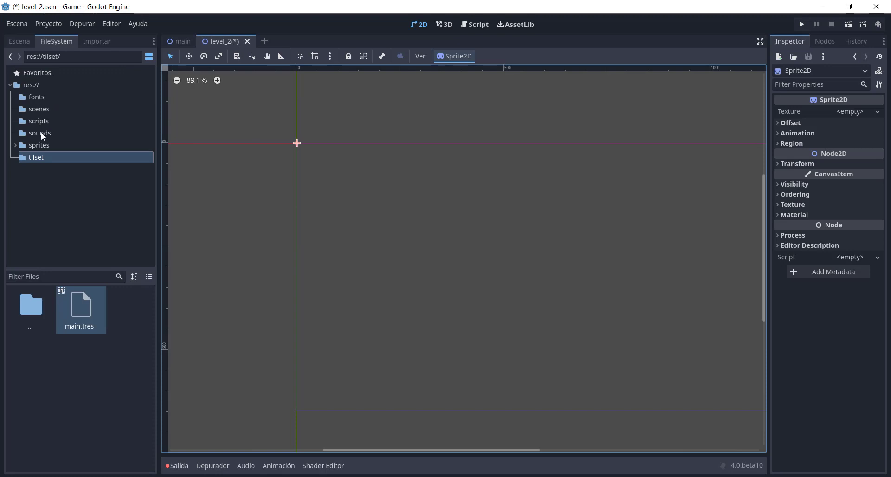
click(38, 145)
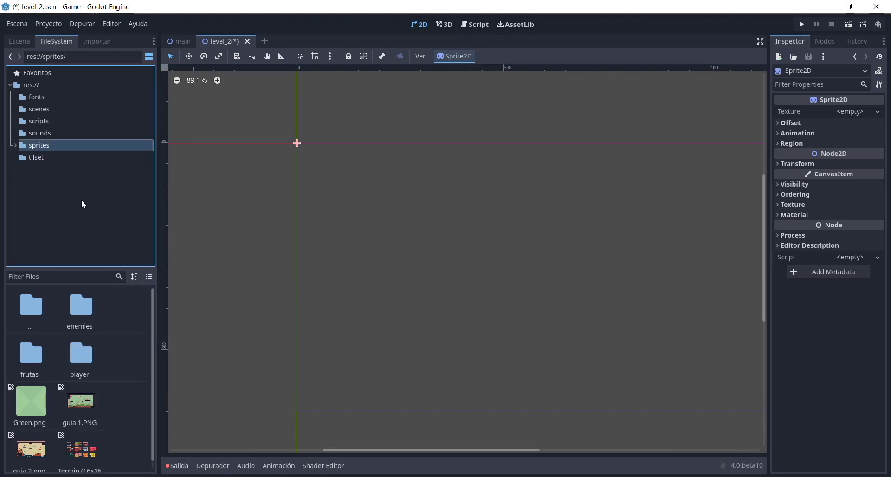
click(35, 441)
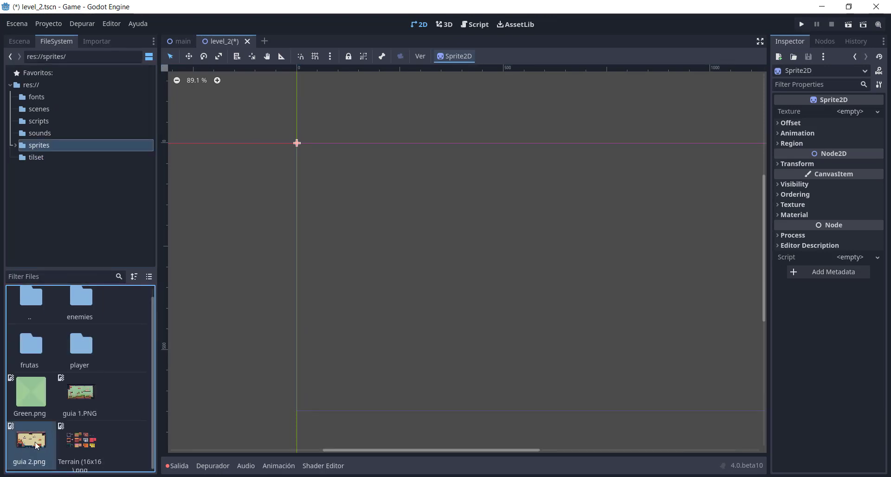
drag(790, 132, 855, 111)
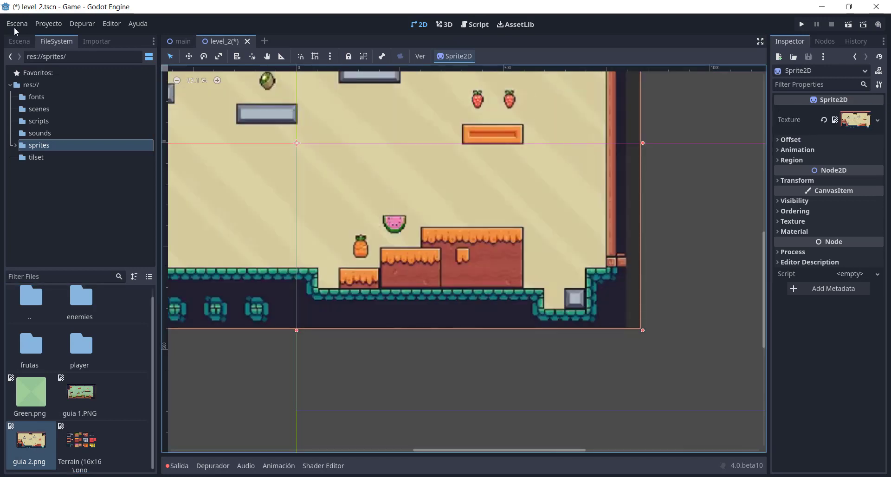
click(21, 42)
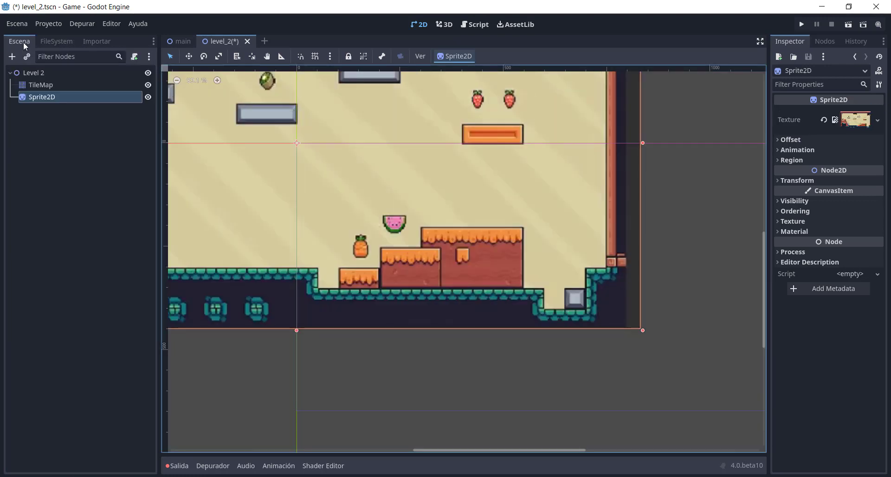
click(35, 73)
scroll(381, 235, down, 2)
scroll(463, 277, down, 3)
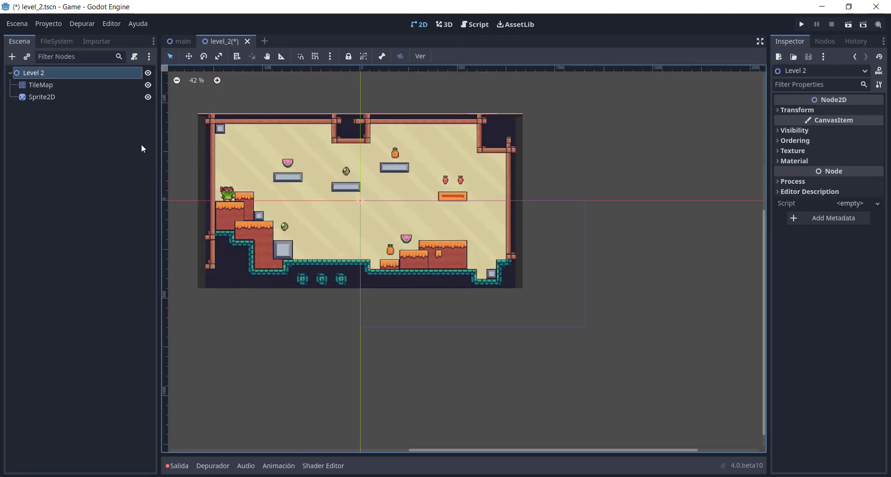
click(43, 96)
Step: Turn off Offset > Centered so the image's corner sits at the origin
click(797, 139)
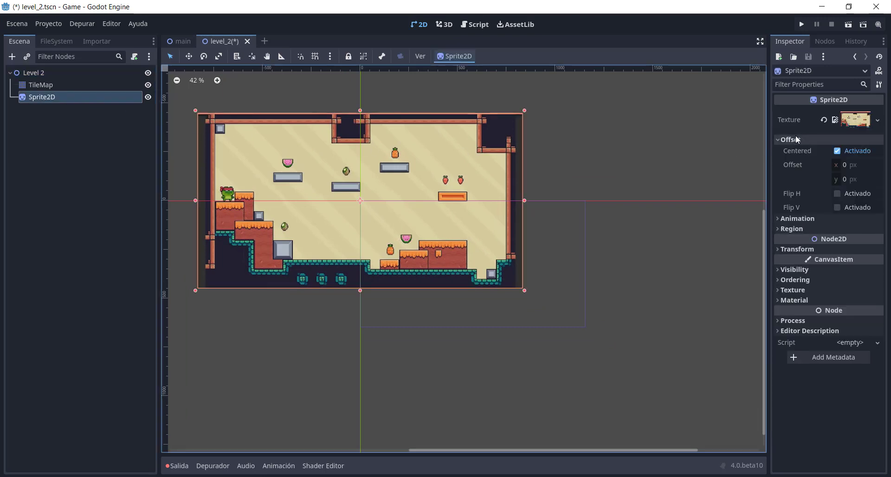
click(838, 151)
click(800, 141)
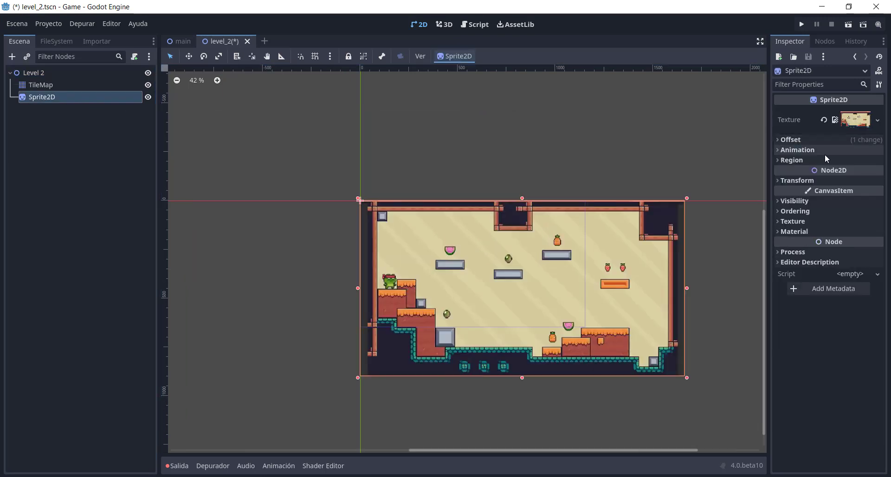
click(799, 140)
click(846, 164)
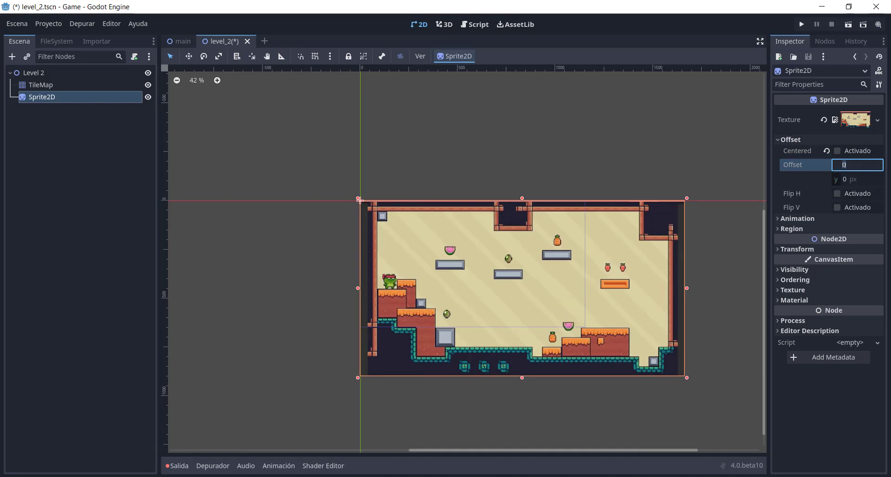
click(790, 140)
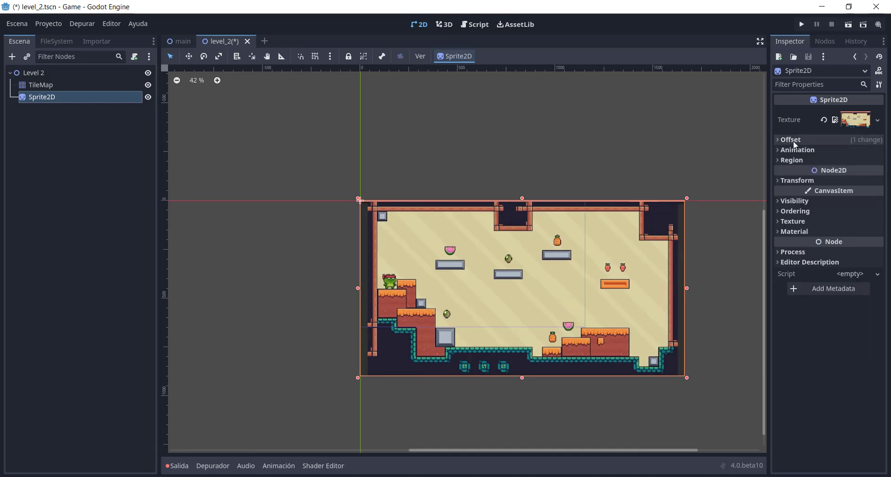
Step: Set the sprite's Transform scale to 0.3, save level_2, and go to main
click(810, 181)
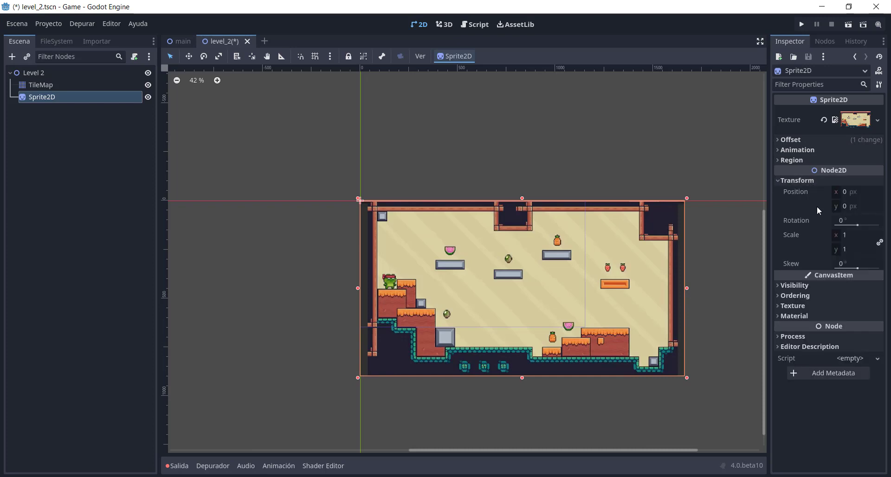
click(846, 237)
text(0.3)
key(Return)
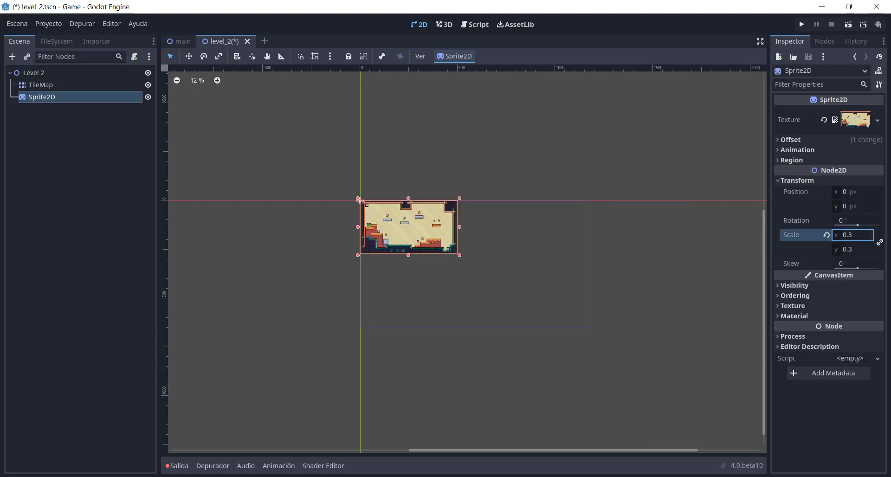
scroll(414, 234, up, 1)
scroll(398, 228, up, 2)
scroll(353, 223, up, 1)
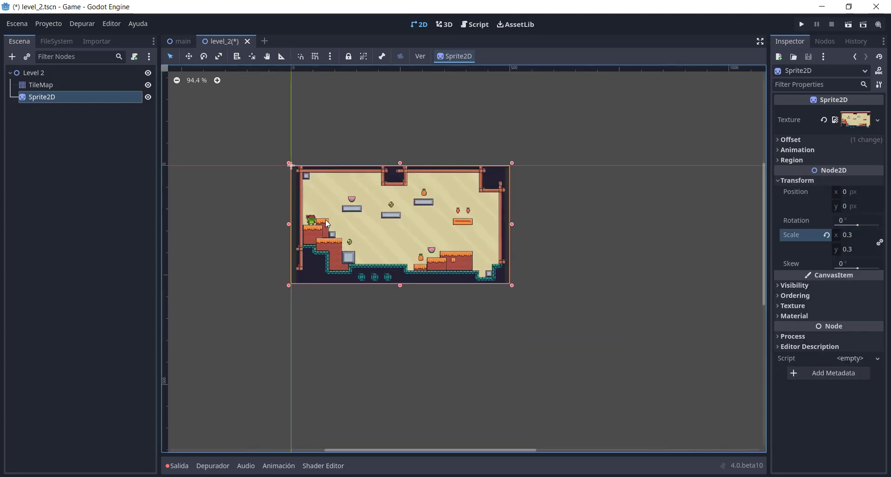
scroll(327, 223, up, 1)
key(ctrl+s)
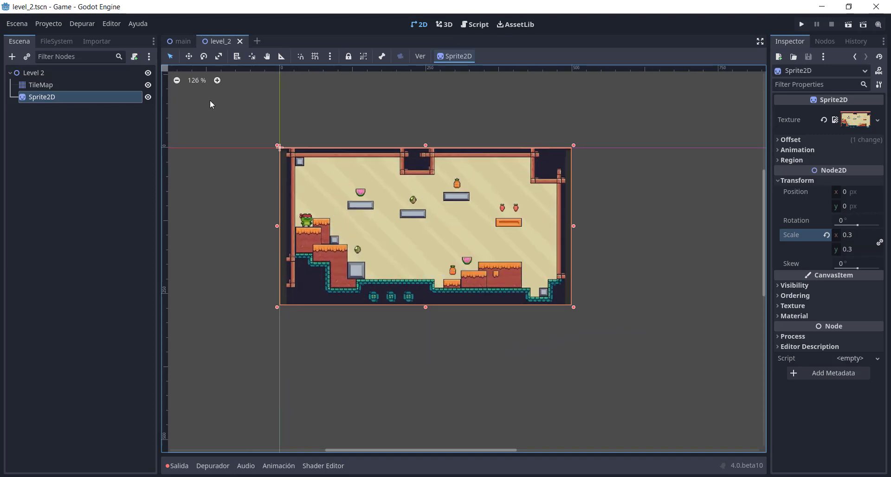
click(180, 44)
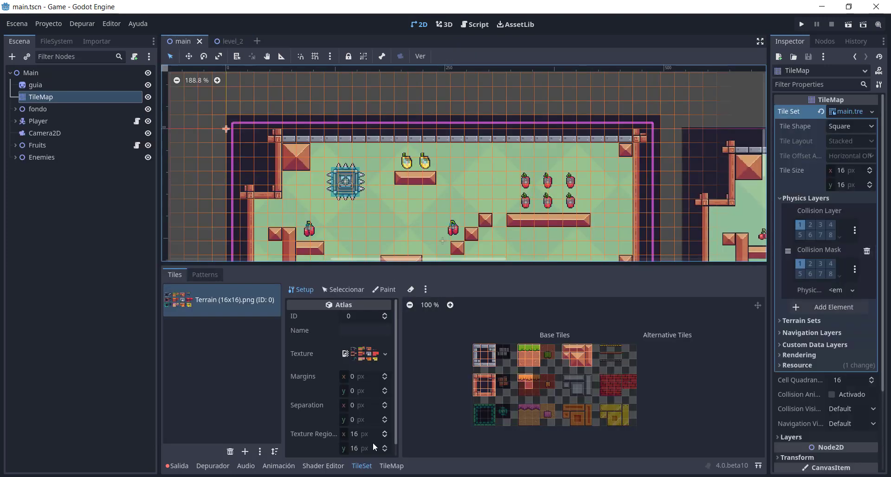
Step: Hide the TileSet panel and compare the main and level_2 views
click(362, 465)
scroll(279, 278, down, 1)
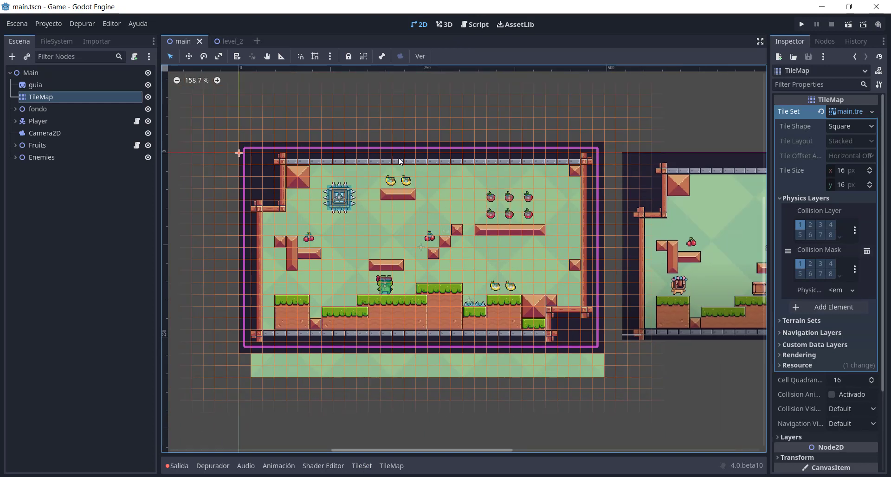
click(227, 41)
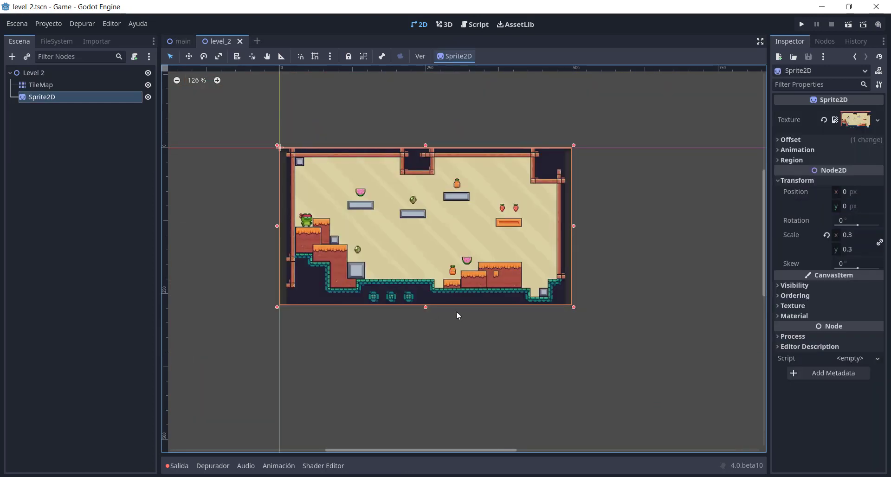
scroll(328, 218, down, 2)
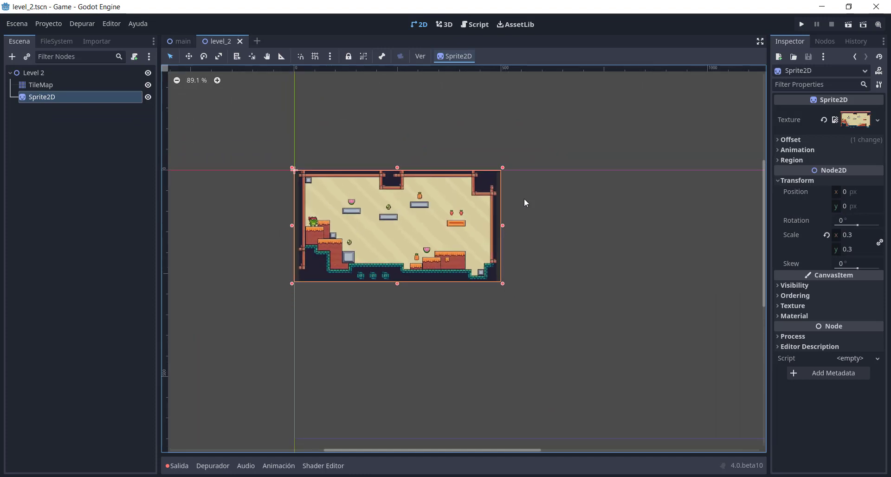
Step: Select main's Camera2D and read its 2.4 zoom in the Inspector
click(188, 41)
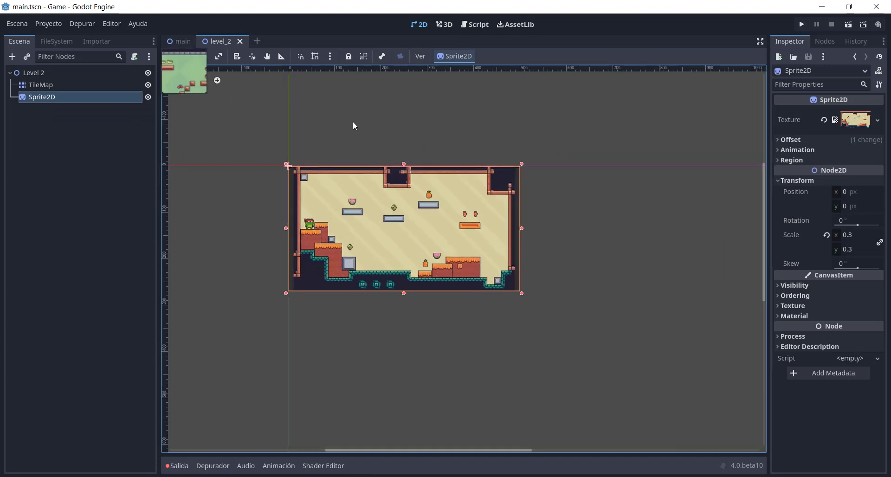
click(362, 465)
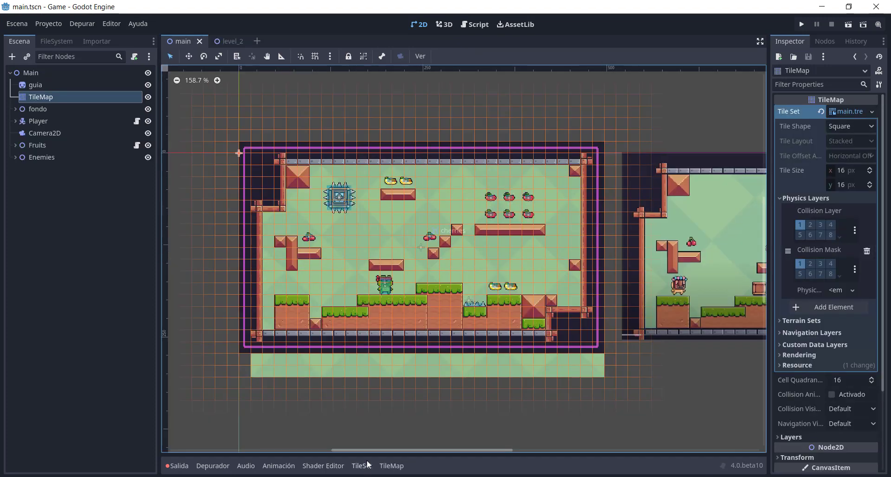
click(47, 74)
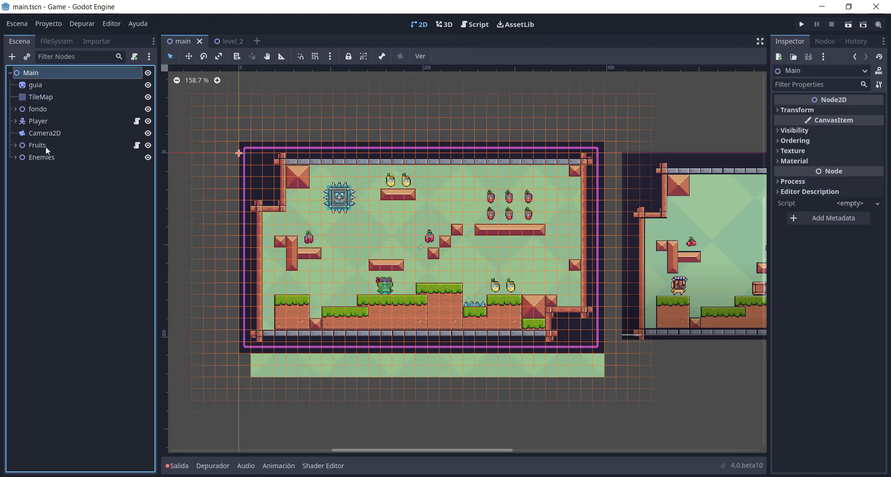
click(51, 134)
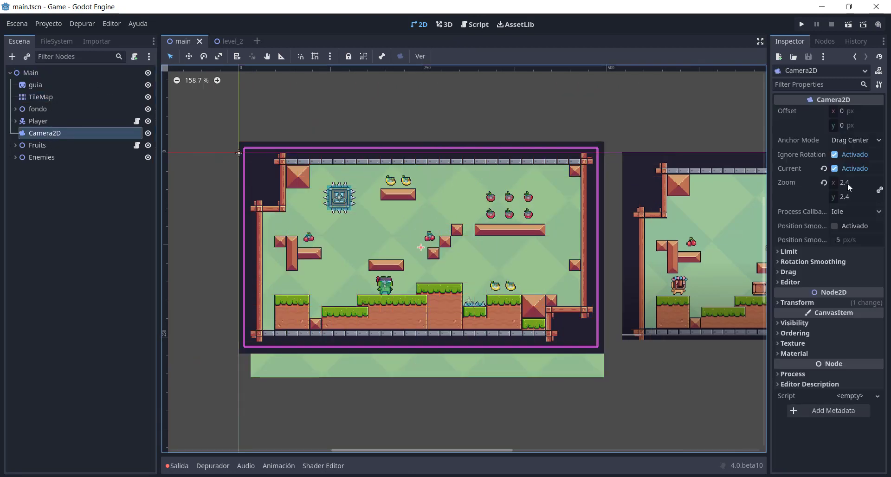
scroll(325, 160, down, 5)
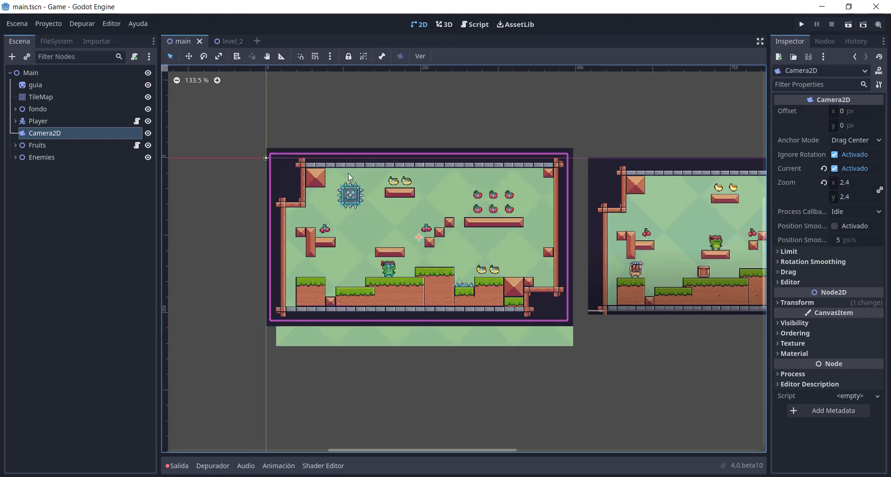
scroll(302, 156, down, 4)
scroll(304, 160, down, 1)
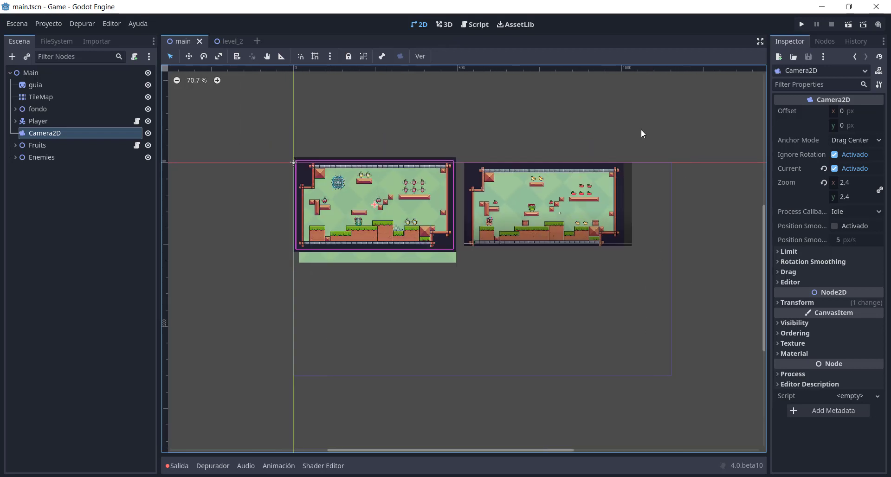
scroll(357, 189, up, 1)
scroll(363, 210, up, 1)
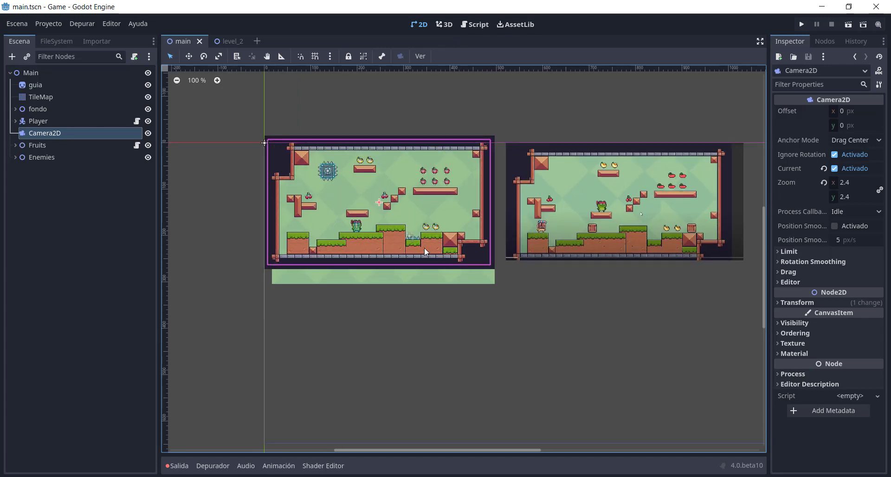
Step: Return to level_2, opening and closing an empty scene tab along the way
click(230, 41)
scroll(354, 147, down, 1)
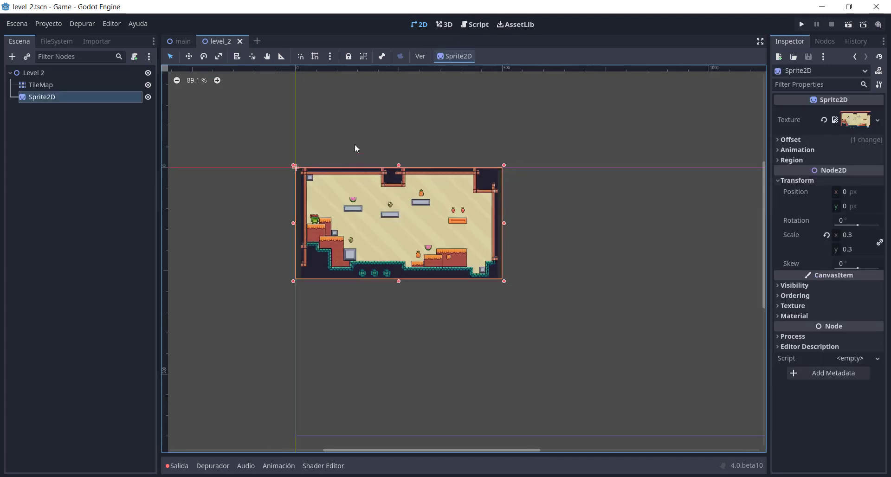
scroll(335, 239, down, 2)
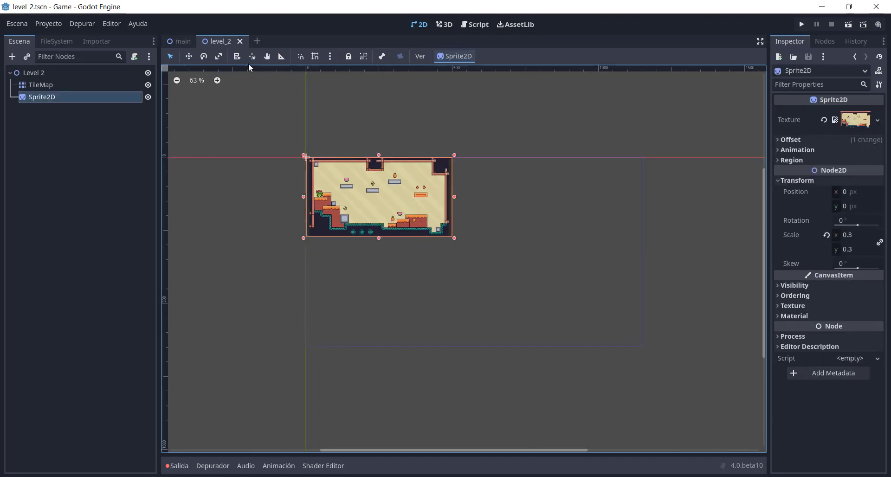
click(258, 42)
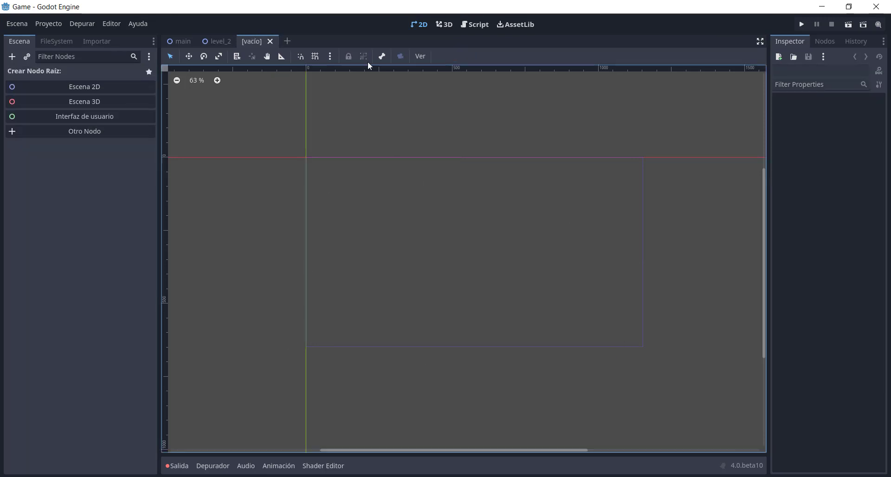
click(270, 41)
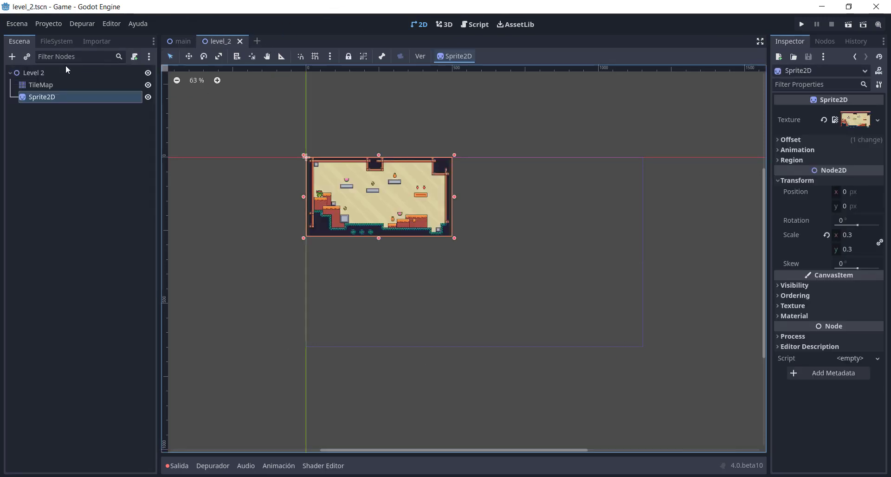
Step: Add a Camera2D under Level 2 with zoom 2.4 and make it the current camera
click(52, 71)
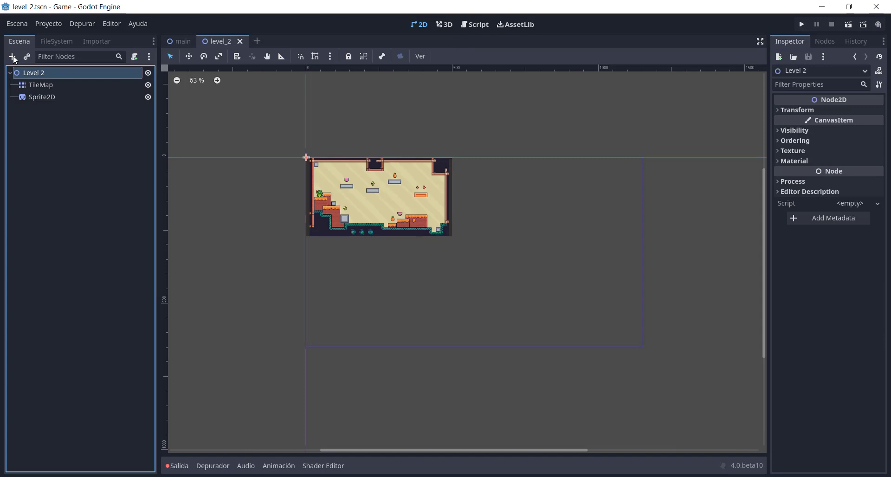
click(12, 57)
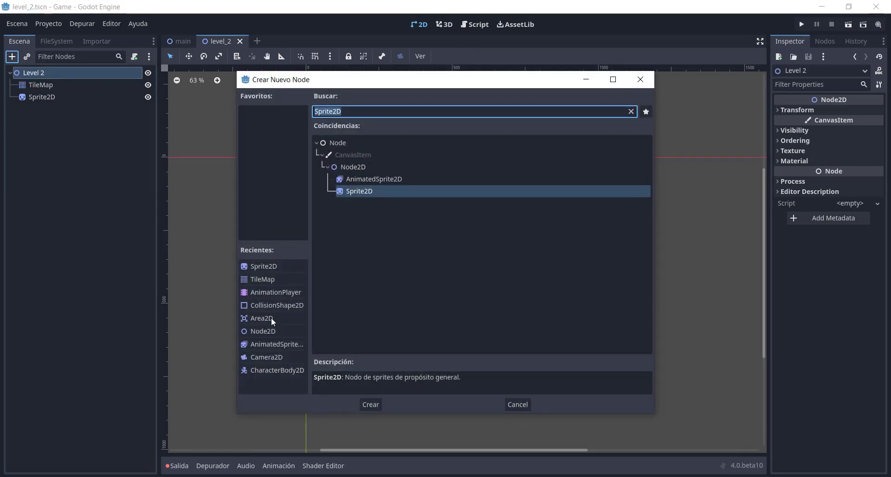
double_click(268, 357)
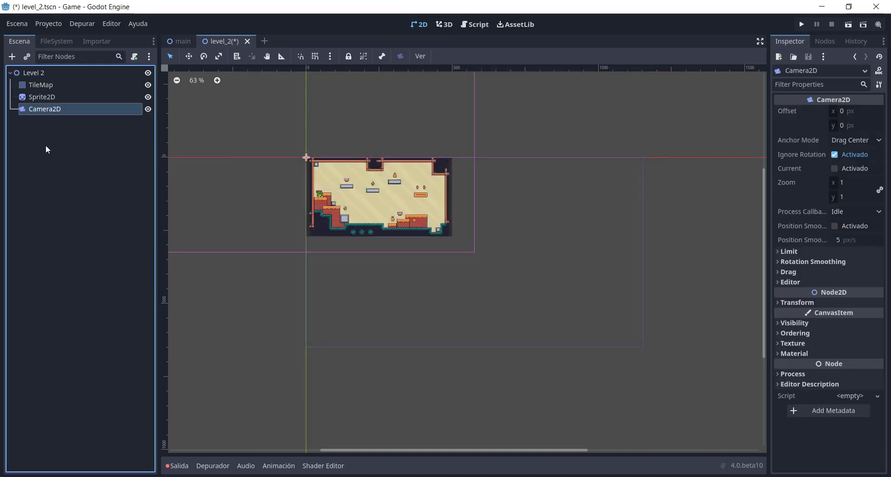
click(845, 186)
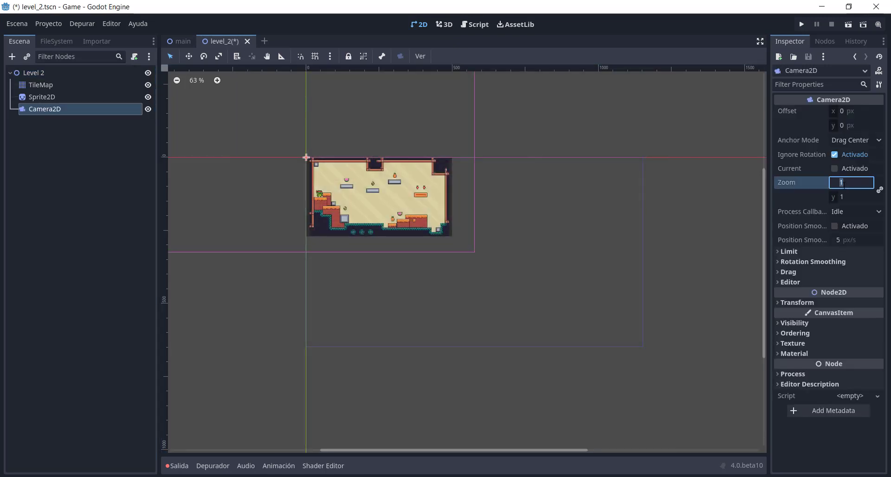
text(2.4)
key(Return)
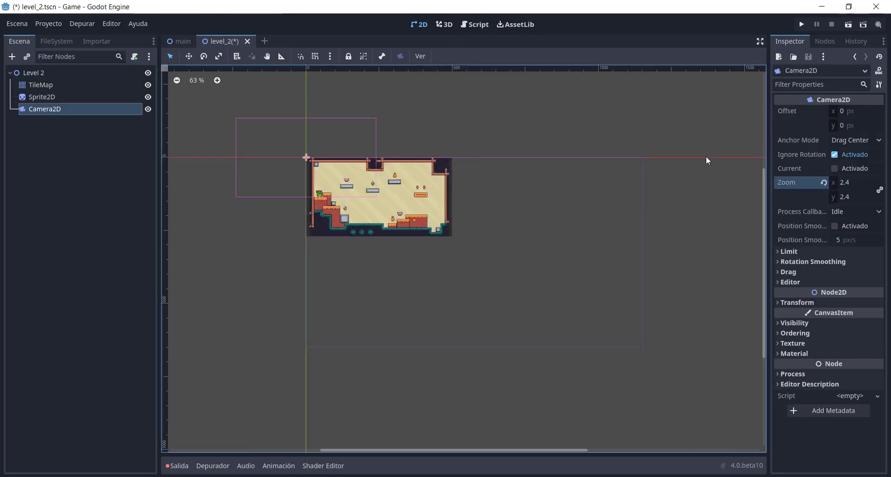
click(835, 170)
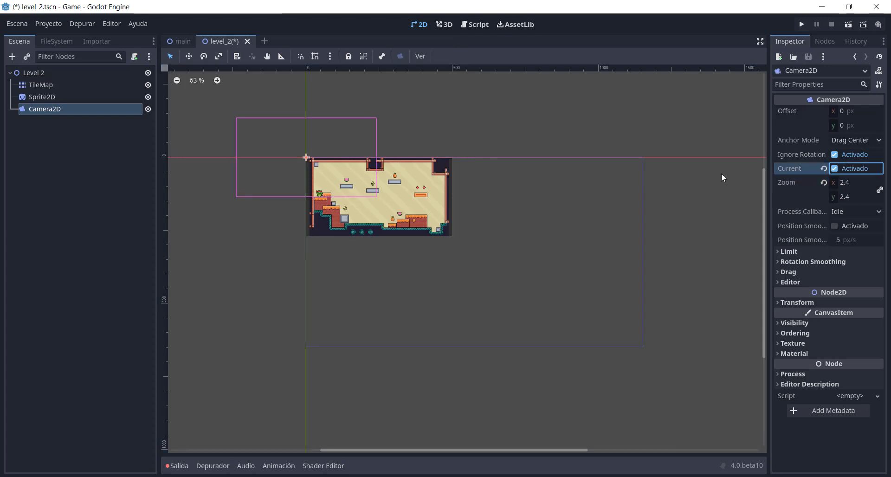
Step: Using the Move tool, drag Level 2's camera frame down and right over the level image
click(188, 56)
drag(391, 185, 466, 218)
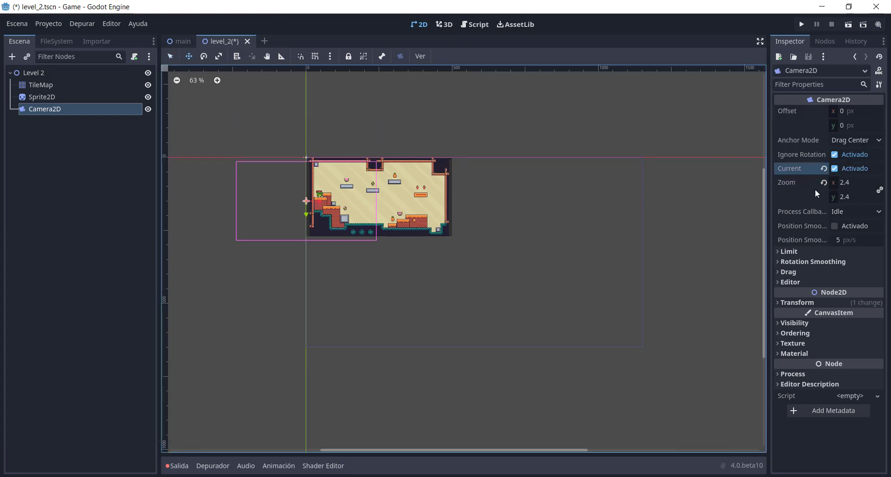
drag(293, 193, 524, 205)
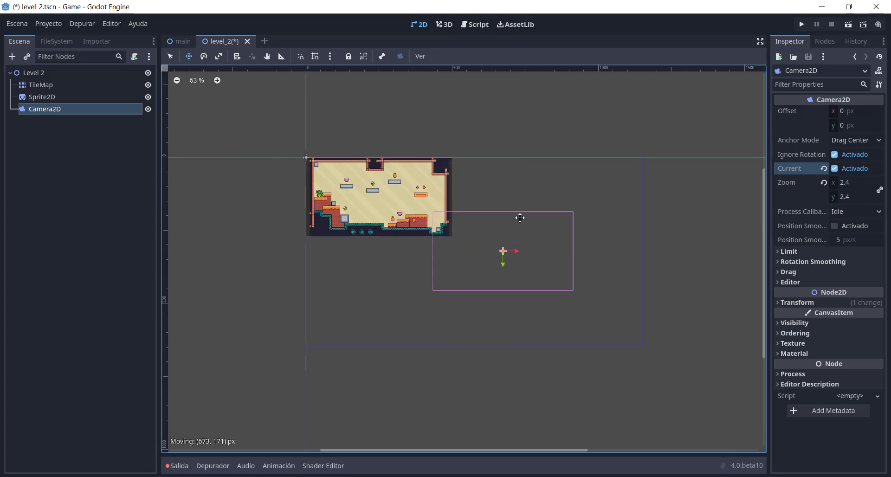
scroll(538, 208, up, 3)
drag(452, 160, 433, 181)
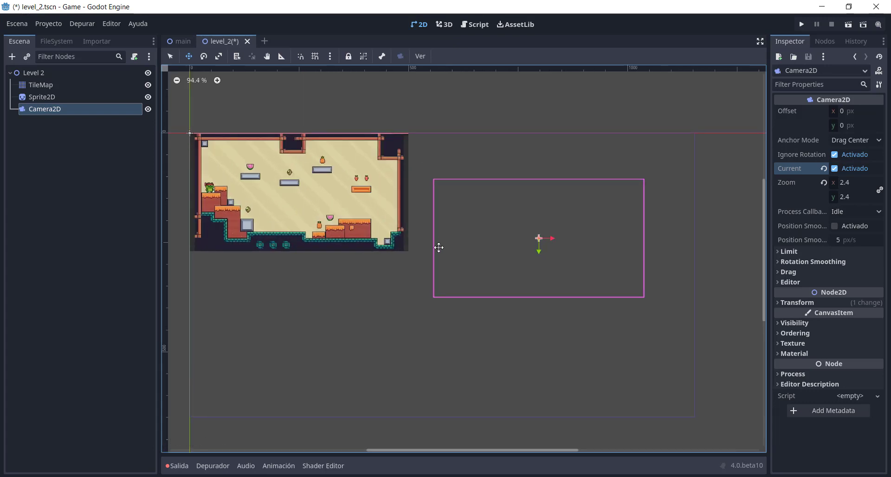
mouse_move(589, 174)
mouse_down()
mouse_move(535, 209)
mouse_move(547, 197)
mouse_up()
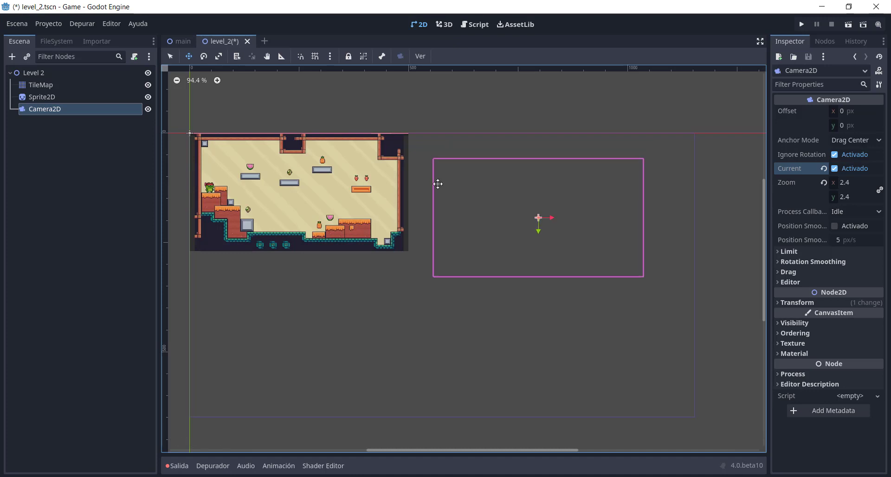
Step: Check camera placement in main, undo an accidental move there, and save main
click(178, 42)
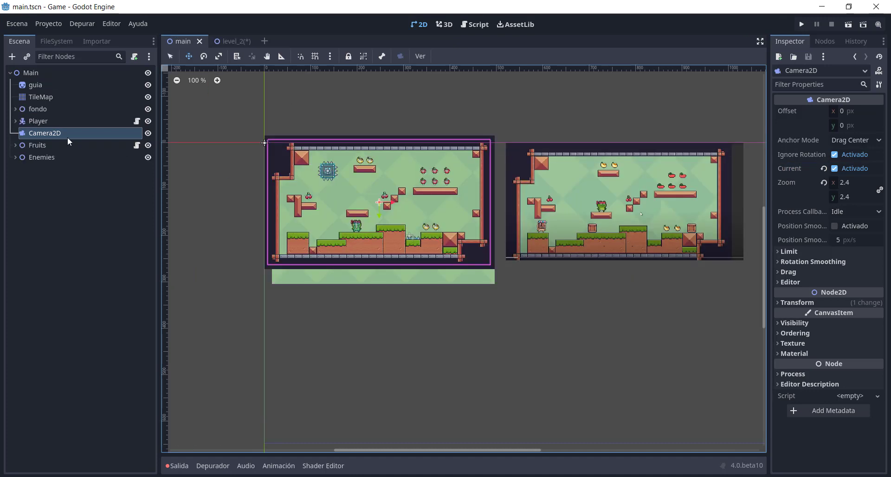
drag(344, 162, 320, 127)
key(ctrl+z)
key(ctrl+s)
Step: Move Level 2's camera frame onto the level room, nudge it 10 px right, and save level_2
click(228, 41)
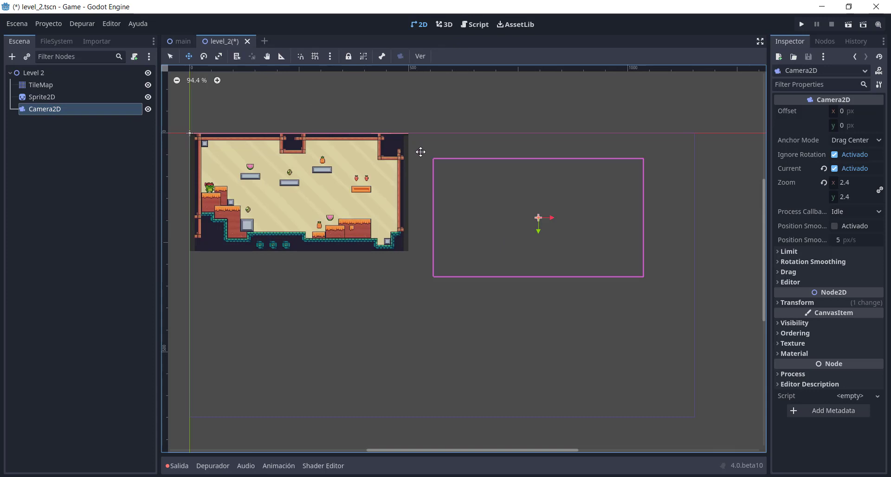
mouse_move(420, 151)
mouse_down()
mouse_move(403, 141)
mouse_move(455, 168)
mouse_up()
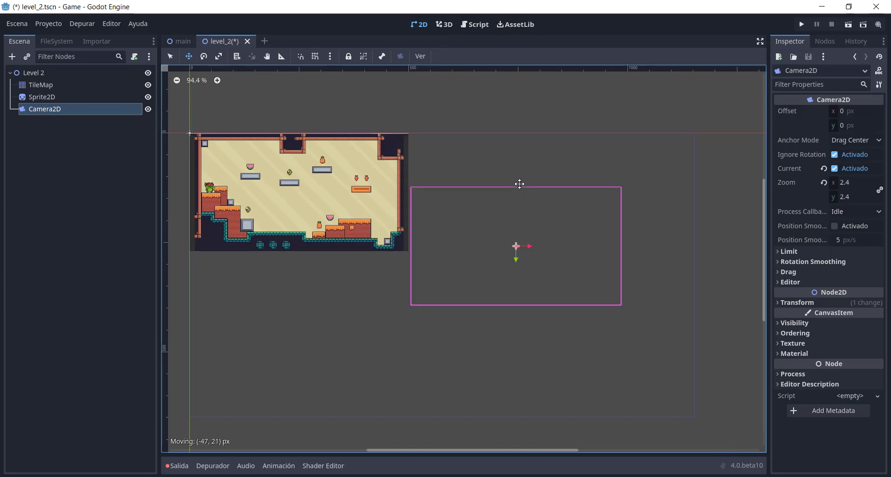
mouse_move(527, 247)
mouse_down()
mouse_move(495, 181)
mouse_move(245, 141)
mouse_up()
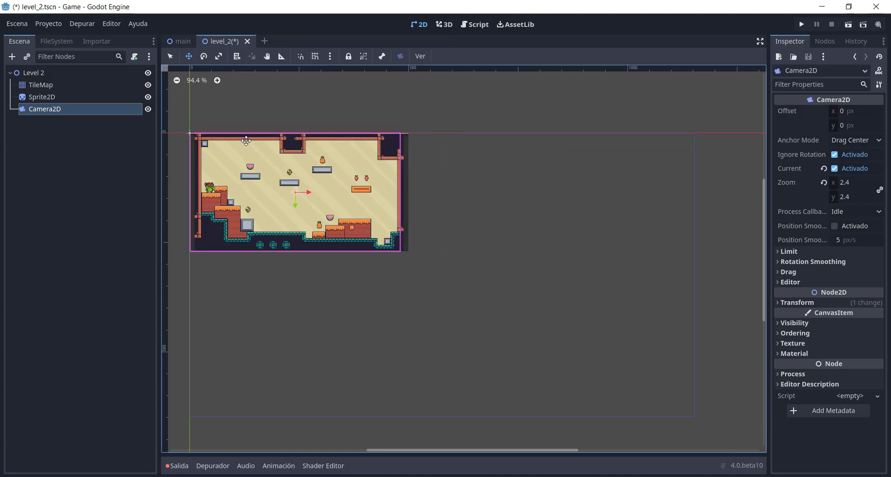
scroll(246, 142, up, 1)
scroll(353, 204, down, 3)
scroll(282, 208, up, 1)
scroll(282, 208, up, 3)
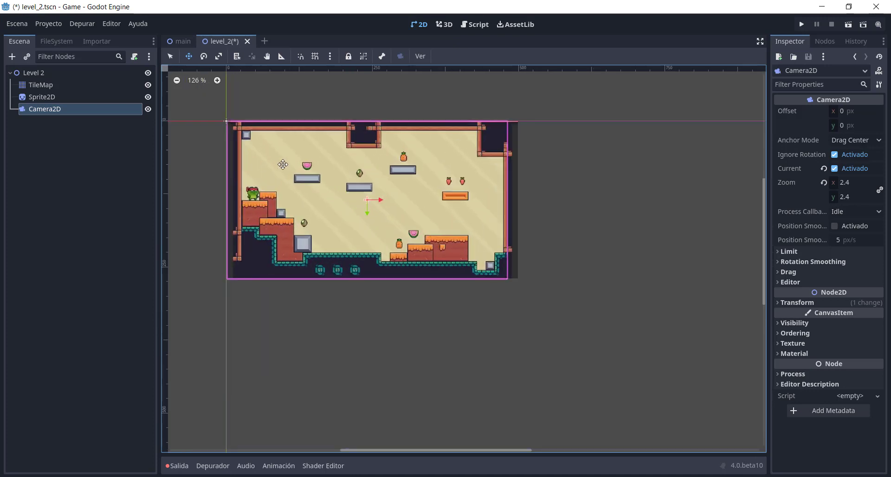
scroll(282, 207, up, 1)
drag(294, 147, 300, 148)
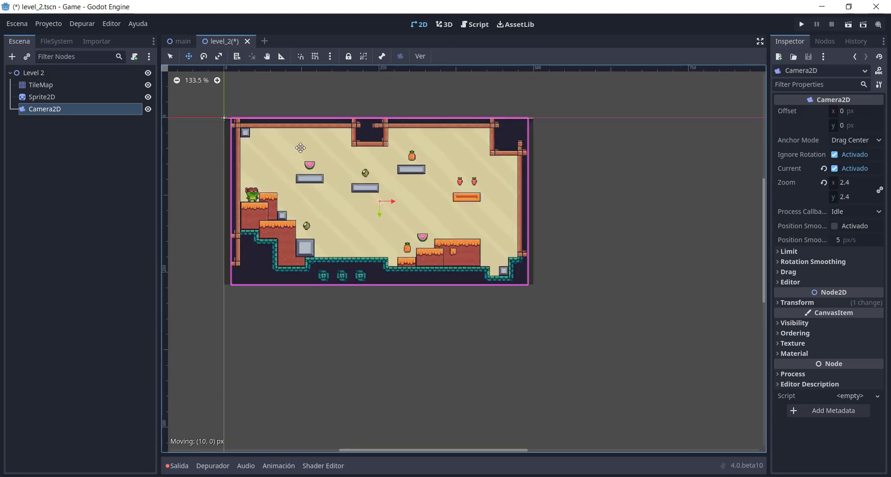
scroll(297, 171, up, 1)
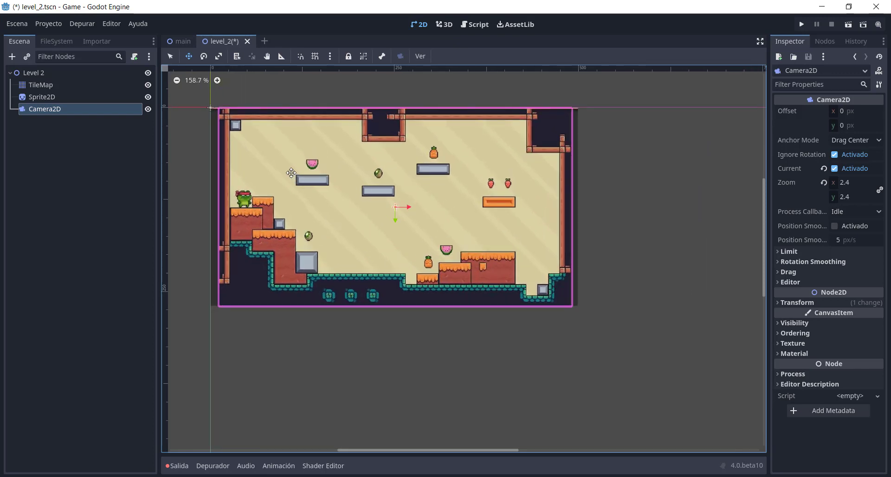
key(ctrl+s)
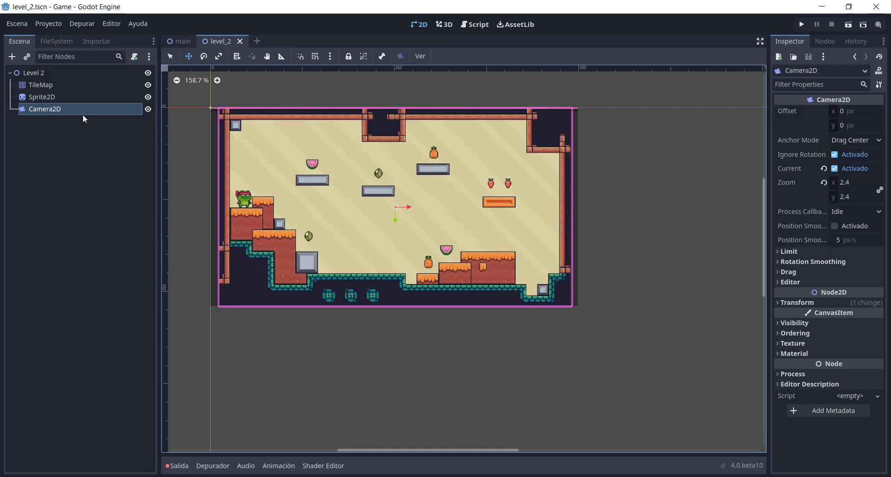
Step: Select the TileMap and, in the tileset editor, create two 3x3 tiles in the terrain atlas
click(53, 87)
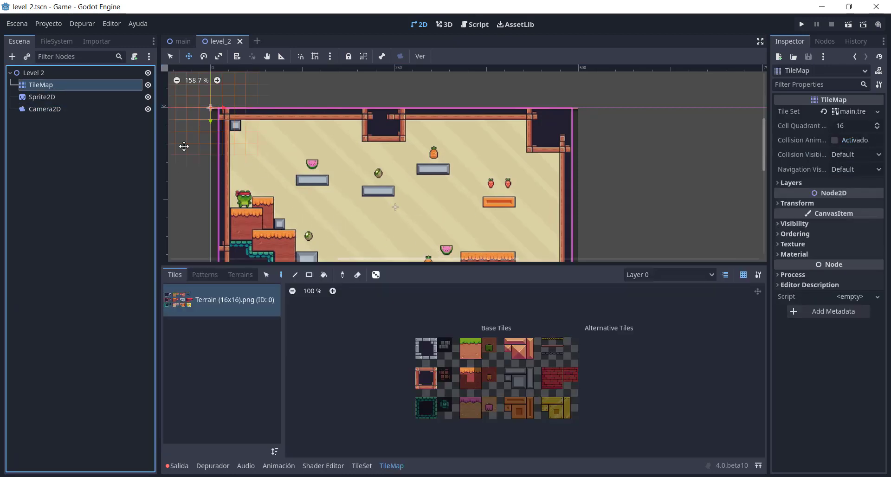
click(364, 471)
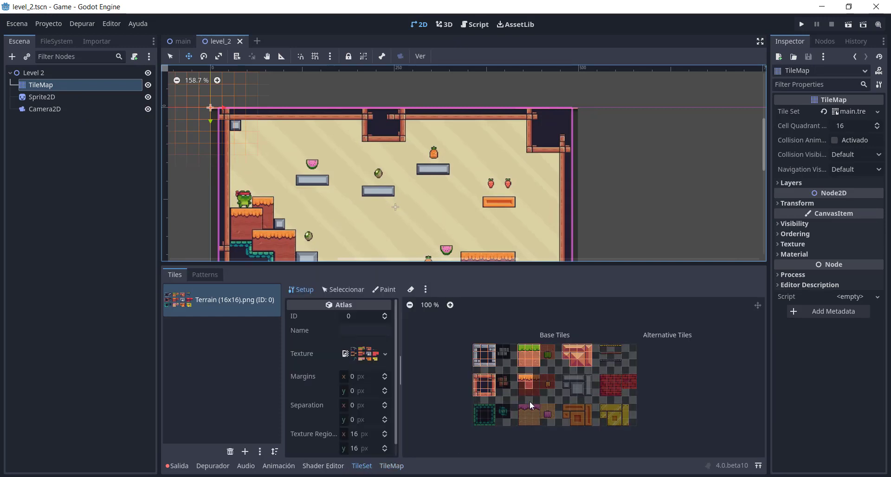
scroll(425, 184, down, 2)
scroll(478, 240, up, 1)
scroll(478, 240, up, 1)
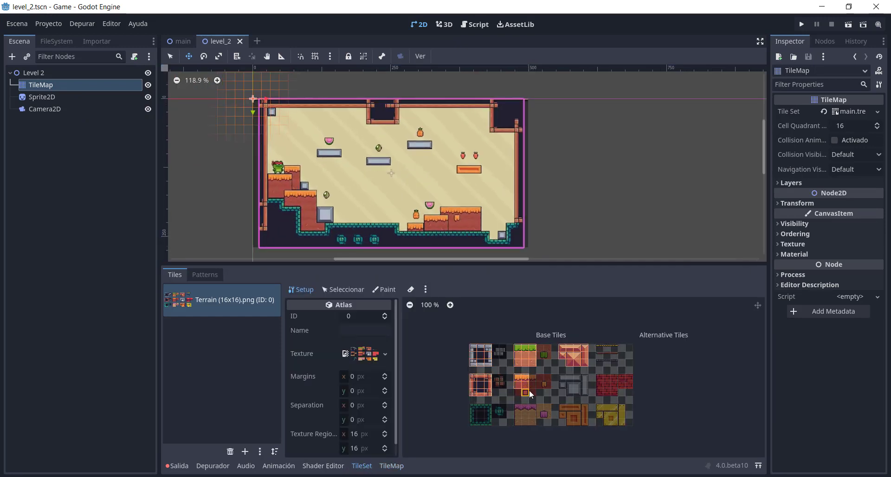
drag(533, 378, 517, 391)
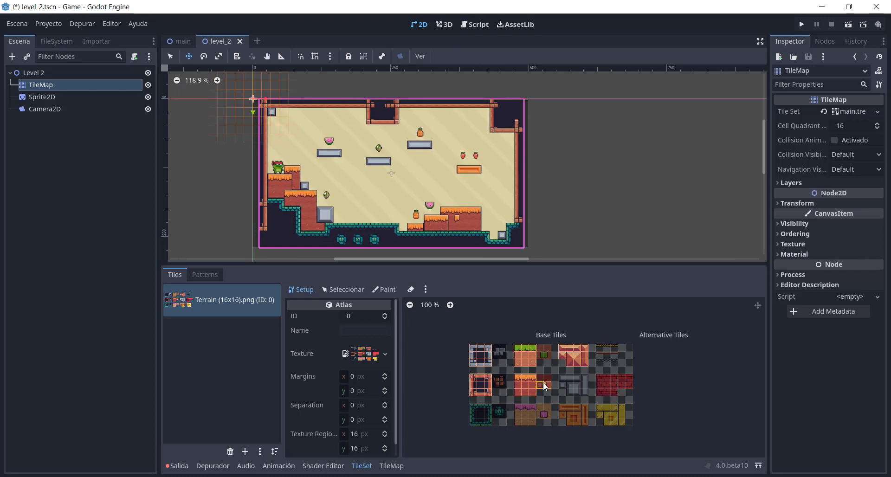
drag(547, 377, 540, 392)
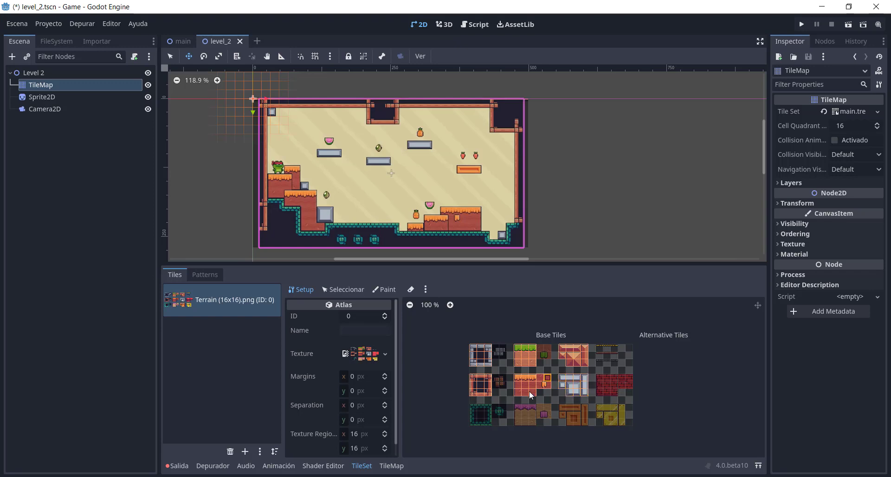
scroll(499, 408, up, 4)
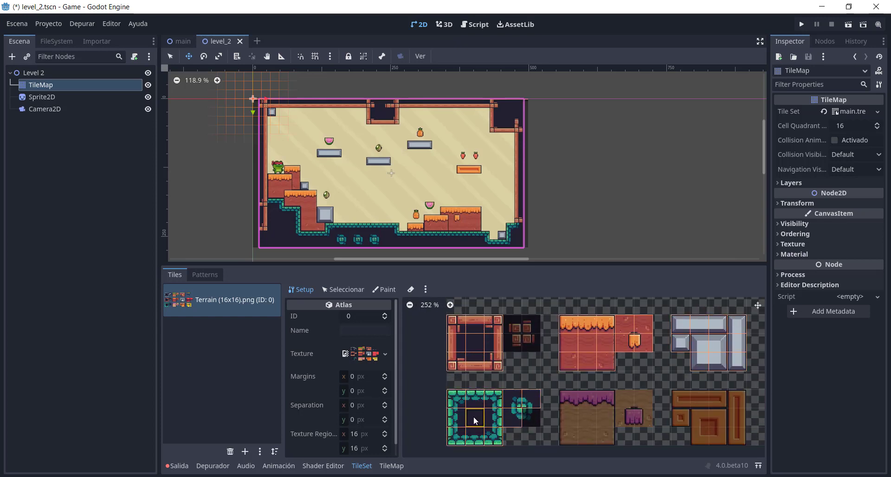
scroll(465, 380, down, 1)
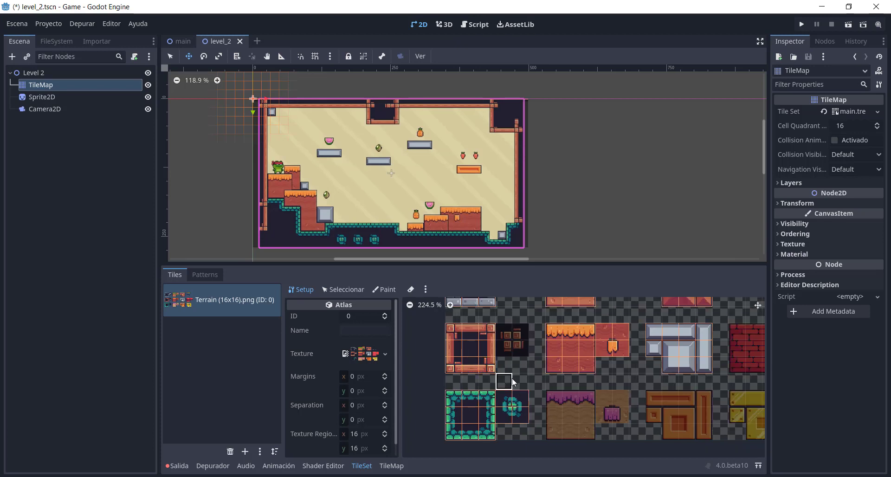
scroll(515, 382, down, 2)
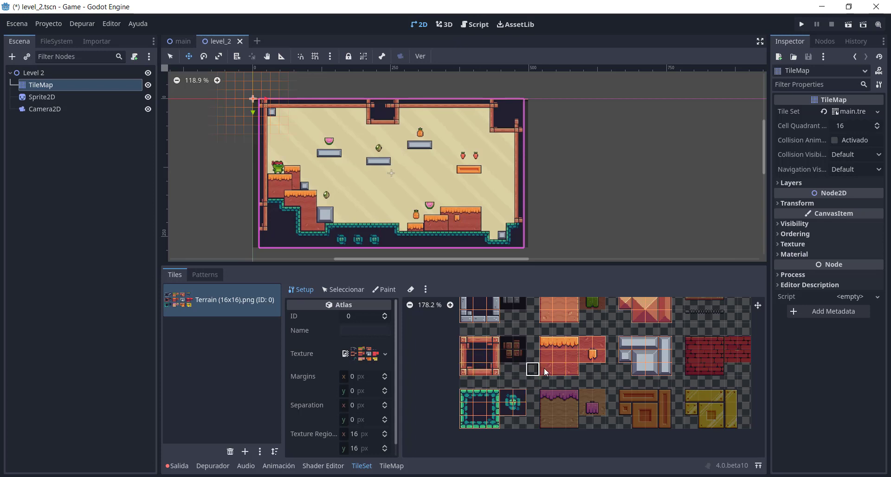
scroll(557, 390, down, 2)
scroll(606, 401, up, 4)
Step: Create orange wooden, grass-side, yellow-block and brick tiles, save level_2, and switch to TileMap painting
drag(593, 377, 630, 377)
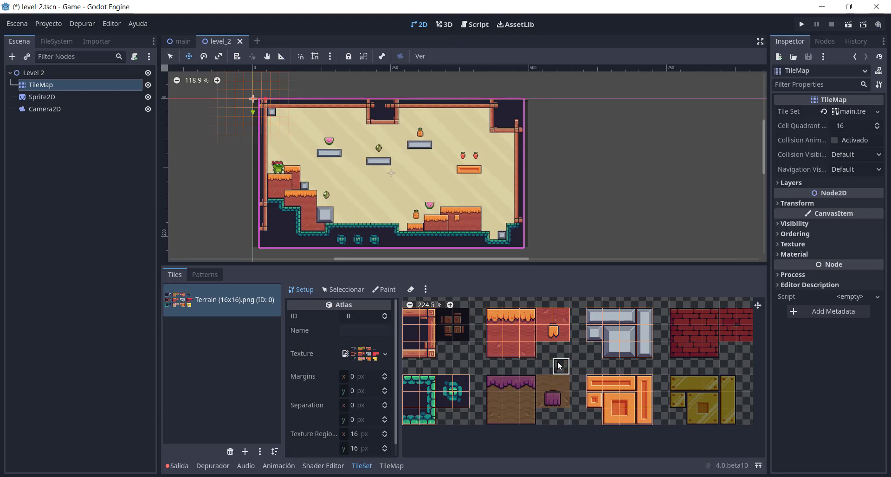
click(546, 383)
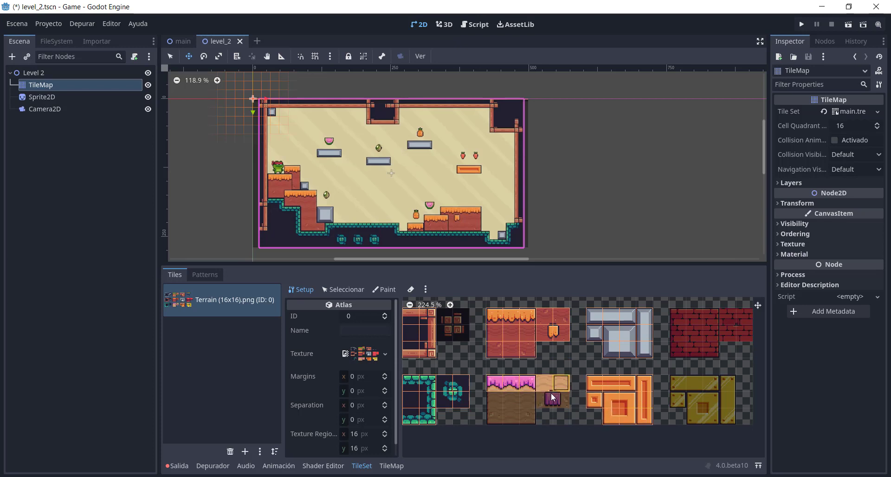
click(528, 399)
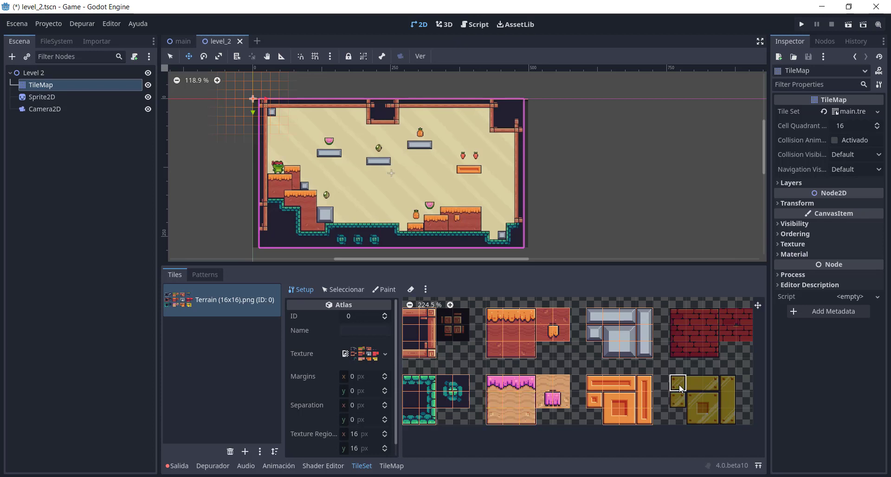
mouse_move(677, 383)
mouse_down()
mouse_move(726, 386)
mouse_move(700, 408)
mouse_up()
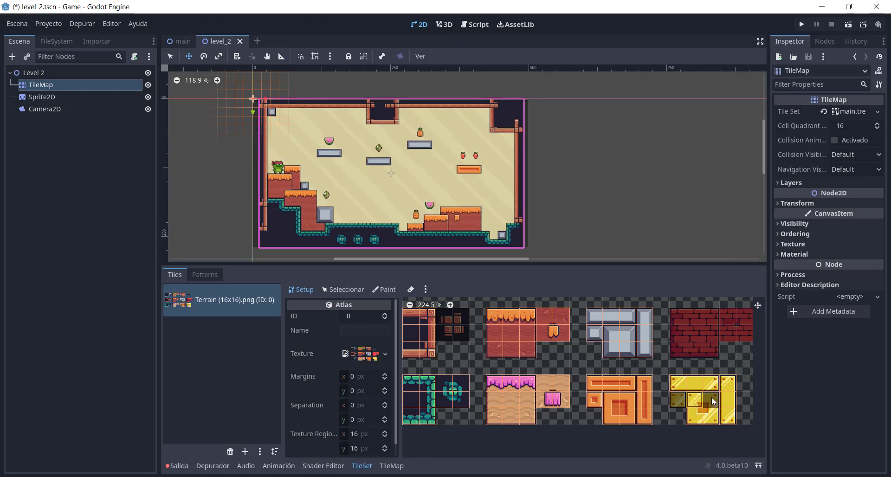
scroll(625, 359, down, 2)
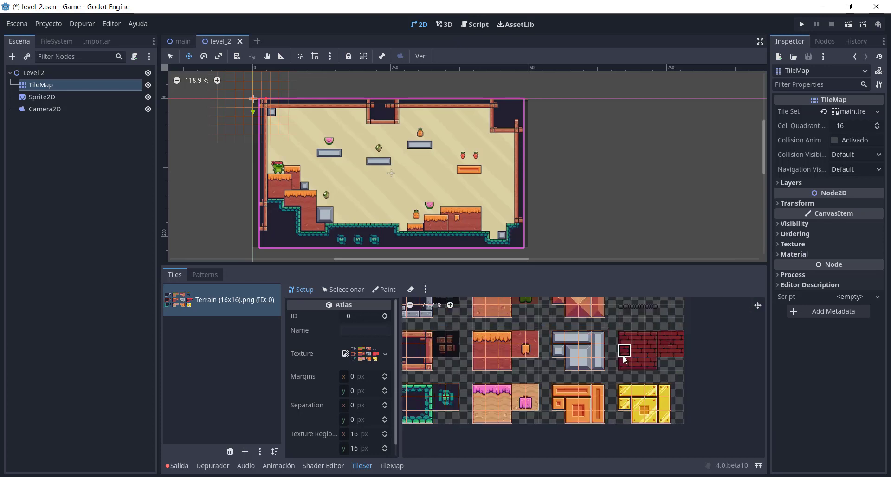
drag(622, 338, 643, 338)
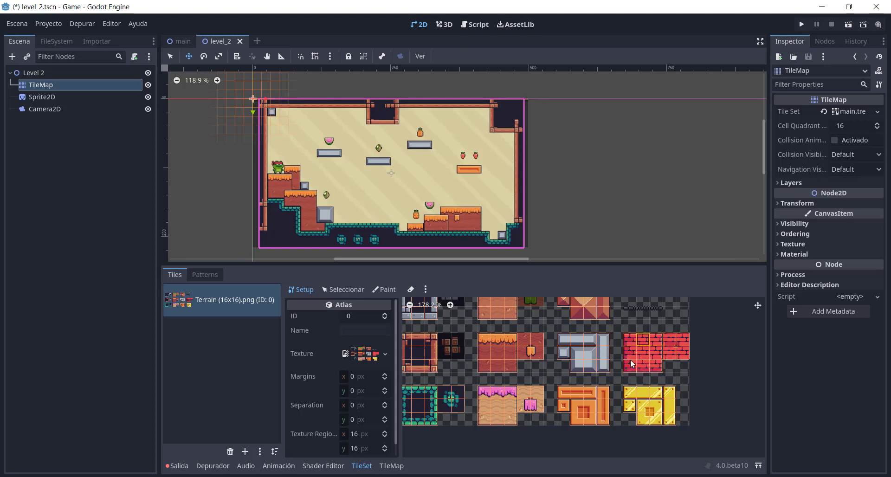
scroll(622, 350, down, 2)
scroll(621, 348, up, 1)
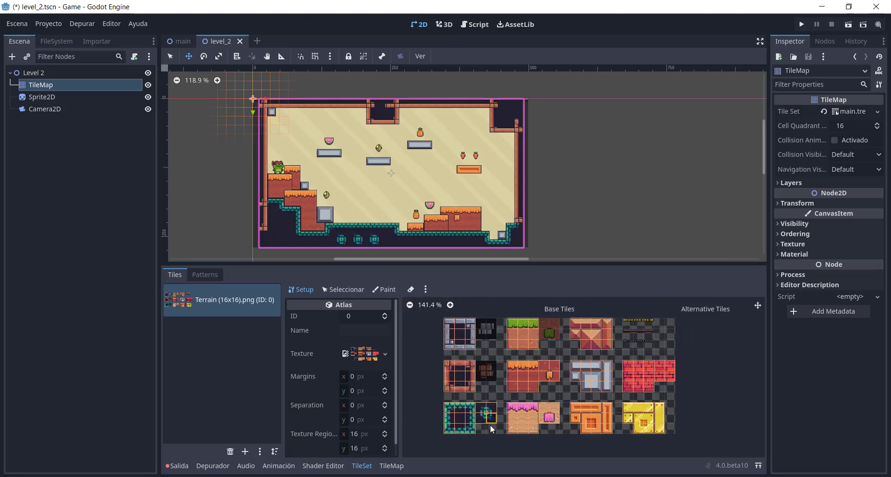
scroll(494, 423, down, 1)
scroll(493, 409, up, 1)
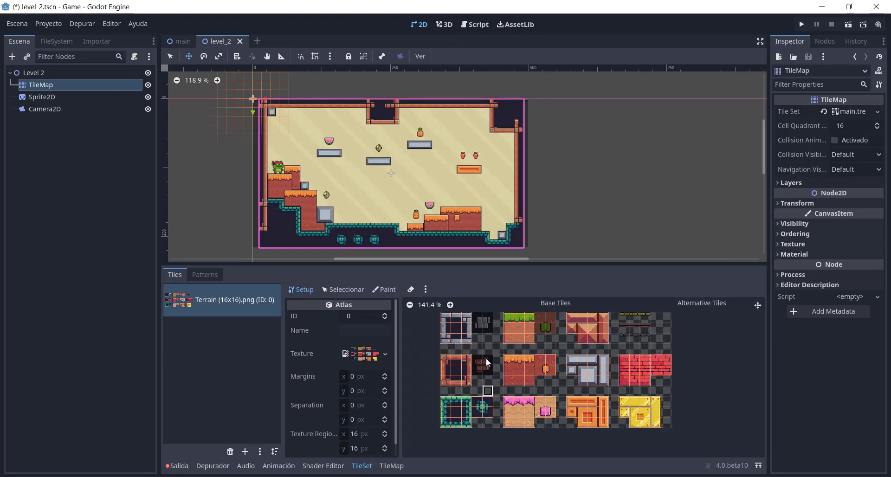
key(ctrl+s)
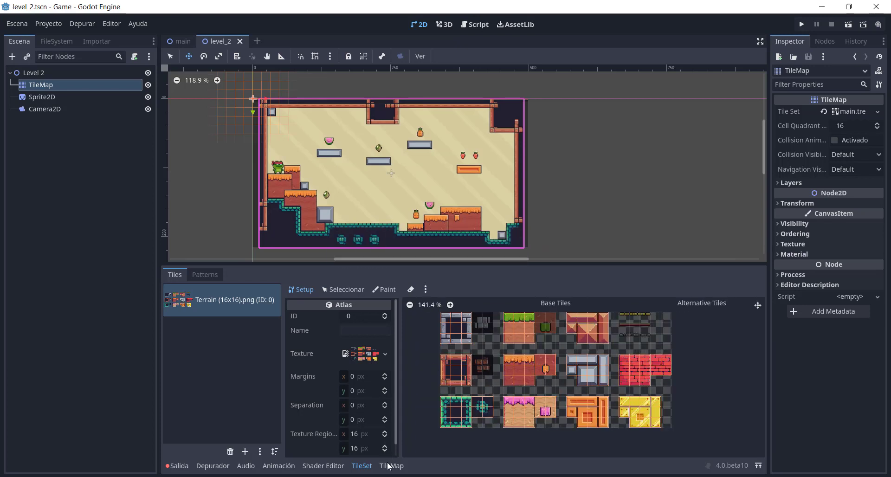
click(389, 467)
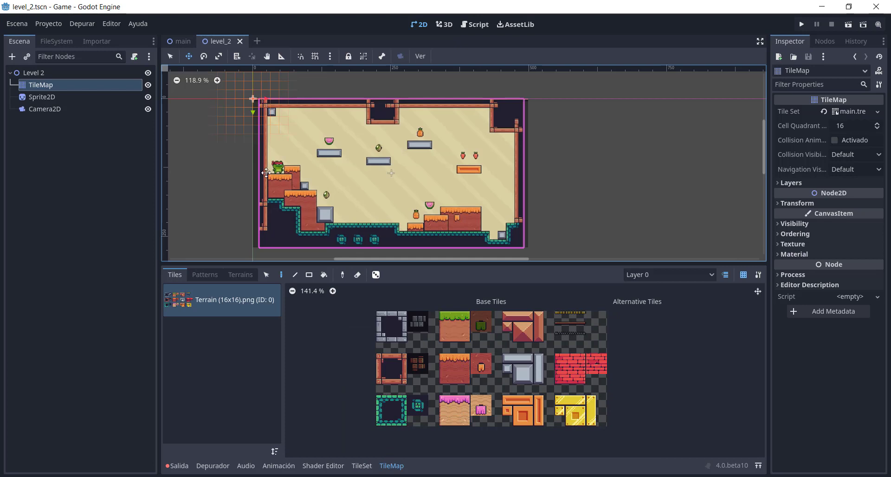
Step: Paint two adjacent platform tiles from the atlas onto the left platform
click(169, 57)
drag(446, 361, 454, 361)
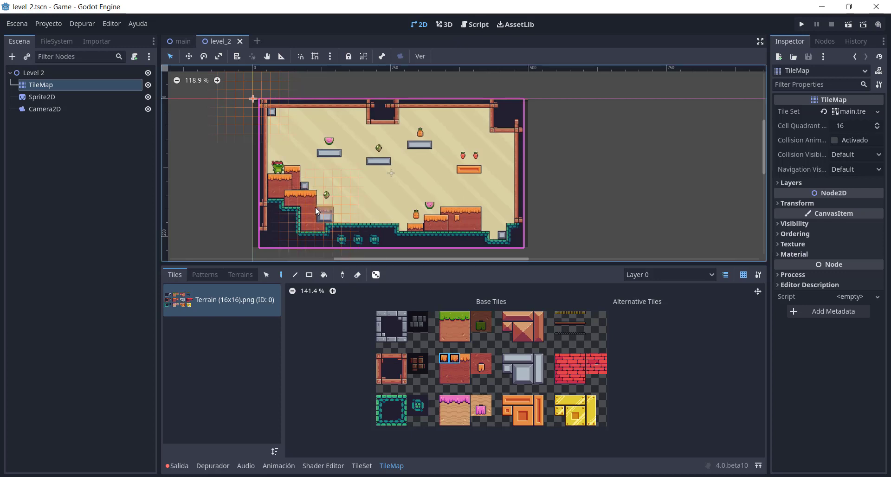
scroll(292, 195, up, 3)
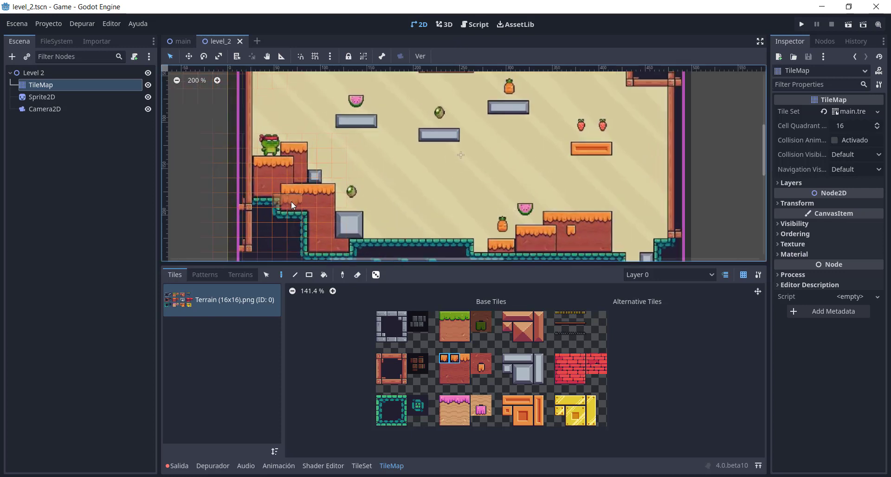
scroll(297, 193, up, 1)
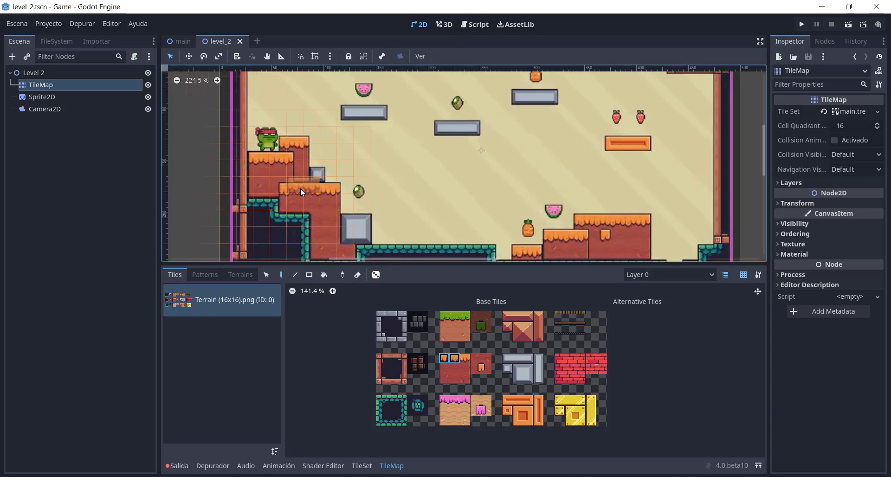
click(300, 190)
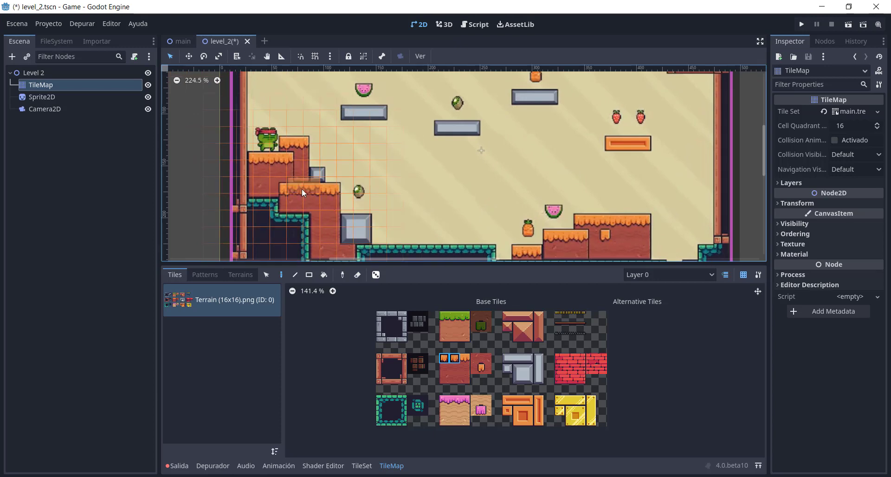
Step: Paint two top tiles of the teal frame into the level, left of the reference image
scroll(325, 214, down, 2)
scroll(333, 209, down, 1)
scroll(316, 208, up, 1)
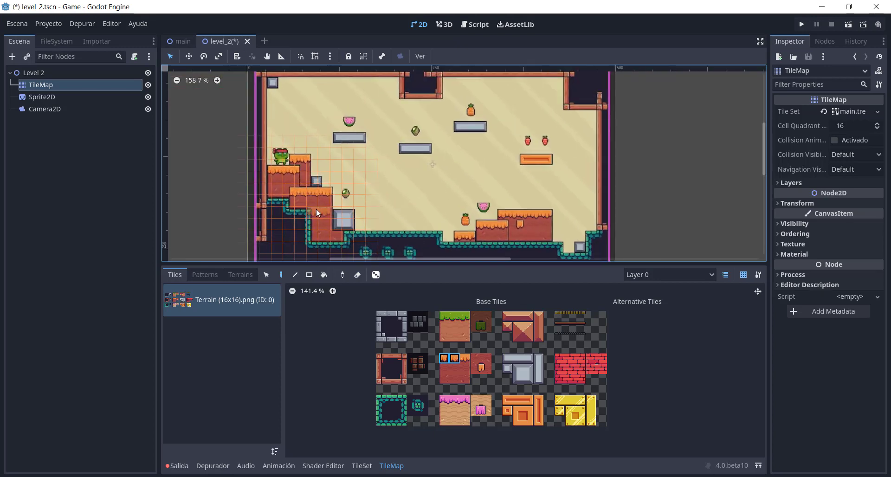
scroll(316, 213, up, 2)
scroll(317, 213, up, 2)
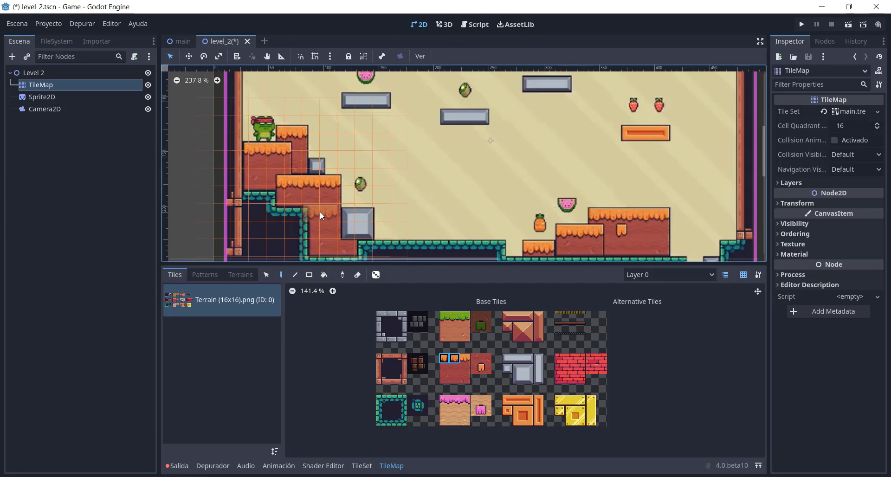
scroll(320, 211, down, 3)
click(381, 327)
click(389, 408)
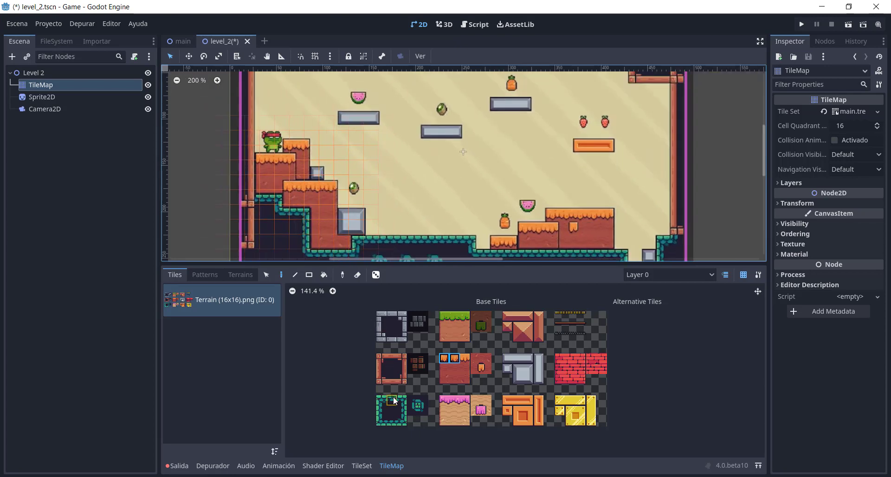
drag(394, 397, 403, 398)
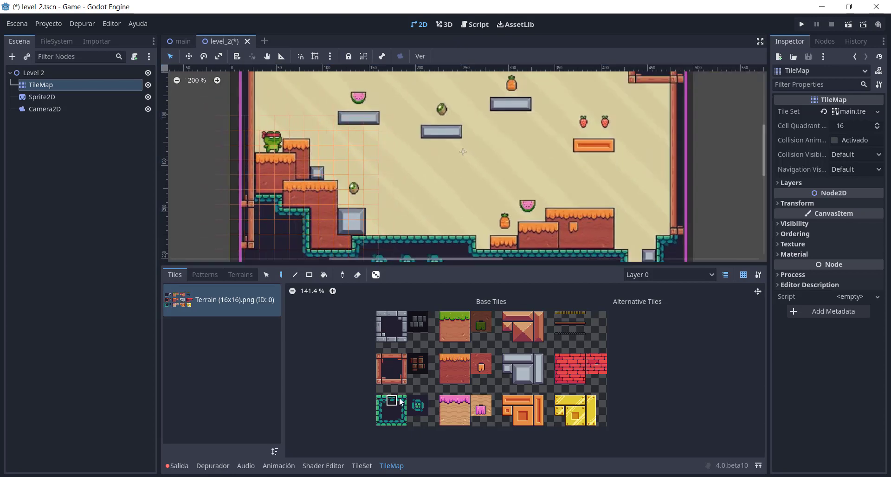
click(275, 212)
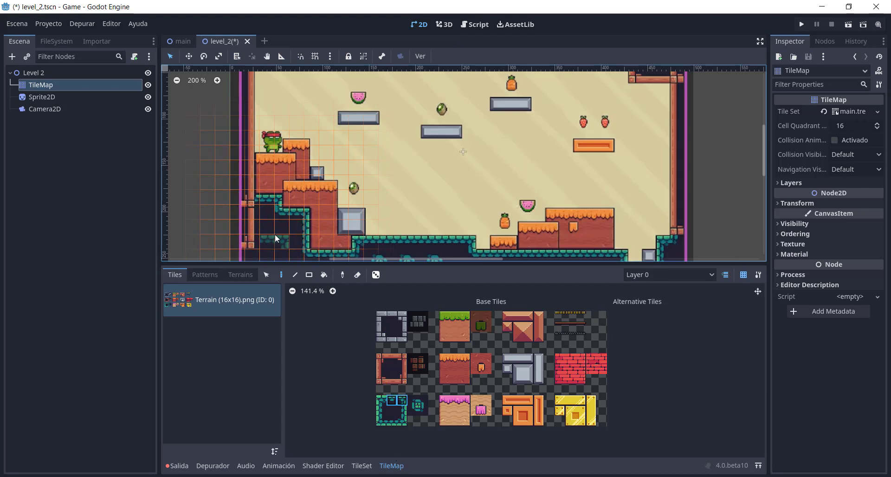
scroll(275, 234, down, 1)
scroll(418, 176, down, 2)
scroll(557, 156, down, 1)
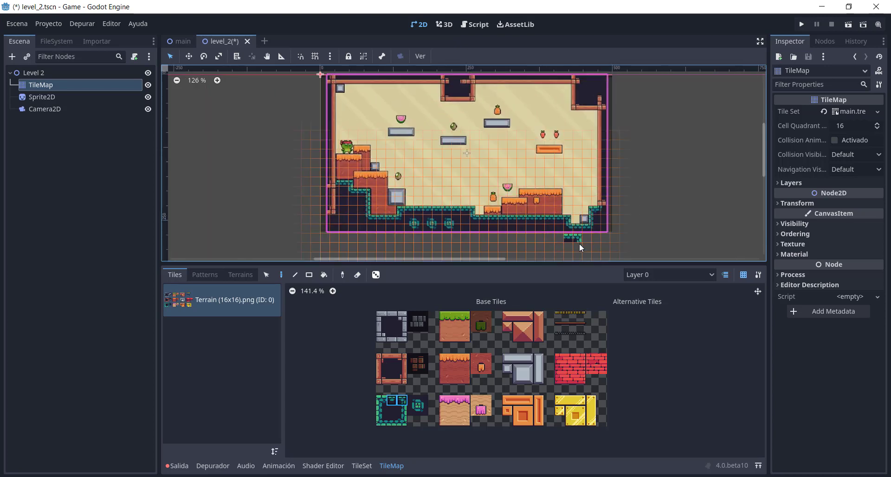
scroll(341, 194, up, 1)
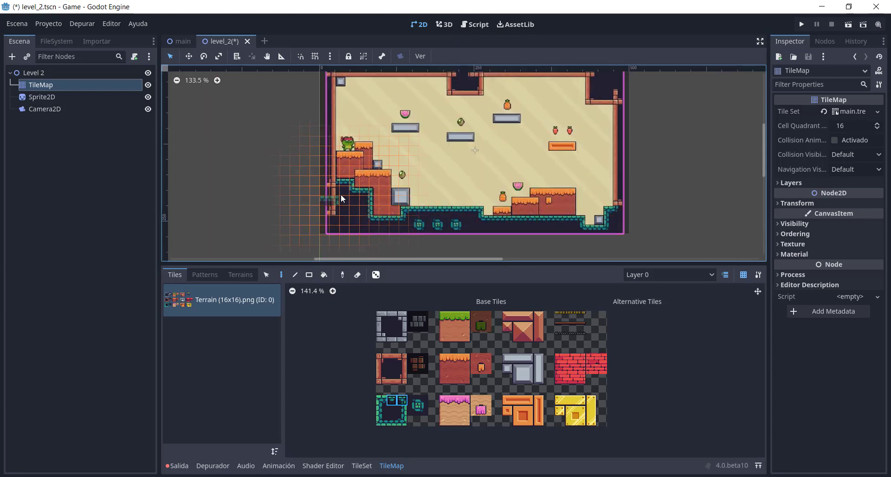
scroll(341, 194, up, 1)
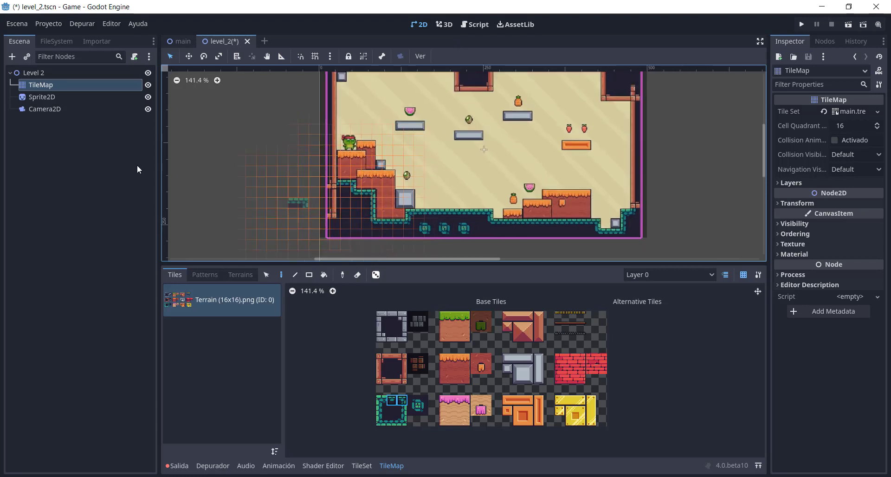
Step: Move Sprite2D above TileMap in Level 2's node order so the background draws behind tiles
click(98, 97)
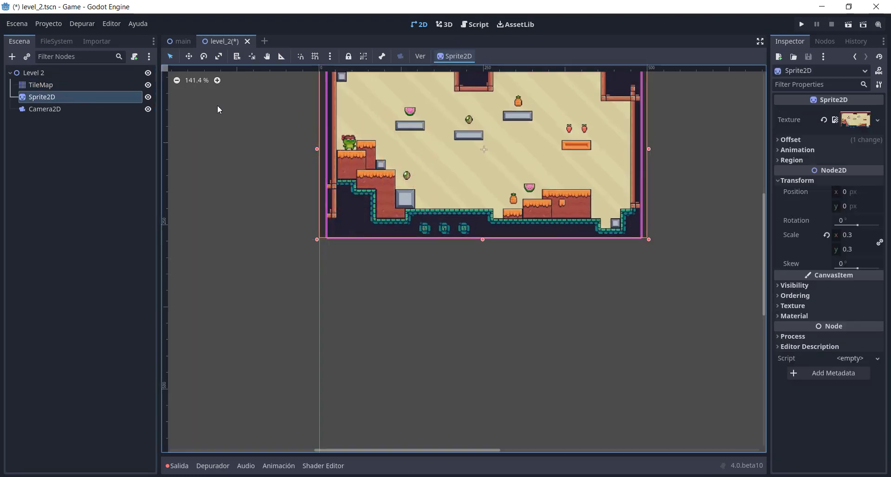
drag(371, 160, 446, 164)
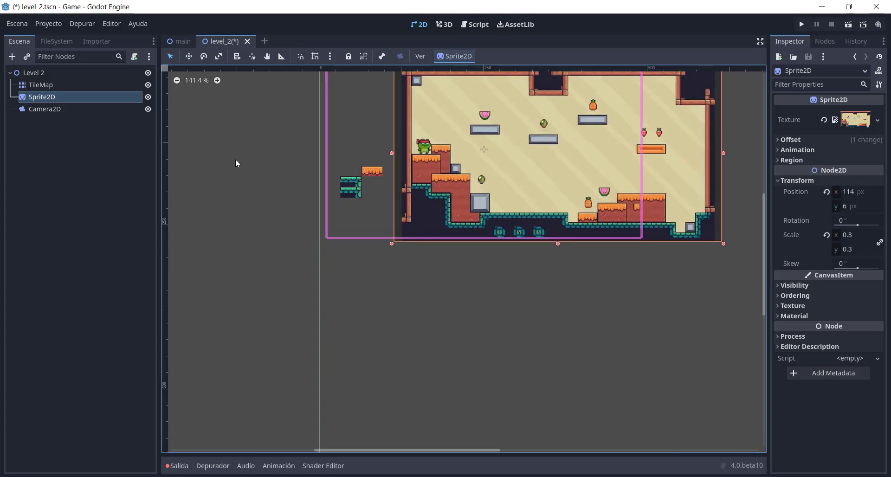
drag(63, 95, 58, 80)
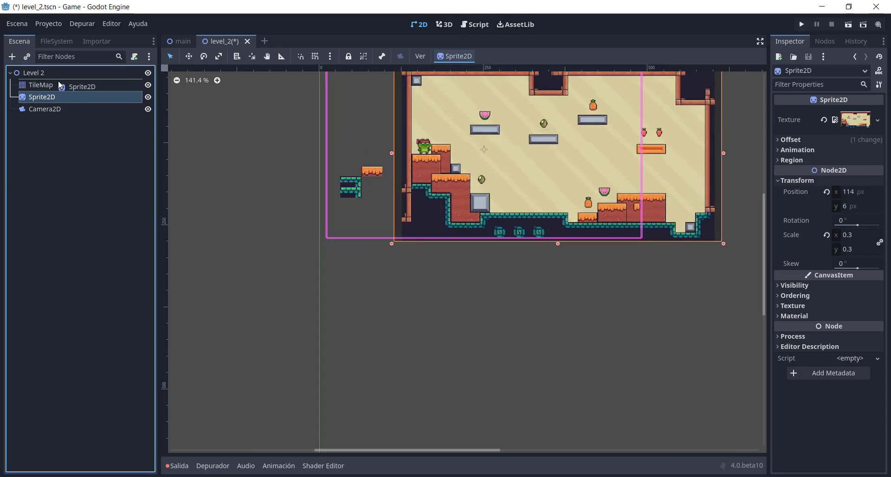
click(52, 98)
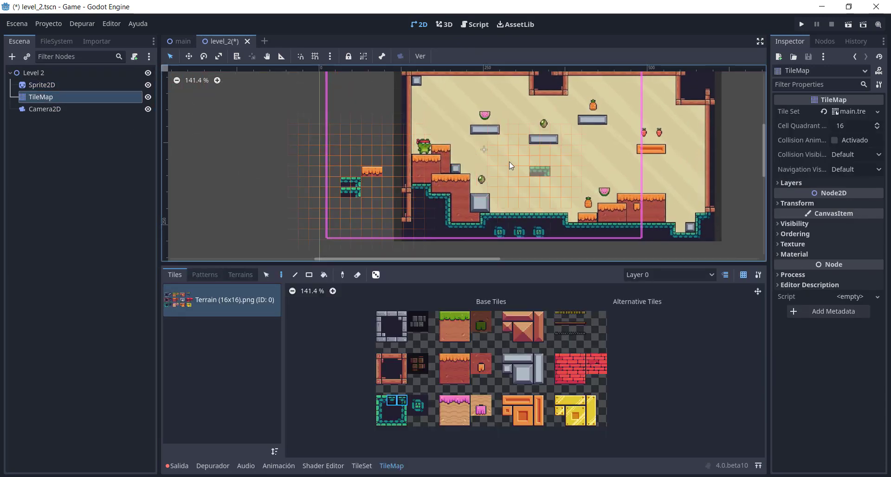
Step: Drag the background sprite back into line with the level and reselect TileMap
click(91, 83)
drag(446, 139, 378, 136)
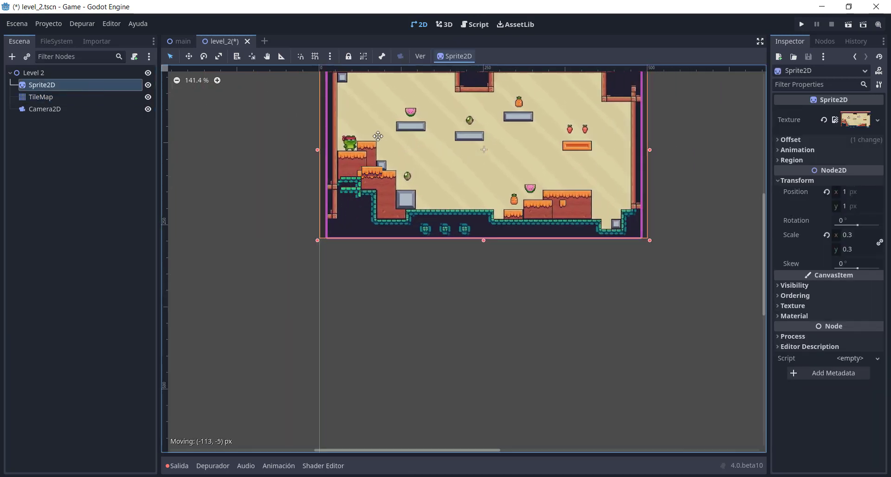
click(93, 109)
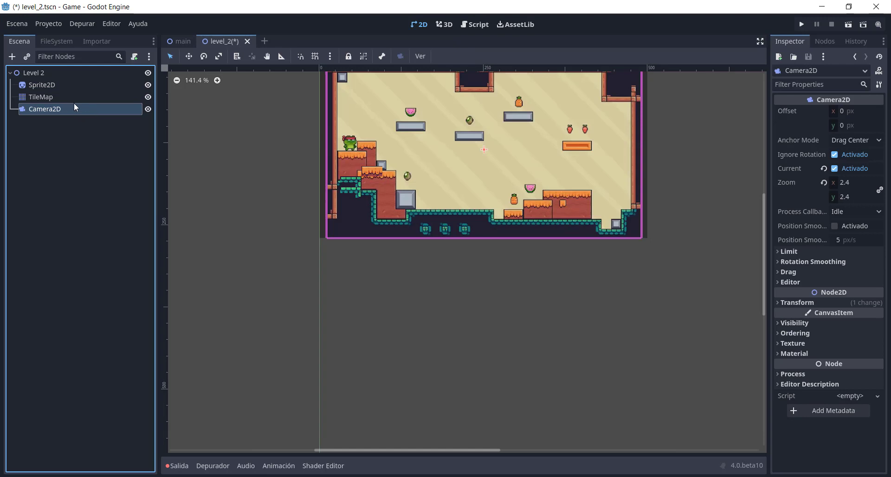
click(72, 98)
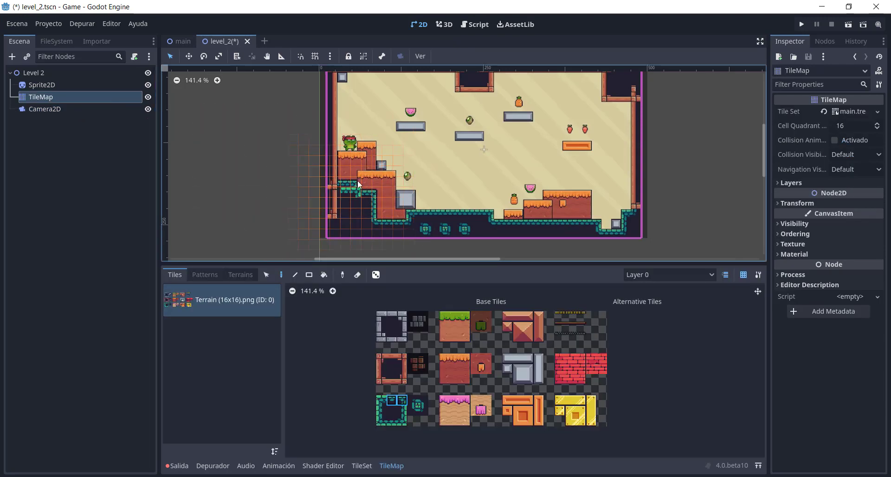
Step: Paint teal edge tiles under the upper platform and right-edge tiles down the wall column
scroll(437, 132, up, 2)
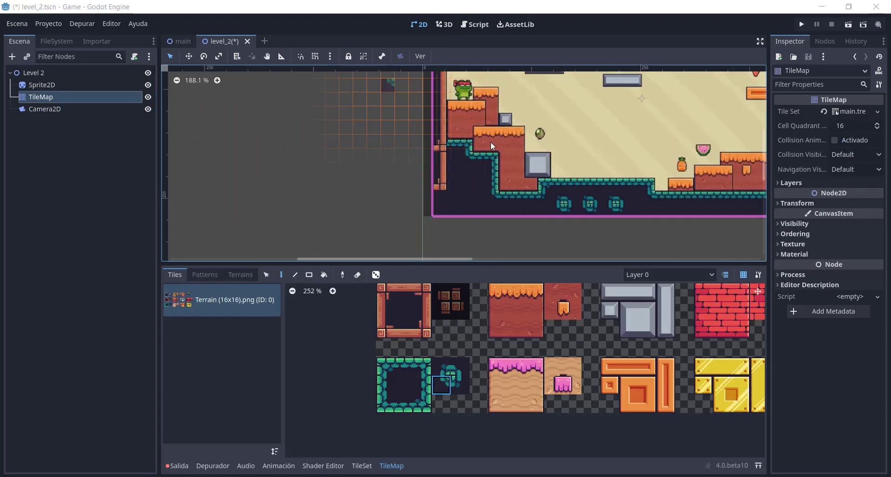
scroll(503, 164, up, 1)
scroll(481, 180, up, 1)
scroll(485, 164, up, 1)
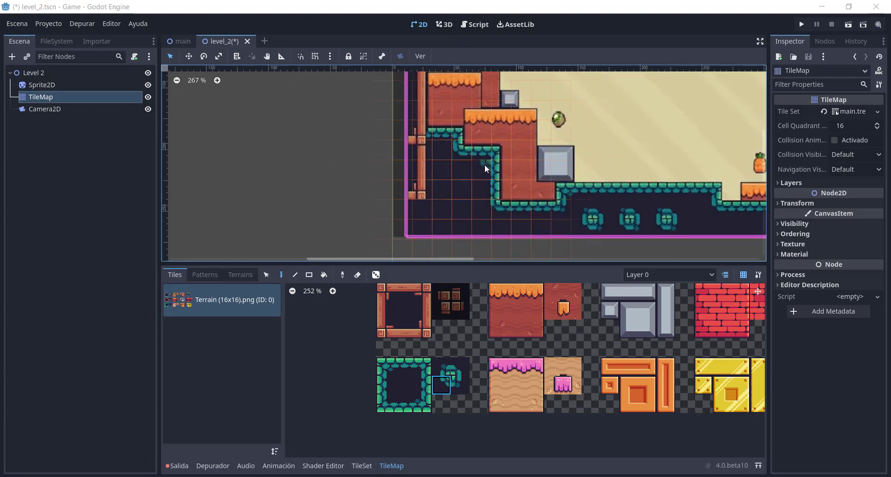
click(397, 363)
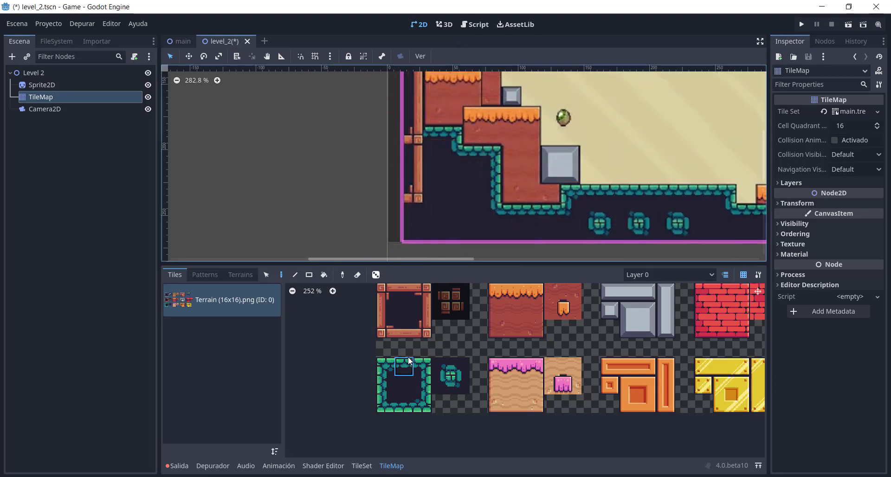
drag(410, 358, 423, 363)
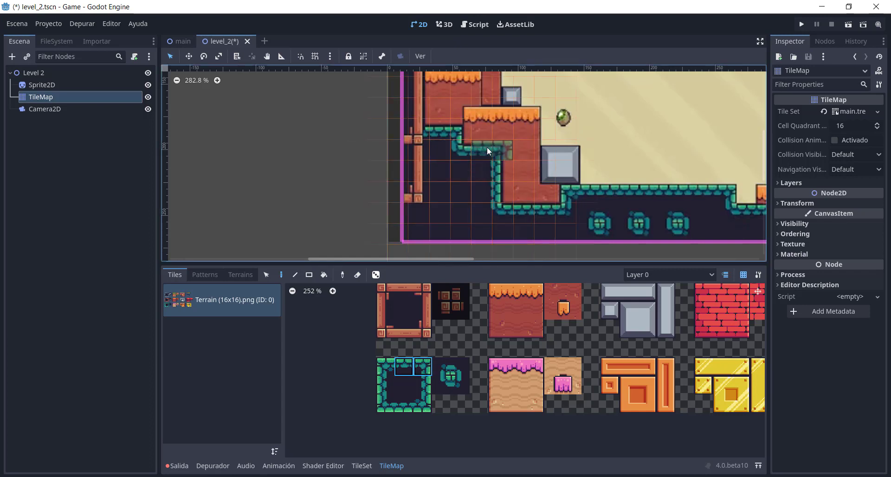
click(486, 147)
click(421, 385)
click(507, 156)
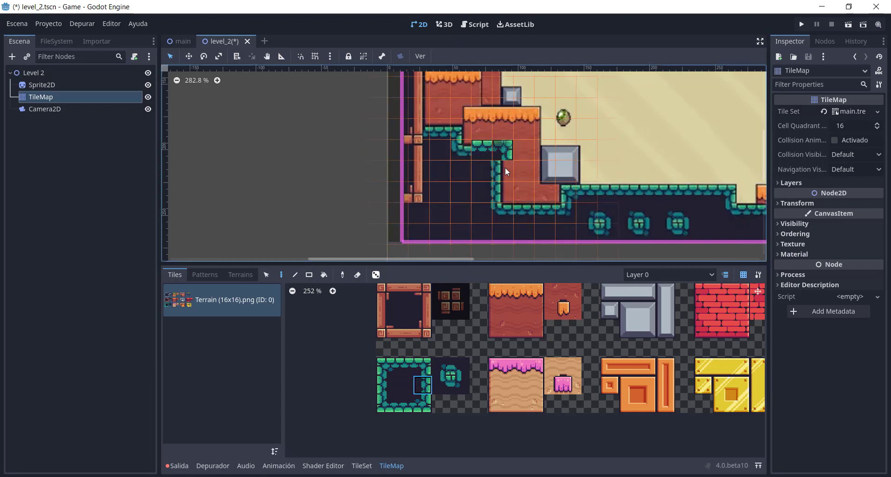
drag(505, 167, 504, 191)
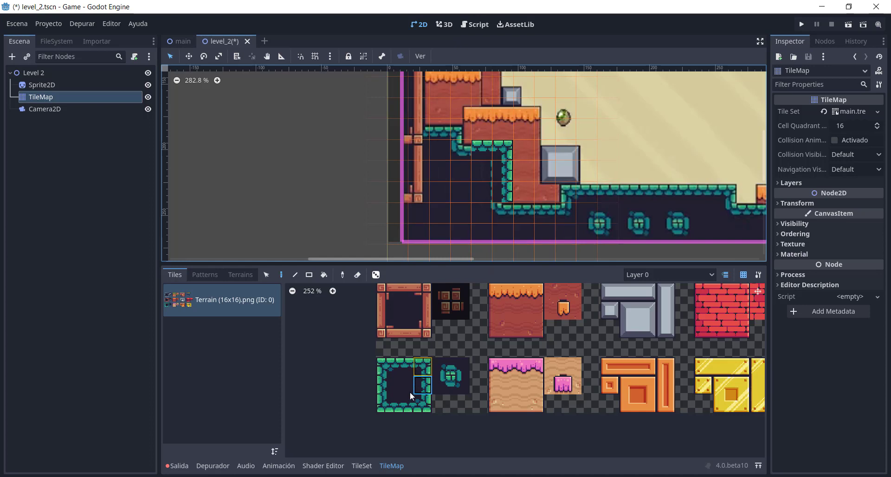
Step: Paint a teal top edge along the lower floor
click(400, 369)
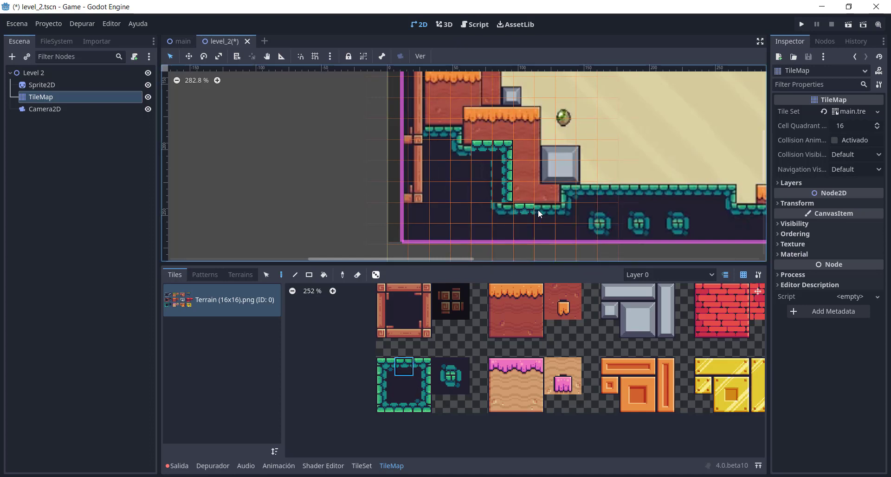
click(442, 381)
click(467, 378)
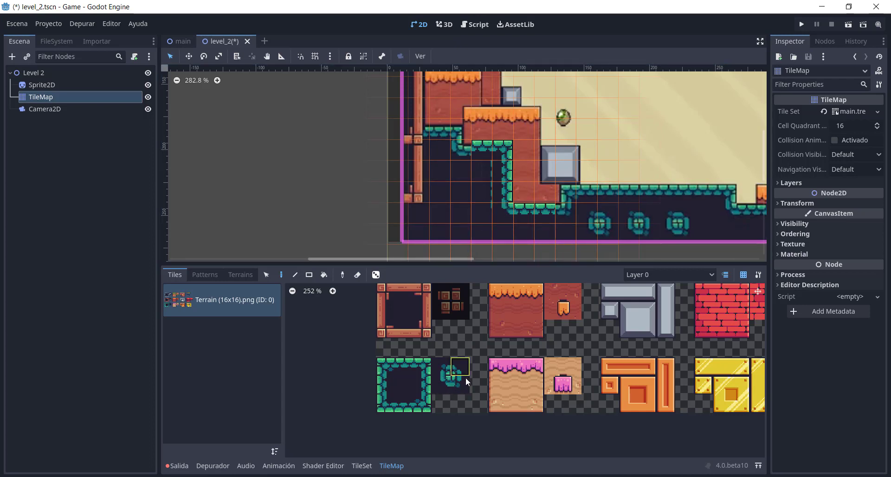
click(466, 378)
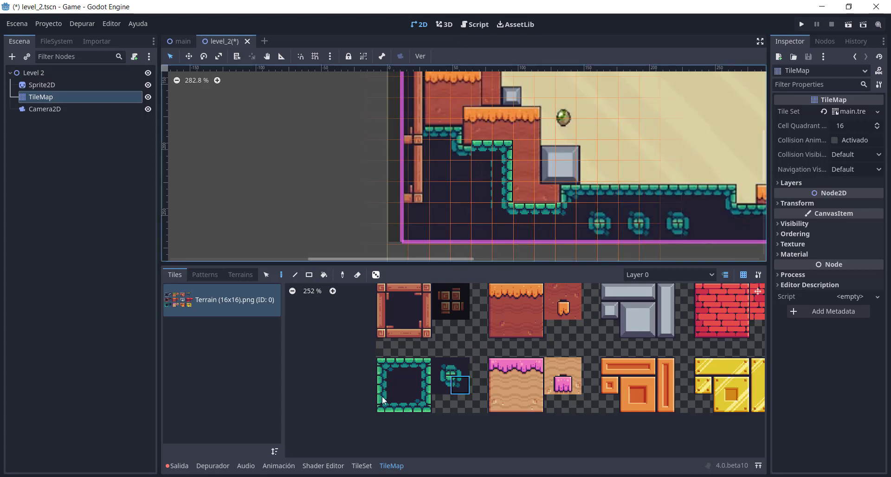
drag(386, 368, 404, 368)
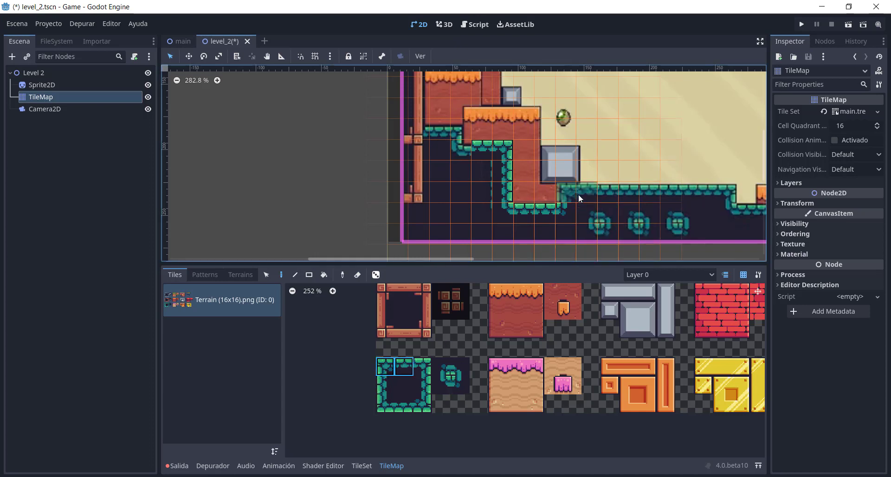
click(411, 367)
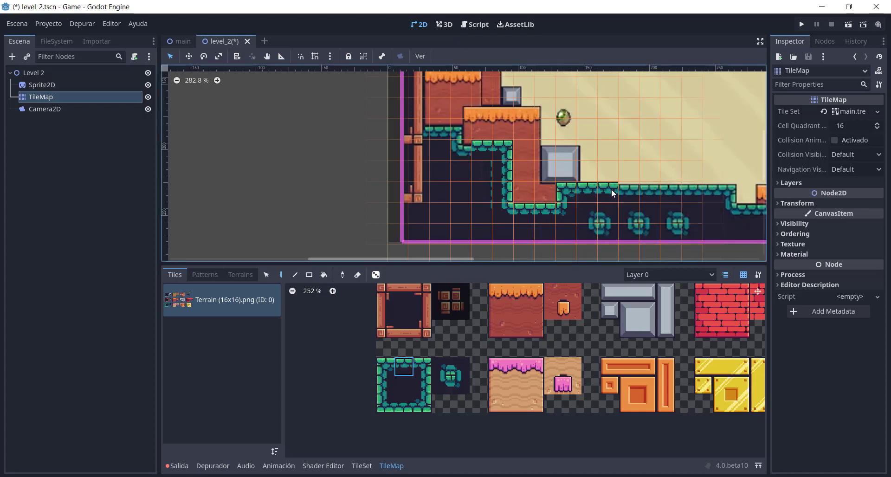
drag(611, 189, 715, 190)
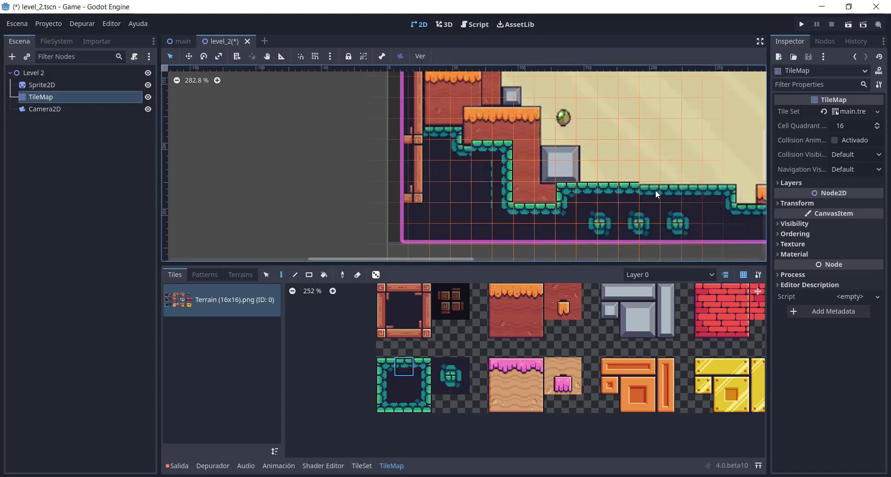
Step: Place the green block's top-right corner tile at the row's right end
click(423, 367)
click(729, 188)
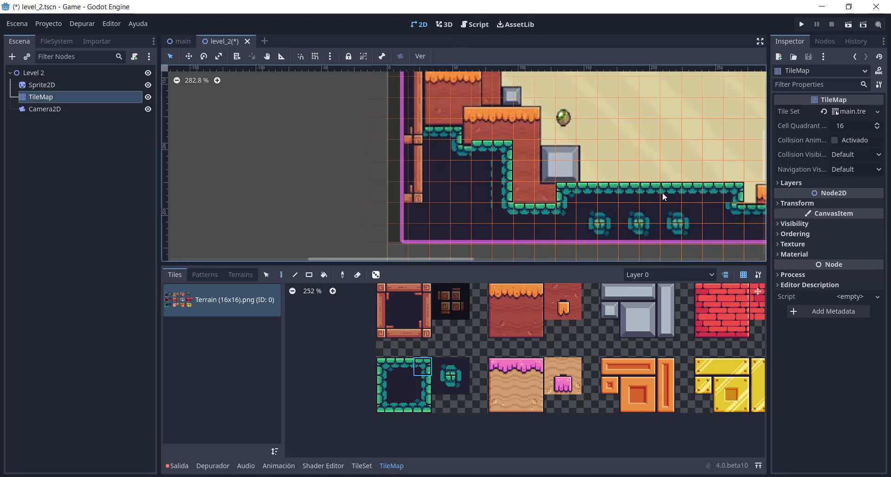
scroll(378, 185, down, 2)
scroll(412, 160, down, 2)
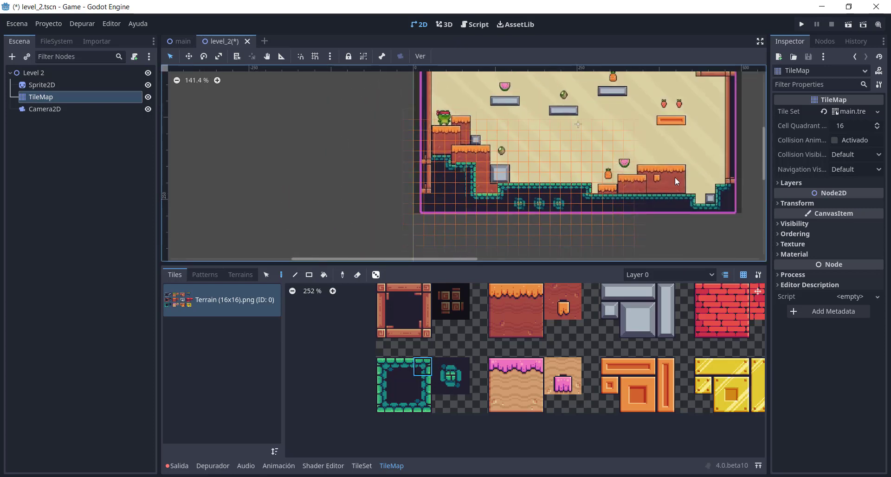
scroll(717, 194, up, 2)
scroll(688, 205, up, 2)
scroll(688, 206, up, 1)
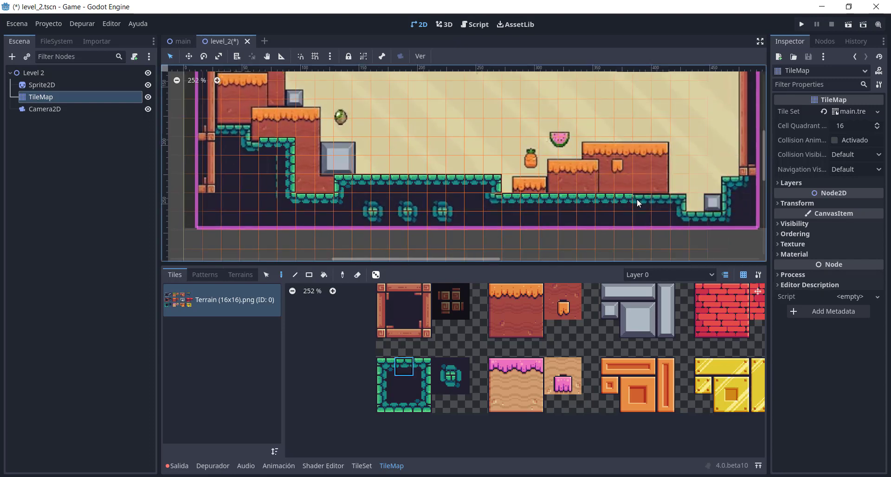
click(431, 362)
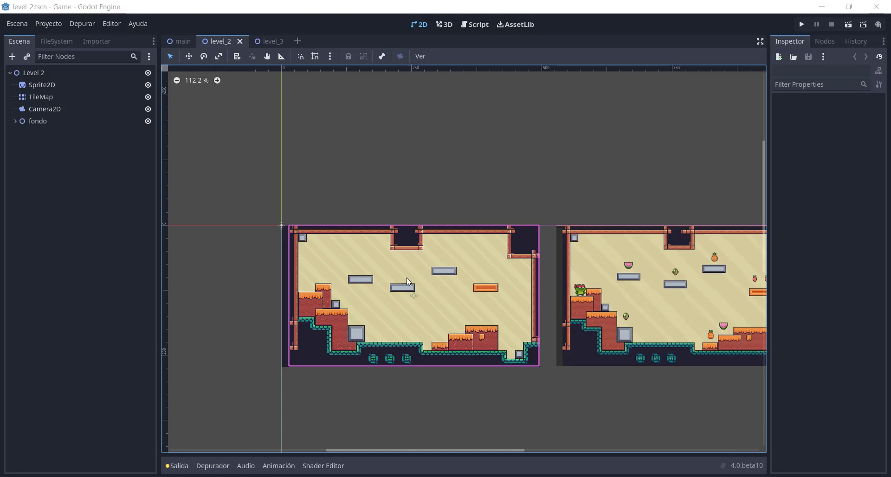
Step: Expand fondo, try moving the Yellow2 sprite above the level, then undo the move
scroll(363, 329, up, 5)
scroll(363, 329, up, 1)
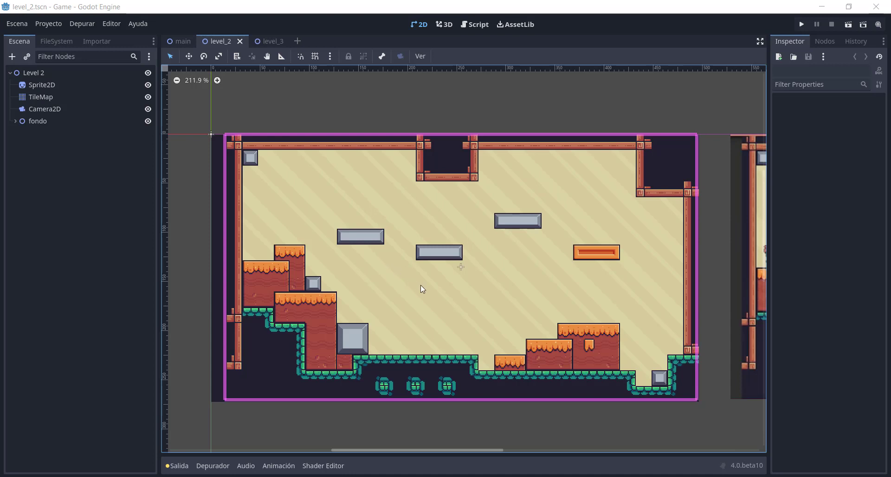
scroll(420, 285, down, 2)
scroll(350, 253, up, 1)
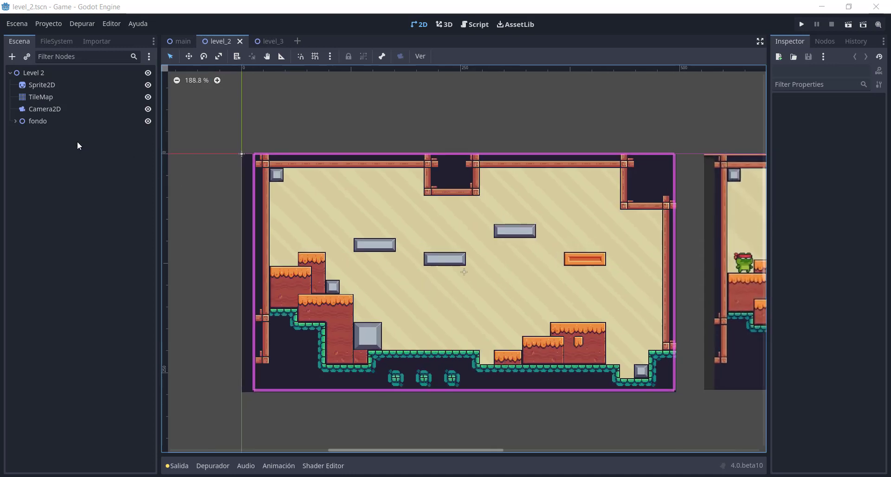
click(15, 121)
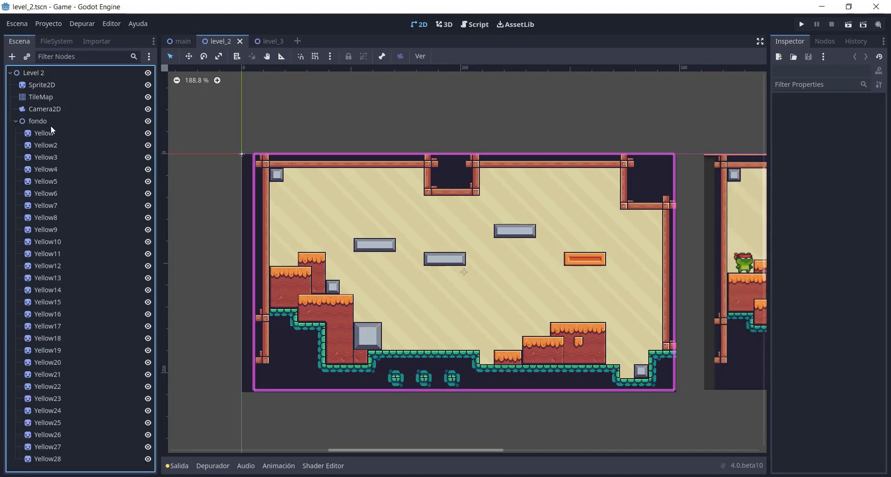
click(46, 133)
click(61, 146)
drag(342, 210, 445, 137)
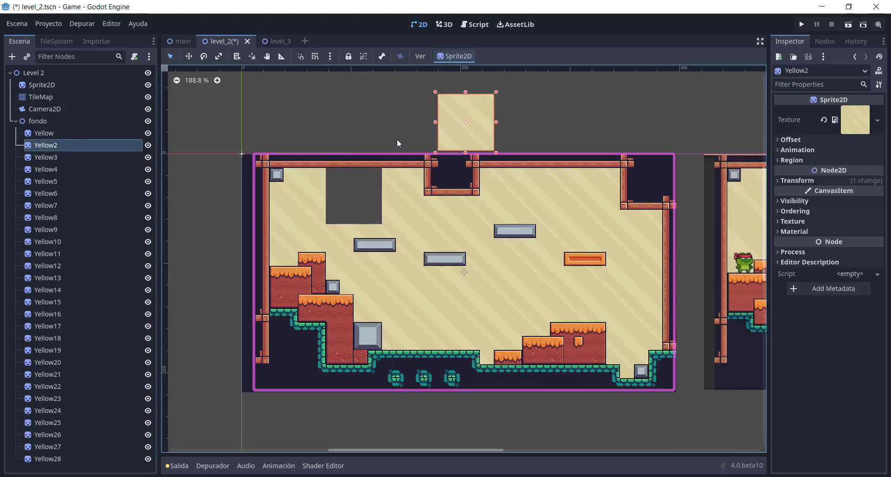
key(ctrl+z)
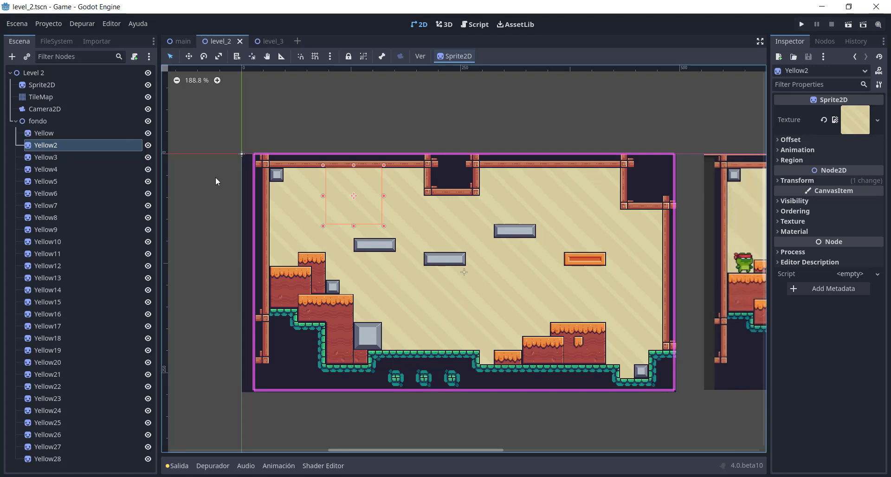
Step: Inspect the Yellow6, Yellow12 and Yellow17 background sprites
scroll(262, 188, down, 2)
click(57, 194)
click(65, 265)
click(75, 325)
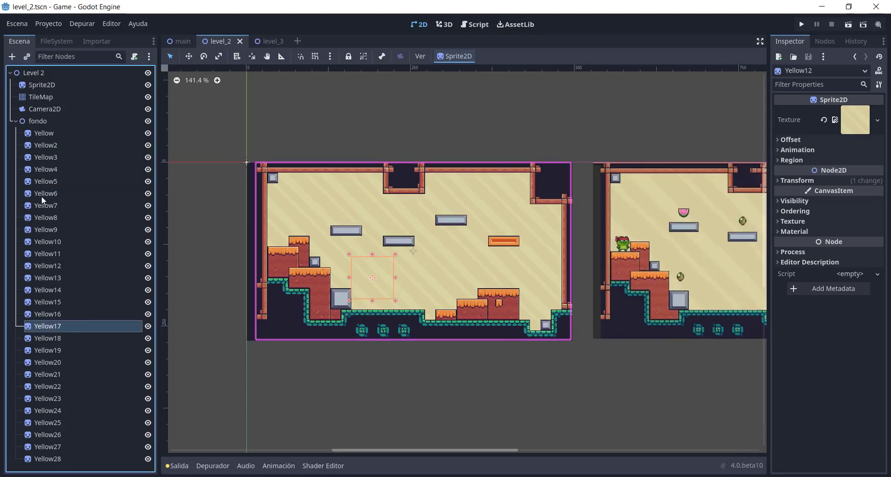
Step: Try fondo at Z Index 0, return it to -1, and save level_2
click(17, 122)
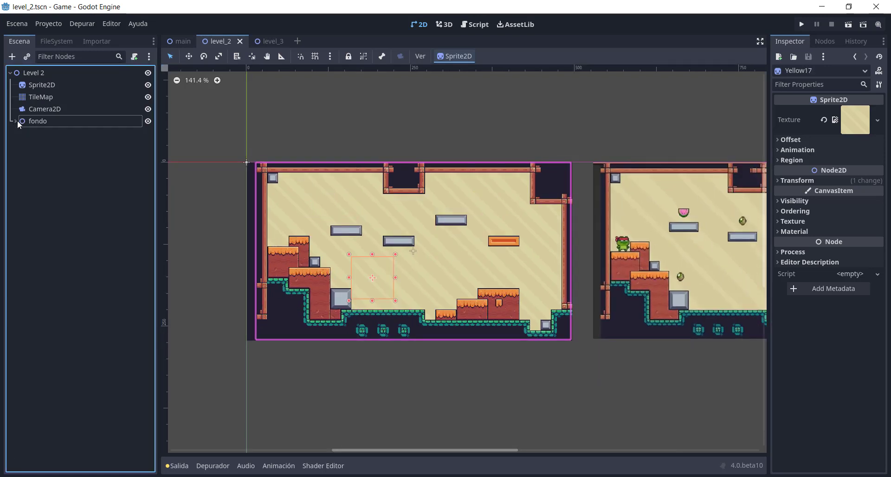
click(48, 121)
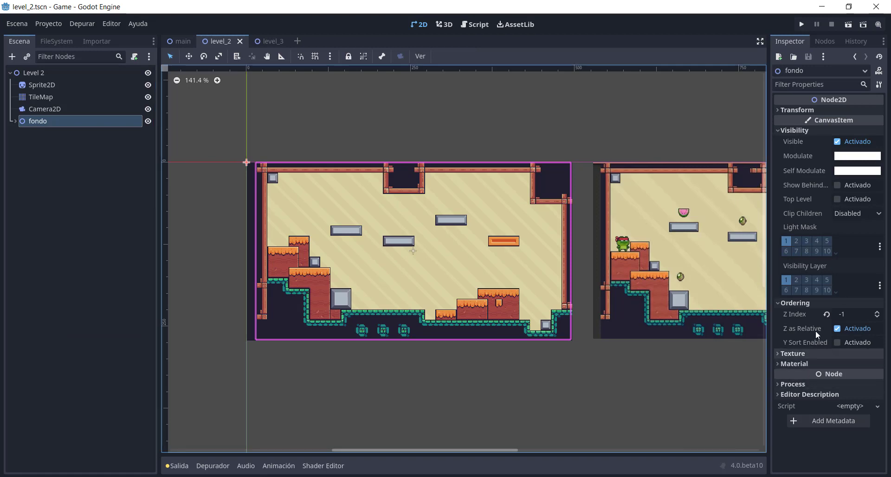
click(878, 314)
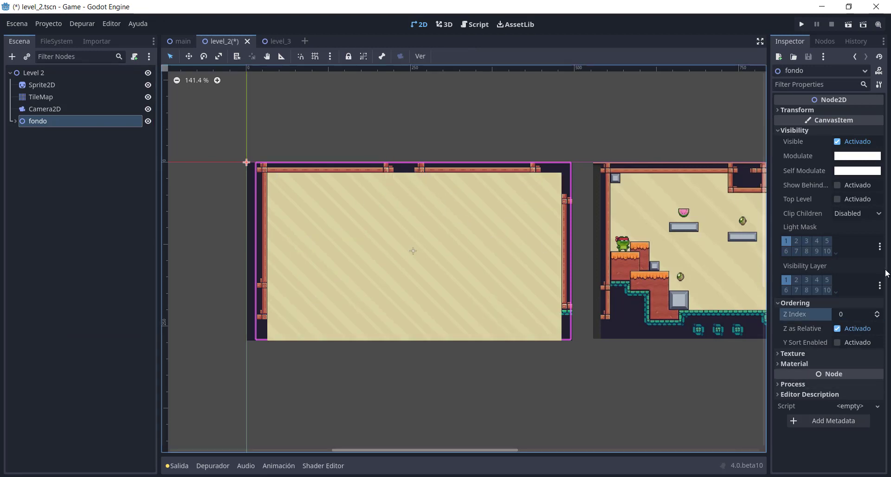
click(879, 314)
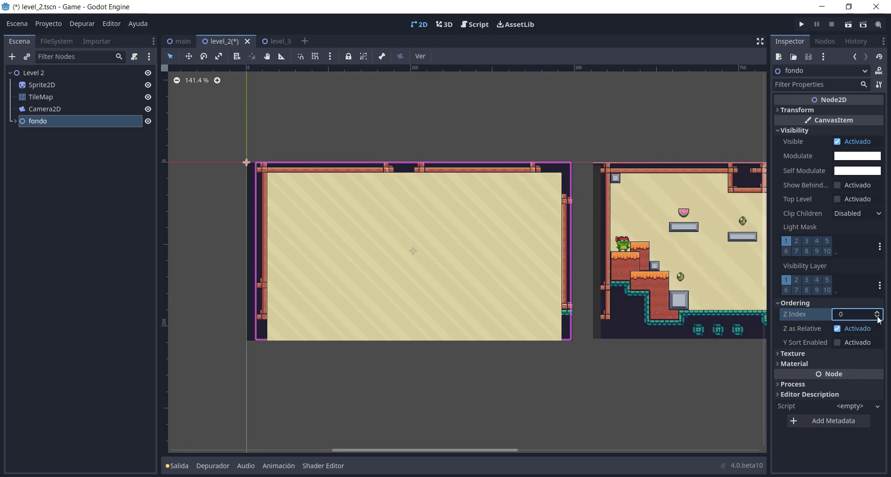
click(878, 318)
key(ctrl+s)
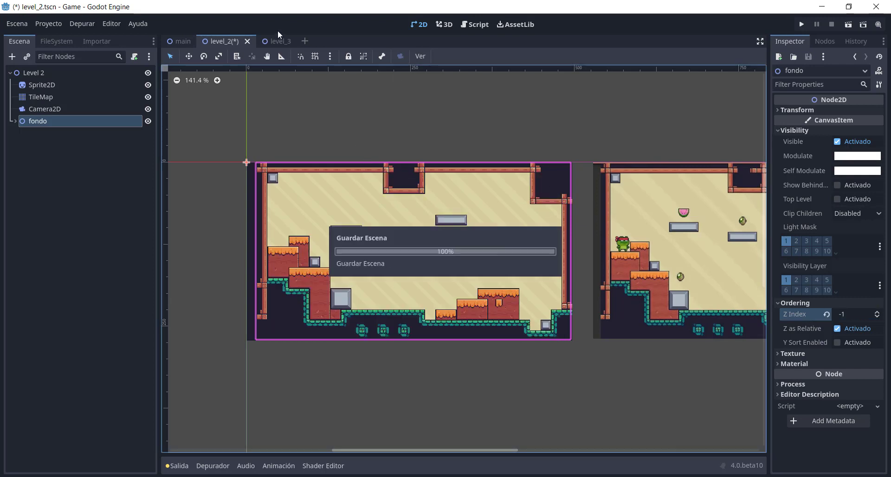
Step: In level_3, test-move the Camera2D and undo the move
click(276, 41)
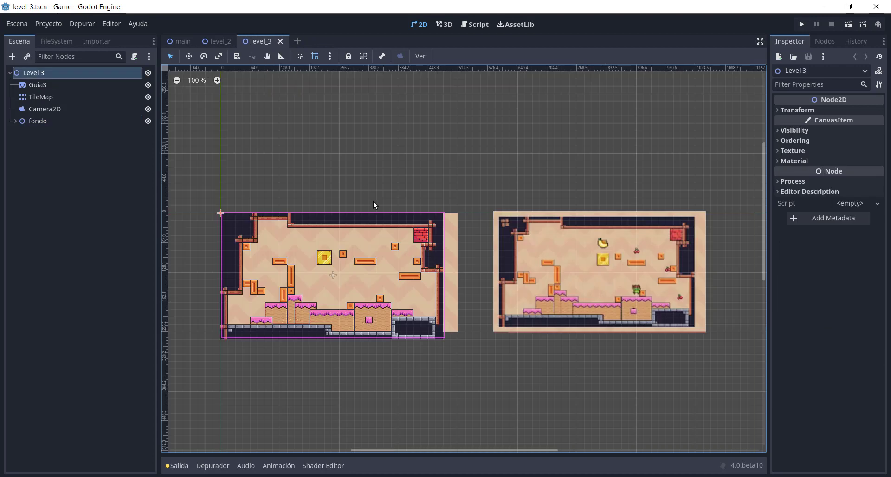
scroll(304, 293, up, 1)
scroll(367, 201, up, 1)
scroll(421, 285, down, 1)
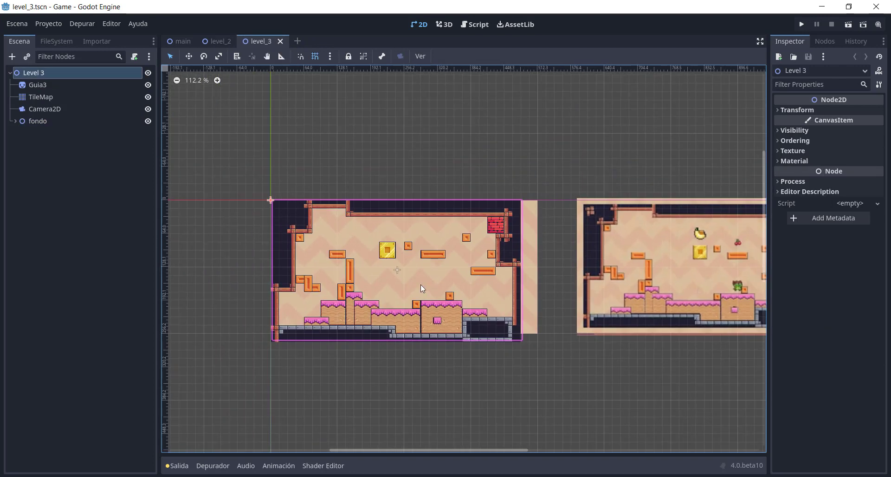
scroll(310, 307, up, 1)
scroll(310, 308, up, 1)
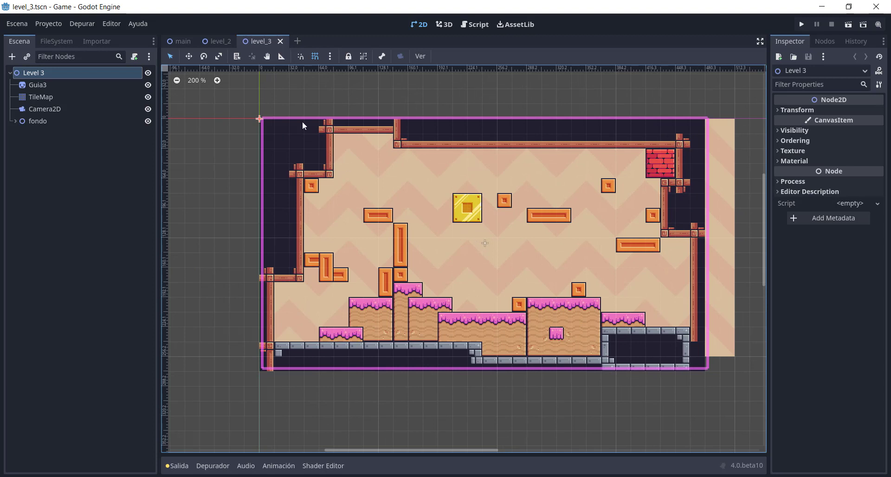
click(60, 106)
click(189, 57)
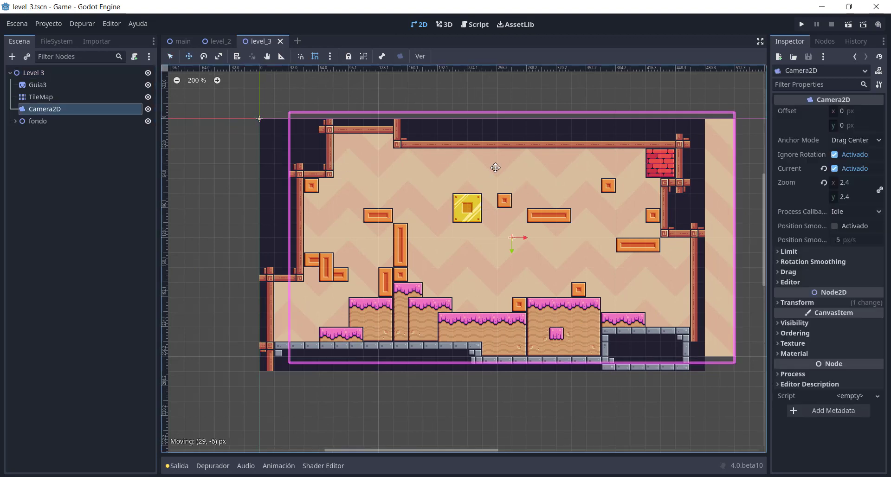
drag(484, 215, 479, 200)
key(ctrl+z)
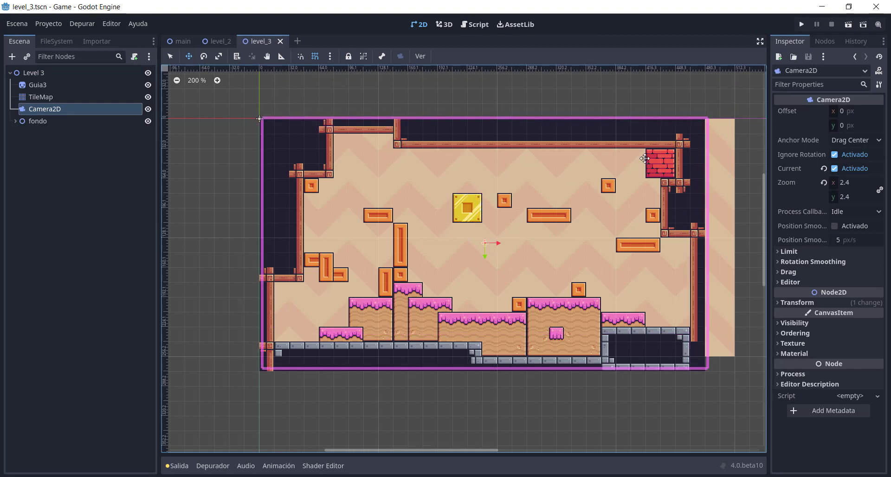
Step: Compare the main, level_2 and level_3 scenes, ending on level_2
scroll(466, 231, down, 1)
scroll(419, 215, down, 3)
scroll(418, 215, down, 1)
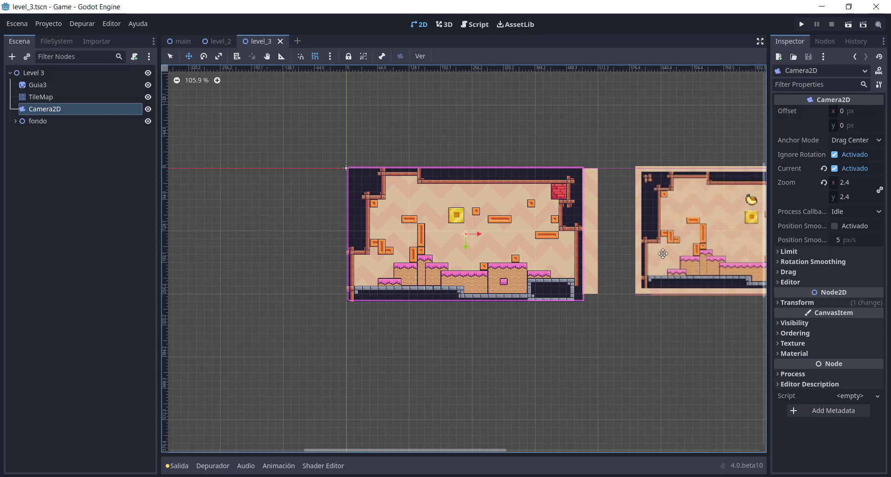
scroll(338, 192, up, 2)
scroll(338, 191, up, 1)
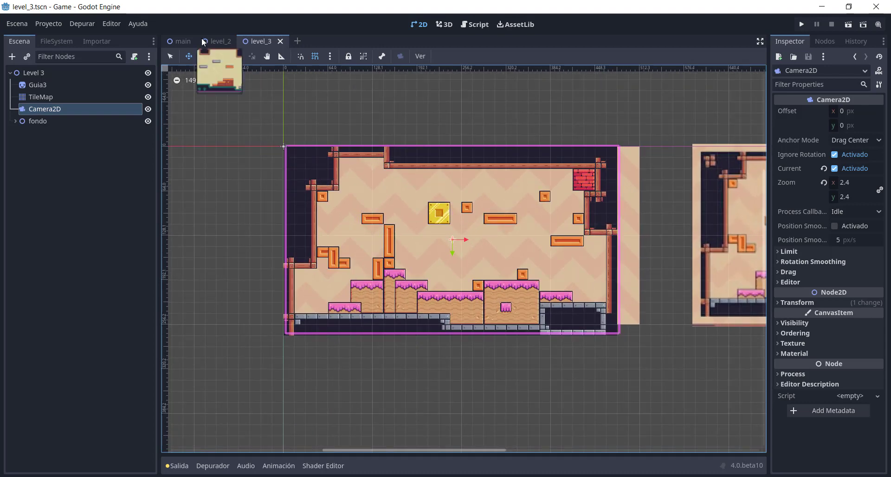
click(179, 43)
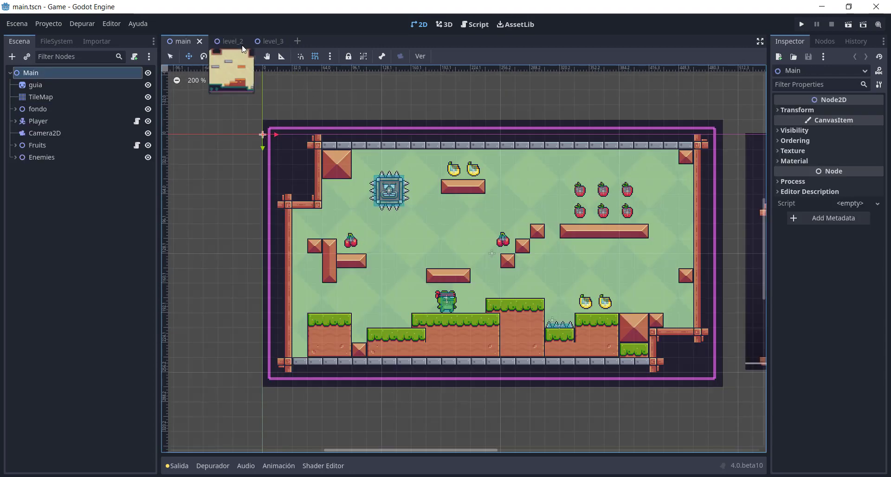
click(225, 42)
click(269, 41)
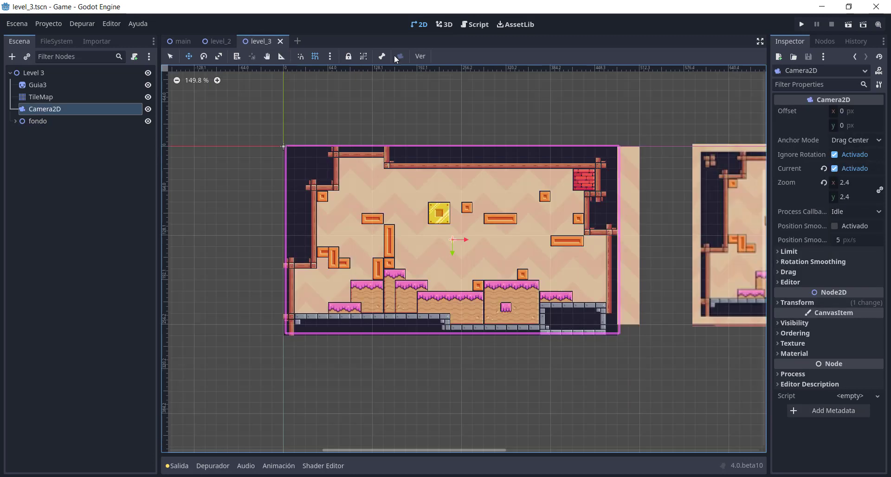
click(212, 41)
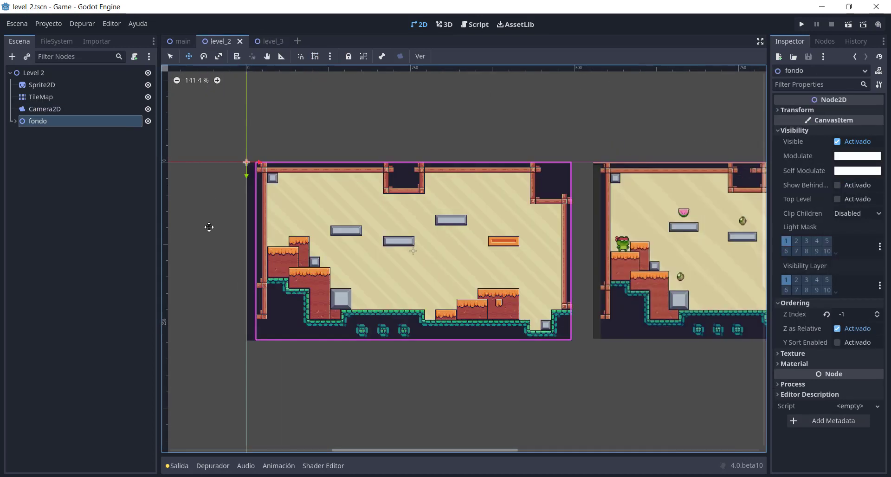
scroll(273, 240, up, 1)
scroll(348, 180, down, 2)
scroll(325, 181, up, 1)
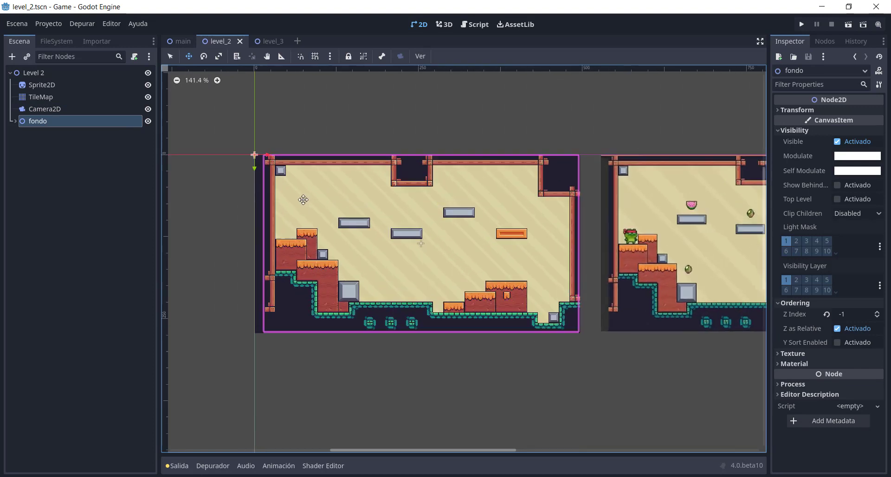
scroll(301, 183, up, 1)
scroll(288, 186, down, 1)
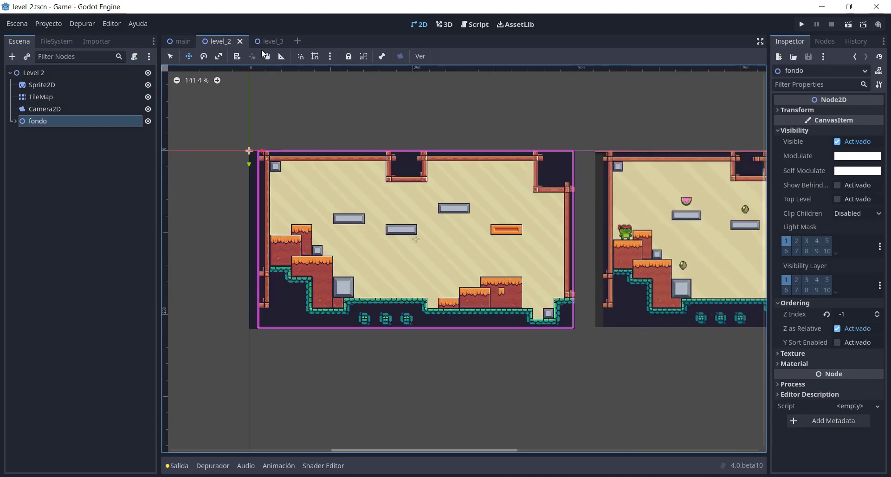
click(272, 42)
scroll(464, 237, down, 3)
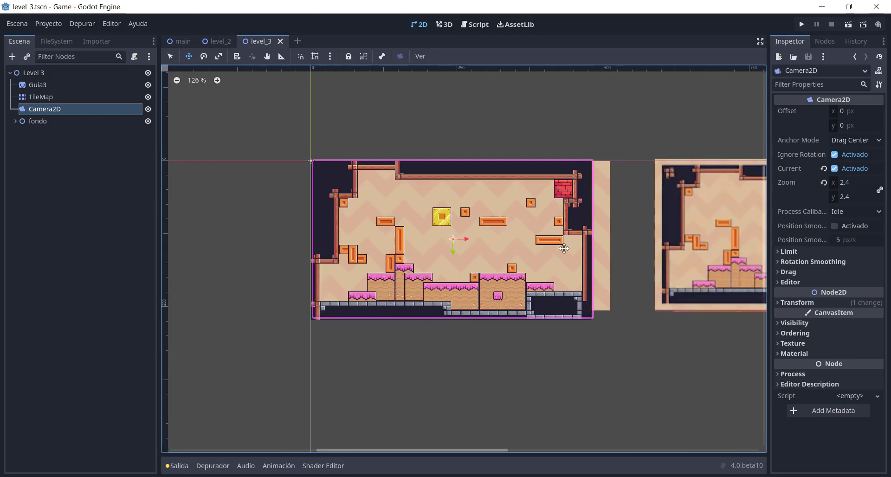
scroll(502, 240, down, 3)
click(217, 41)
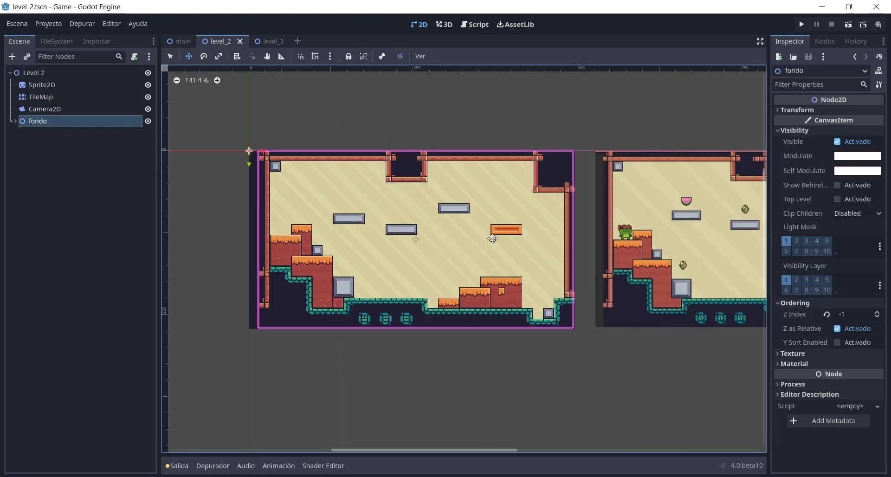
scroll(299, 199, up, 1)
scroll(317, 202, up, 4)
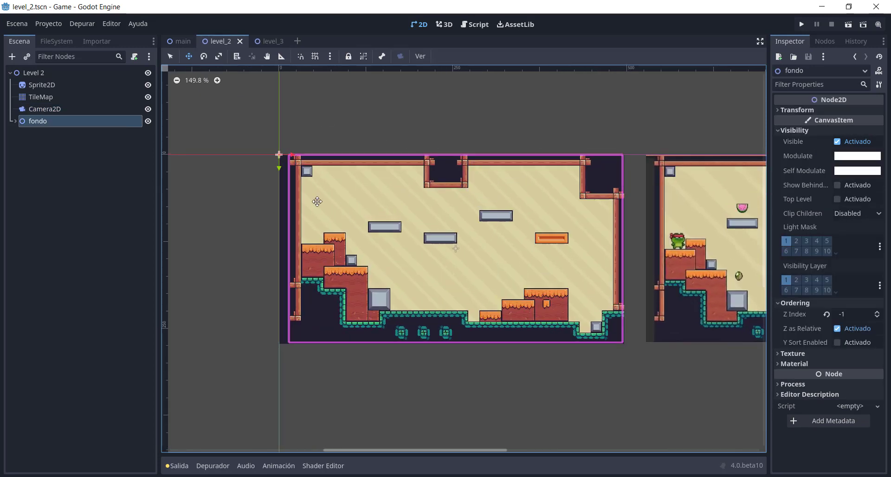
Step: Add a Node2D under Level 2 and rename it Fruits
click(37, 74)
key(ctrl+a)
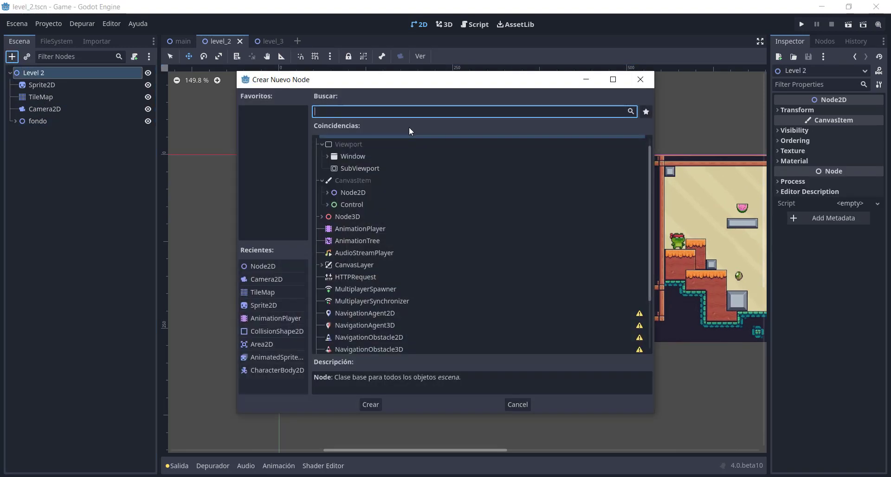
text(node)
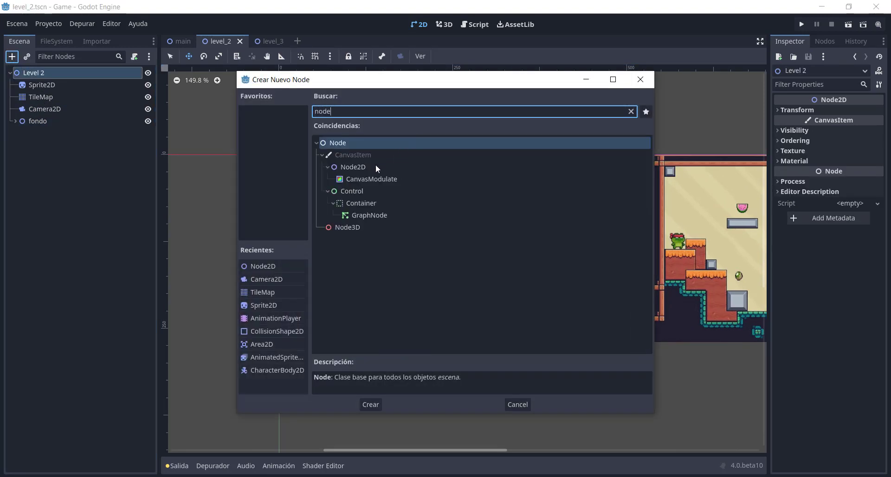
double_click(375, 167)
double_click(62, 132)
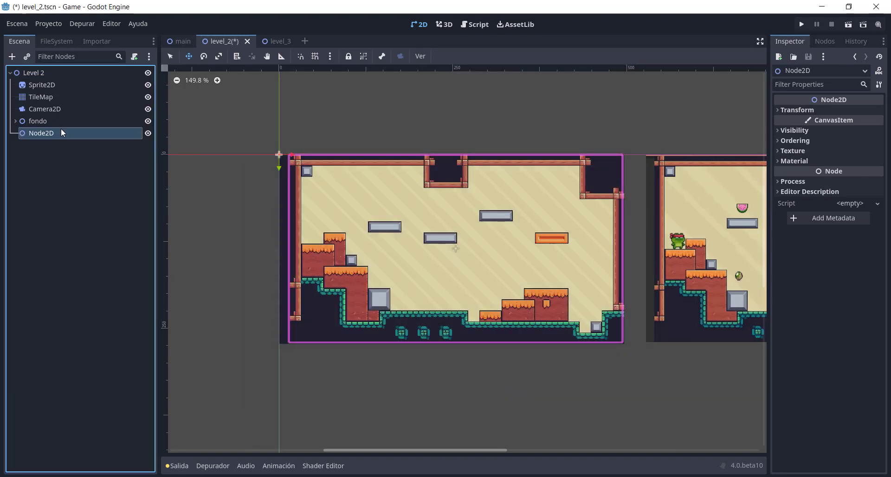
text(Fruits)
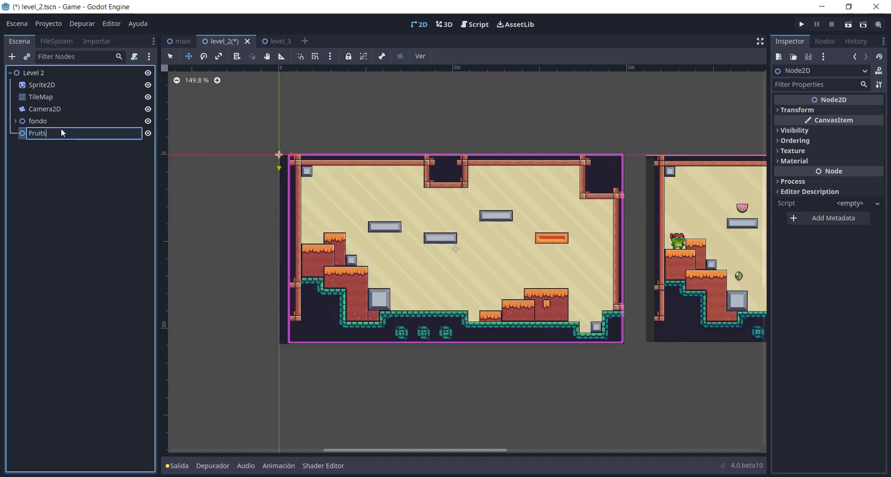
key(Return)
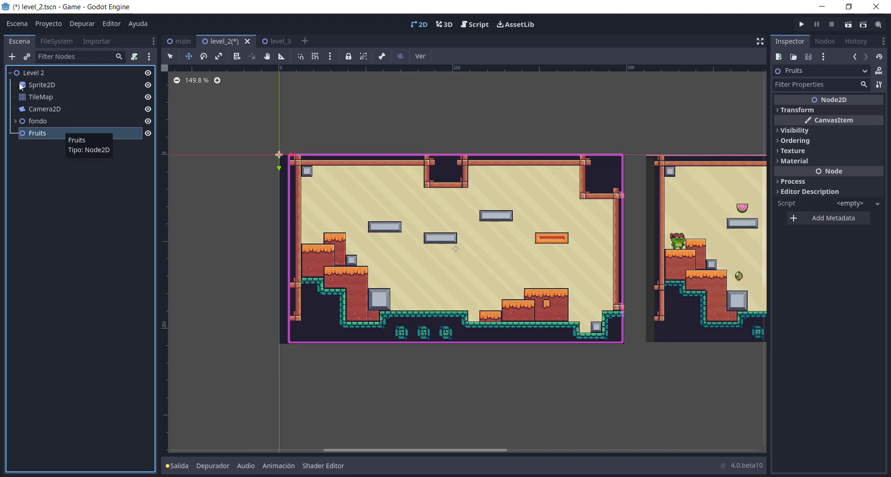
Step: Add an Area2D under Fruits with Sprite2D and CollisionShape2D children
click(12, 56)
text(area)
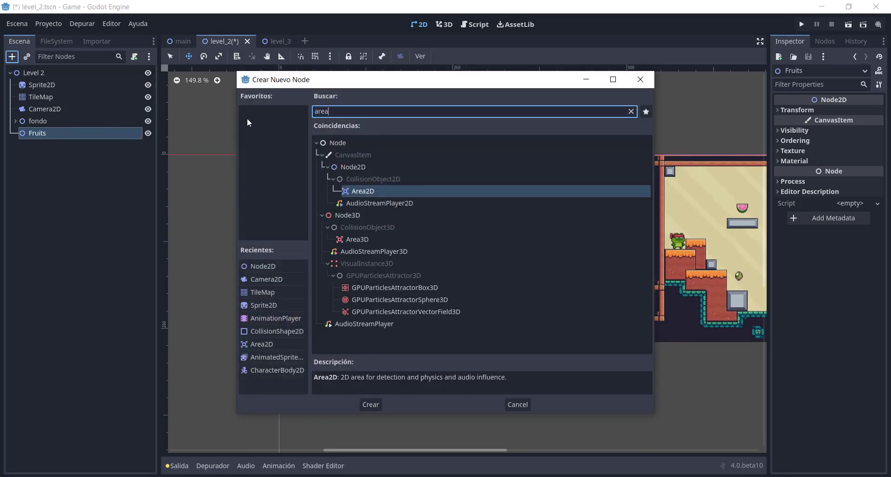
double_click(361, 193)
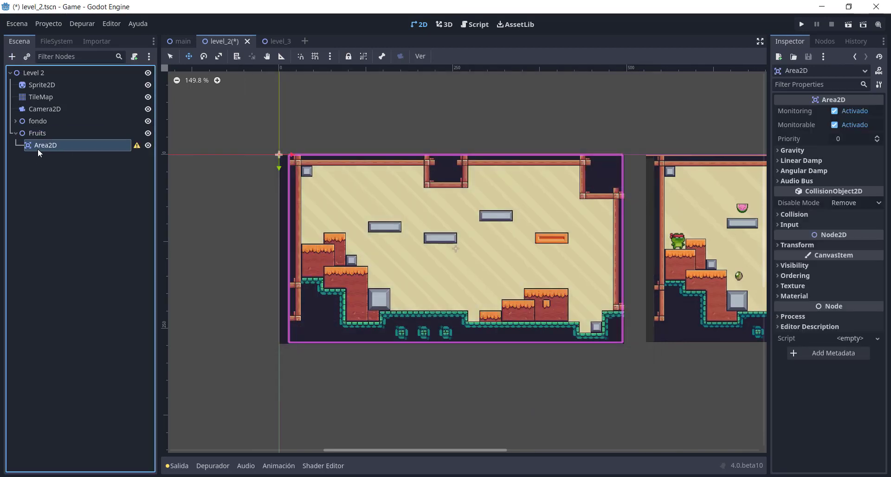
click(14, 59)
text(sprite)
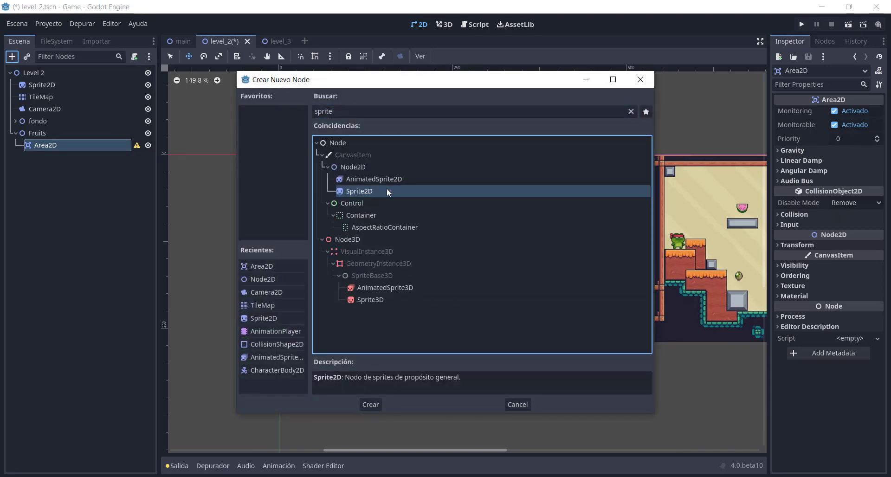
double_click(386, 188)
click(45, 145)
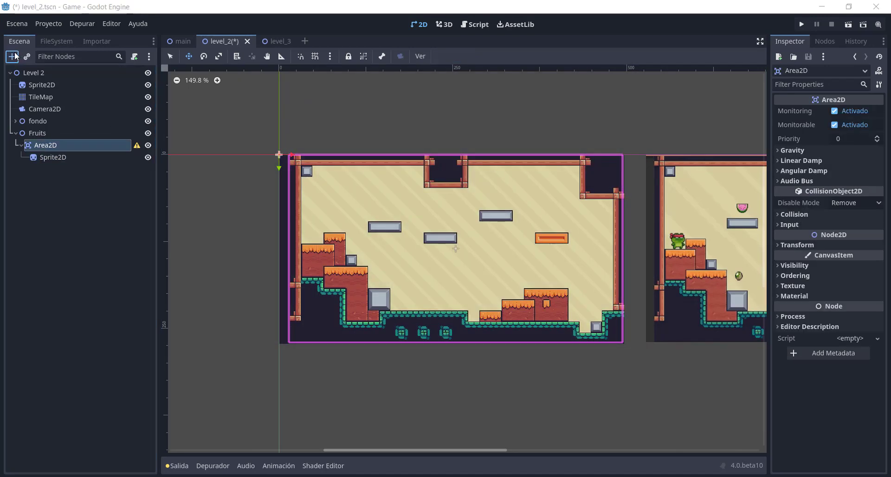
click(12, 56)
text(colli)
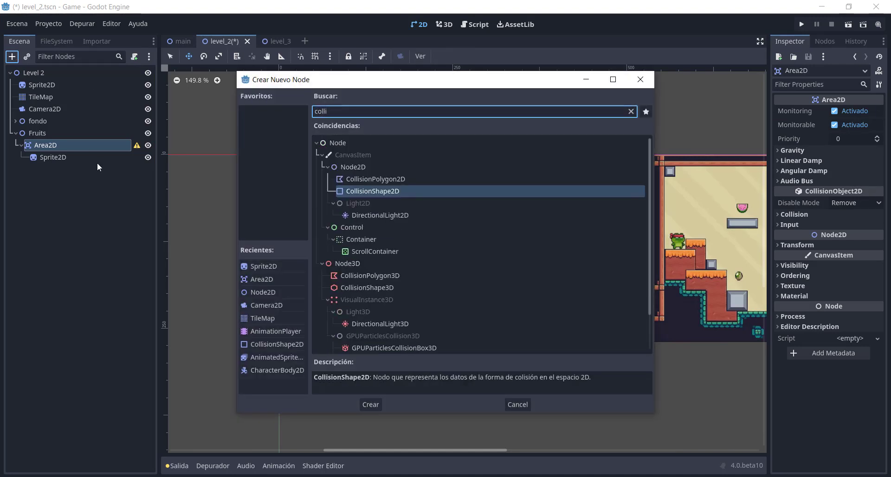
double_click(354, 191)
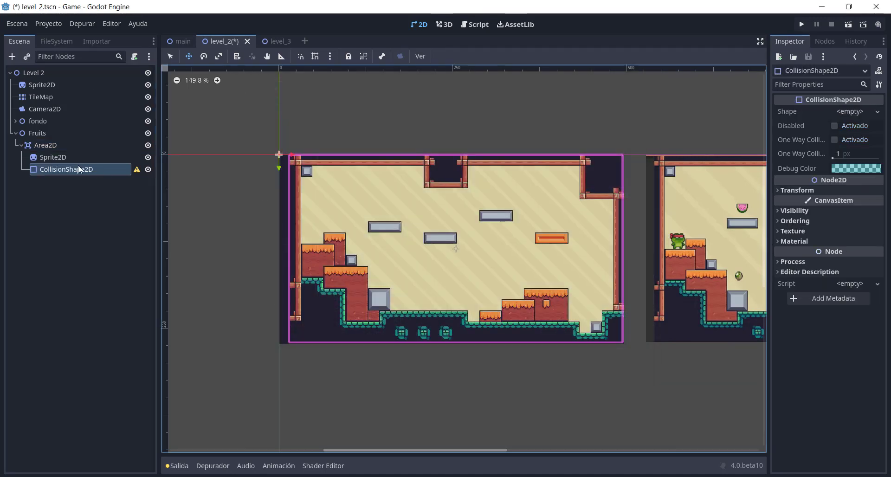
scroll(269, 231, up, 3)
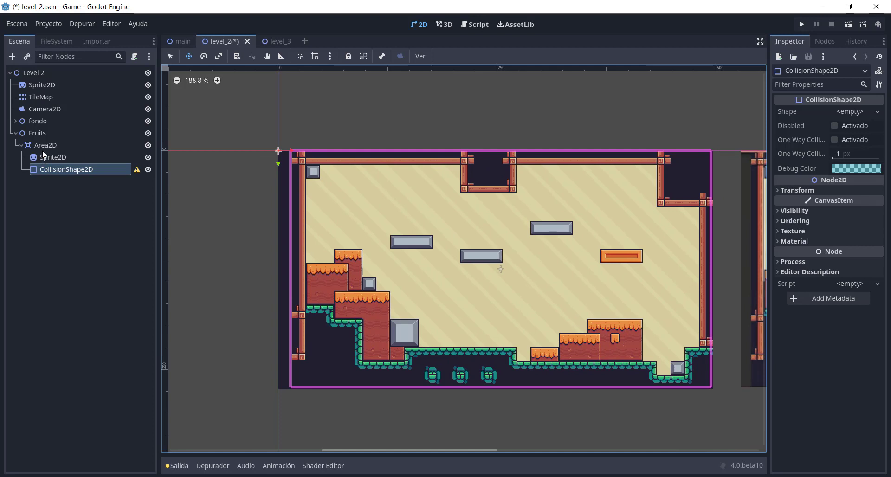
Step: Move the Area2D into the level's upper-left area
click(43, 155)
click(79, 142)
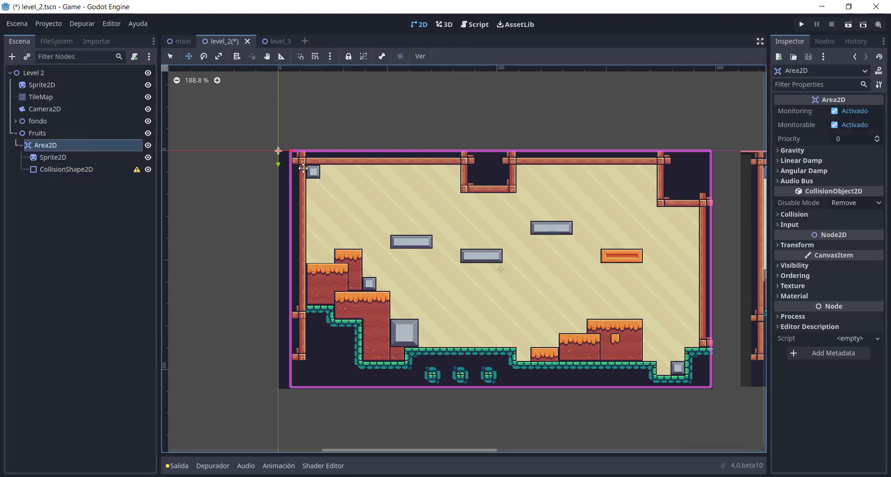
mouse_move(285, 179)
mouse_down()
mouse_move(381, 228)
mouse_move(370, 241)
mouse_up()
scroll(314, 233, down, 3)
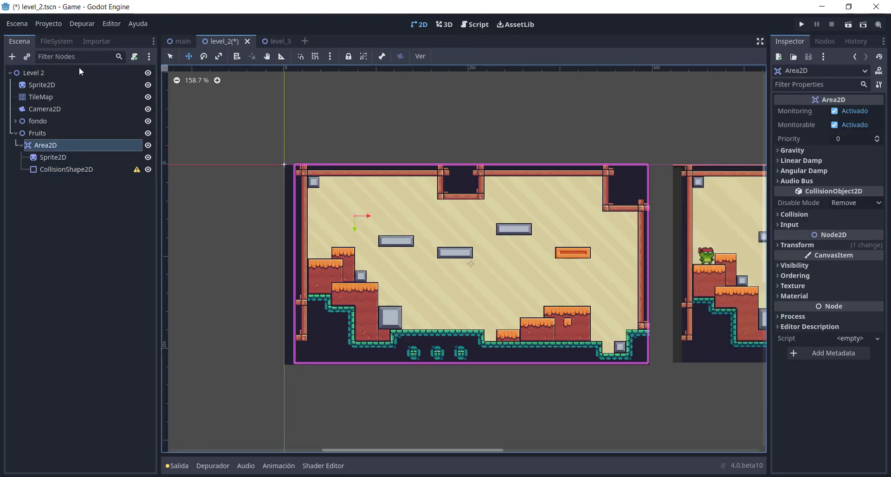
click(66, 40)
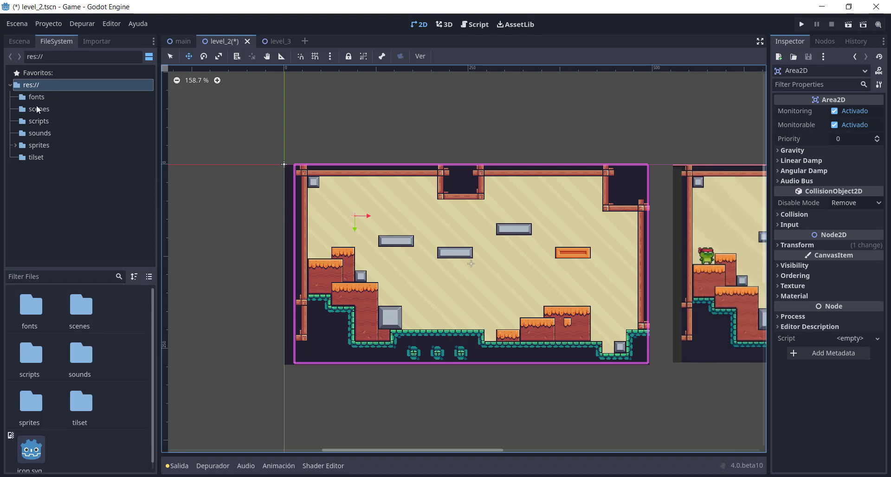
click(46, 145)
click(17, 41)
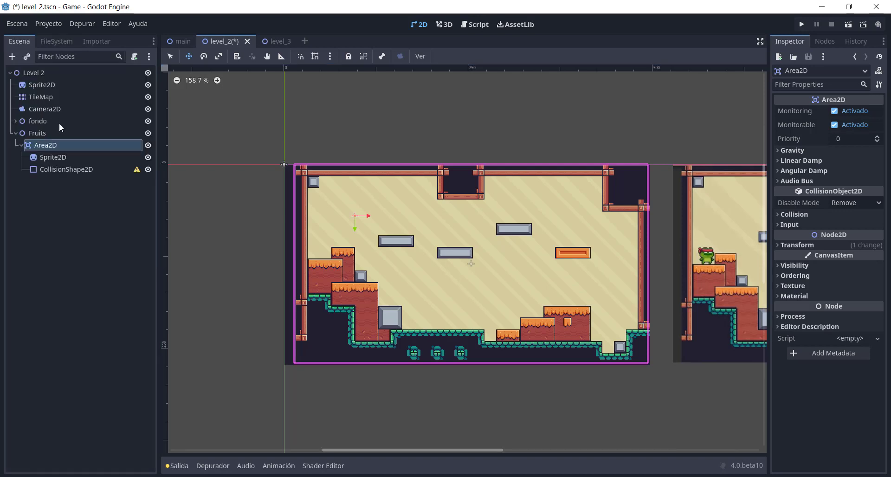
Step: Change the Sprite2D's type to AnimatedSprite2D
click(65, 157)
right_click(65, 157)
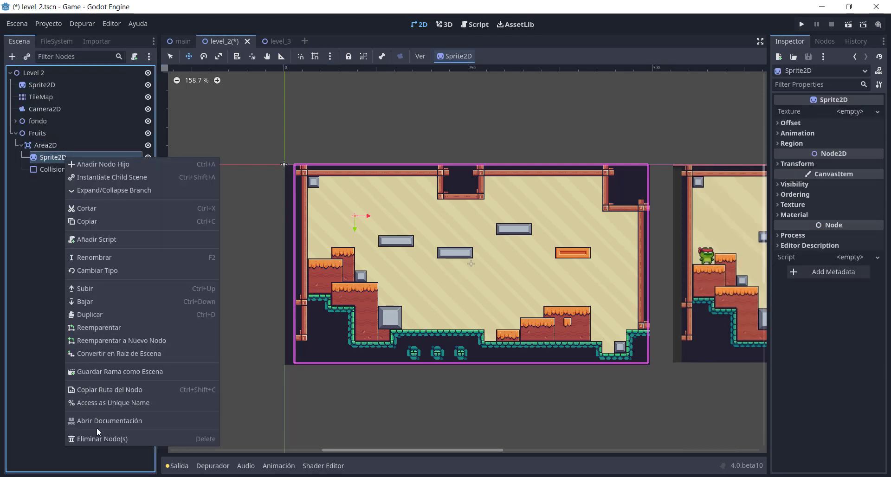
click(101, 270)
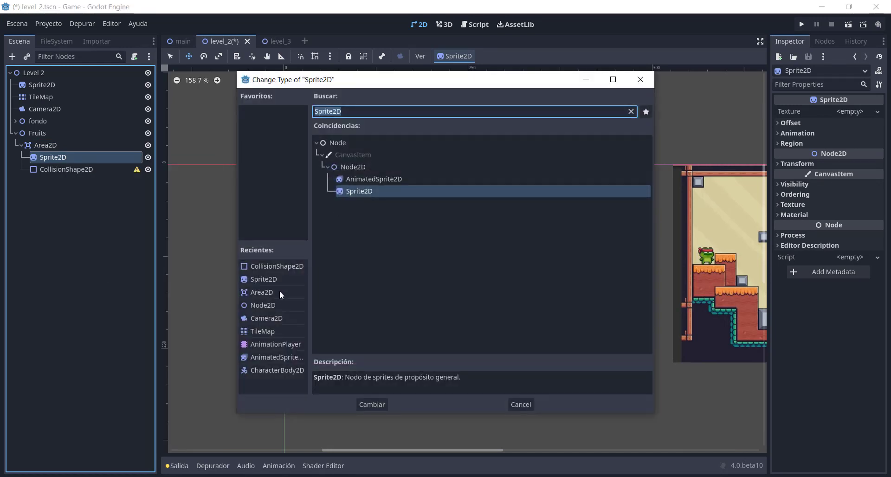
double_click(269, 358)
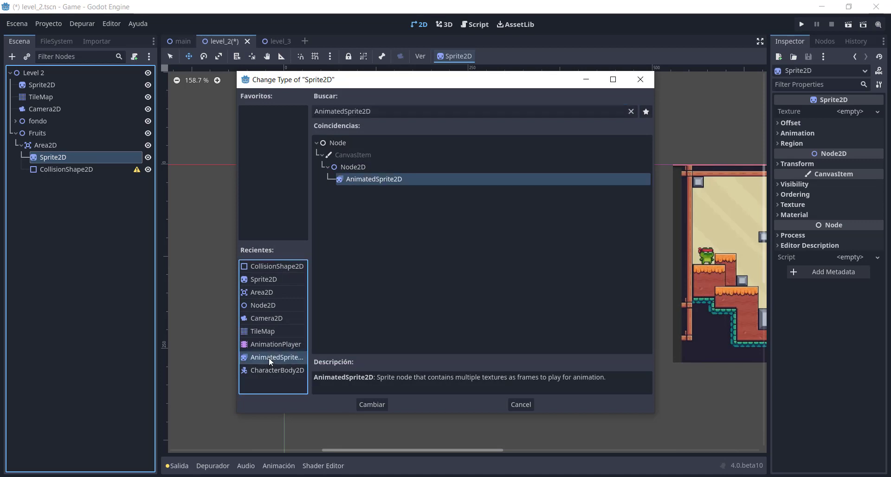
Step: Give the AnimatedSprite2D a new SpriteFrames resource and open it for editing
scroll(260, 202, up, 2)
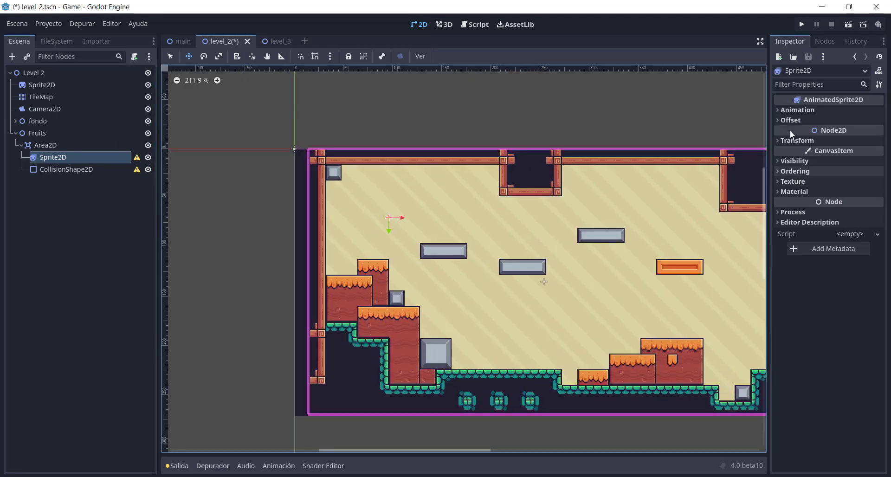
click(797, 110)
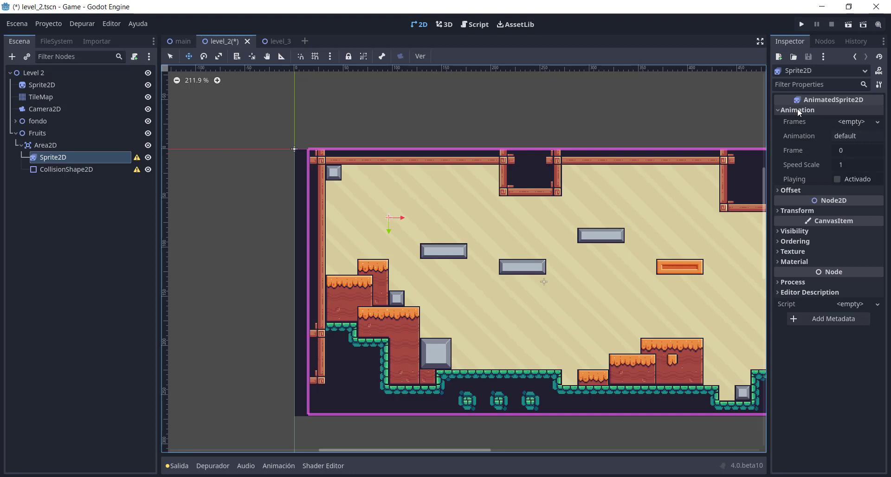
click(877, 122)
click(851, 136)
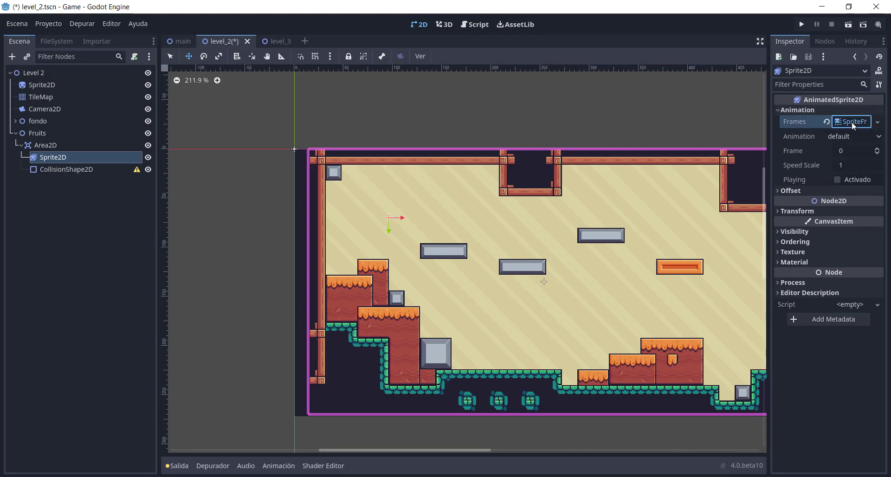
click(852, 122)
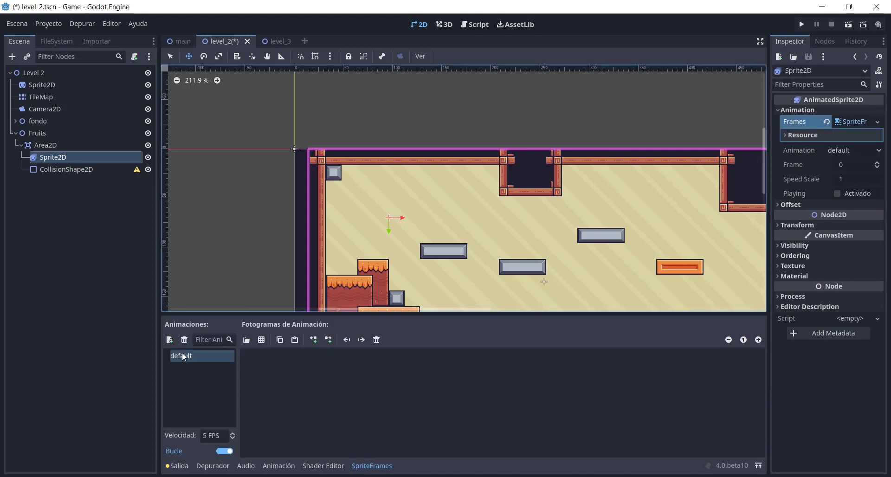
Step: Open the sprites/frutas folder in the FileSystem dock
click(65, 211)
click(56, 41)
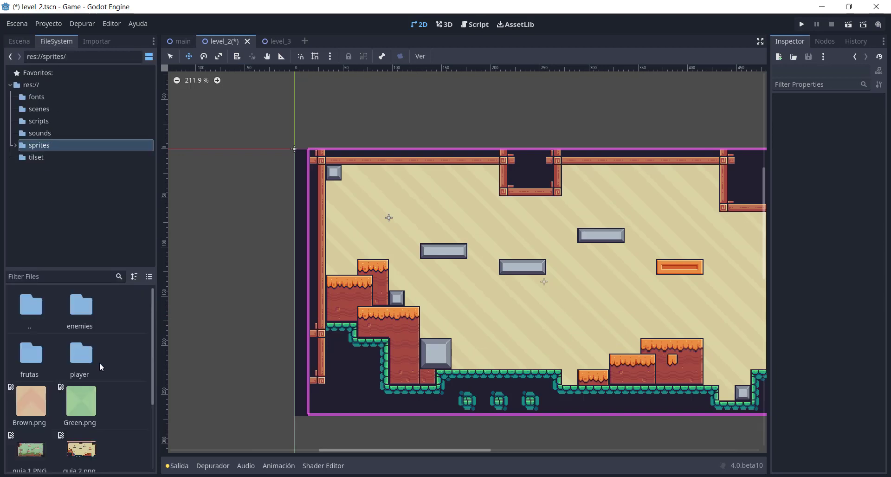
scroll(130, 334, down, 1)
scroll(114, 365, up, 1)
double_click(39, 355)
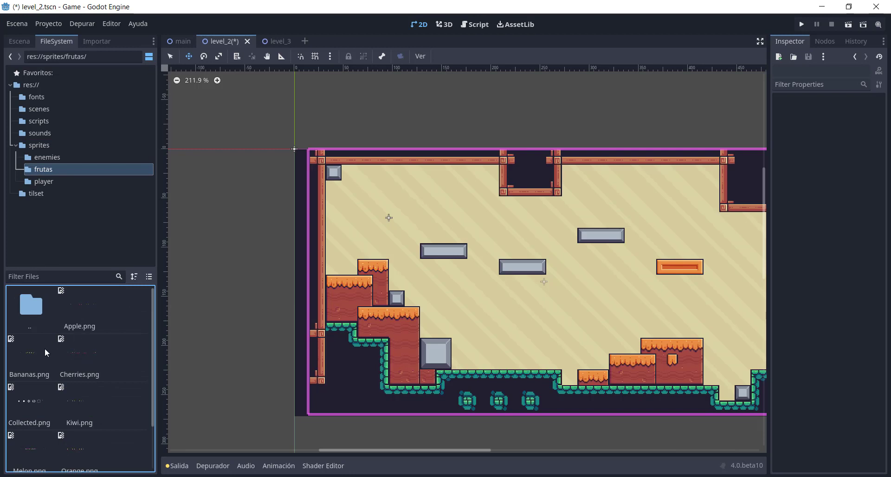
Step: Preview Bananas, Cherries, Collected, Kiwi and Melon, then inspect the 544x32 Pineapple.png sheet
click(41, 356)
scroll(84, 320, down, 2)
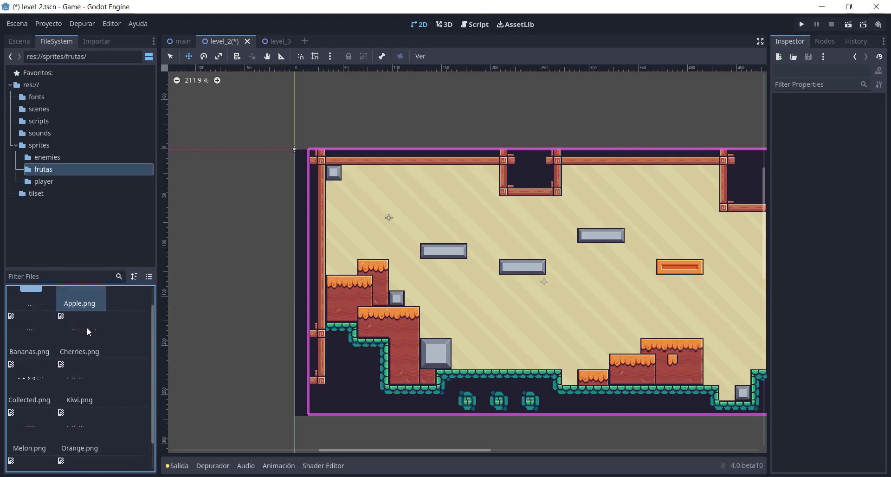
click(86, 323)
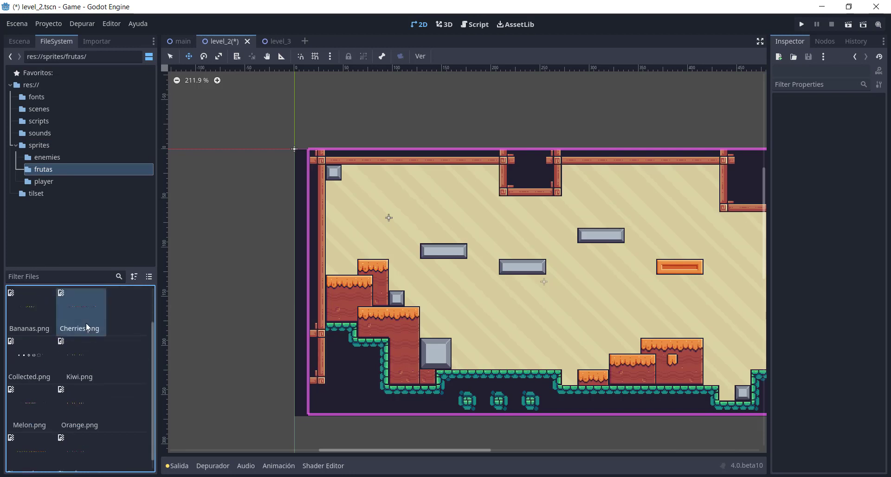
click(39, 356)
click(76, 350)
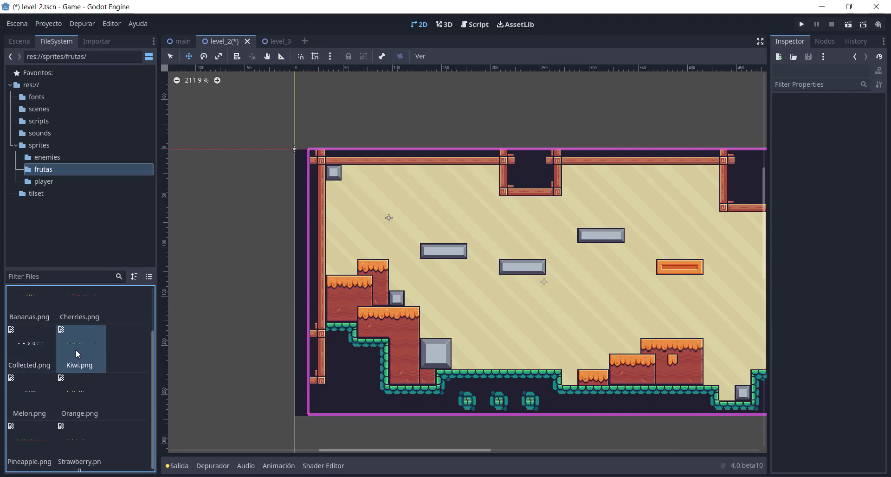
click(32, 406)
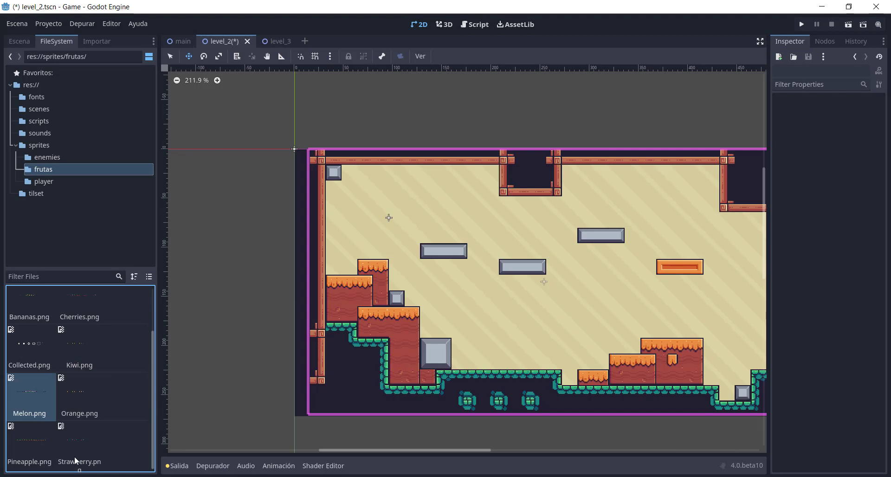
click(35, 445)
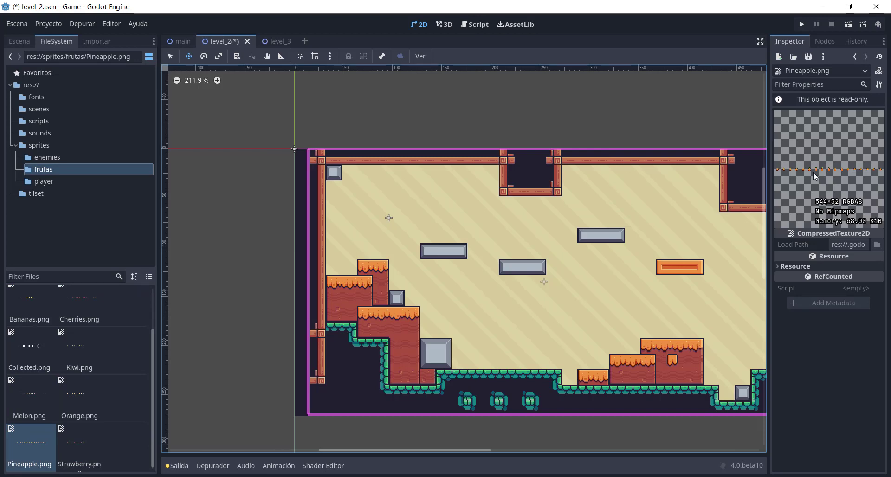
Step: Recheck Kiwi.png, then go back to the level's scene tree
scroll(448, 292, down, 2)
scroll(460, 256, down, 4)
scroll(492, 269, up, 2)
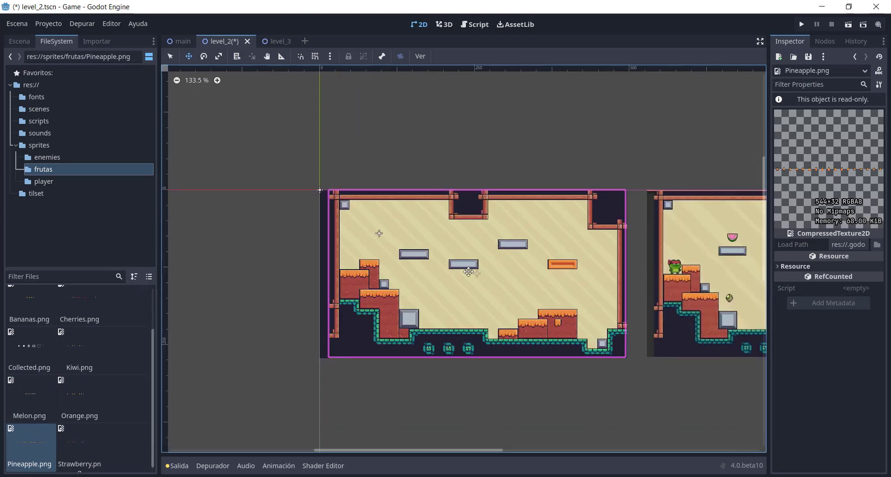
scroll(491, 270, up, 1)
scroll(58, 345, up, 1)
scroll(67, 374, down, 1)
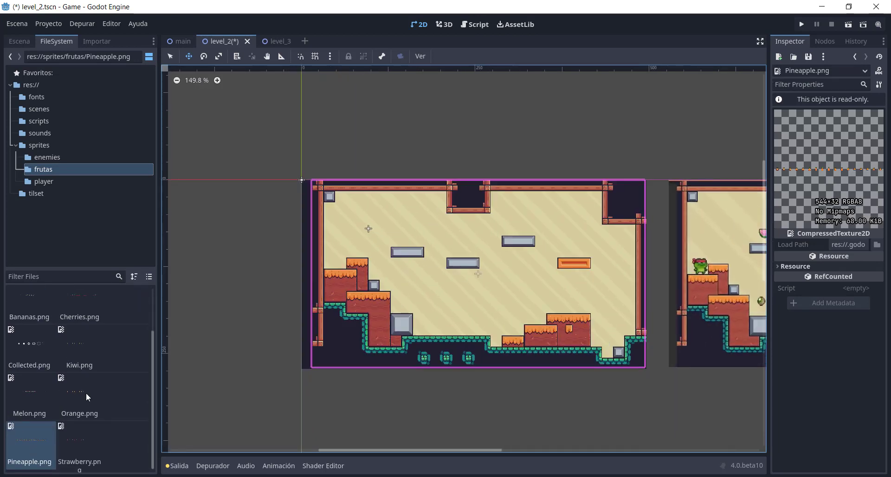
click(67, 350)
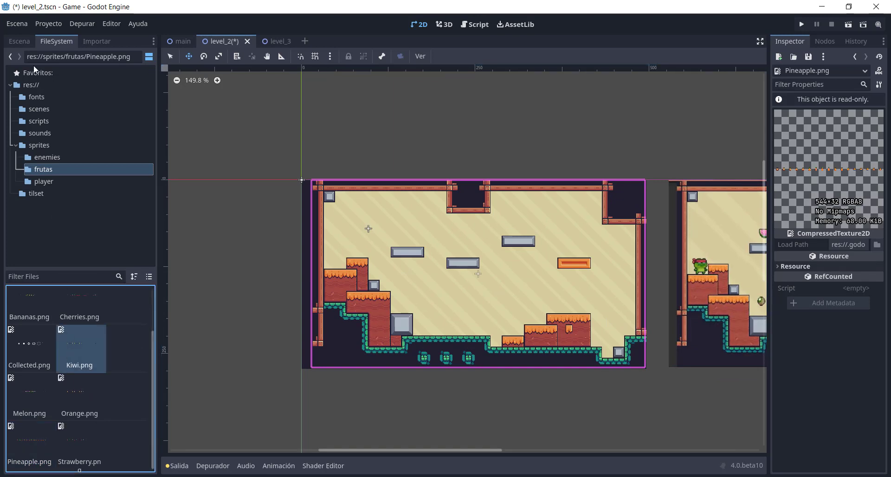
click(19, 40)
Step: Rename the fruit Area2D to kiwi, duplicate it and drag the copy right
double_click(53, 143)
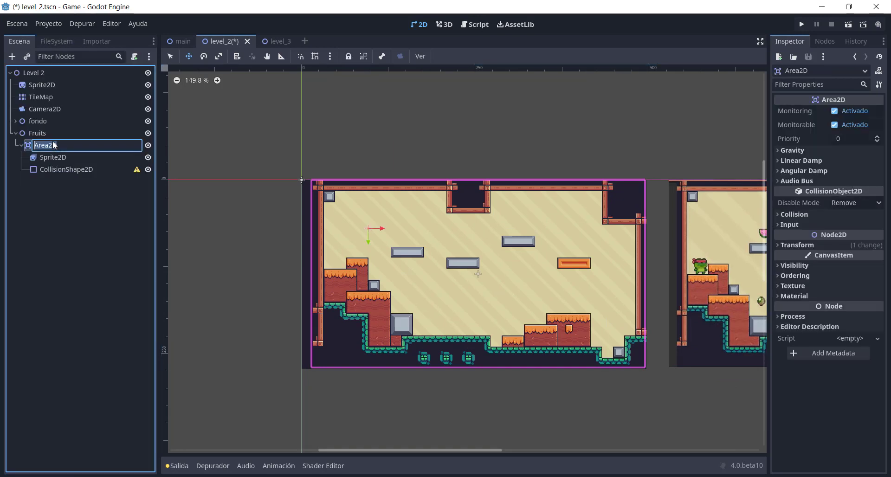
text(wi)
key(Return)
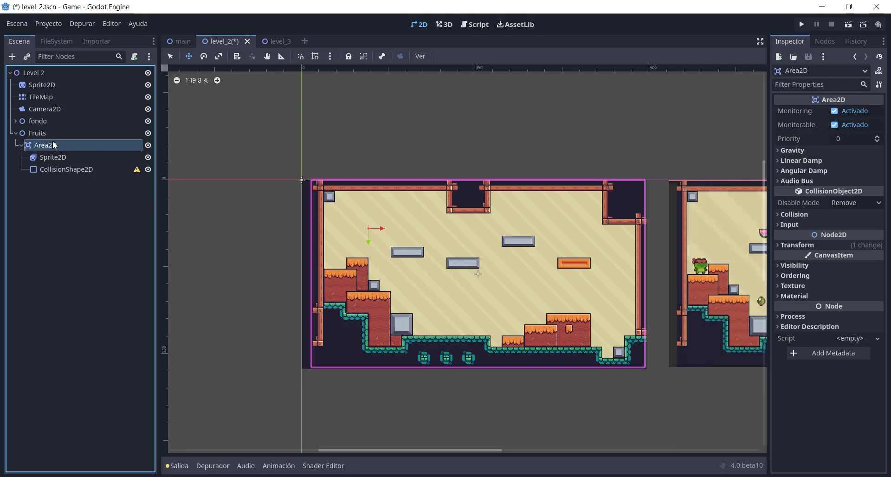
key(ctrl+d)
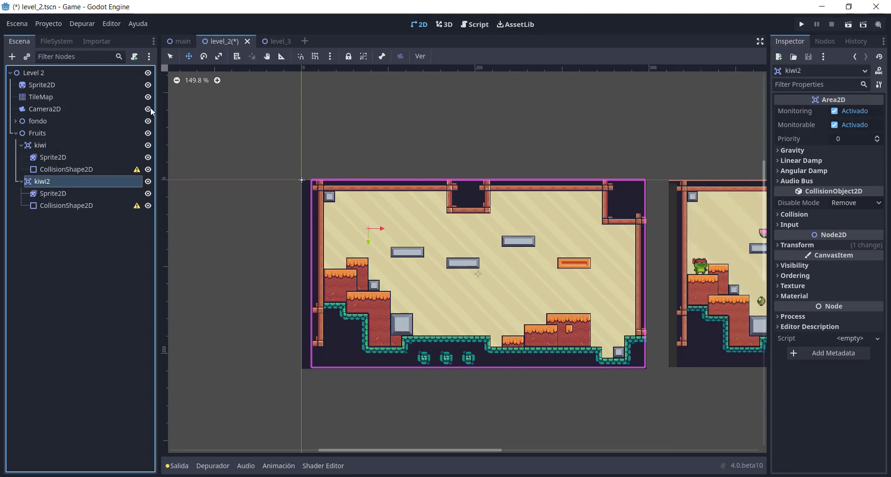
drag(356, 215, 411, 215)
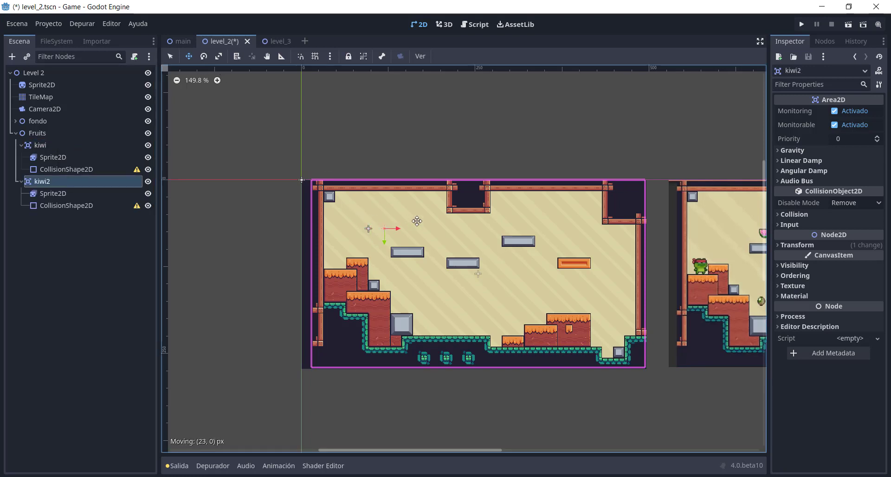
Step: Preview the Melon.png sprite sheet in the project files
click(57, 42)
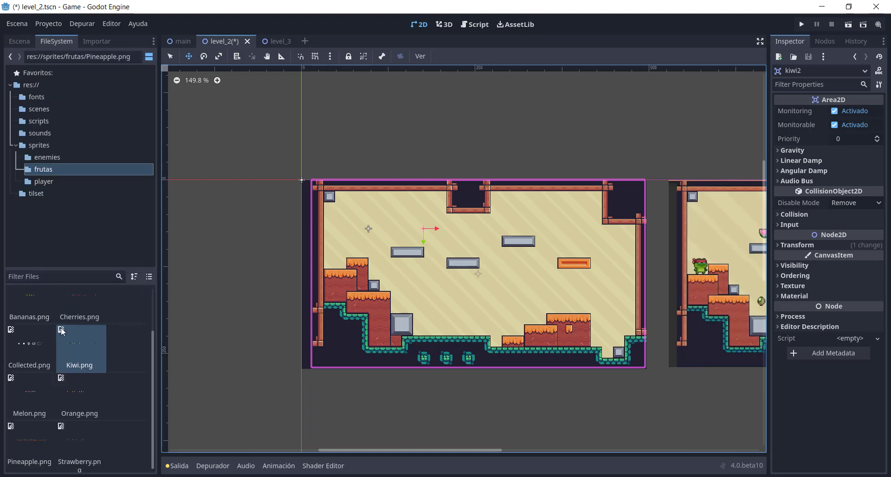
click(43, 398)
right_click(42, 398)
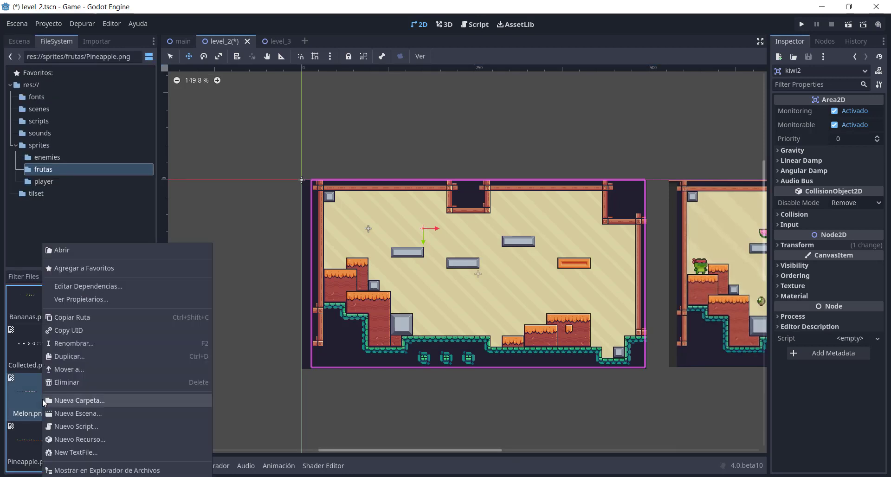
click(25, 400)
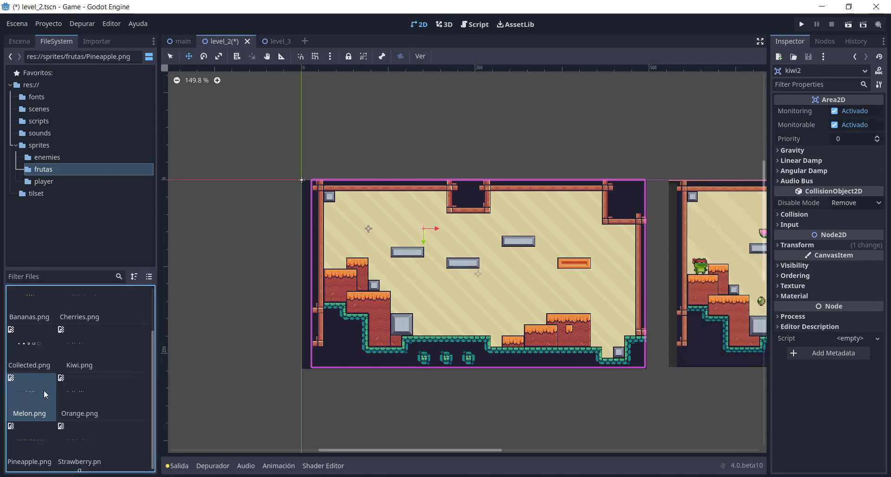
double_click(44, 390)
scroll(514, 244, down, 1)
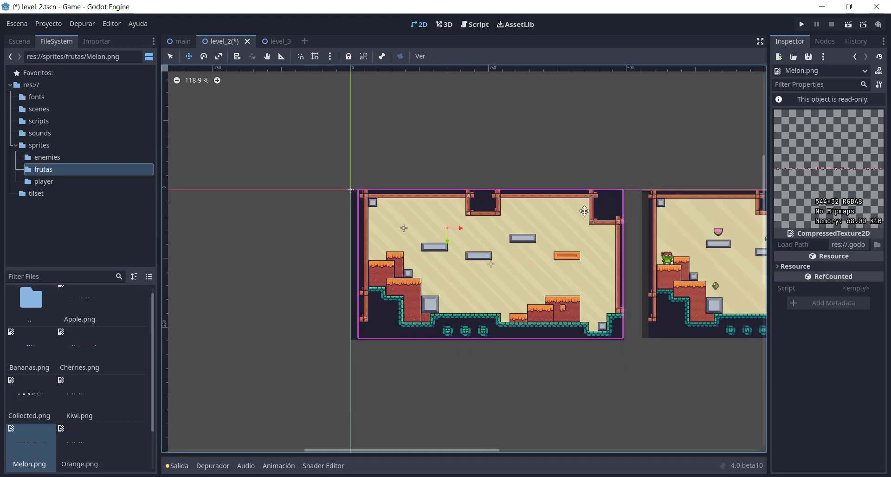
click(19, 40)
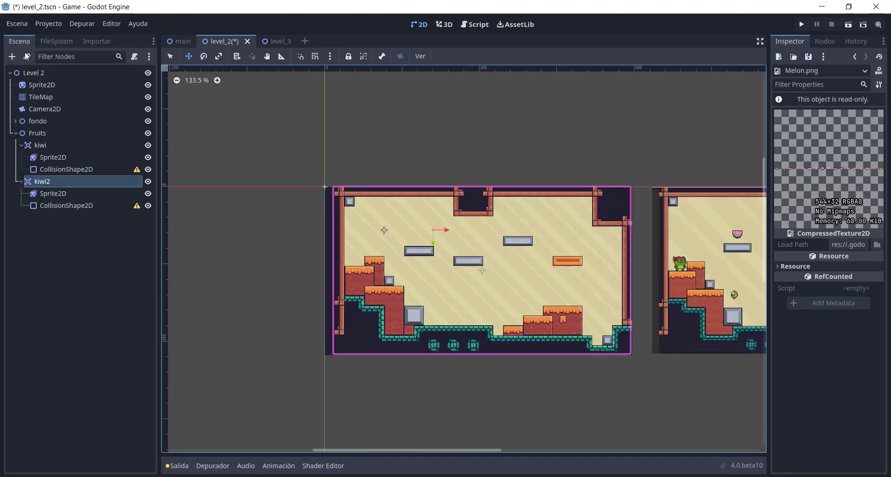
Step: Rename the kiwi copy to melon and duplicate it into melon2
double_click(53, 184)
text(mel)
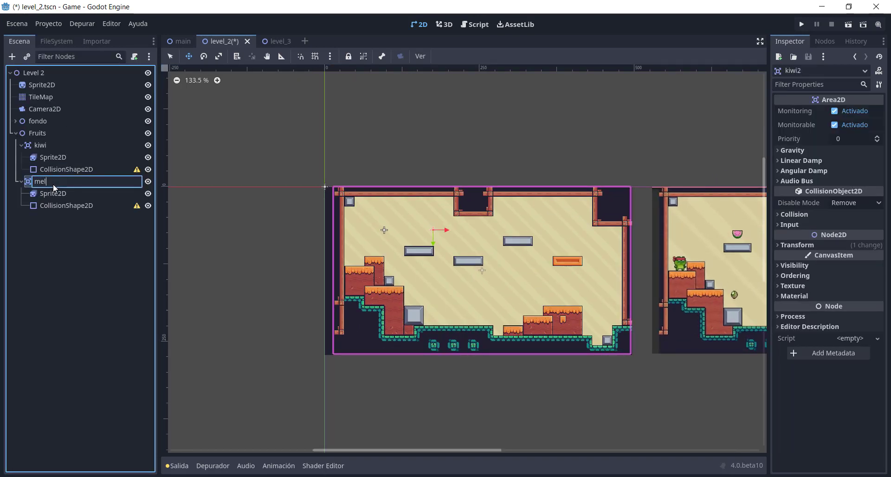
text(on)
key(Return)
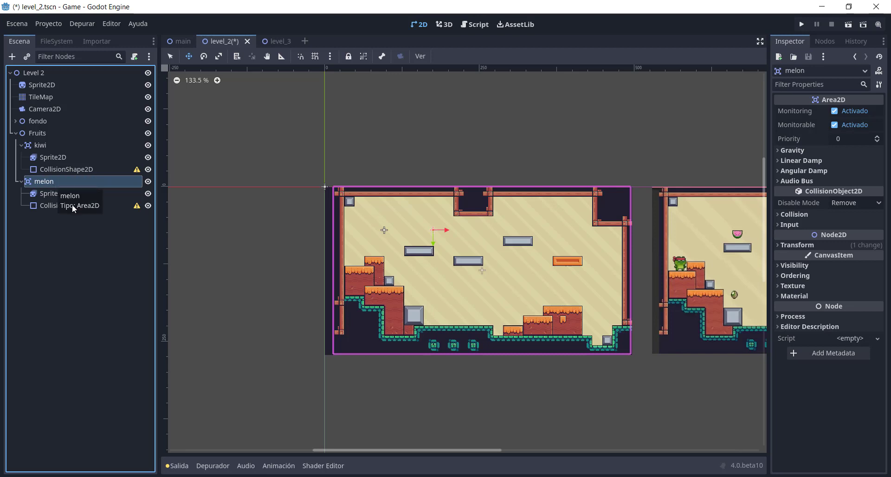
key(ctrl+d)
Step: Preview the Orange.png texture, then return to the scene tree
click(51, 41)
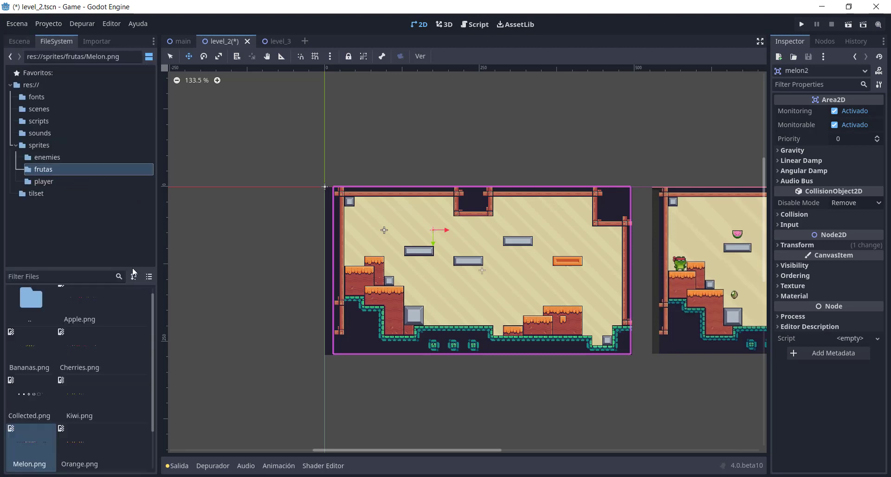
scroll(534, 248, down, 4)
scroll(602, 246, down, 3)
scroll(697, 248, up, 2)
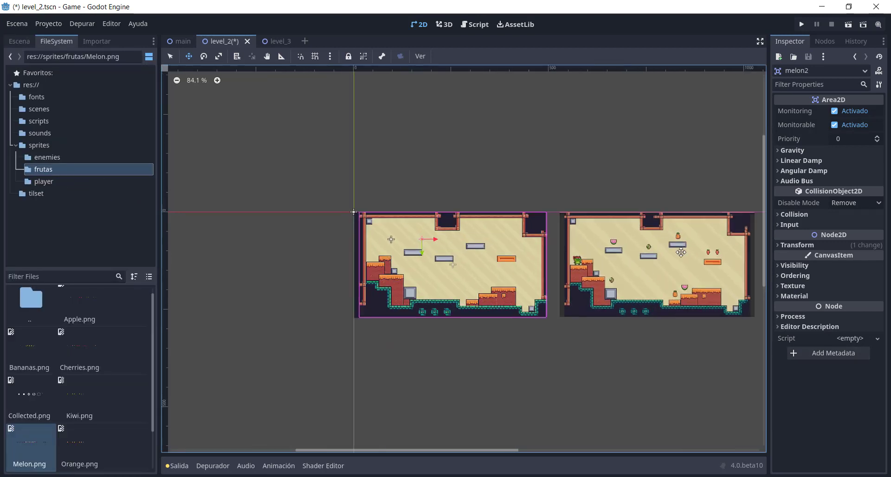
scroll(696, 248, up, 5)
scroll(75, 396, down, 2)
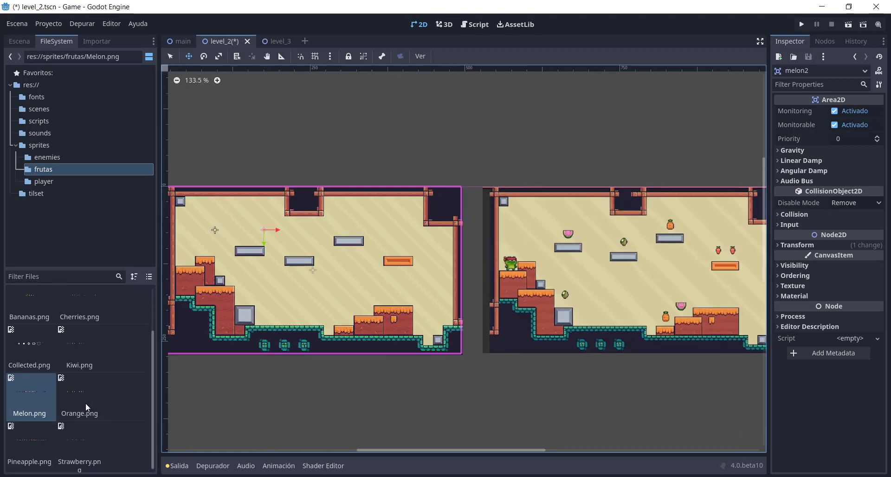
click(86, 403)
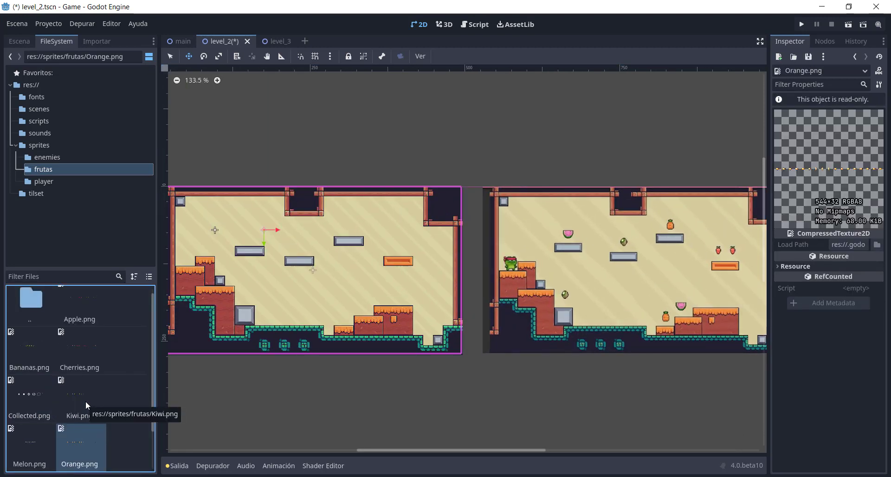
scroll(349, 267, down, 1)
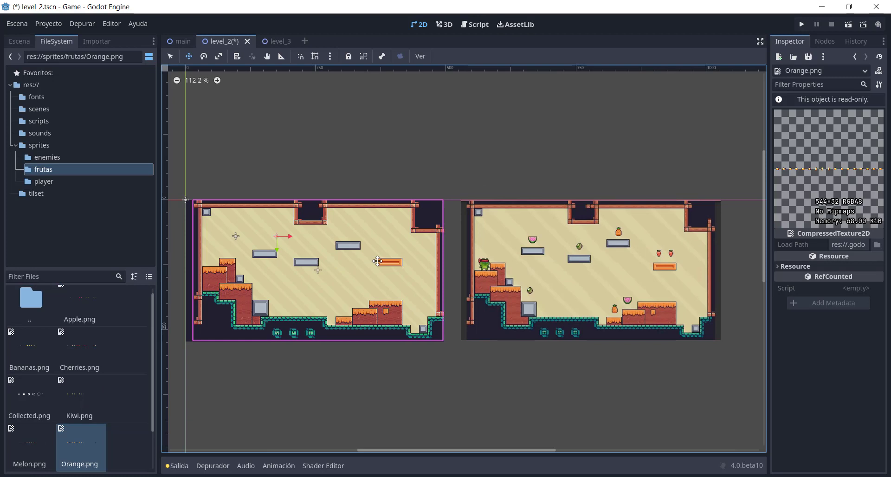
scroll(322, 244, up, 2)
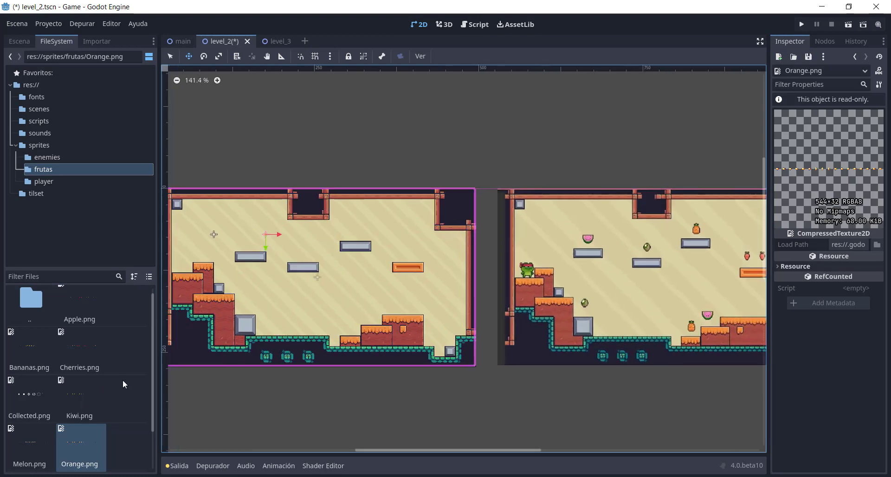
scroll(124, 384, down, 1)
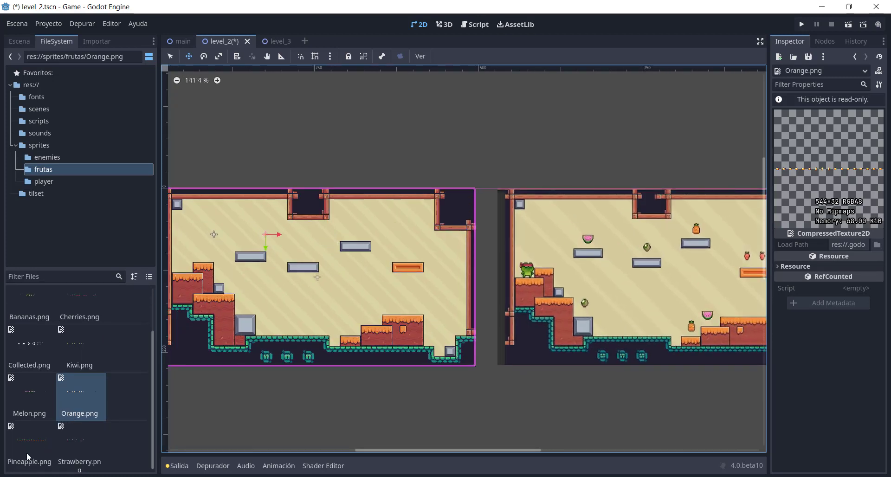
click(23, 42)
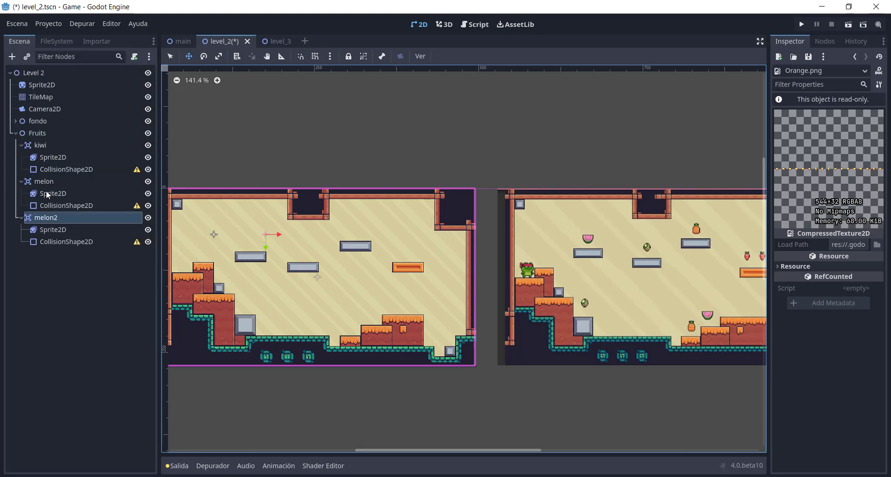
Step: Duplicate melon2 and rename the copy orange
key(ctrl+d)
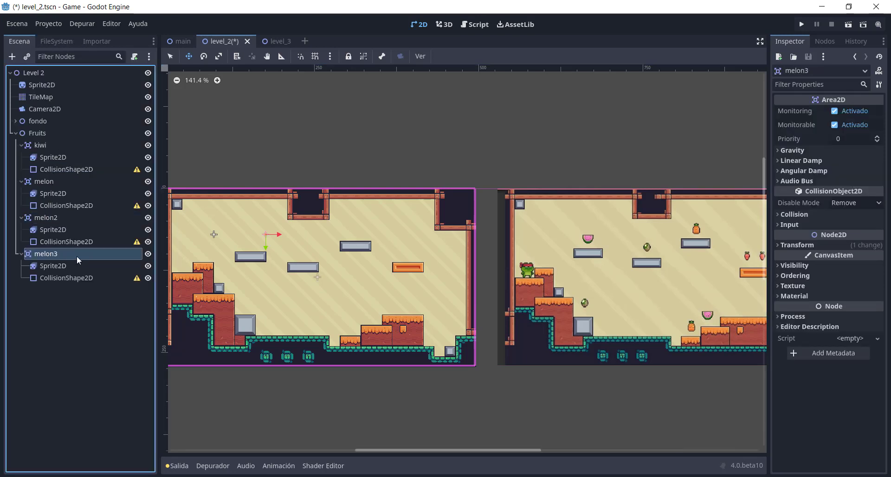
double_click(77, 255)
text(orange)
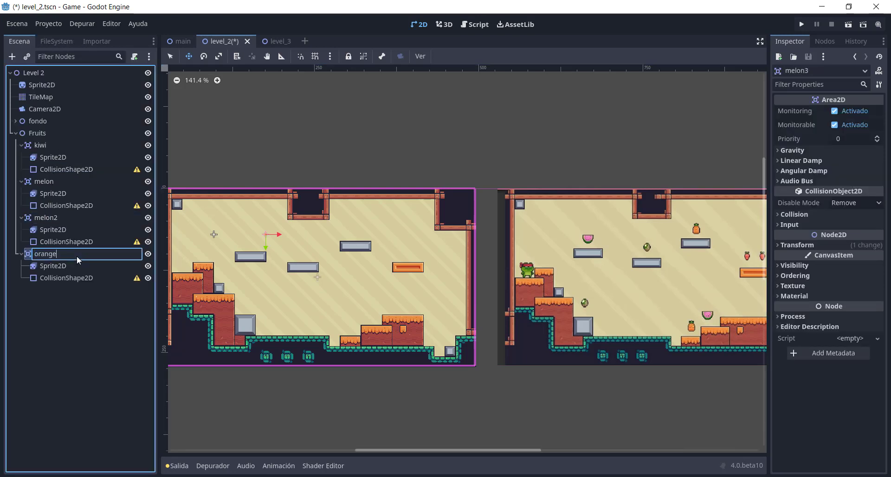
key(Return)
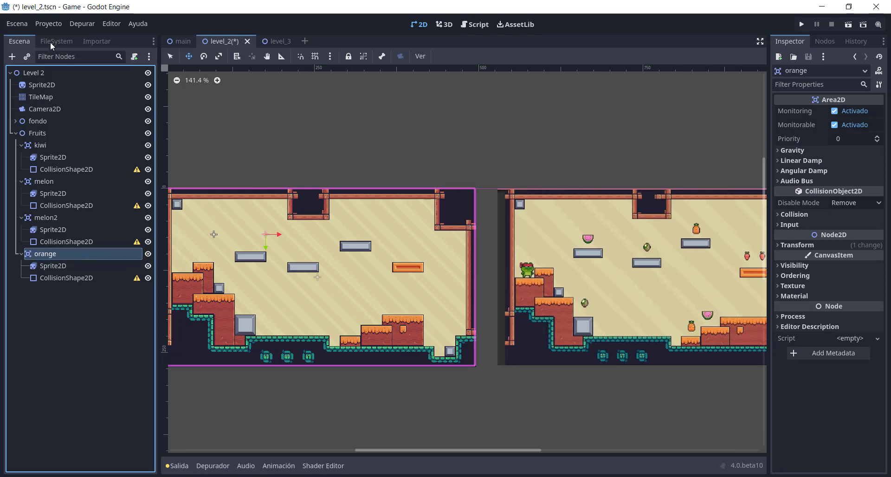
click(50, 42)
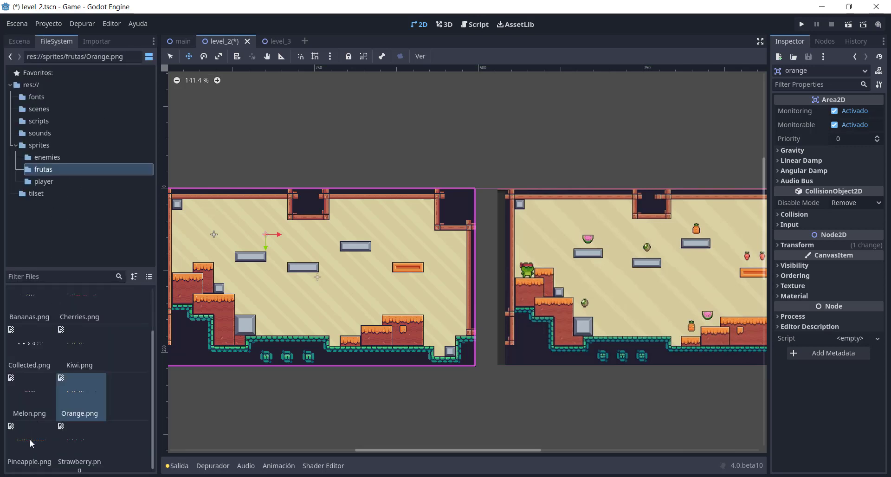
click(22, 40)
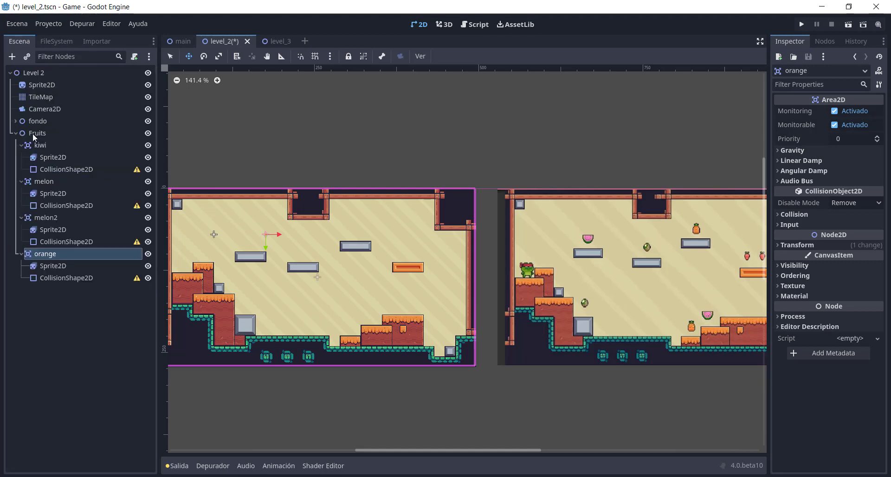
Step: Duplicate orange and rename the copy pineapple
key(ctrl+d)
double_click(72, 288)
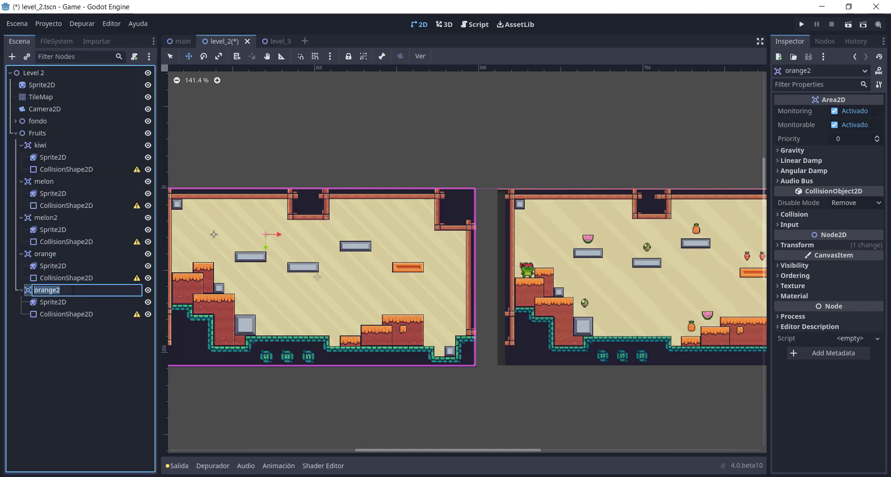
text(pineapple)
key(Return)
click(51, 41)
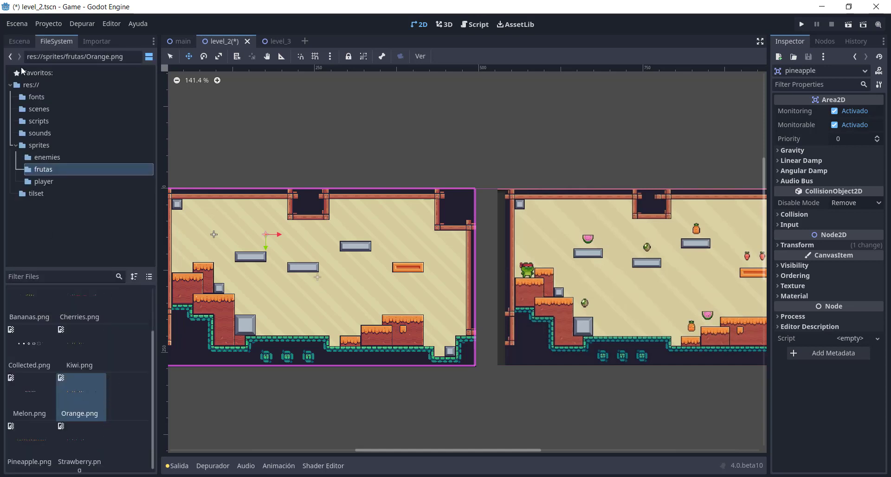
click(21, 40)
Step: Rename the pineapple2 node to strawberry
click(77, 327)
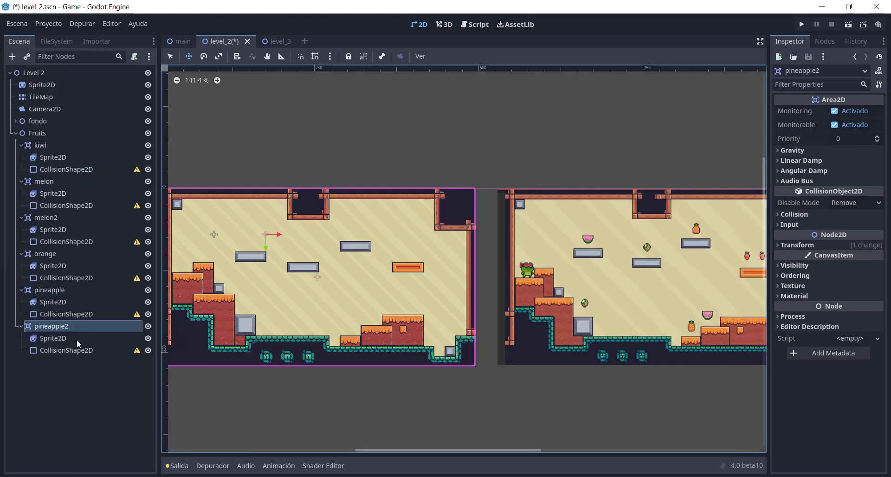
click(65, 38)
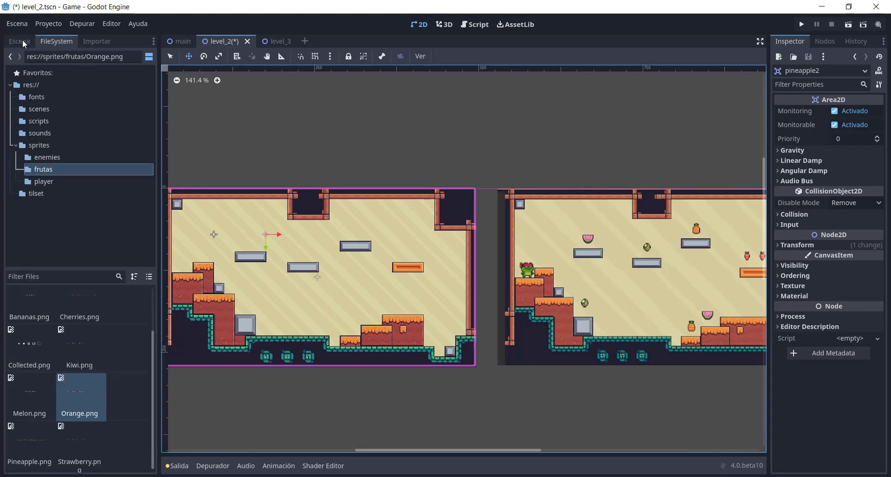
click(22, 40)
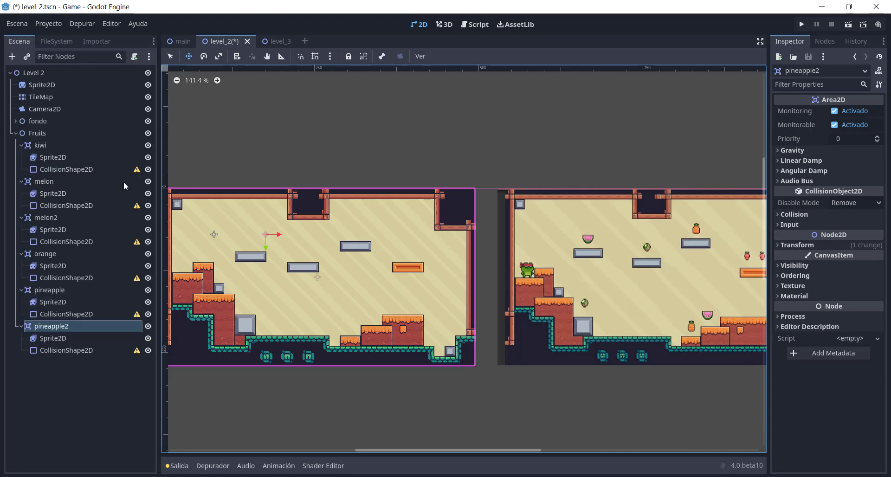
double_click(102, 327)
text(stra)
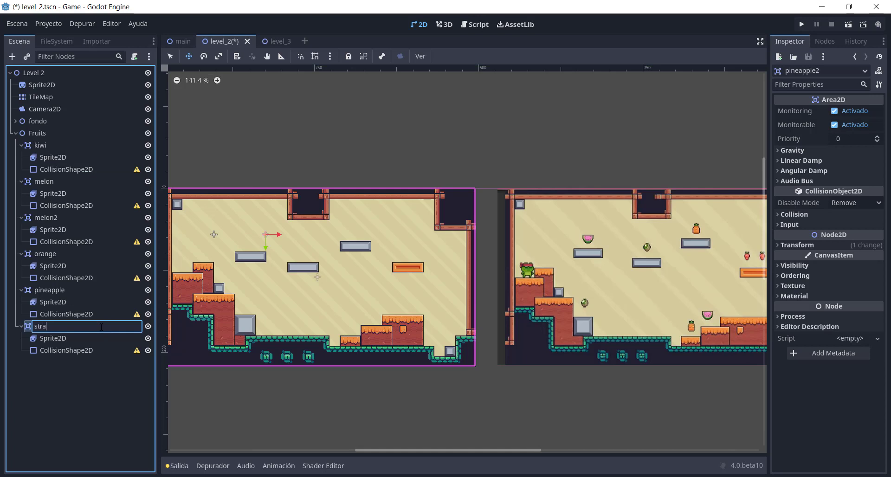
text(wberry)
key(Return)
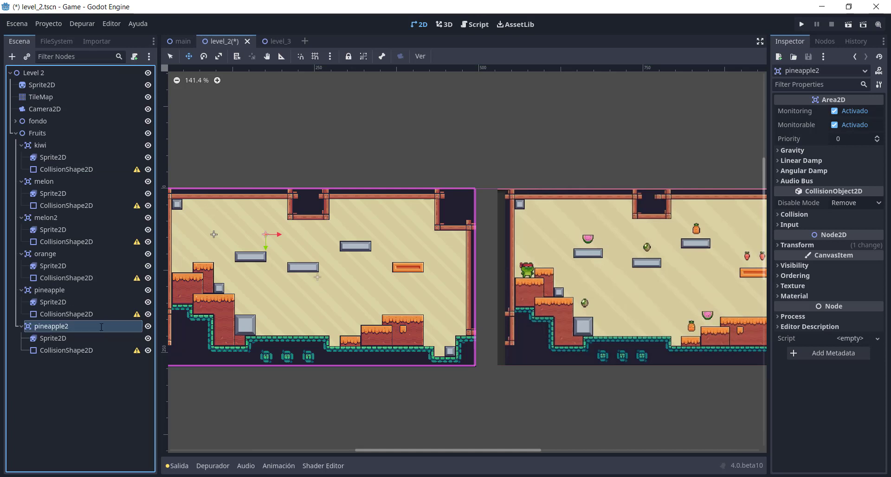
Step: Delete the duplicate melon2 node and its children
click(107, 170)
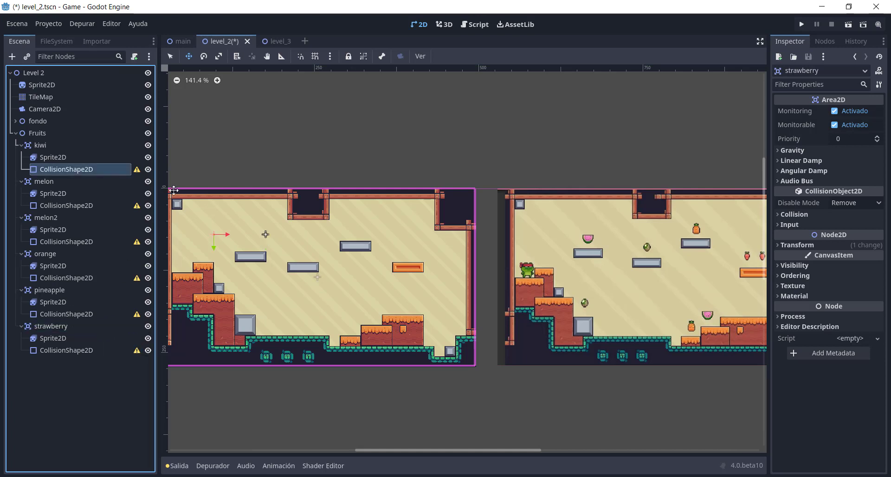
scroll(168, 235, down, 1)
click(46, 181)
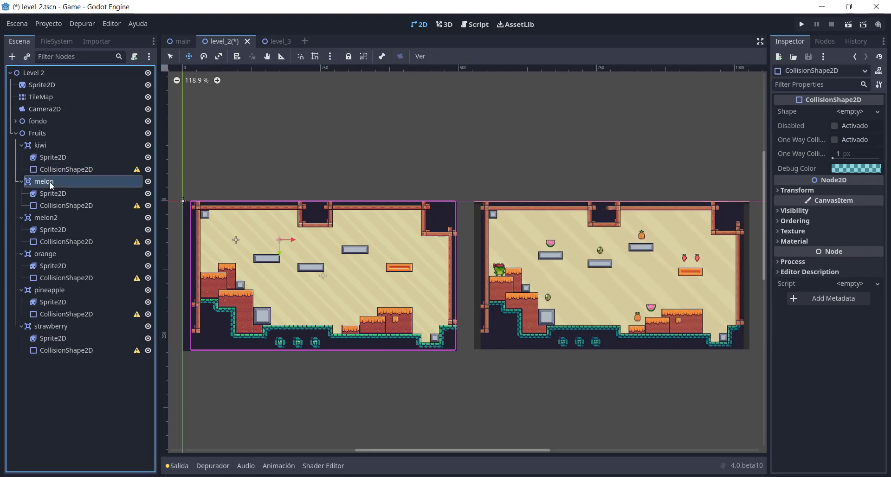
click(49, 219)
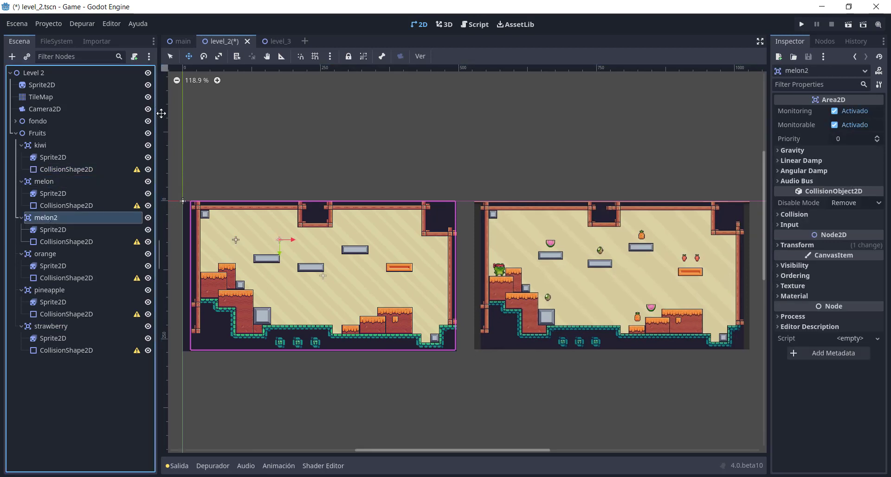
right_click(49, 214)
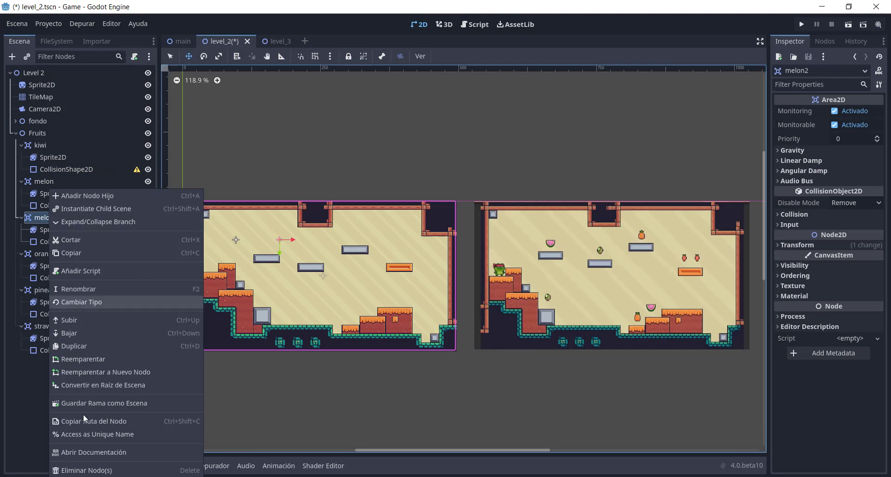
click(70, 470)
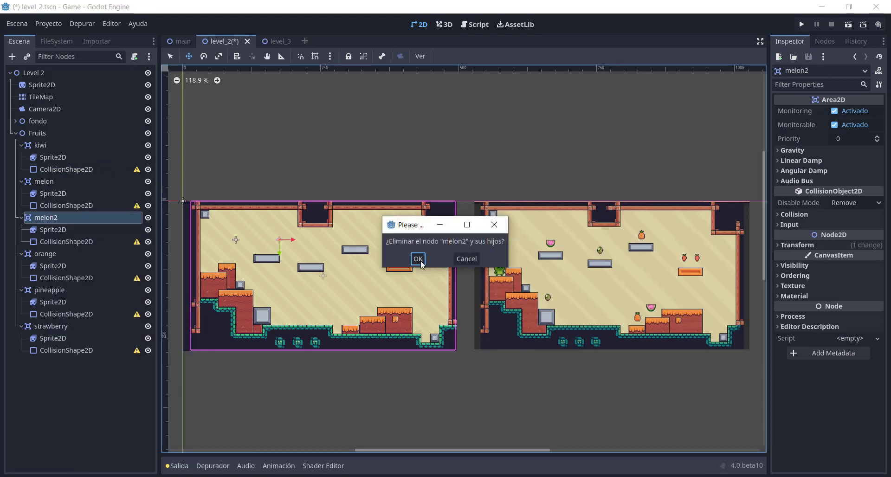
click(421, 262)
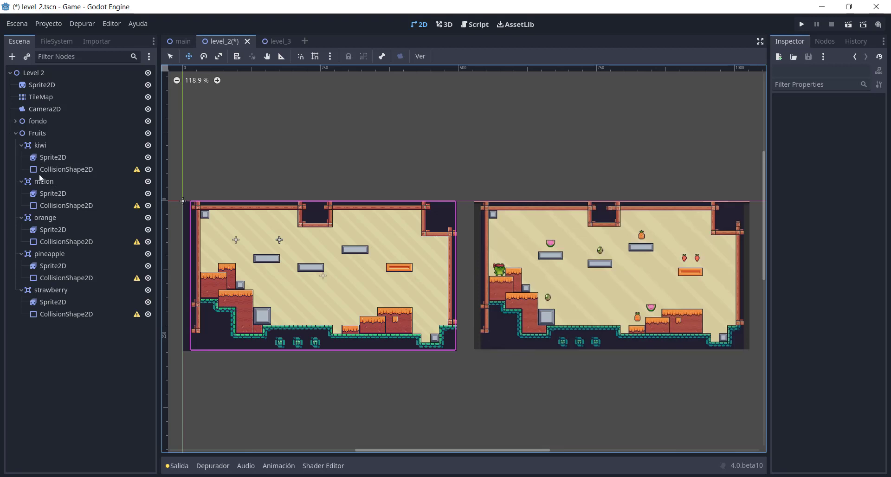
Step: Drag the orange, pineapple and strawberry fruits further right across the level
key(ctrl+equal)
click(64, 184)
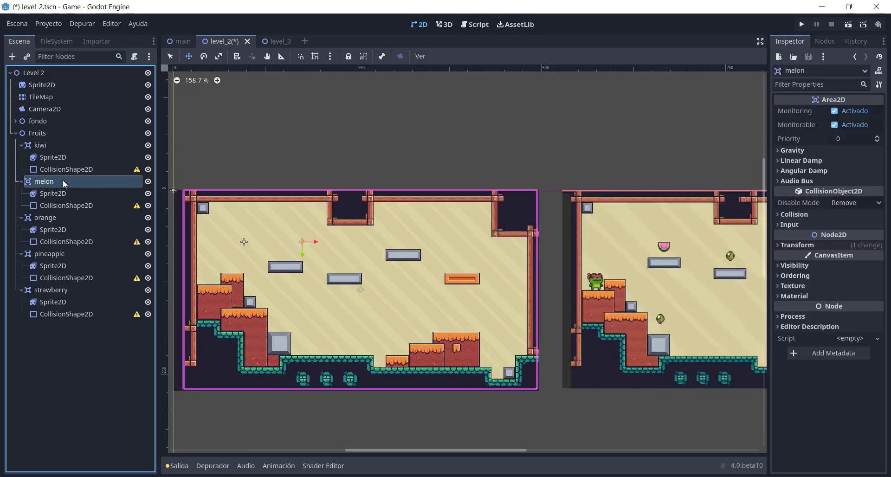
click(54, 218)
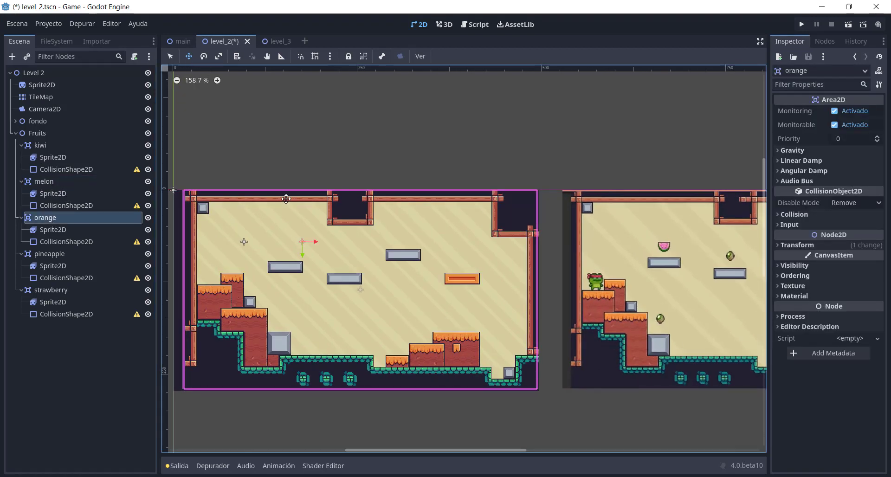
drag(302, 241, 352, 239)
click(41, 253)
drag(314, 242, 431, 223)
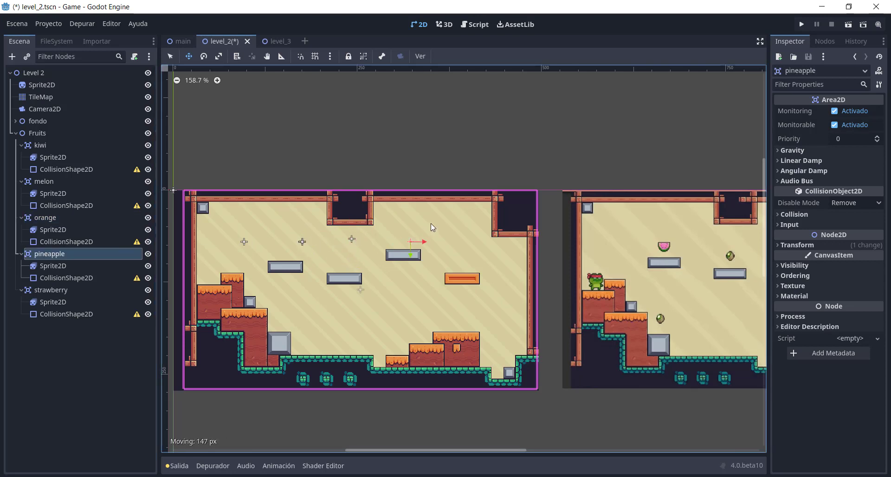
click(51, 291)
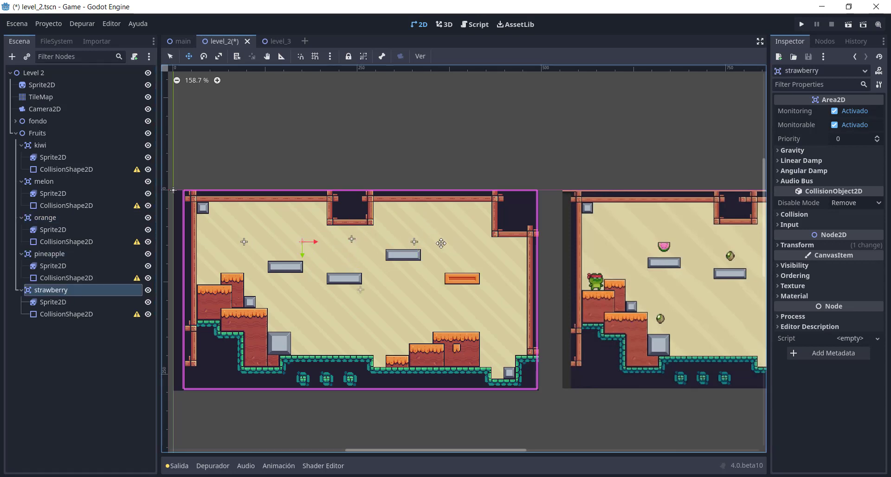
drag(438, 253, 592, 258)
scroll(264, 244, up, 1)
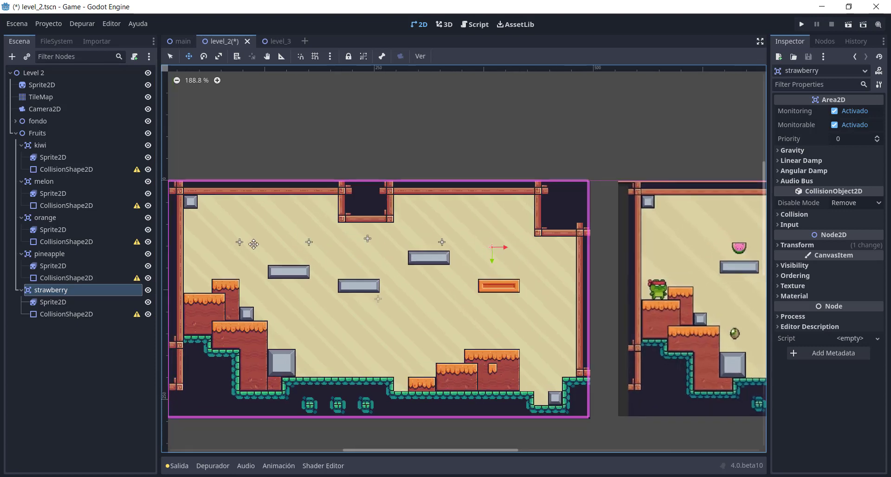
Step: Open scenes/apple.tscn and look at its script and sprite animations
click(58, 159)
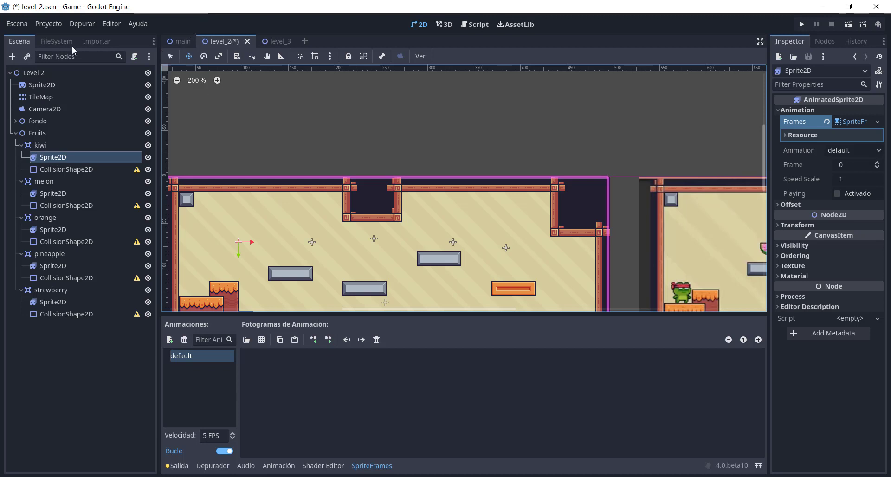
click(56, 42)
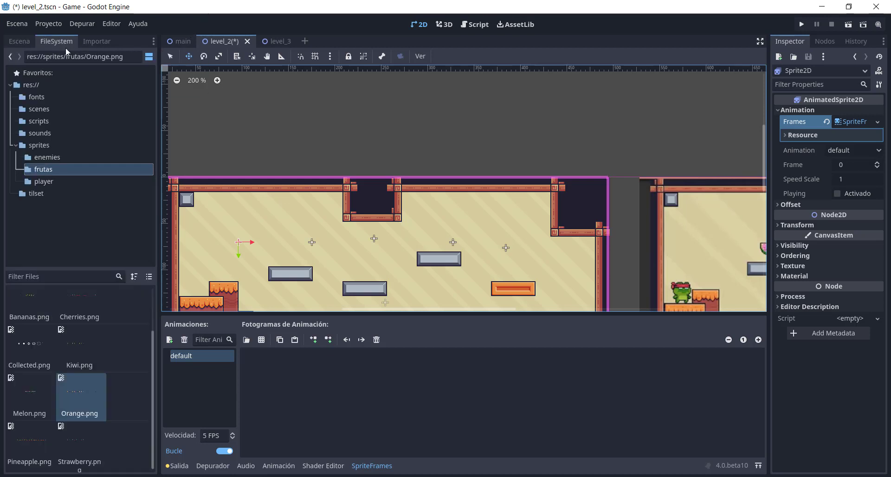
click(49, 113)
double_click(86, 310)
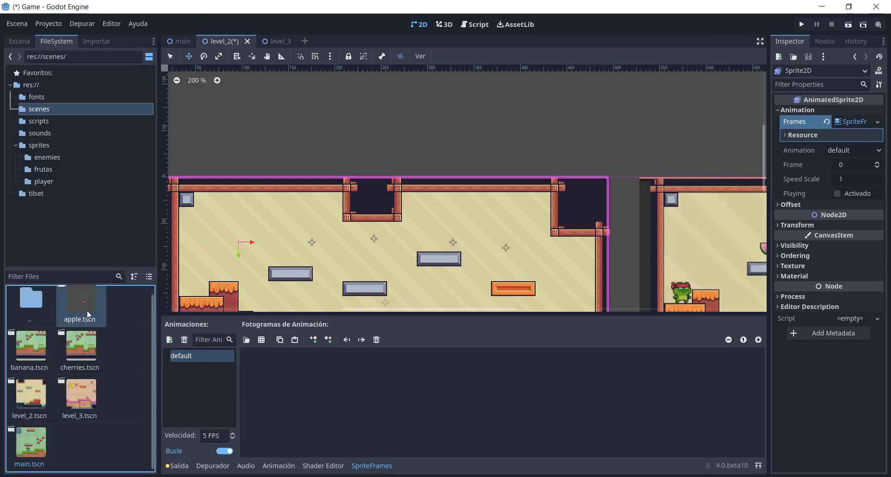
click(19, 45)
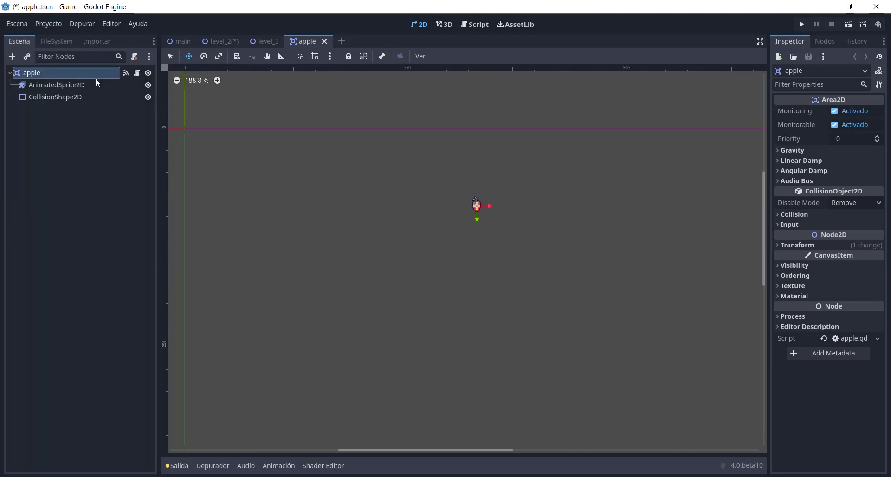
click(137, 74)
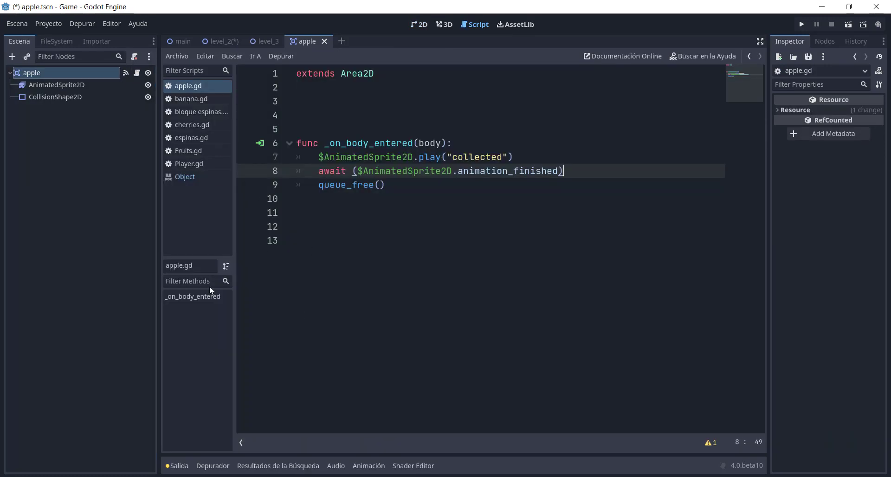
click(43, 84)
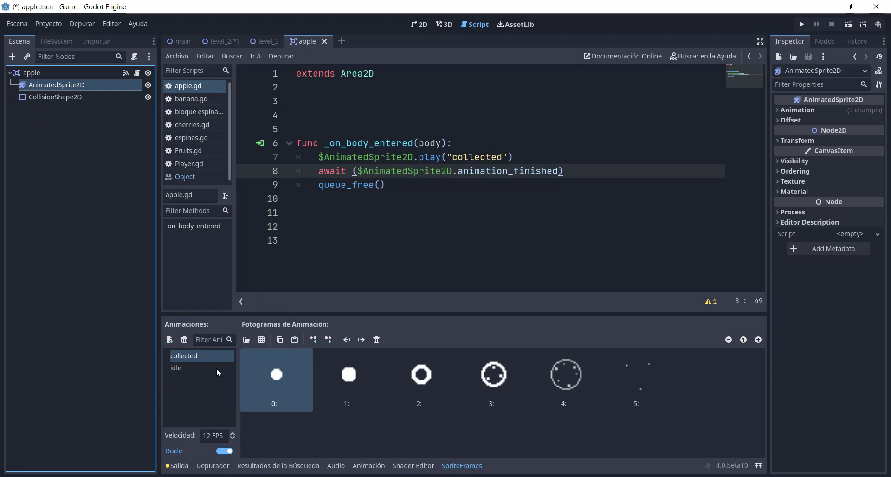
Step: Return to level_2 and select kiwi to show its empty sprite frames
click(263, 41)
click(233, 42)
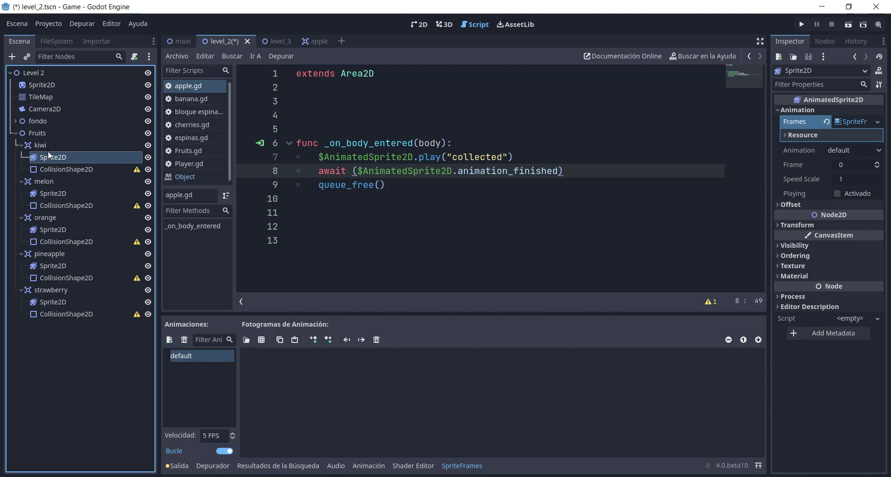
click(45, 145)
click(420, 24)
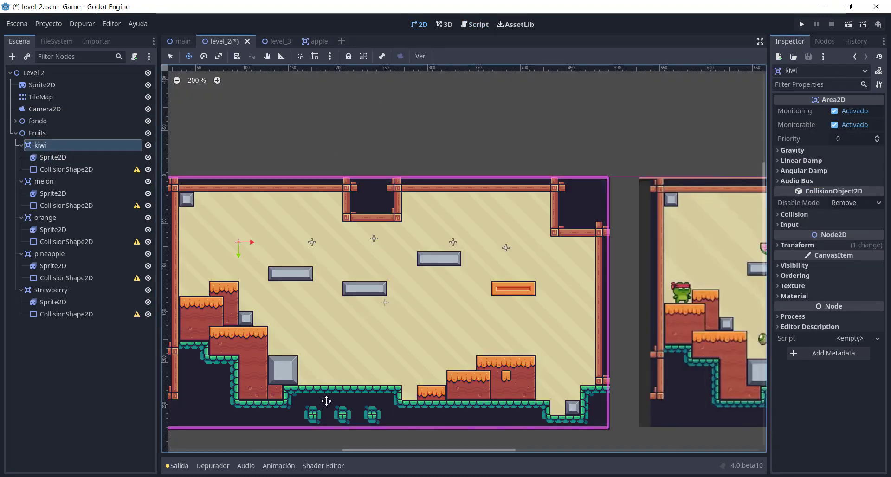
scroll(326, 401, down, 5)
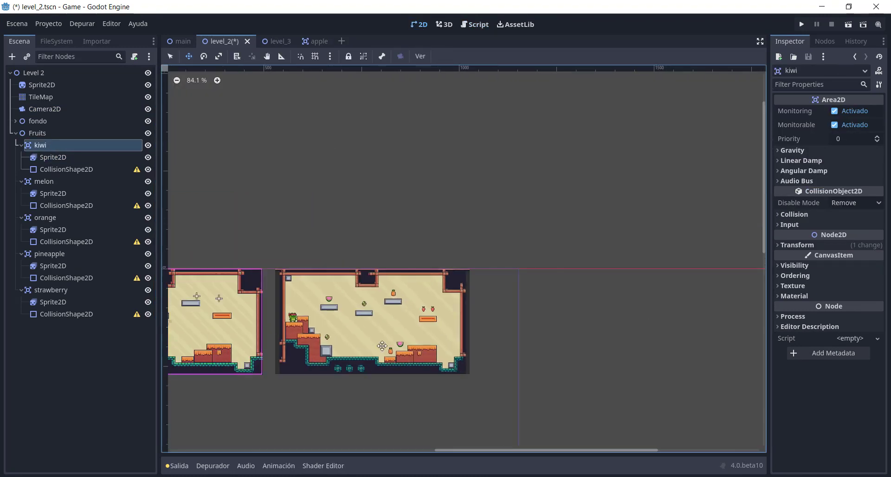
scroll(218, 278, up, 2)
scroll(222, 282, up, 3)
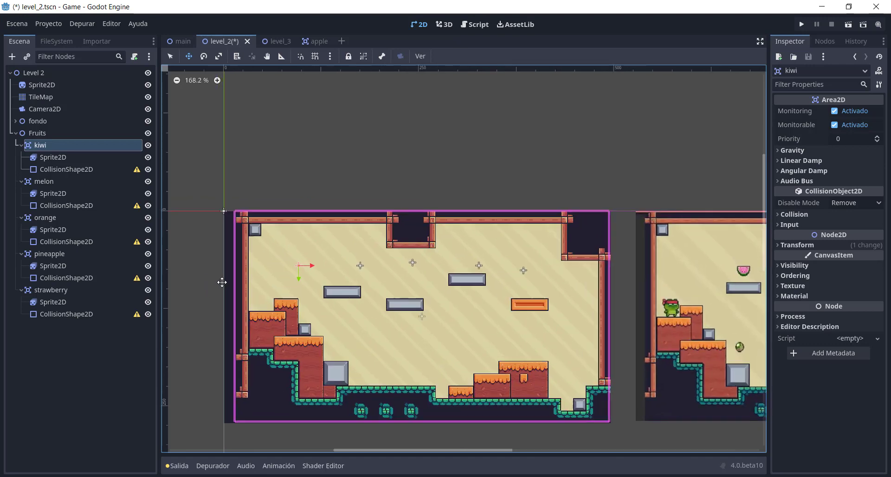
scroll(222, 283, up, 1)
Step: Rename the kiwi sprite's default animation to idle
click(74, 158)
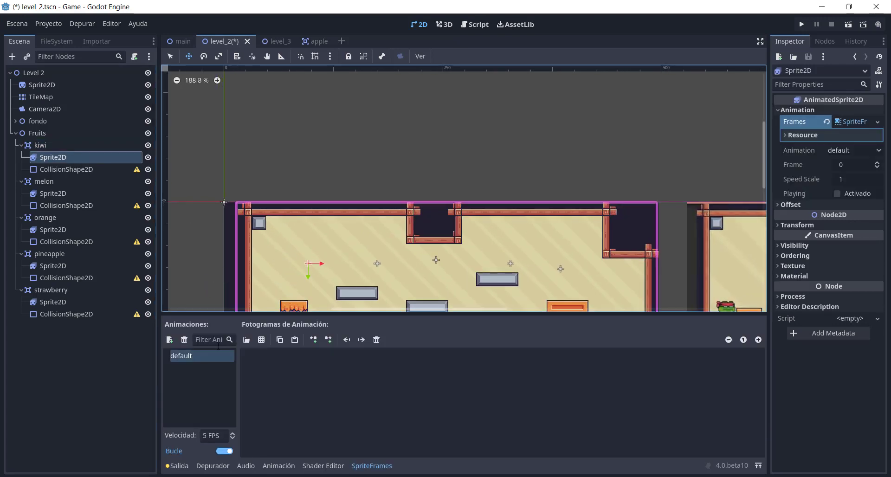
click(195, 357)
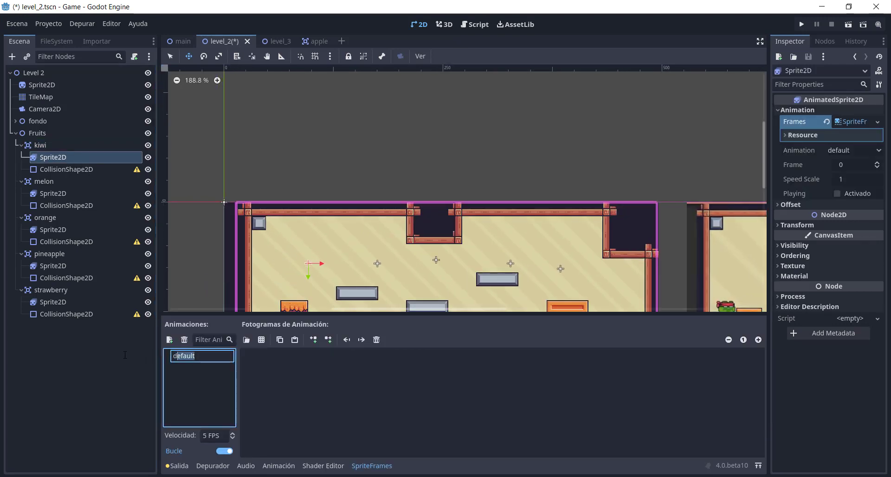
text(idle)
key(Return)
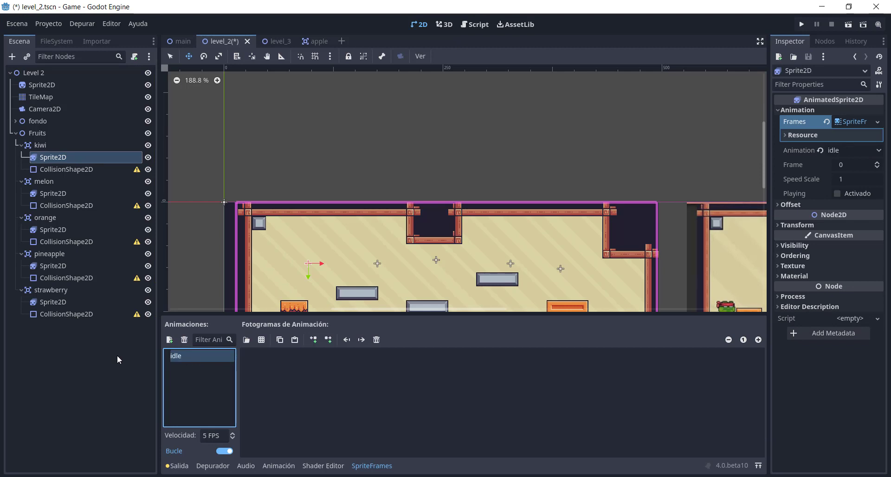
Step: Load sprites/frutas/Kiwi.png as a sprite sheet sliced into 17 horizontal frames, 1 row
click(266, 339)
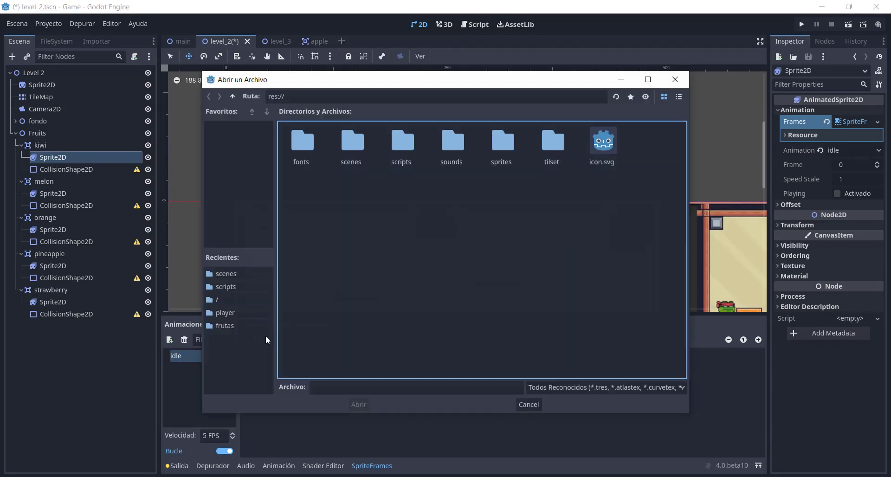
double_click(514, 152)
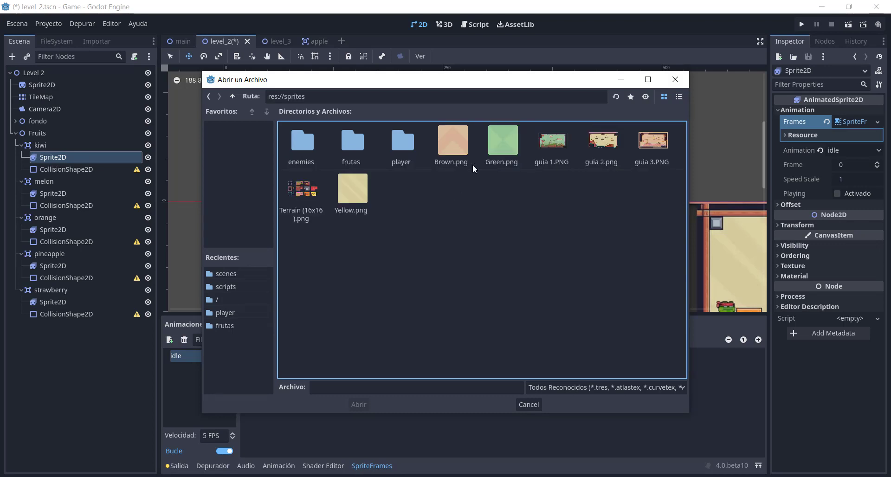
double_click(352, 141)
double_click(503, 144)
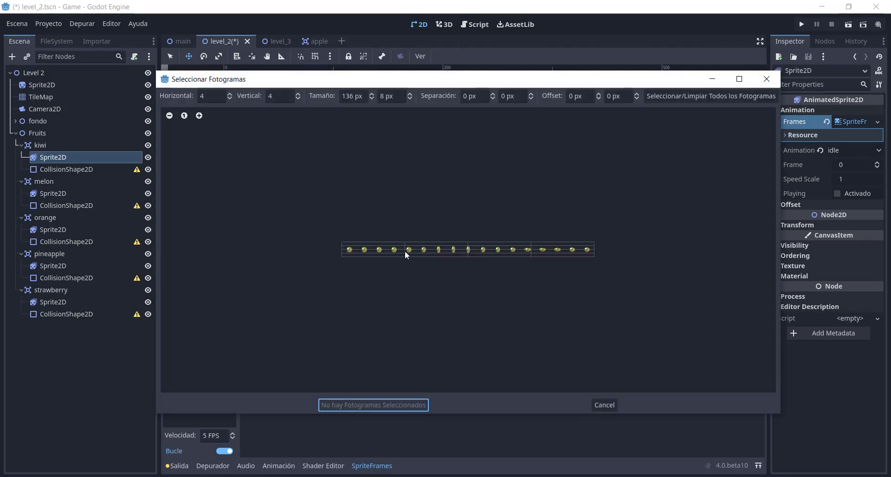
click(229, 96)
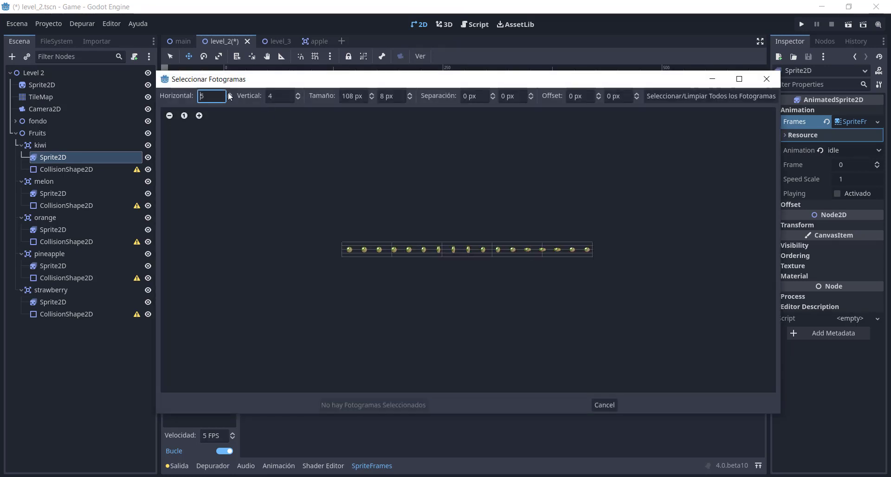
click(229, 96)
click(229, 96)
click(229, 96)
click(229, 96)
click(230, 96)
click(230, 100)
click(281, 96)
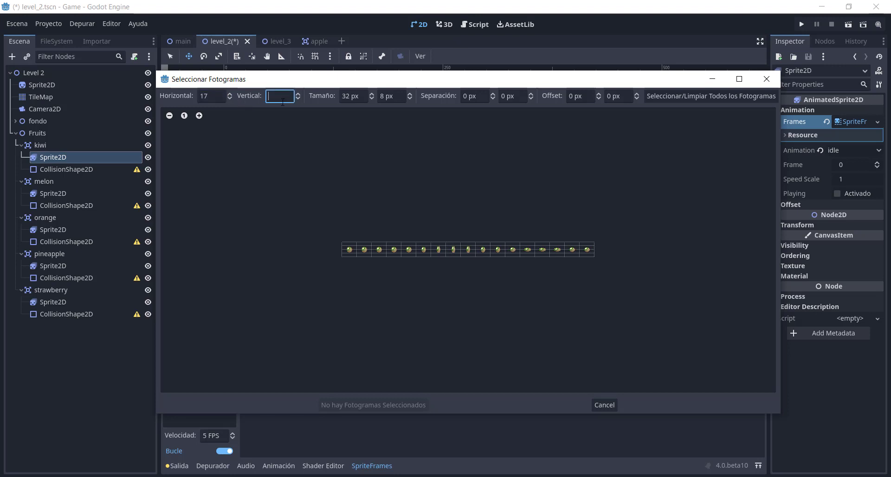
text(1)
key(Return)
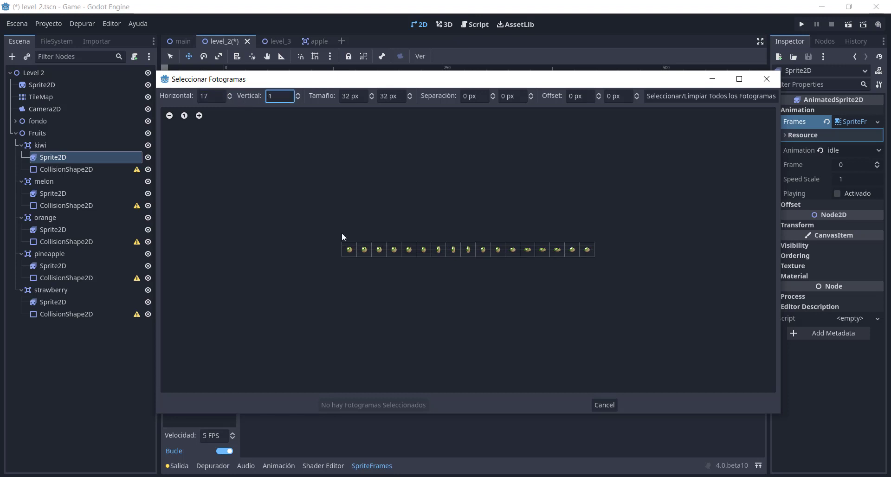
Step: Select all 17 kiwi frames and add them to the idle animation
click(350, 251)
shift+click(588, 249)
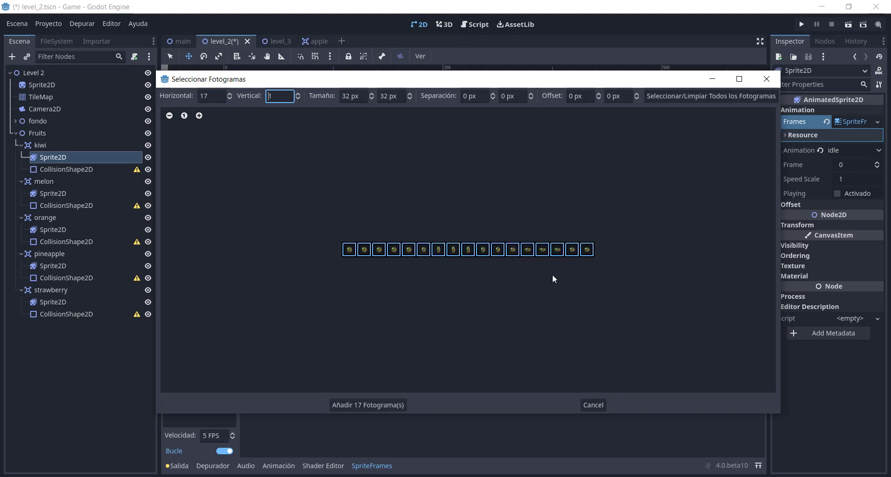
click(374, 408)
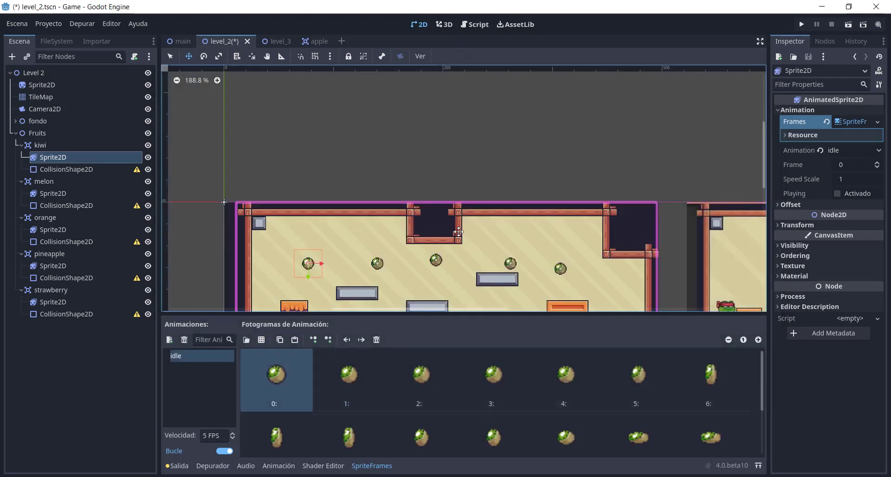
scroll(478, 186, down, 3)
scroll(415, 252, up, 3)
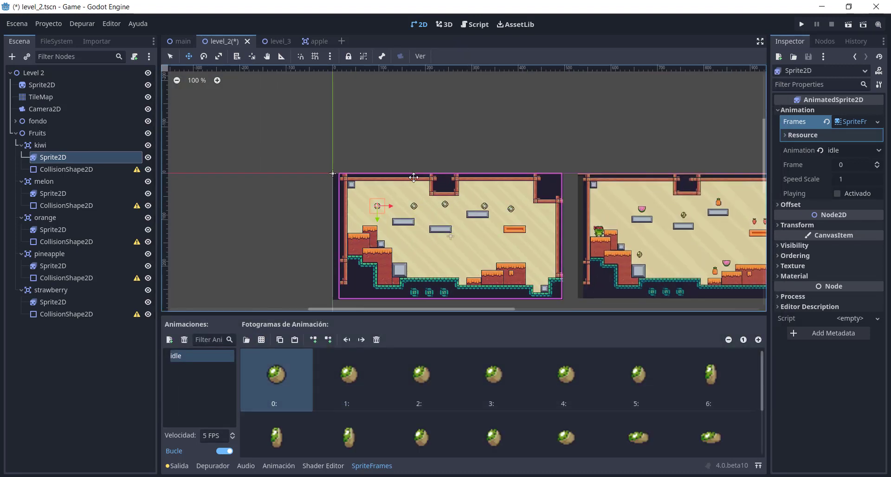
scroll(415, 251, up, 1)
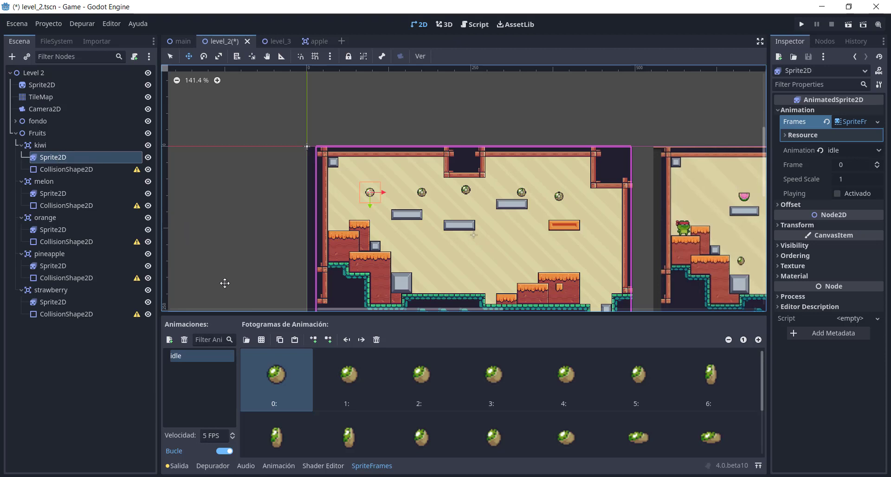
Step: Undo the kiwi frames and save the kiwi branch as kiwi.tscn
key(ctrl+z)
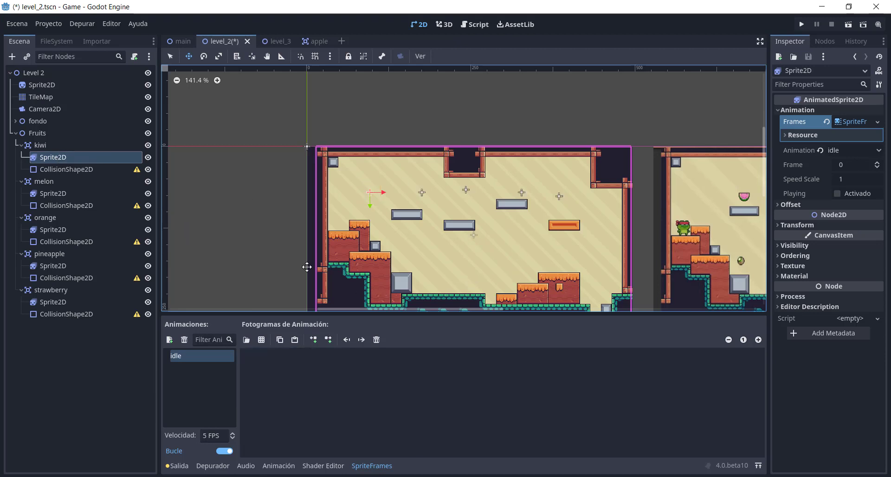
click(57, 146)
right_click(56, 146)
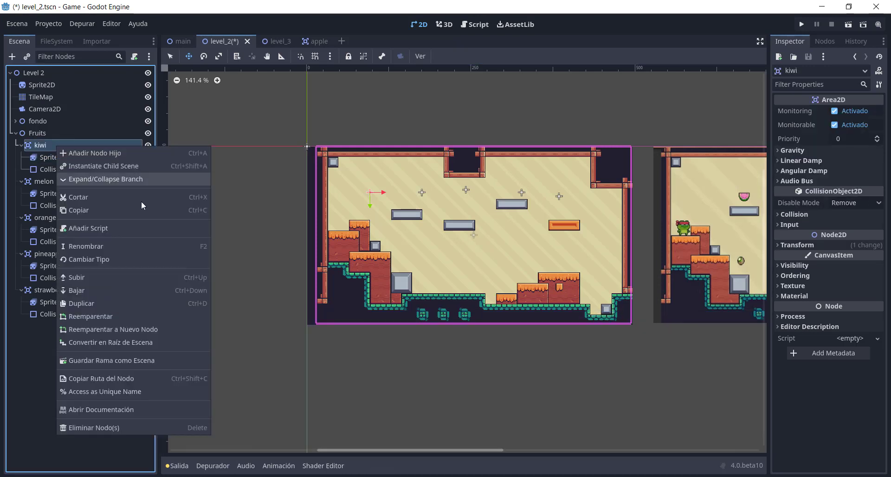
click(116, 361)
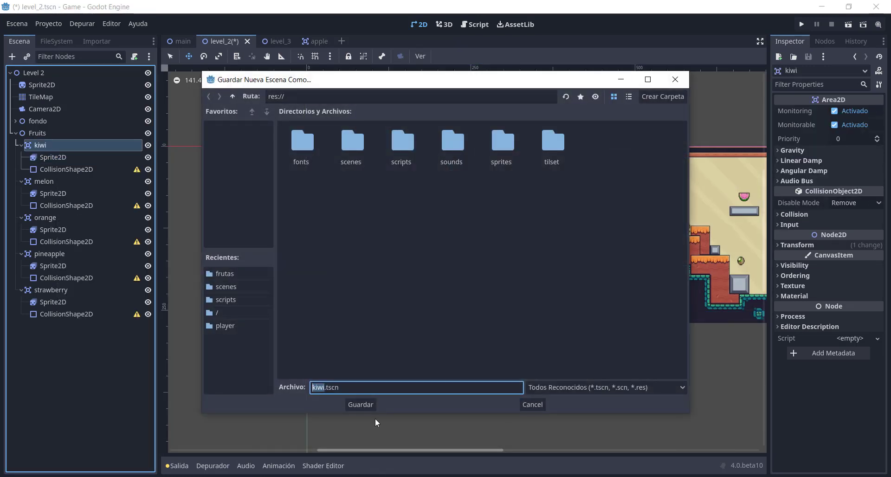
click(362, 405)
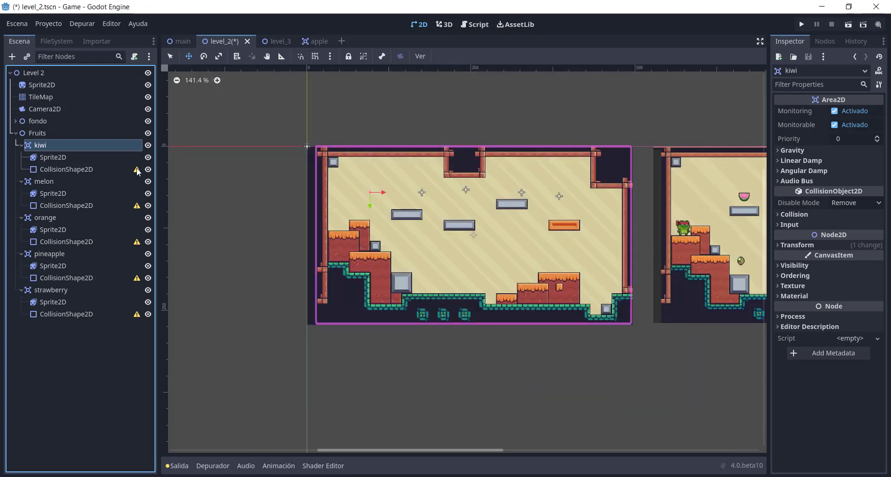
Step: Save the melon branch as melon.tscn in the scenes folder
click(52, 159)
right_click(51, 158)
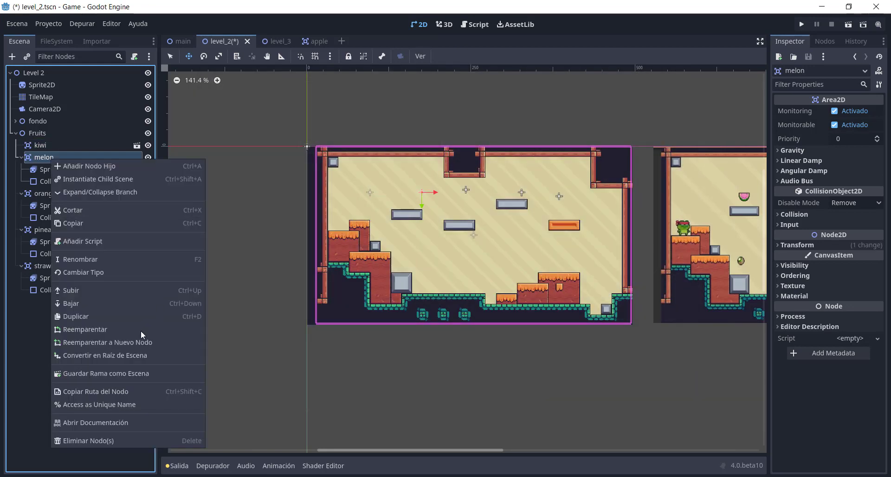
click(107, 381)
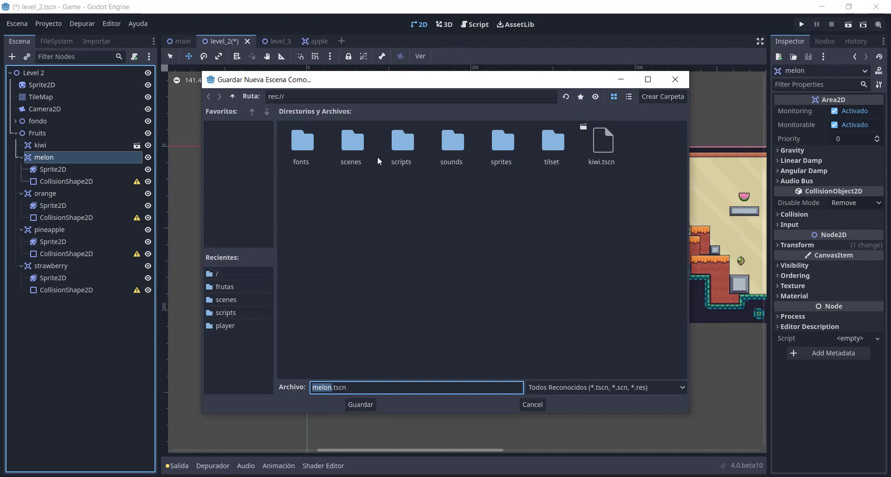
double_click(361, 150)
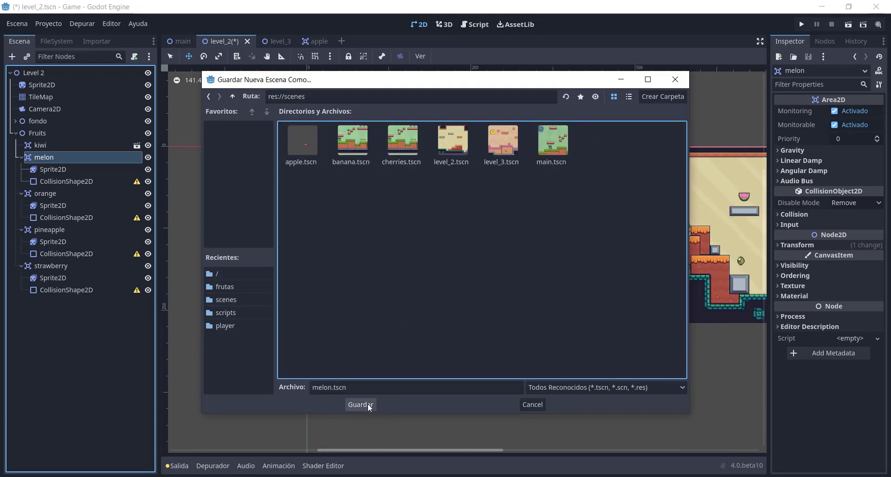
click(361, 404)
Step: Save the orange branch as orange.tscn
click(71, 177)
click(61, 169)
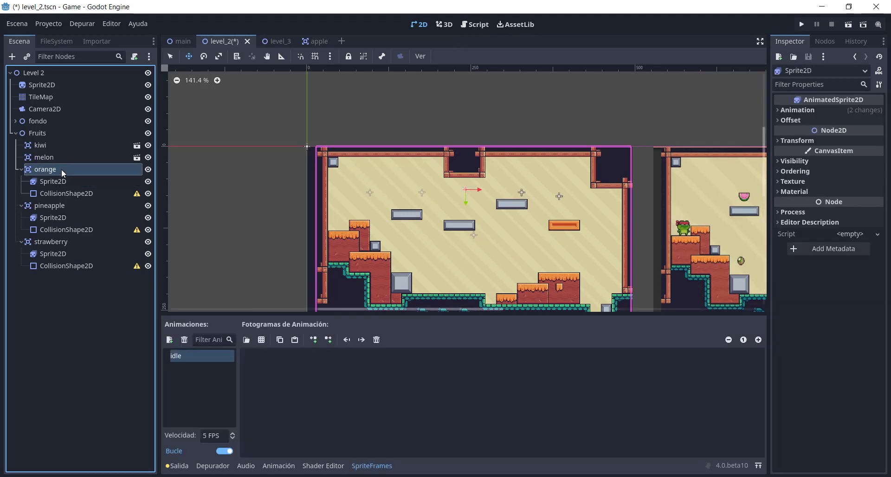
right_click(62, 170)
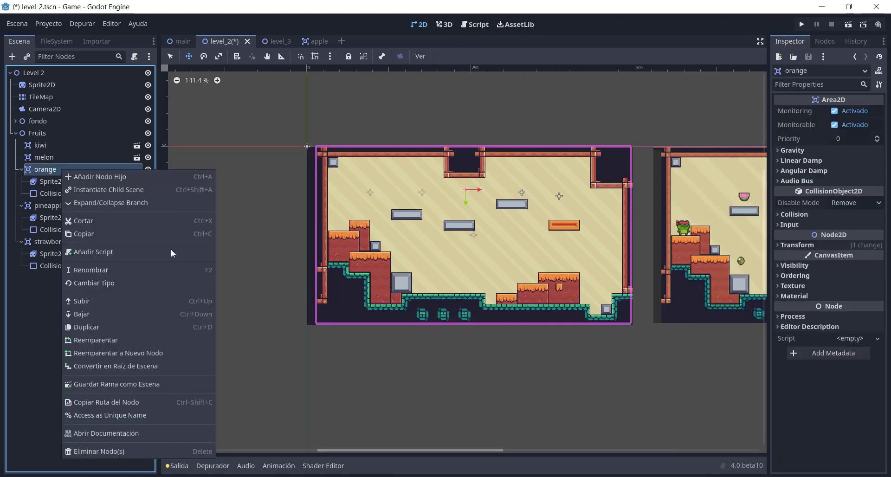
click(121, 383)
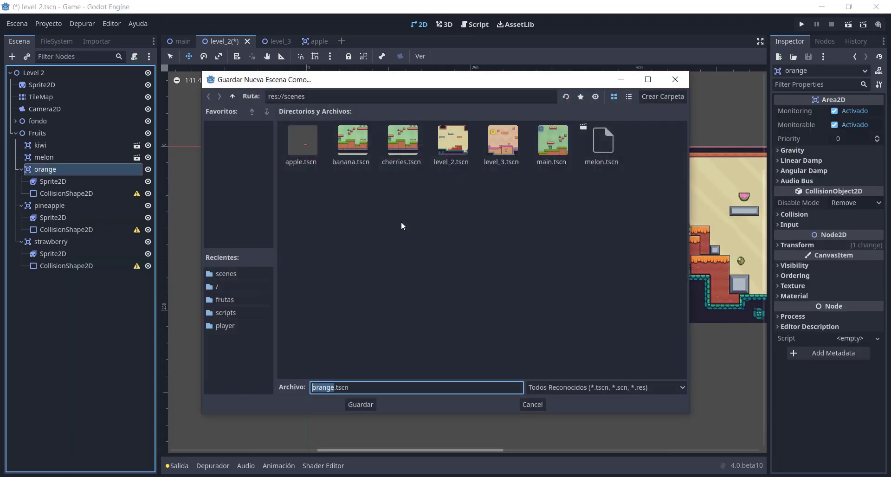
click(370, 406)
Step: Save the pineapple branch as its own scene
click(56, 183)
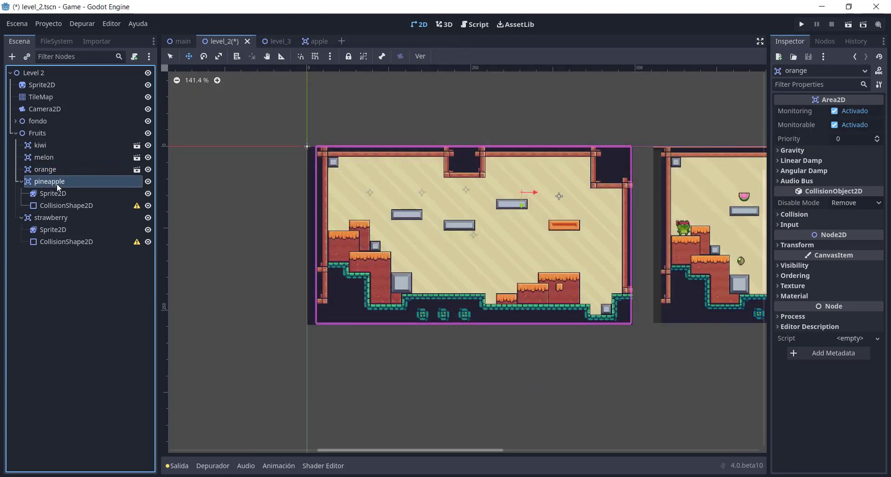
right_click(57, 183)
click(138, 402)
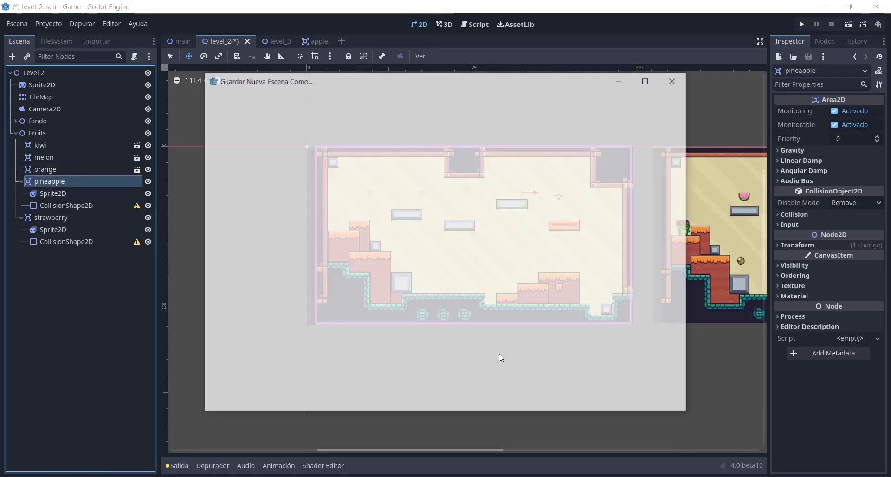
click(359, 404)
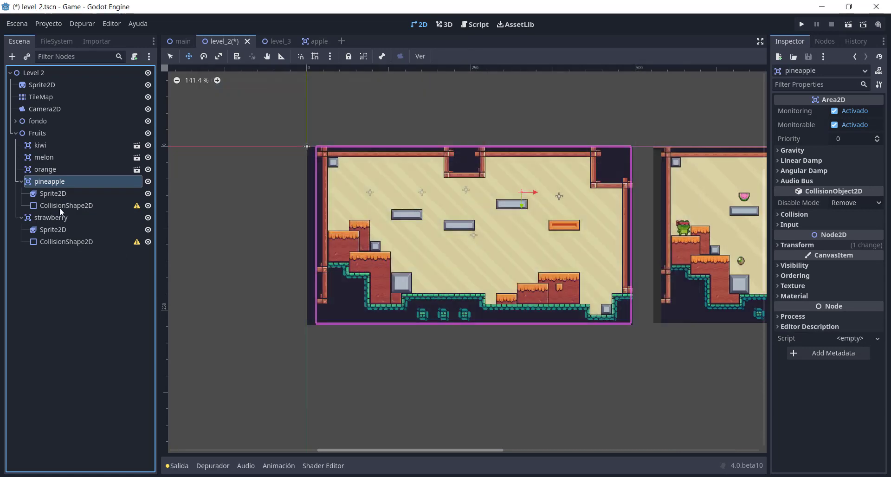
Step: Save the strawberry branch as strawberry.tscn, then save level_2
click(64, 194)
right_click(64, 195)
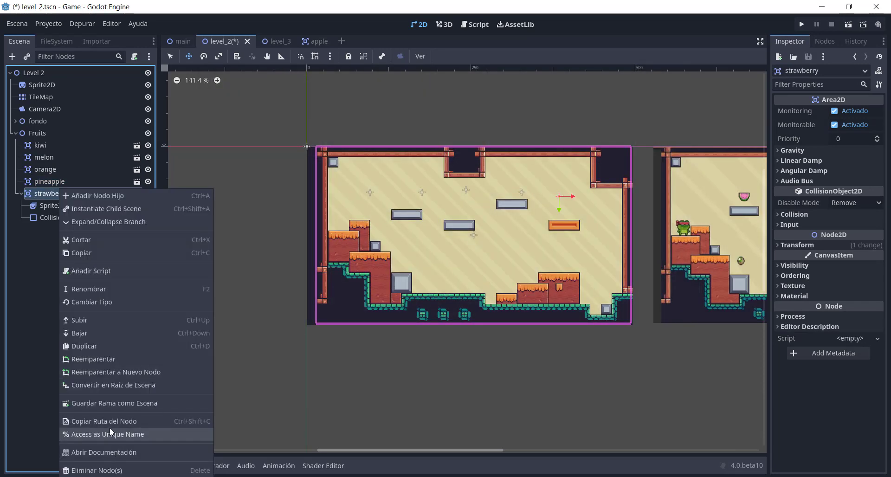
click(116, 403)
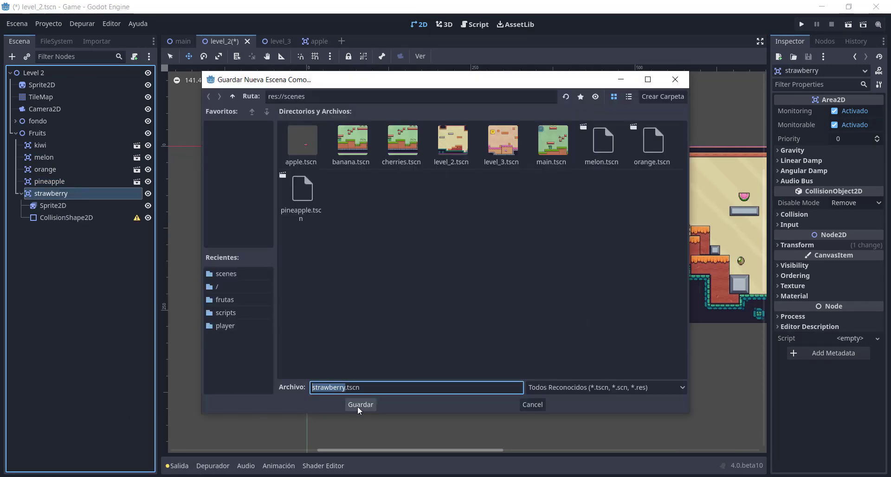
click(360, 405)
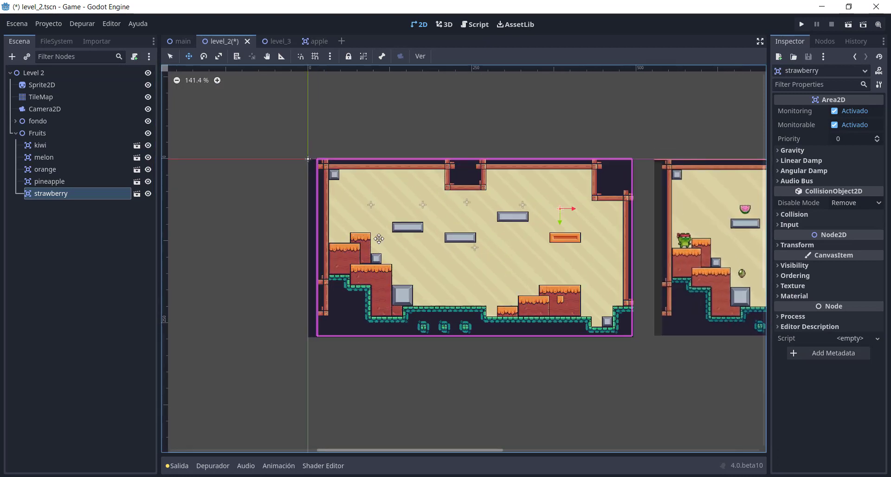
key(ctrl+s)
Step: Open the kiwi scene in its own tab and close the apple scene
click(137, 146)
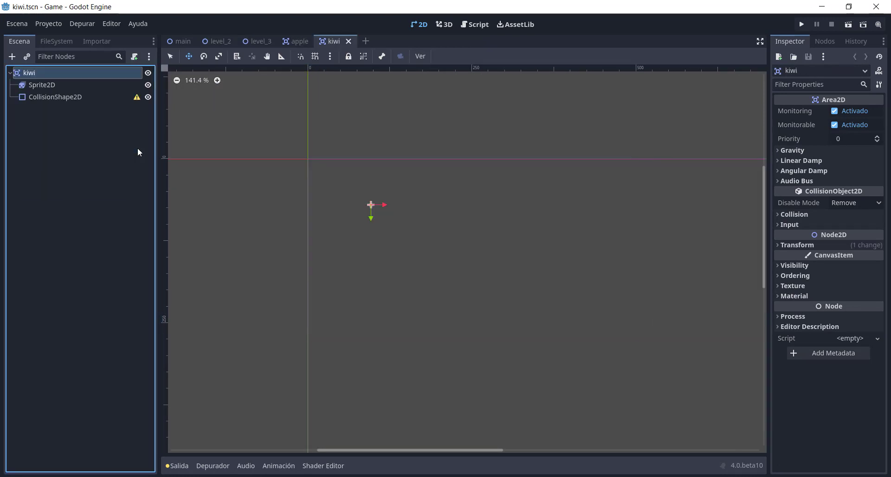
click(301, 42)
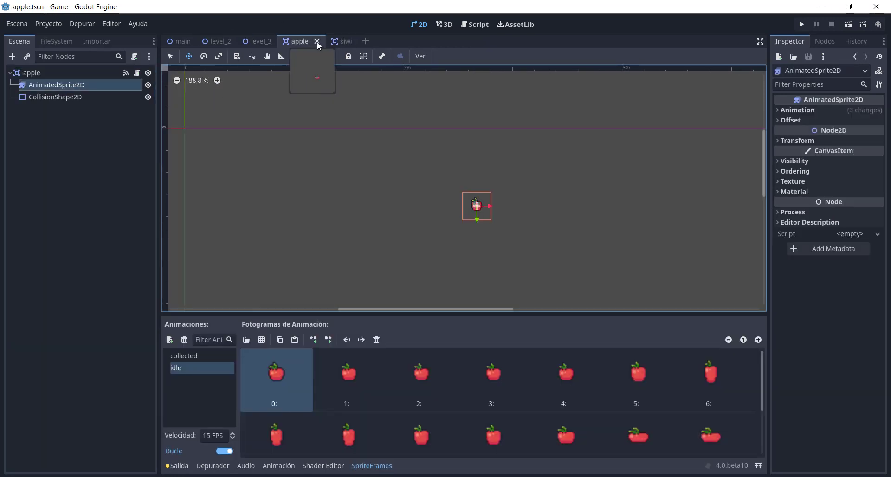
click(317, 41)
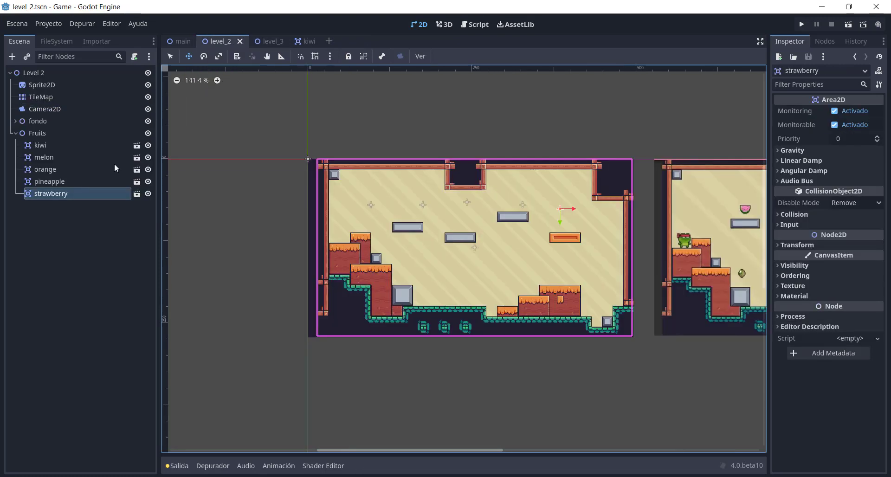
Step: Open the melon, orange, pineapple and strawberry scenes, then select the kiwi's Sprite2D
click(139, 158)
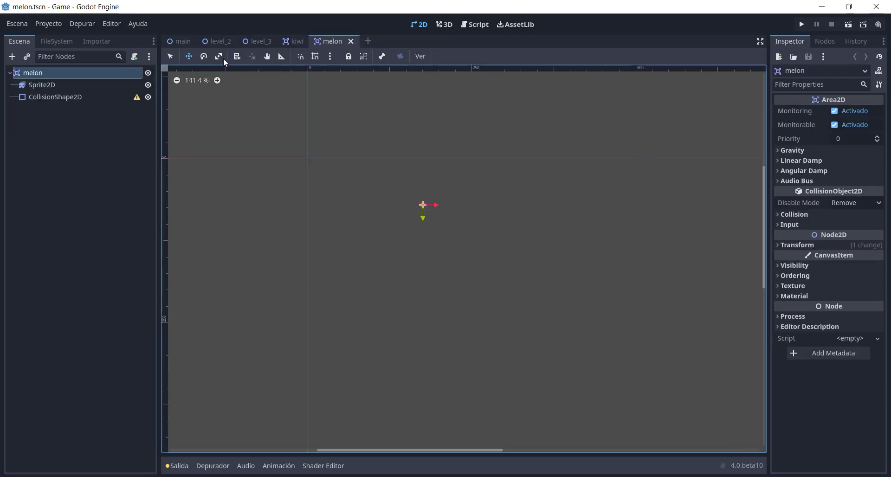
click(221, 41)
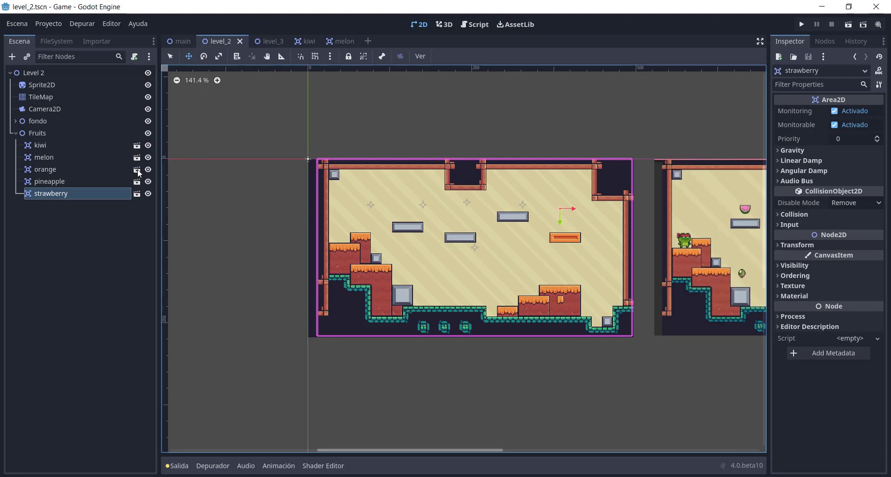
click(137, 170)
click(217, 40)
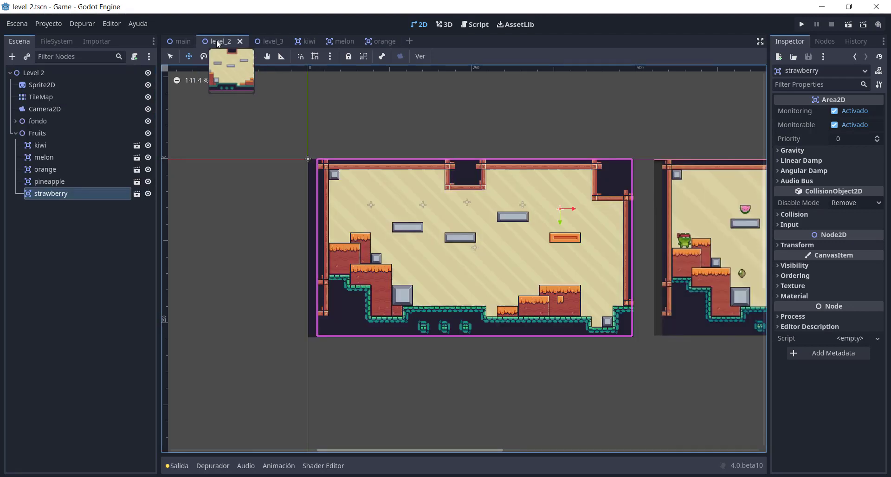
click(137, 182)
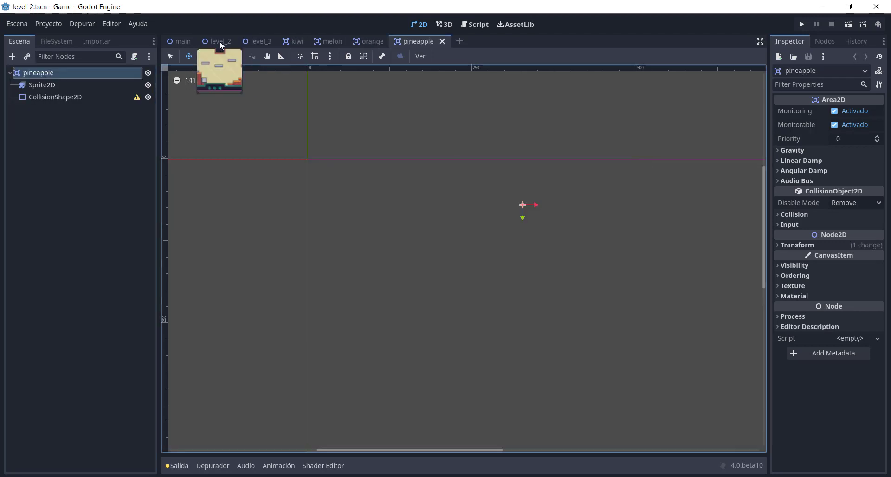
click(219, 41)
click(137, 194)
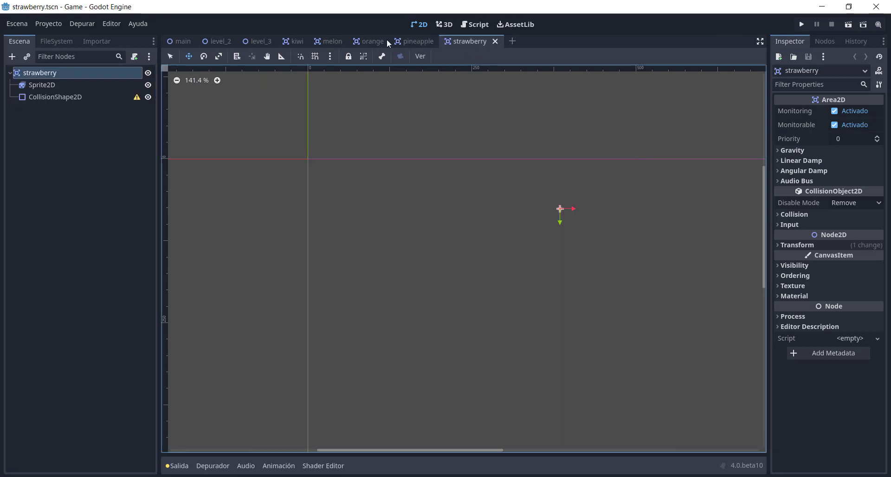
click(305, 40)
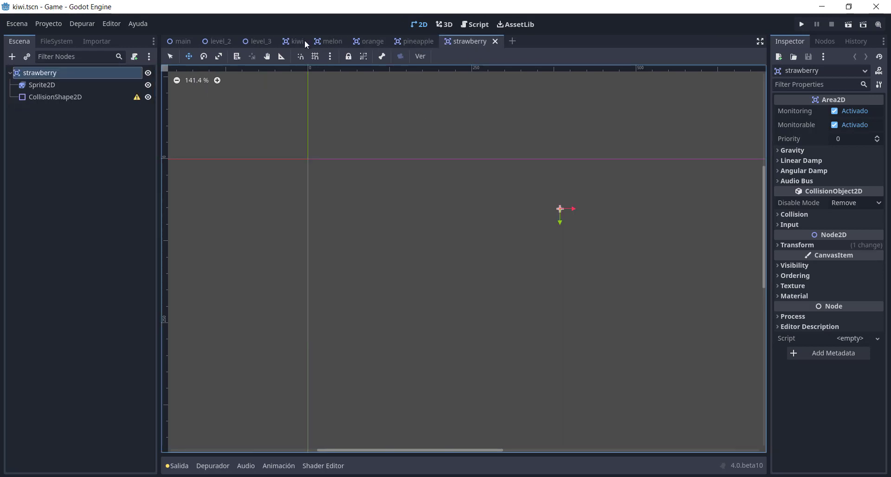
click(118, 84)
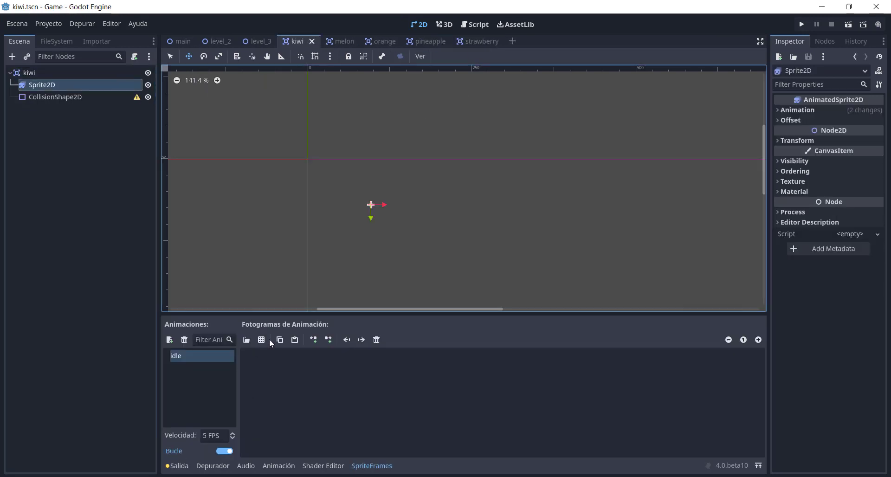
Step: Load Kiwi.png as the kiwi sprite's sheet, sliced into 17 horizontal by 1 vertical frames
click(346, 42)
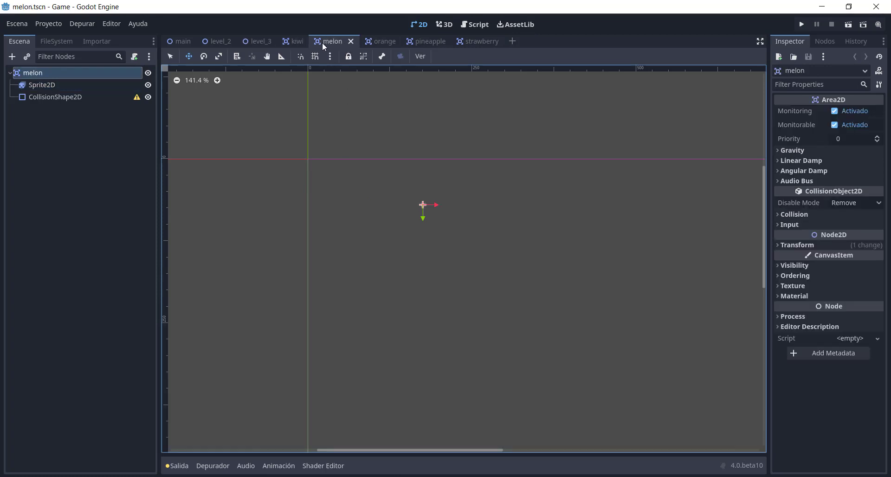
click(295, 41)
click(262, 340)
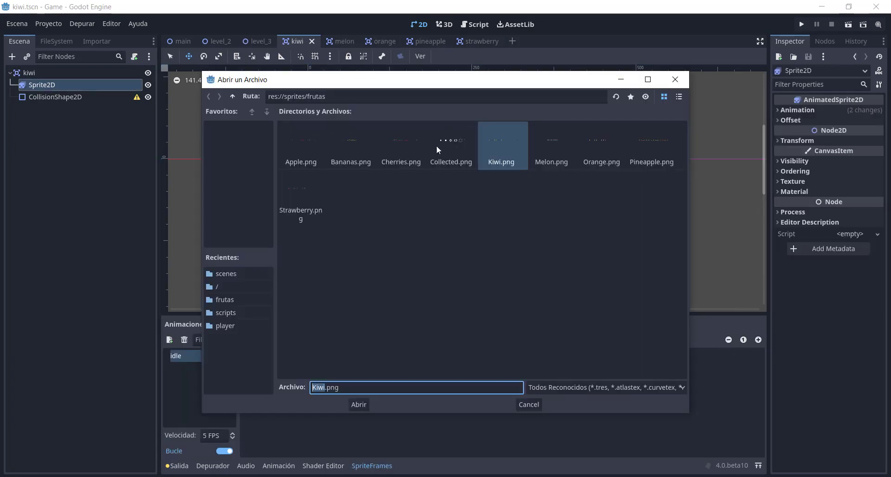
double_click(495, 144)
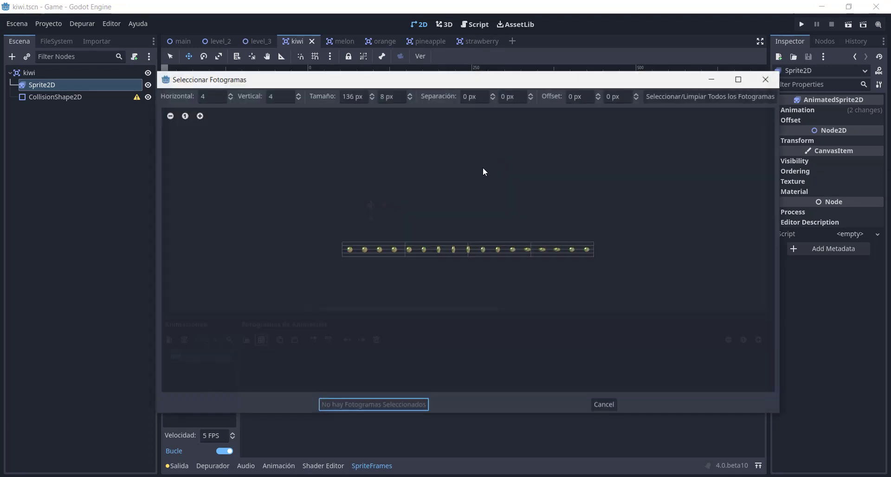
text(17)
key(Tab)
text(1)
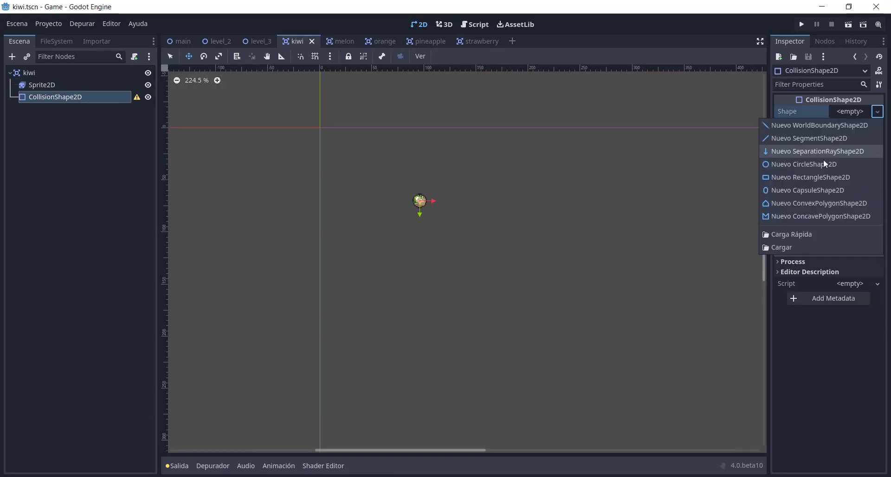
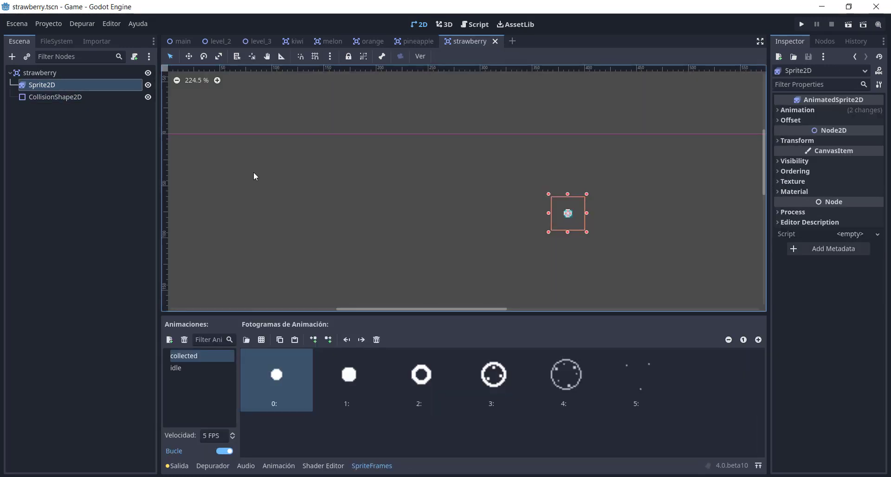
Step: Start attaching a script to the kiwi root node, saving it in res://scripts as kiwi.gd
click(300, 42)
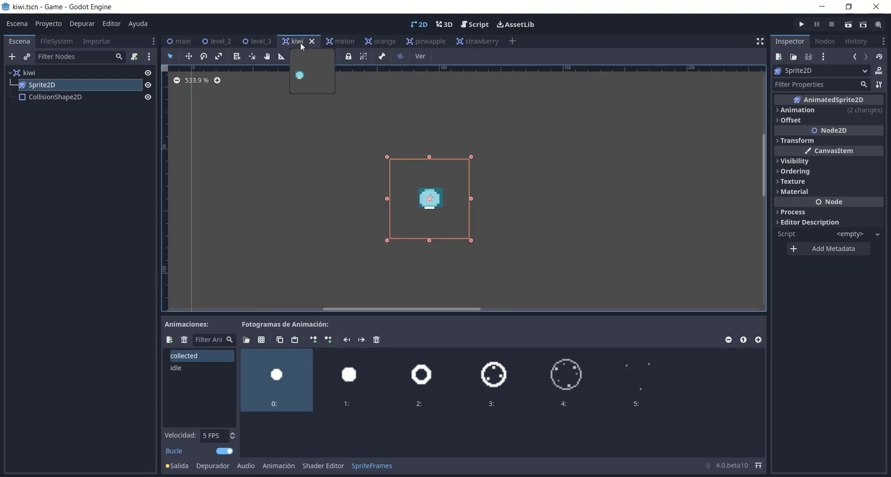
click(88, 73)
click(134, 56)
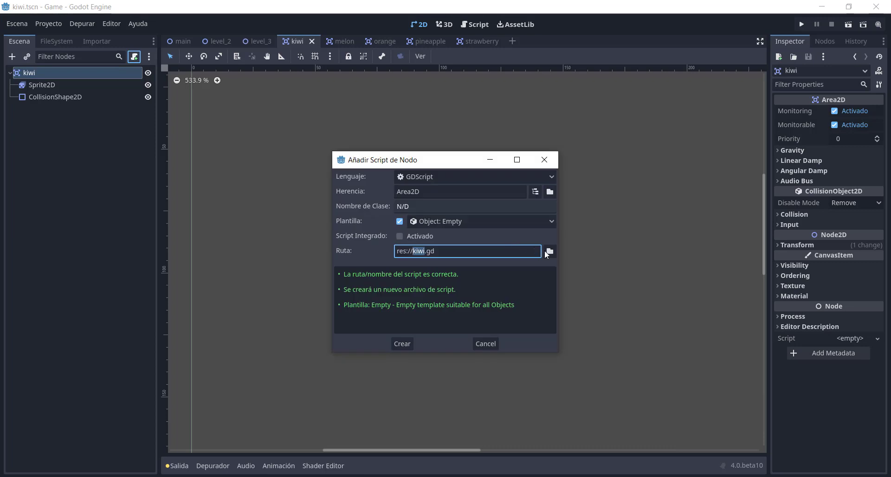
click(549, 251)
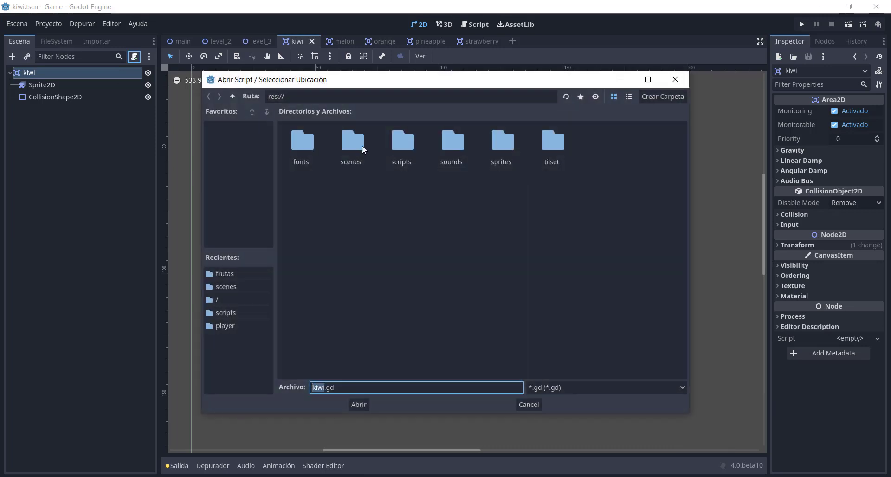
double_click(413, 152)
click(353, 405)
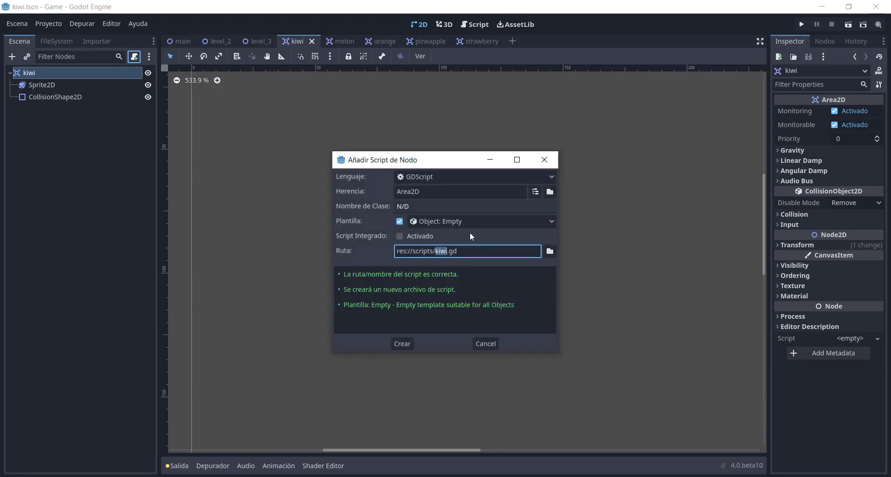
Step: Create kiwi.gd with the Object: Empty template, then copy apple.gd's _on_body_entered function
click(473, 220)
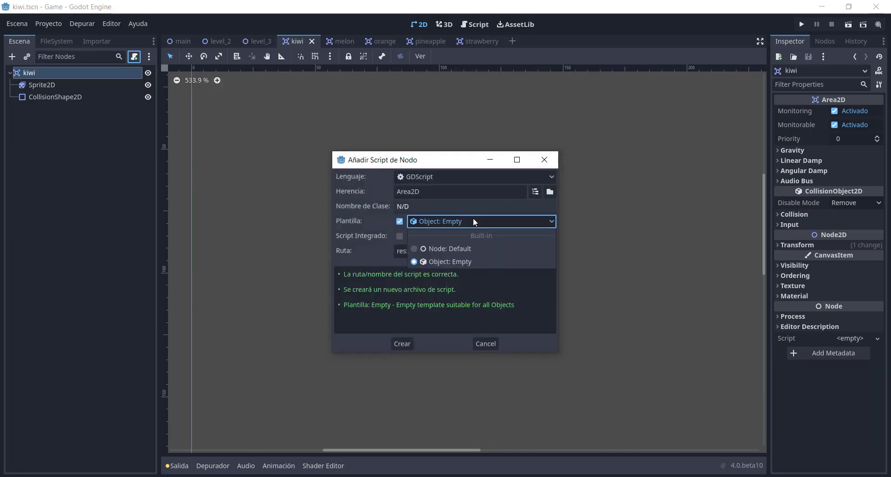
click(450, 263)
click(409, 342)
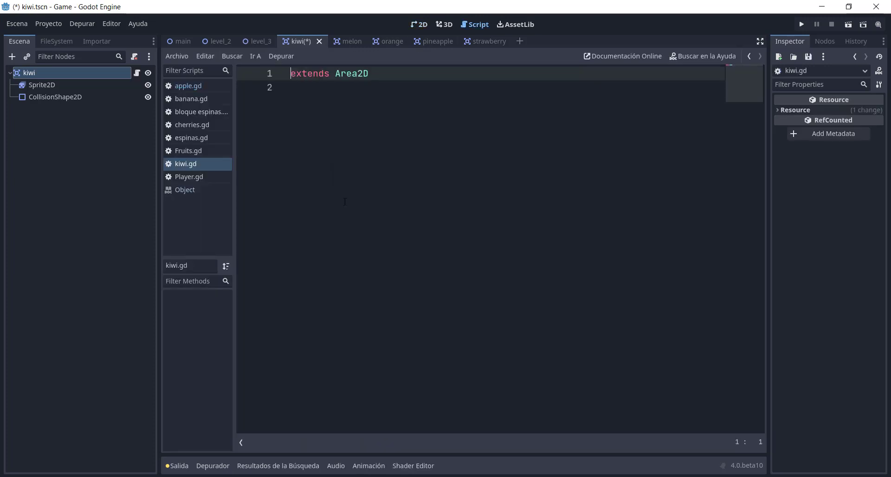
click(190, 87)
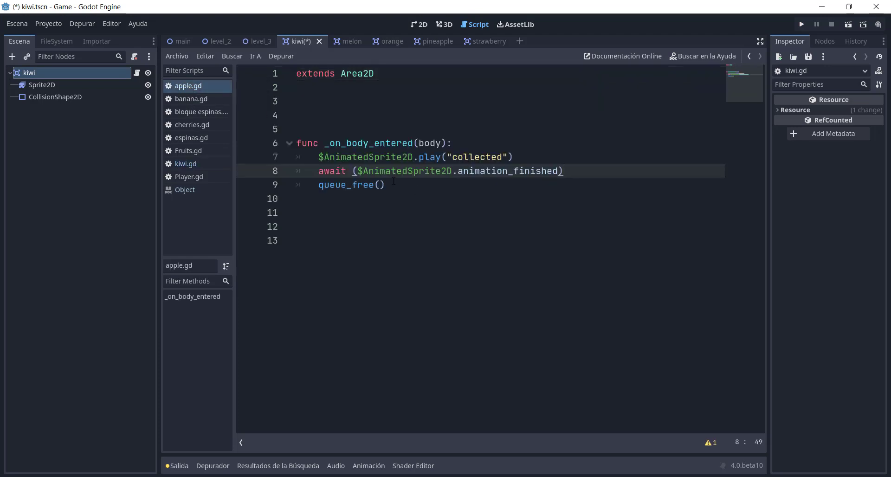
drag(420, 187, 288, 150)
key(ctrl+c)
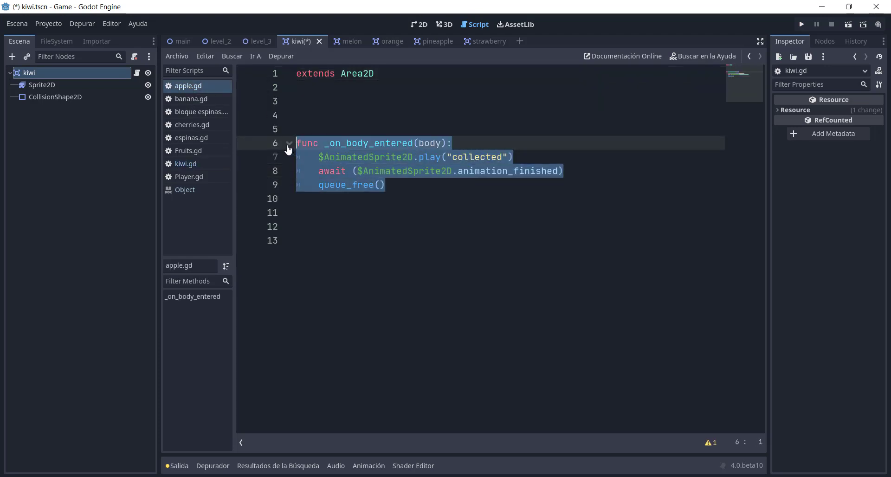
Step: Paste the _on_body_entered function into kiwi.gd below the extends Area2D line
click(184, 163)
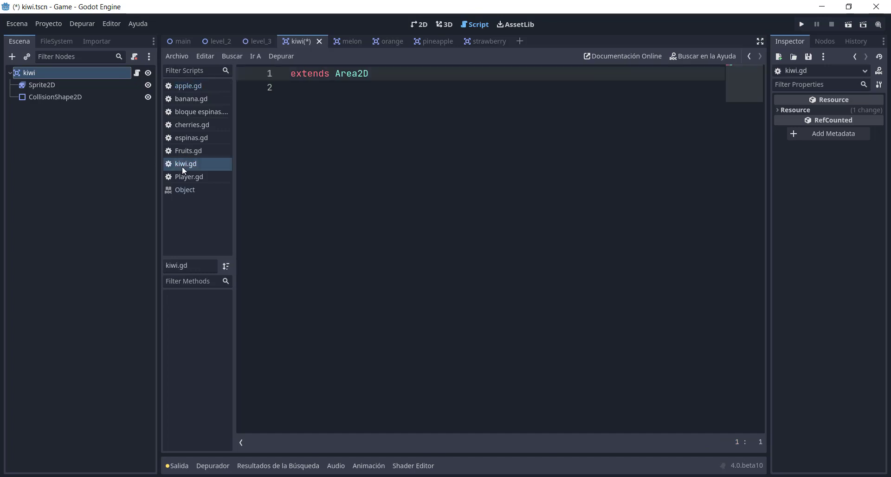
click(300, 106)
key(Return)
key(Return)
key(ctrl+v)
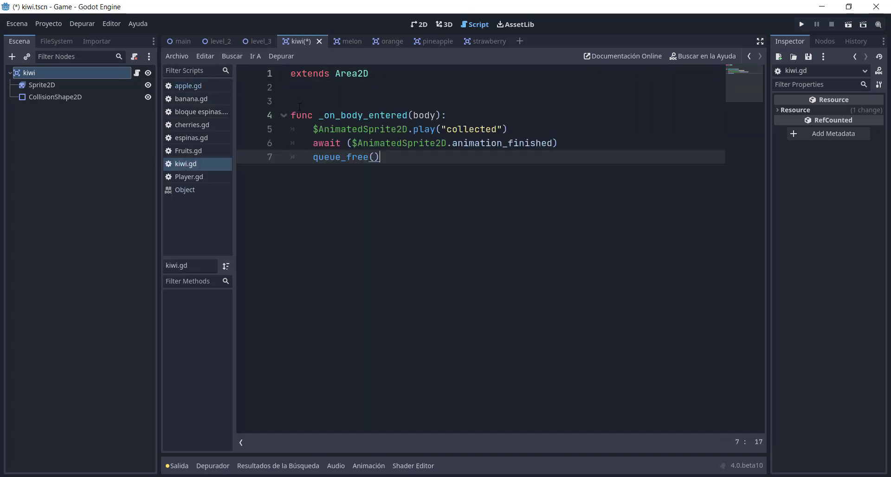
Step: Connect the kiwi root's body_entered signal to _on_body_entered and save the scene
click(59, 88)
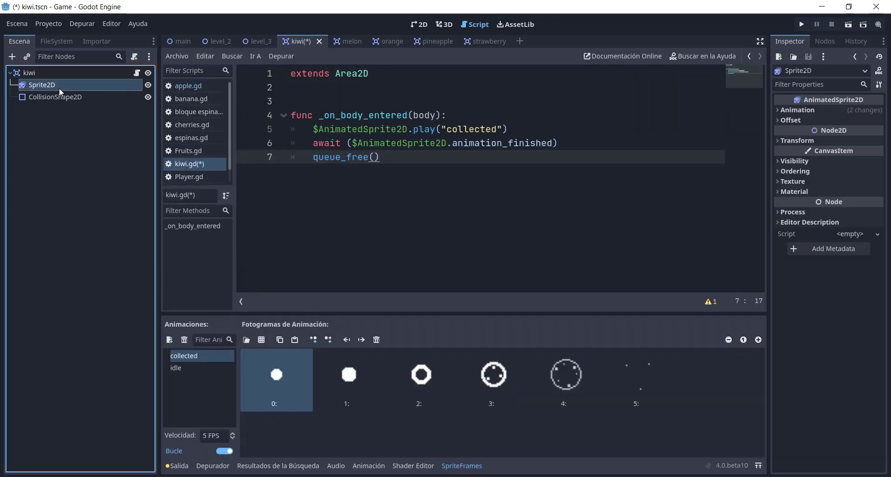
click(57, 98)
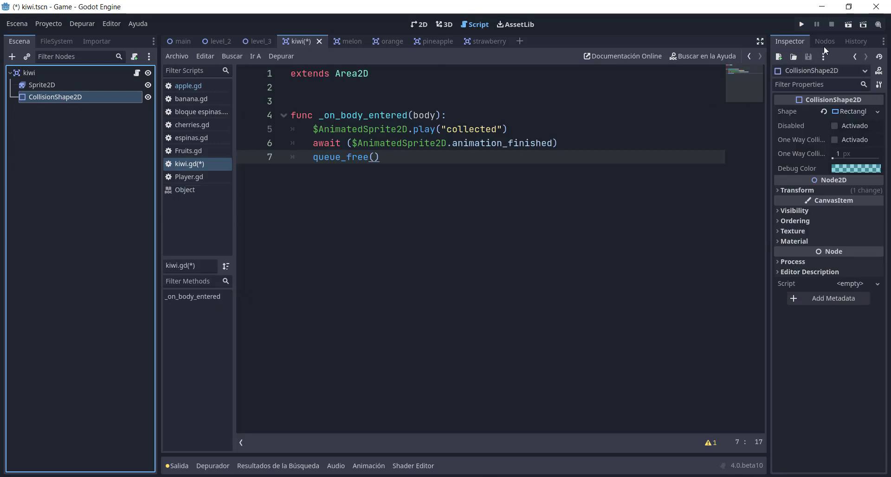
click(32, 74)
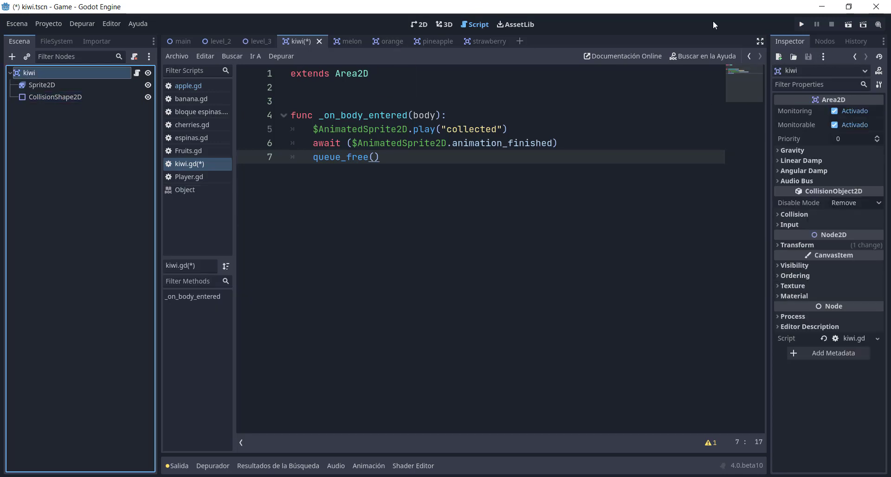
click(826, 42)
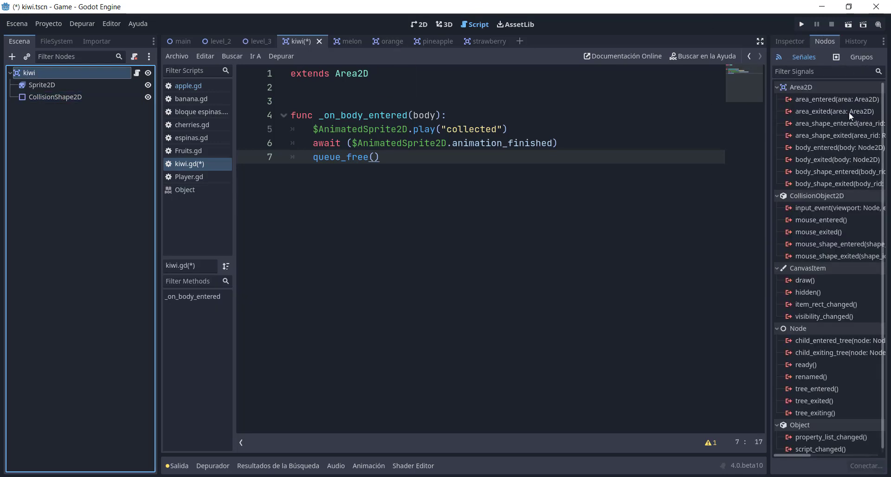
double_click(827, 146)
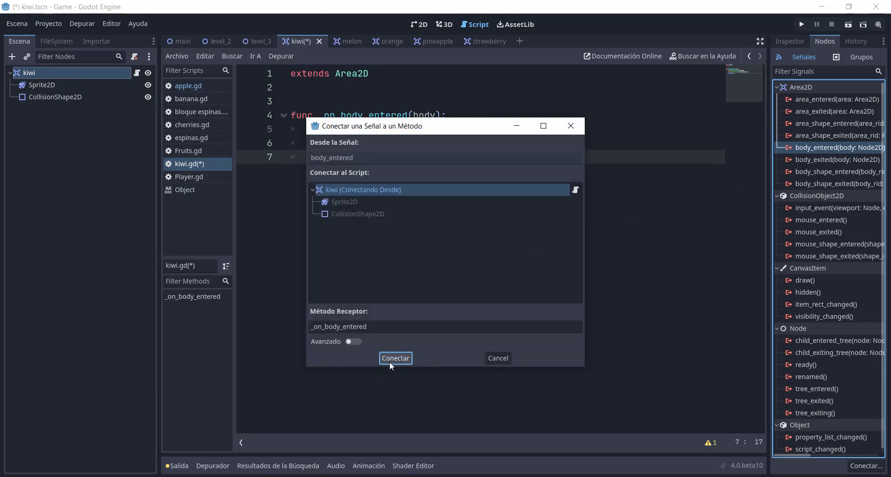
click(391, 358)
click(297, 171)
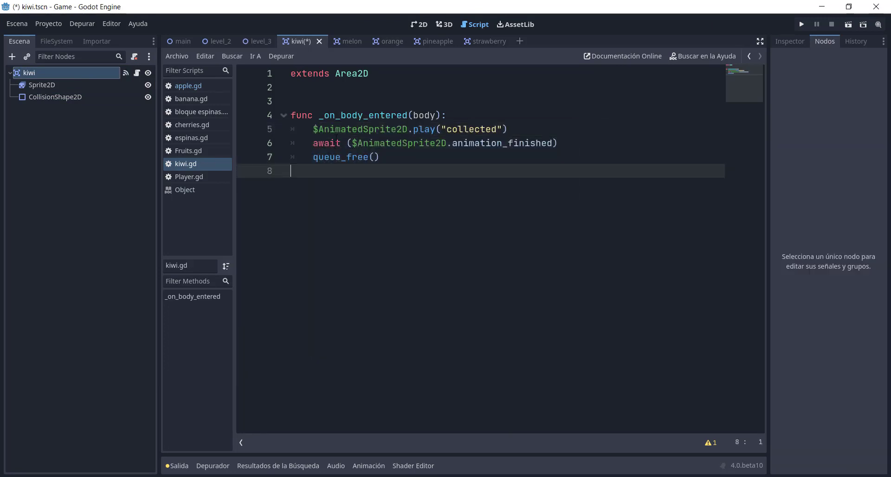
click(342, 129)
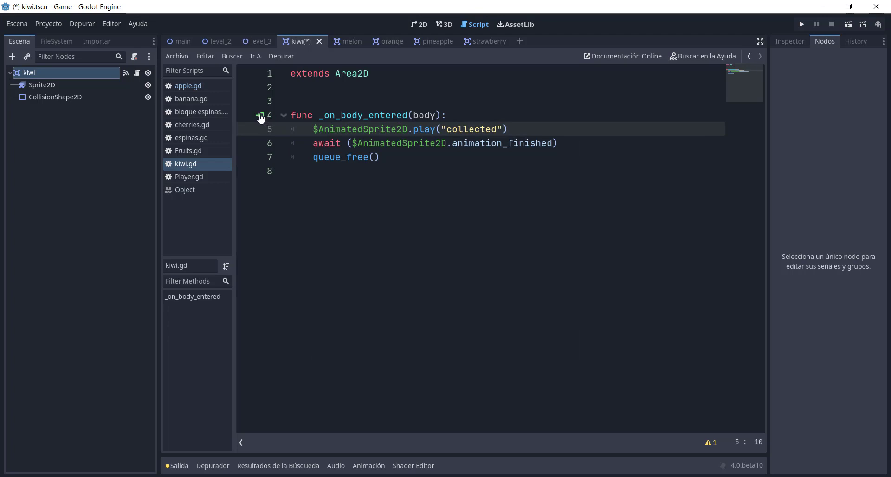
key(ctrl+s)
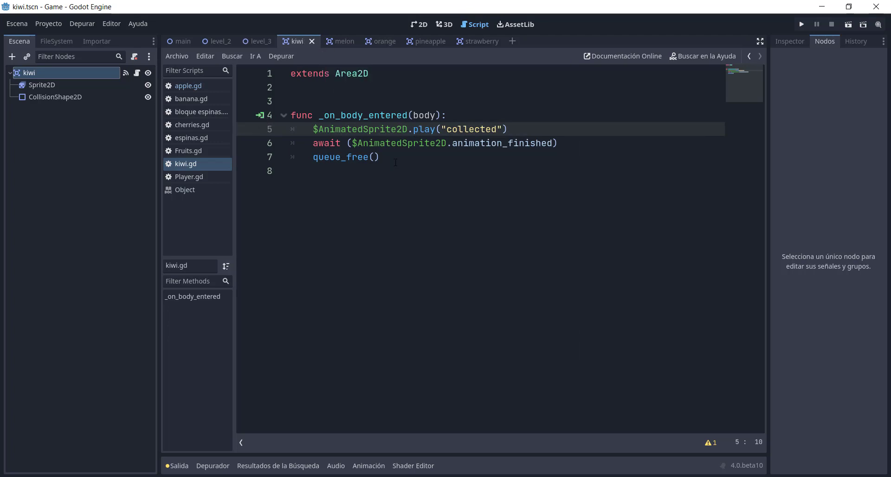
Step: Create a melon.gd script in res://scripts and attach it to the melon root node
click(347, 46)
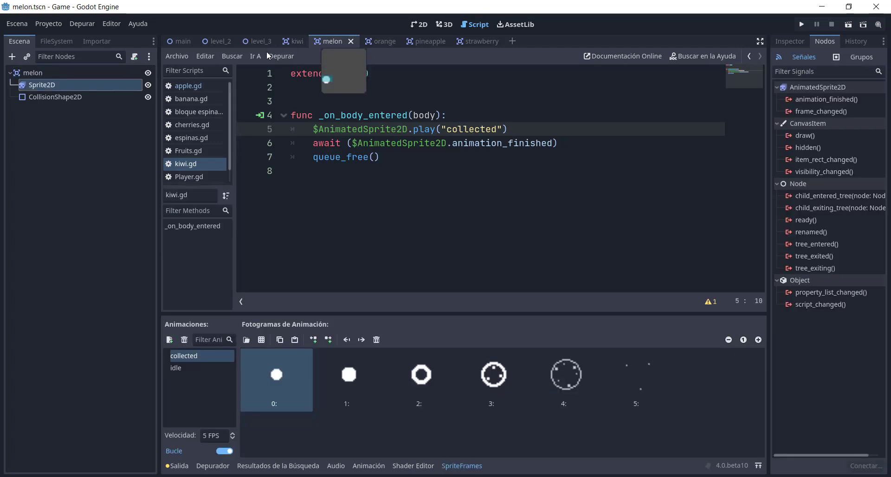
click(78, 74)
click(134, 57)
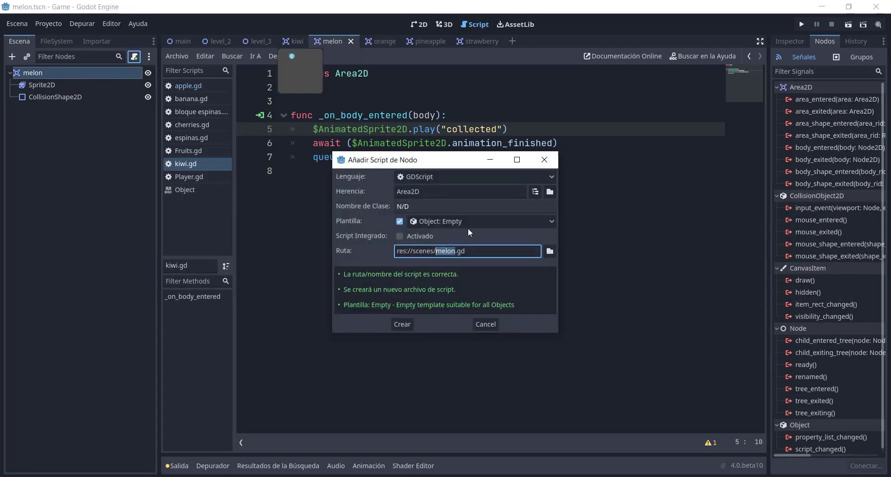
click(552, 253)
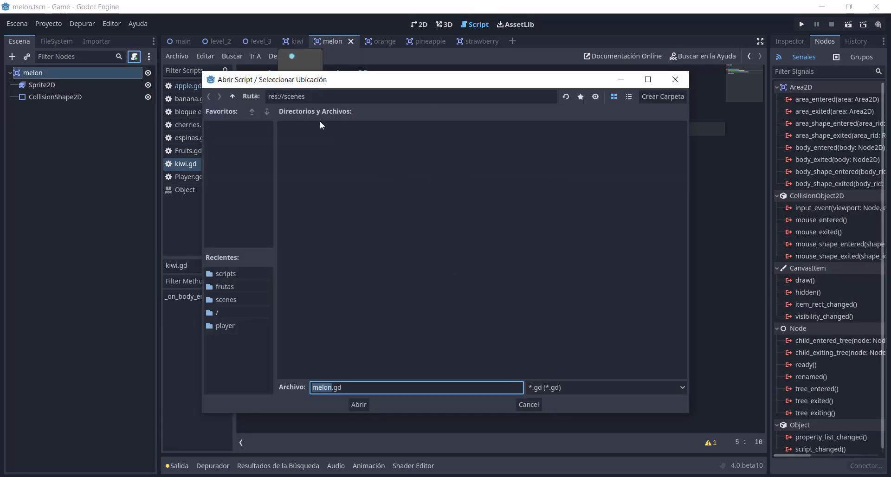
click(233, 96)
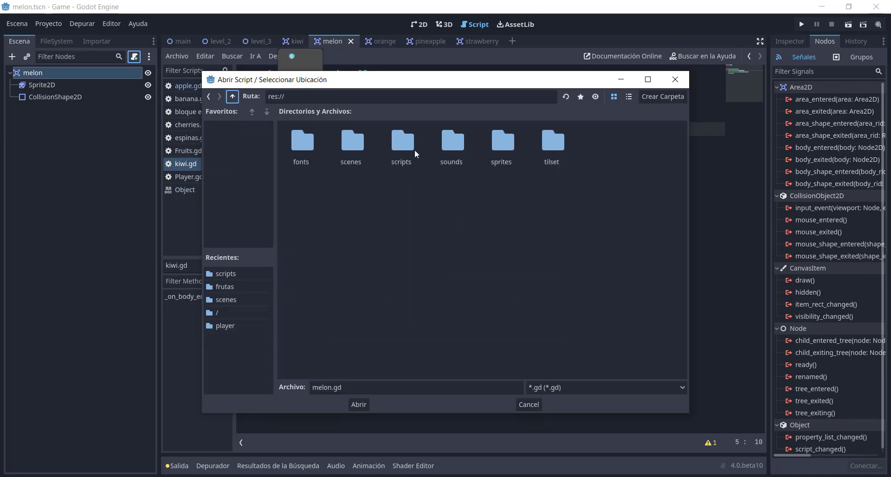
double_click(415, 151)
click(358, 404)
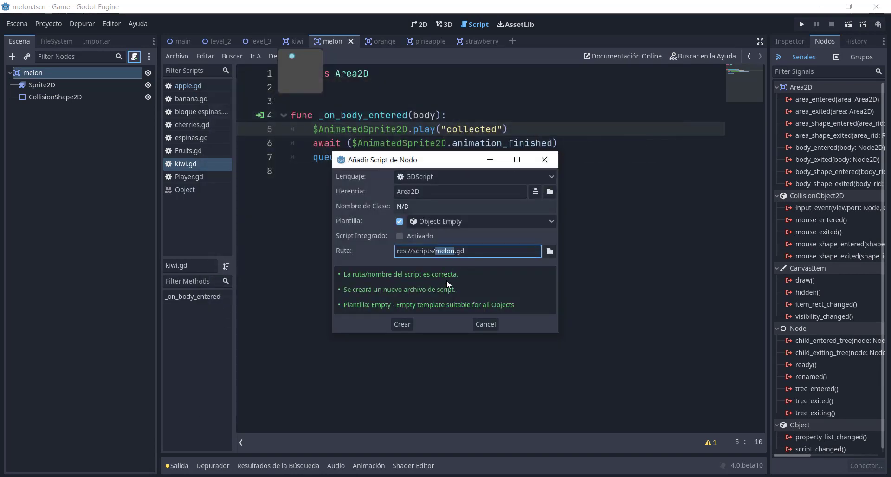
click(397, 322)
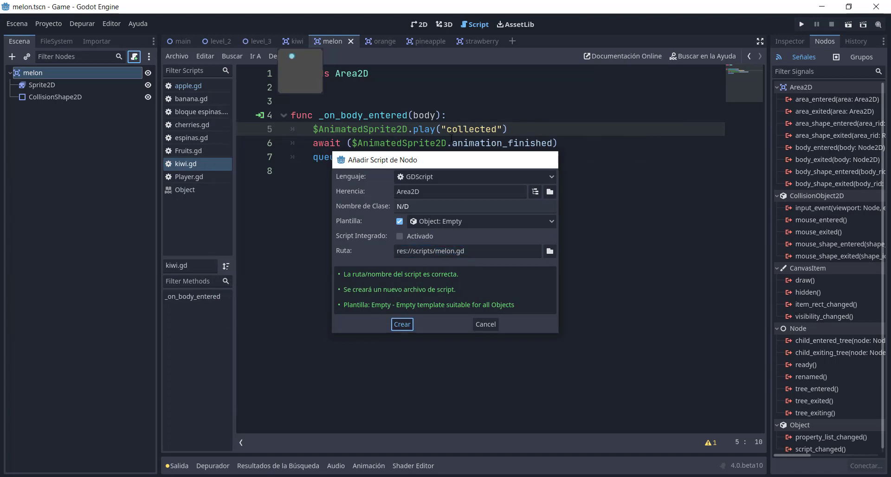
Step: Paste the _on_body_entered function into melon.gd below the extends line and save
key(ctrl+v)
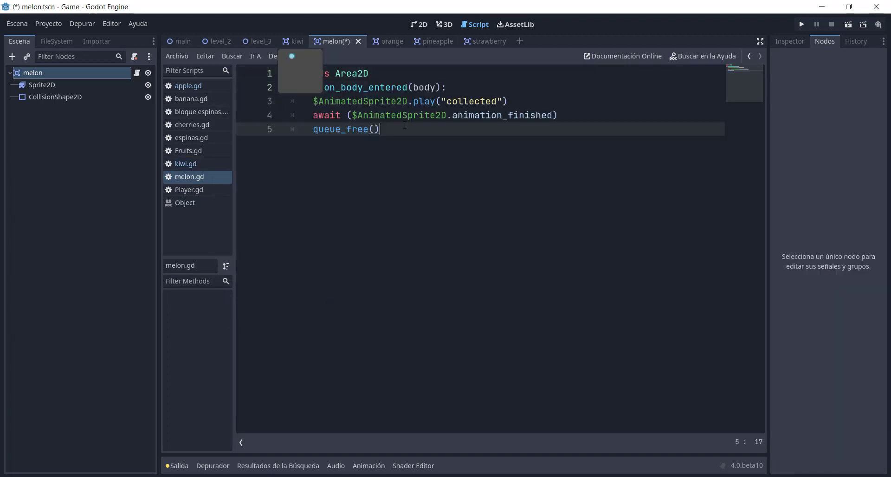
click(385, 73)
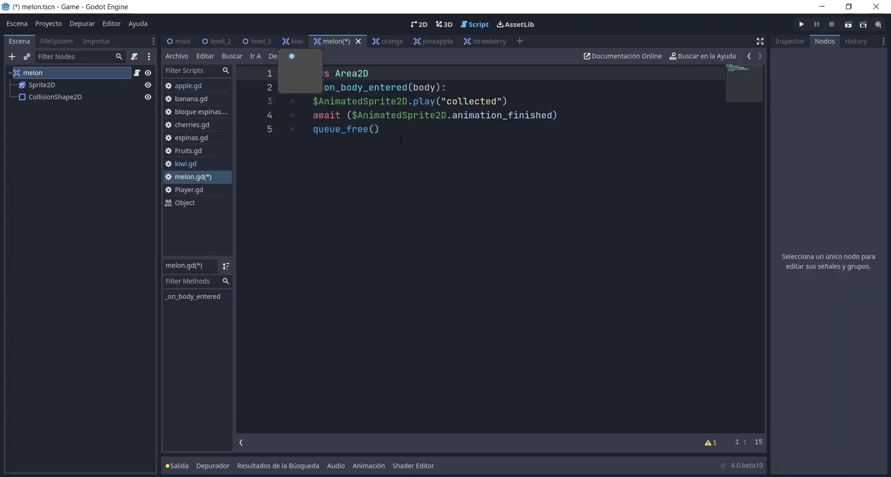
key(Return)
key(Return)
key(Return)
key(ctrl+s)
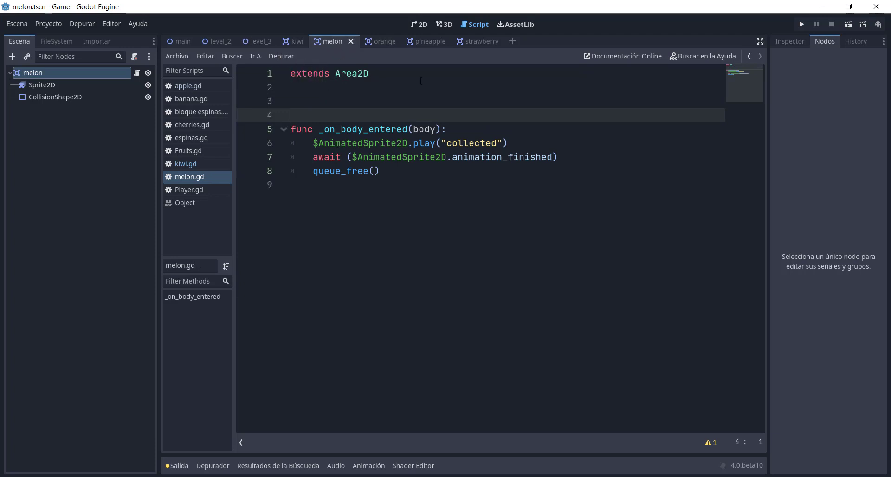
Step: Starting from the orange scene, create the pineapple.gd script in the res://scripts folder
click(383, 40)
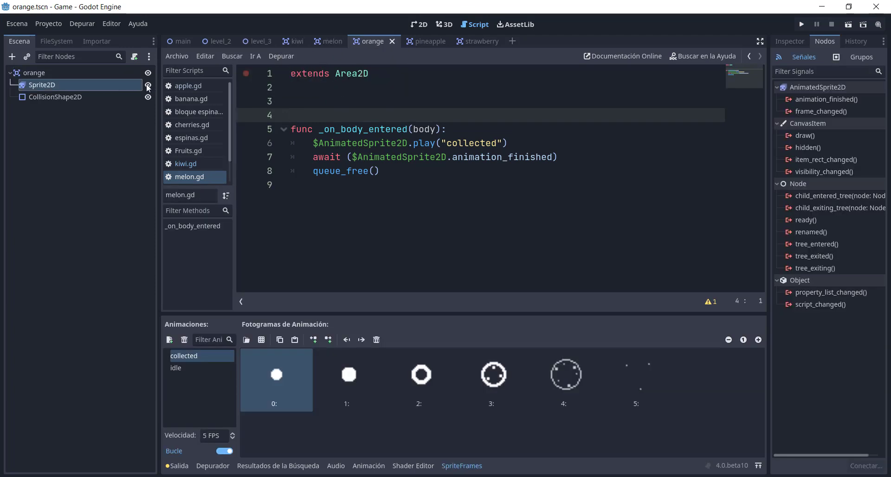
click(127, 74)
click(134, 57)
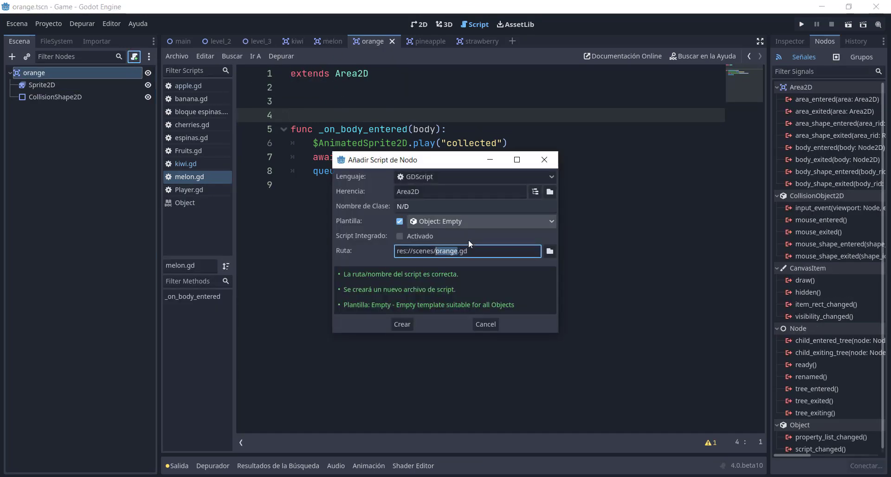
click(547, 252)
double_click(402, 144)
click(359, 404)
click(399, 324)
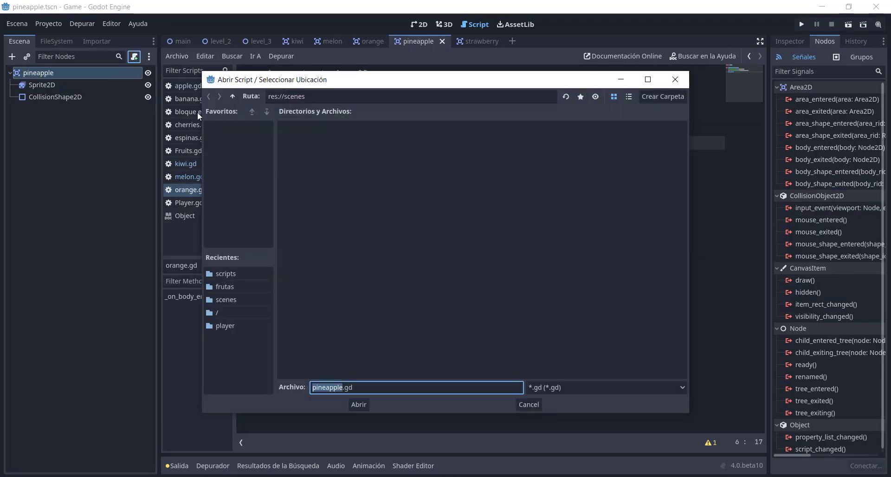
double_click(501, 147)
click(359, 404)
click(400, 325)
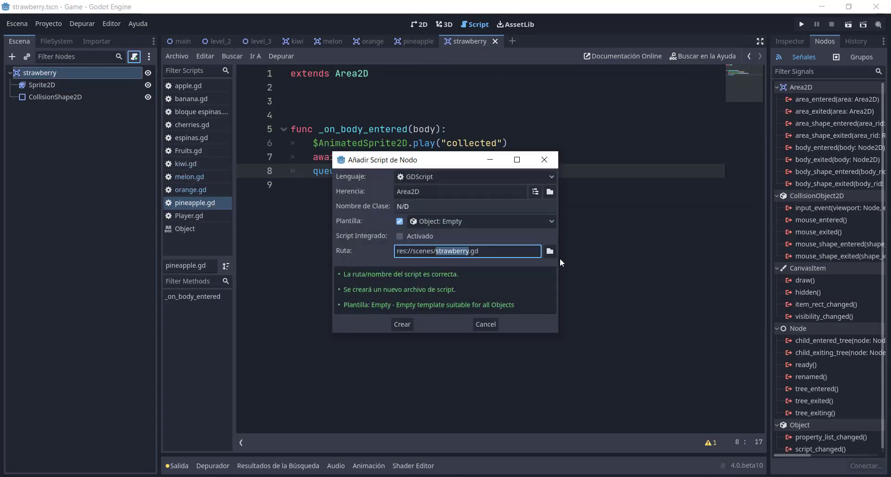
Step: Create strawberry.gd in res://scripts and save it
click(549, 251)
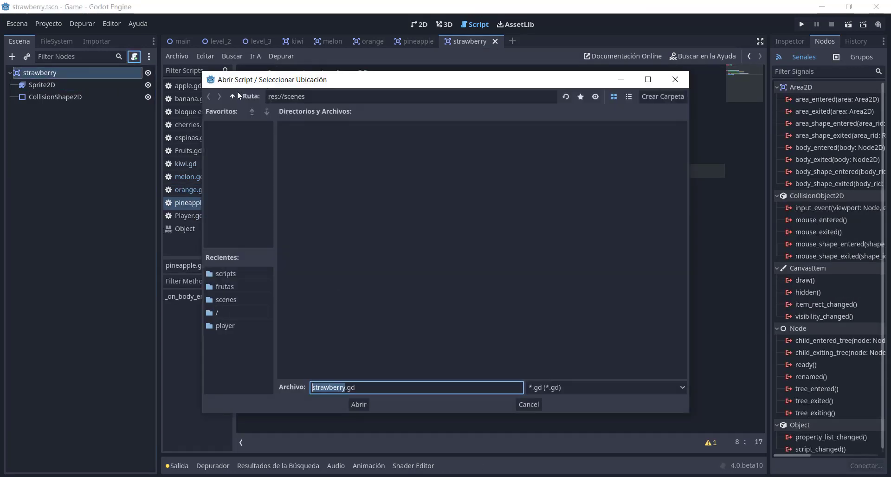
click(359, 404)
click(400, 324)
key(ctrl+s)
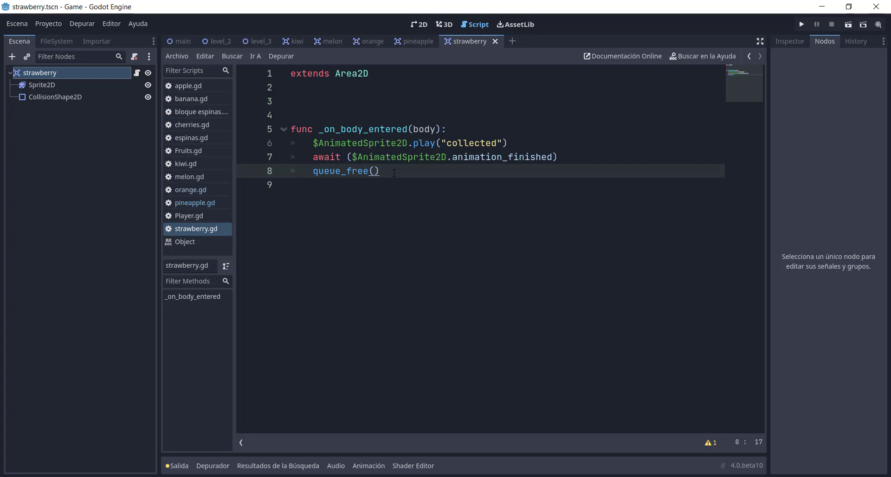
Step: Connect body_entered for the melon, orange and strawberry scenes, then save all scenes
click(199, 217)
click(193, 205)
click(335, 42)
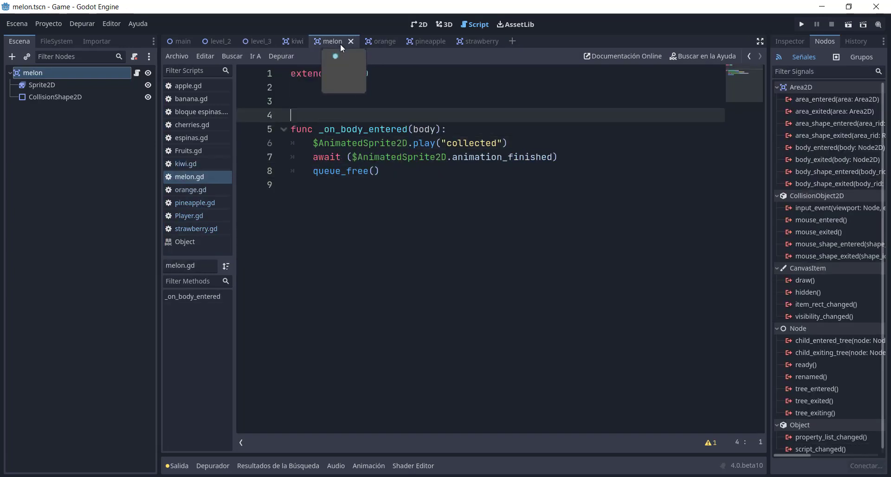
double_click(831, 148)
click(396, 358)
click(380, 41)
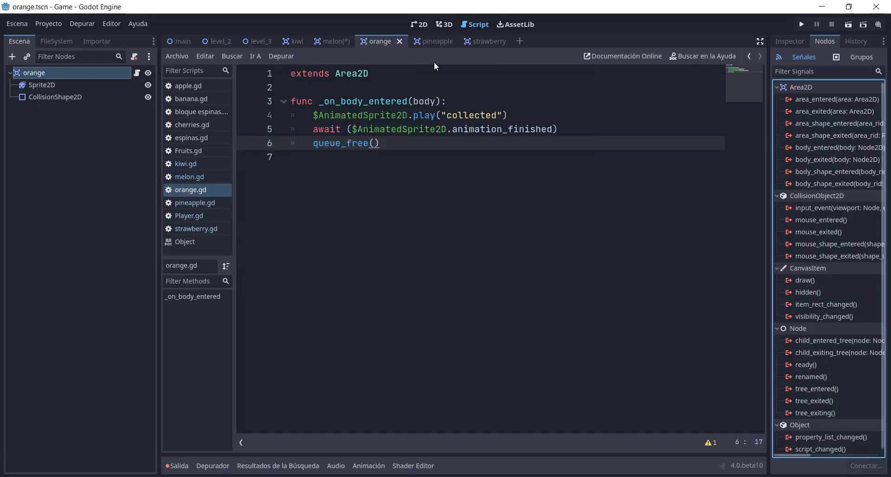
double_click(832, 147)
click(396, 358)
click(477, 41)
double_click(831, 147)
click(396, 358)
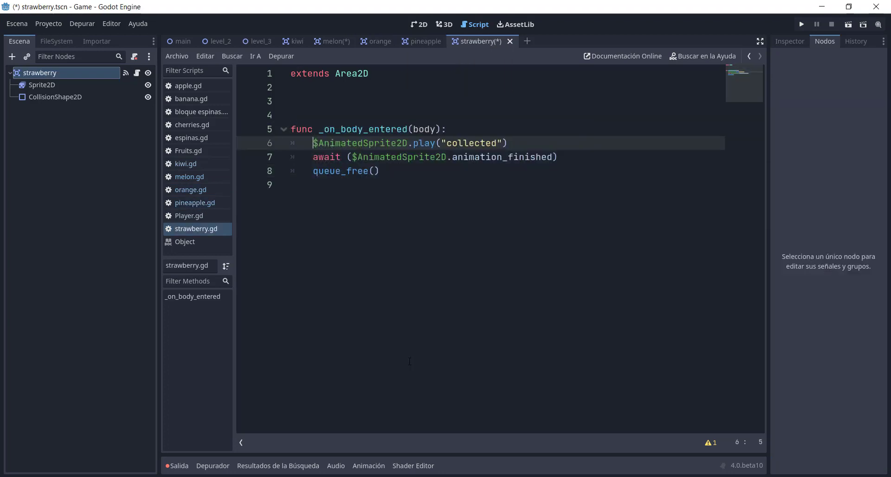
key(ctrl+shift+alt+s)
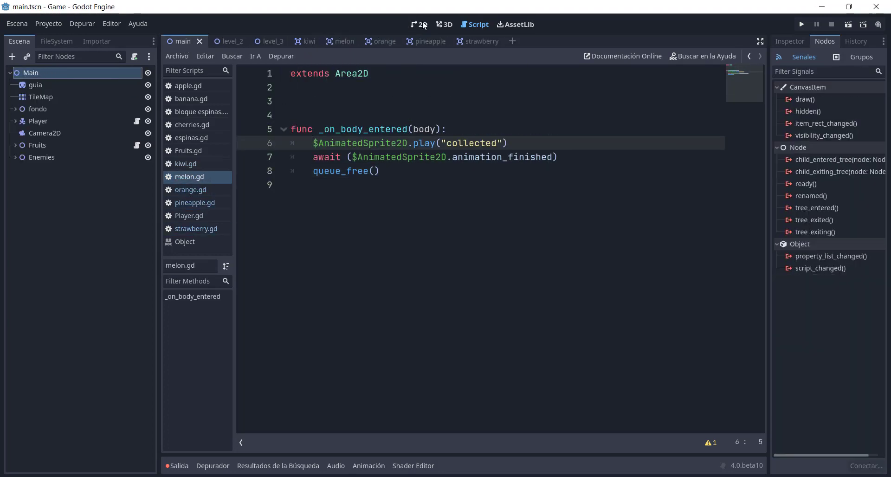
Step: Set the kiwi's AnimatedSprite2D animation to idle
click(420, 24)
scroll(475, 153, down, 2)
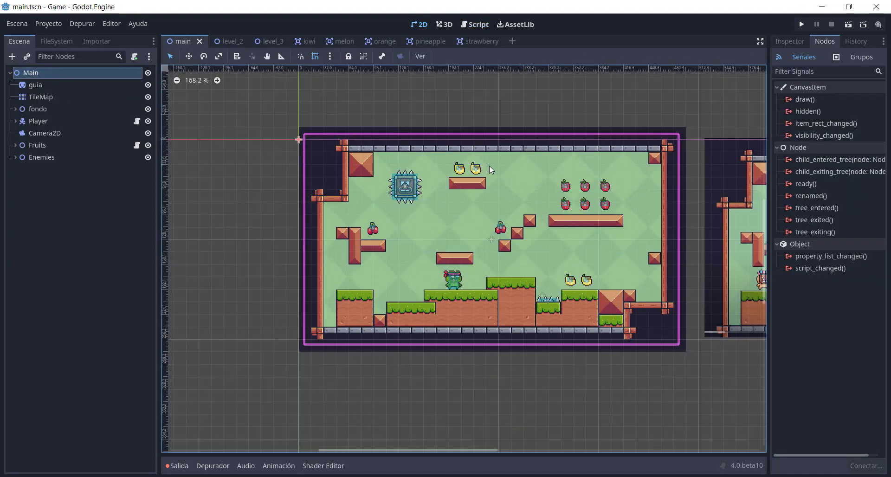
click(223, 46)
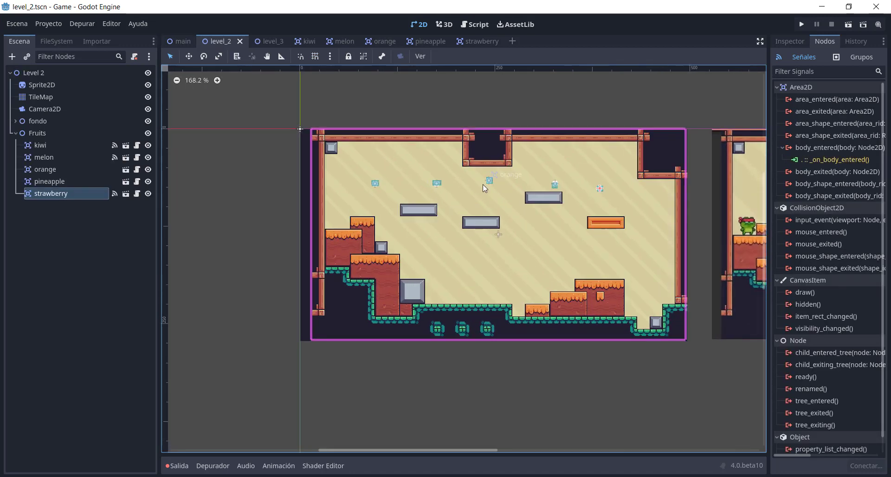
scroll(483, 184, up, 3)
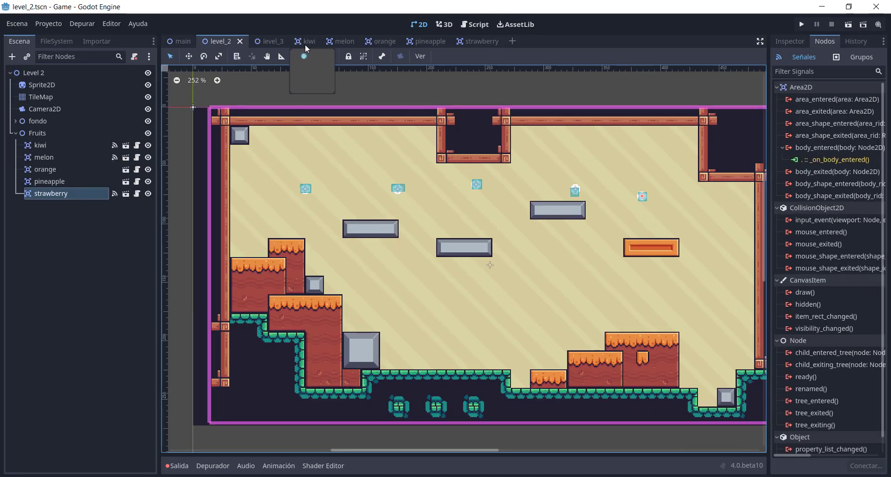
click(305, 44)
click(136, 76)
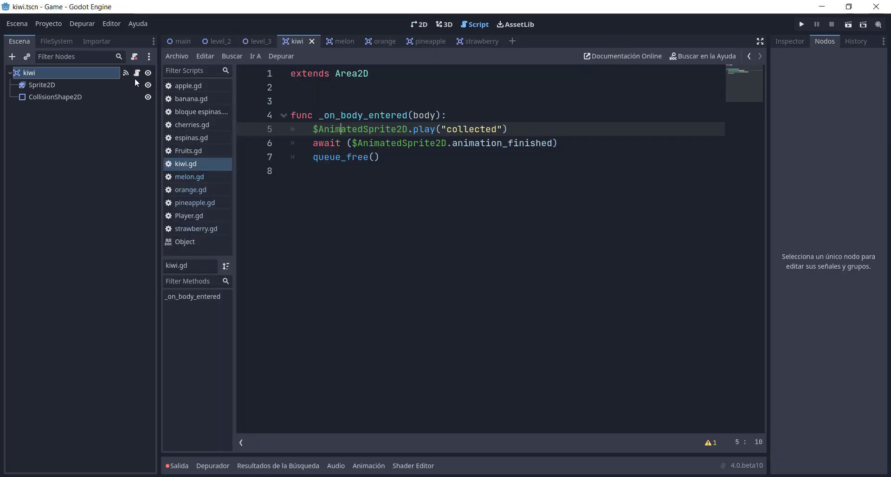
click(54, 85)
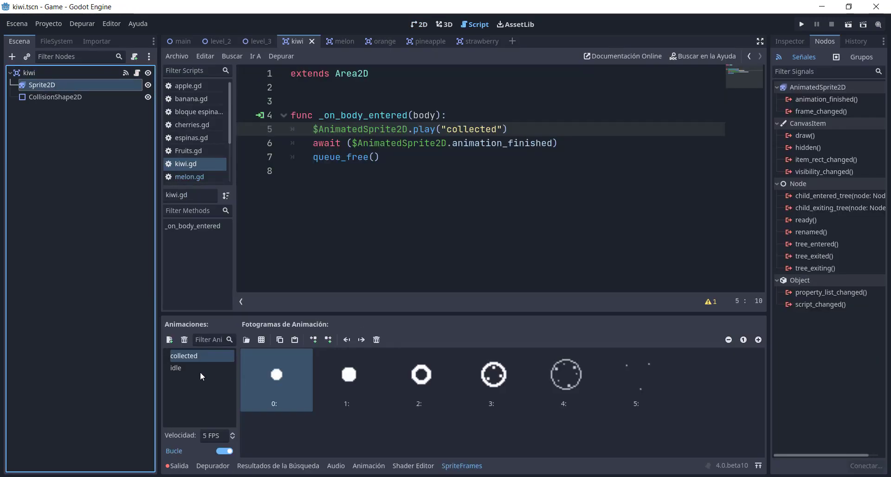
click(795, 43)
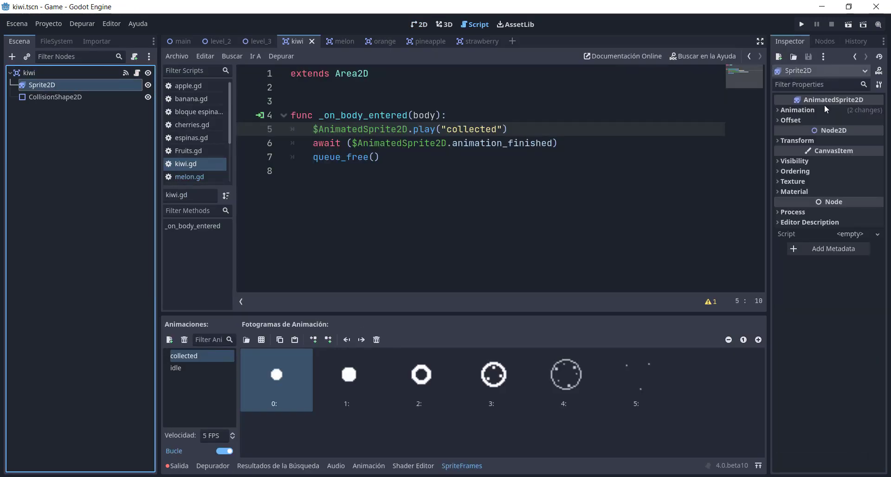
click(801, 110)
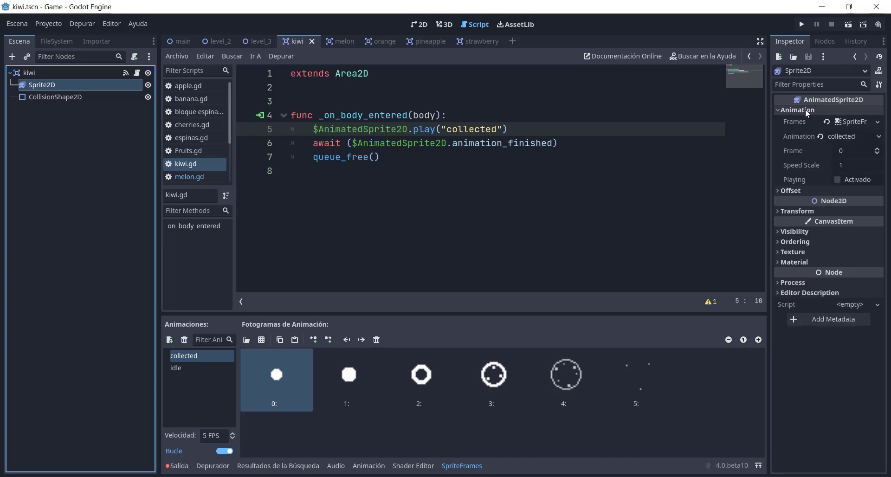
click(846, 136)
click(838, 159)
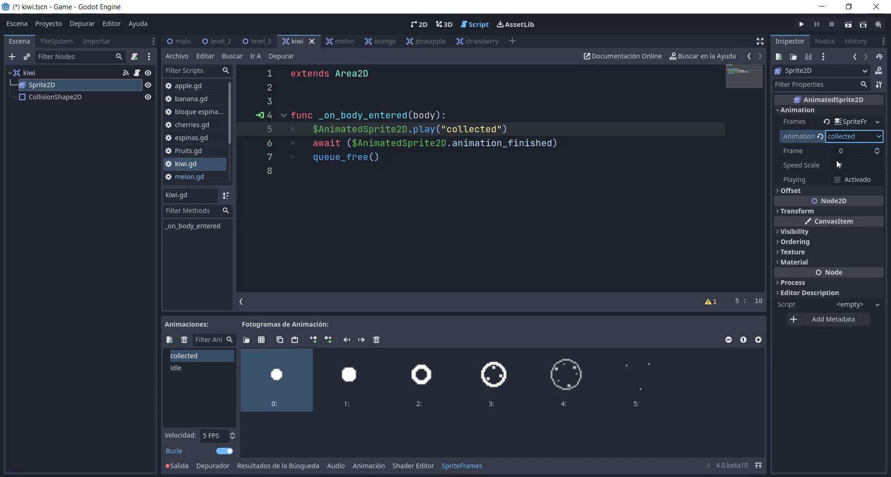
Step: Set the melon and orange sprites' animation to idle and save both scenes
click(350, 40)
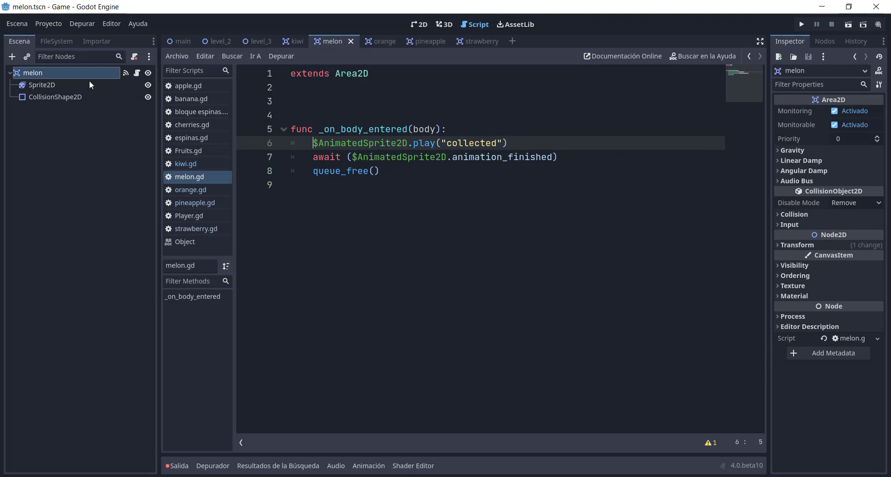
click(842, 110)
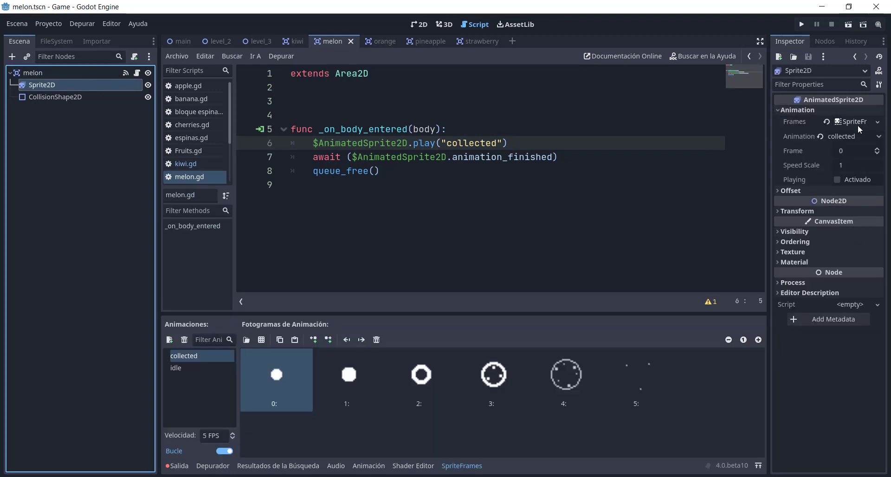
click(857, 139)
click(850, 158)
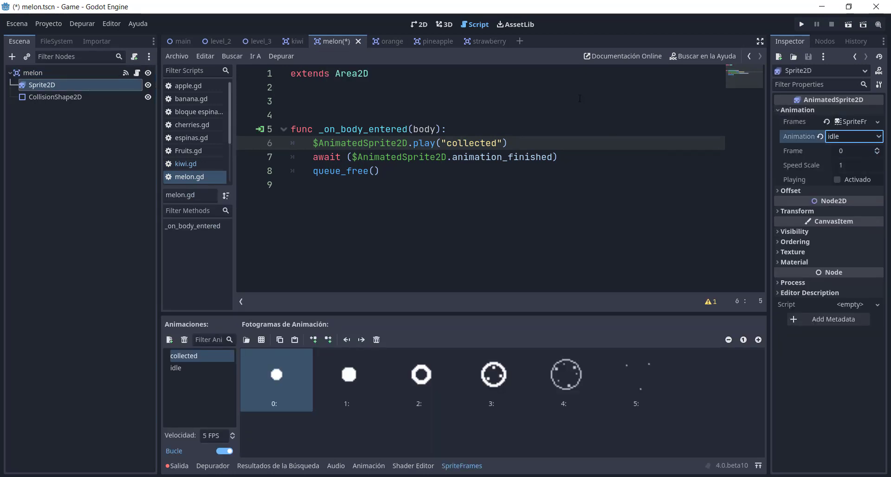
key(ctrl+s)
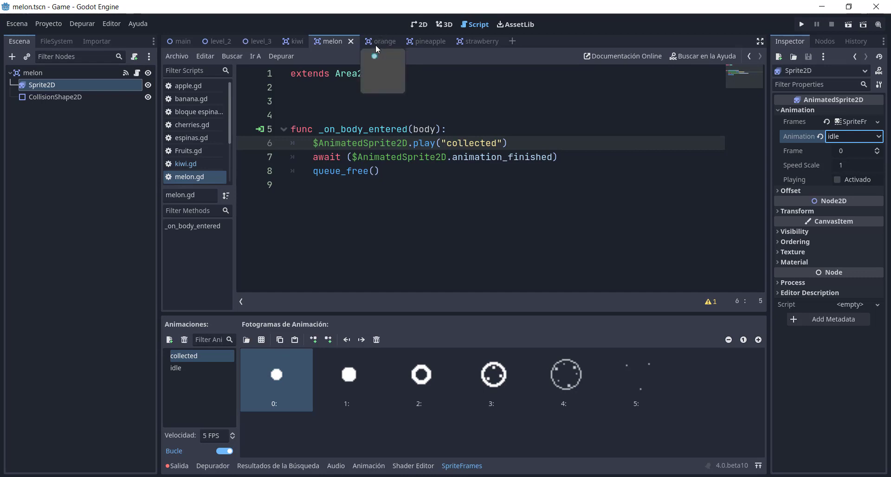
click(384, 41)
click(25, 86)
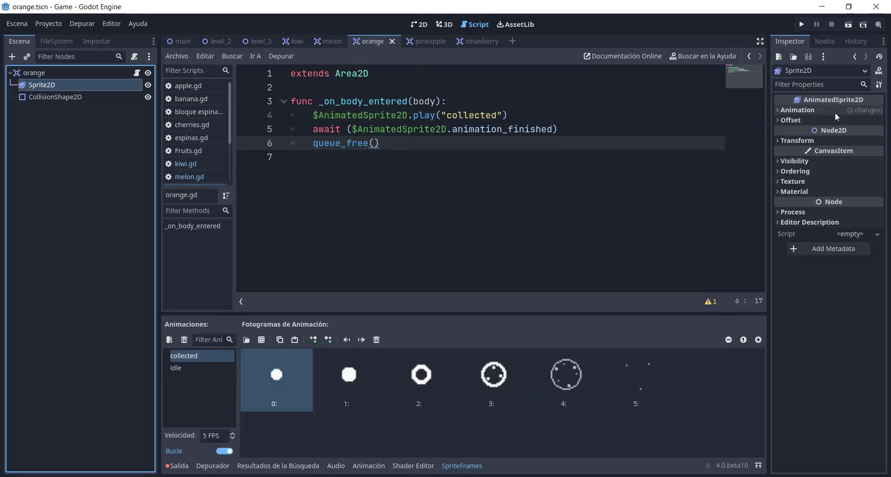
click(834, 112)
click(860, 135)
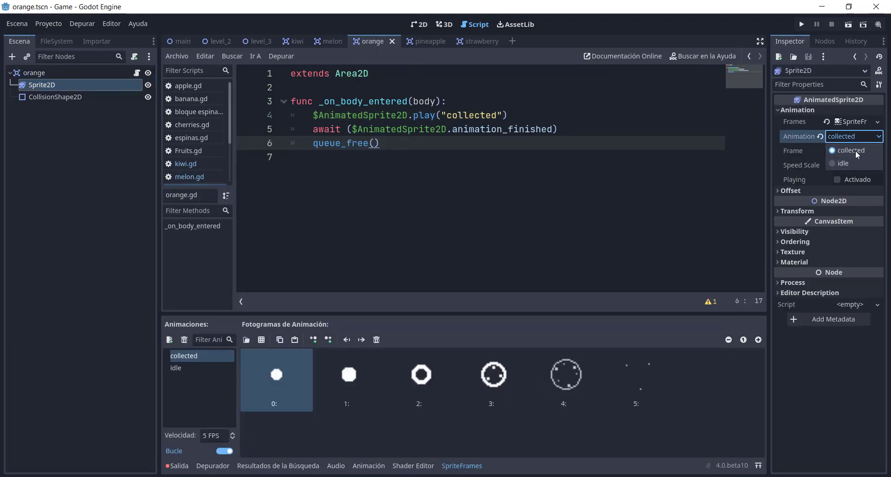
click(856, 160)
key(ctrl+s)
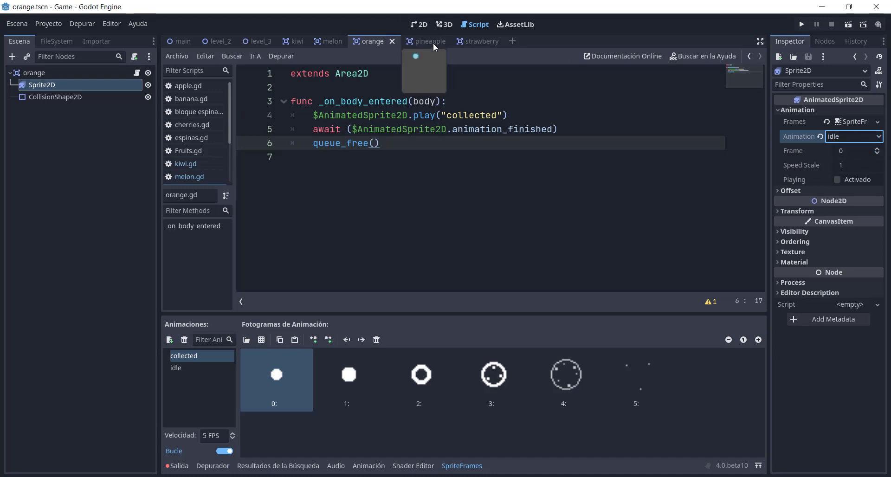
Step: Set the pineapple and strawberry sprites' animation to idle and save both scenes
click(433, 42)
click(113, 86)
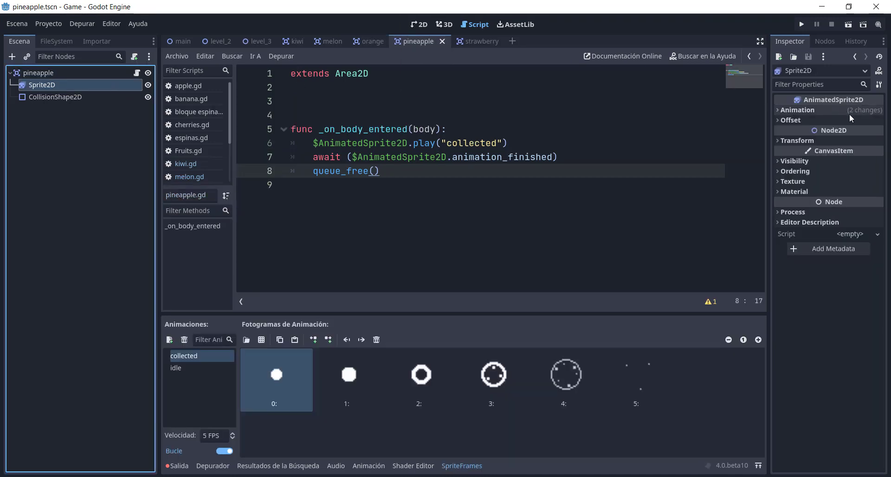
click(798, 110)
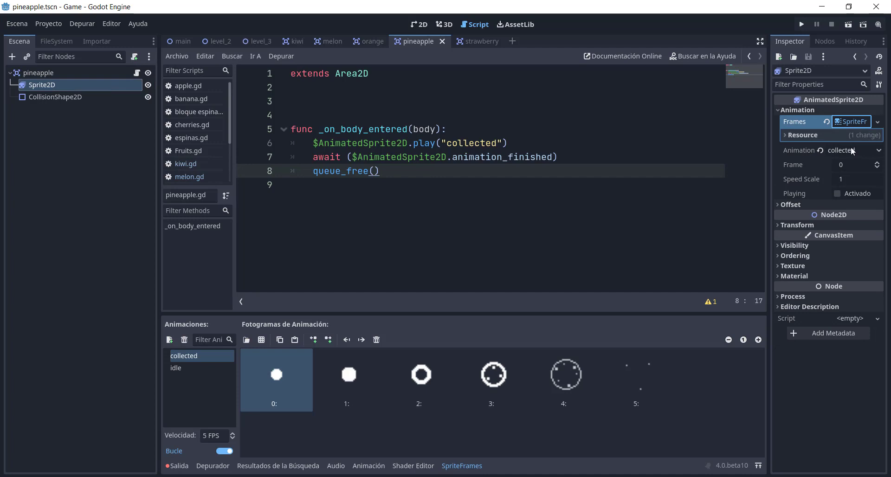
click(855, 150)
click(854, 177)
key(ctrl+s)
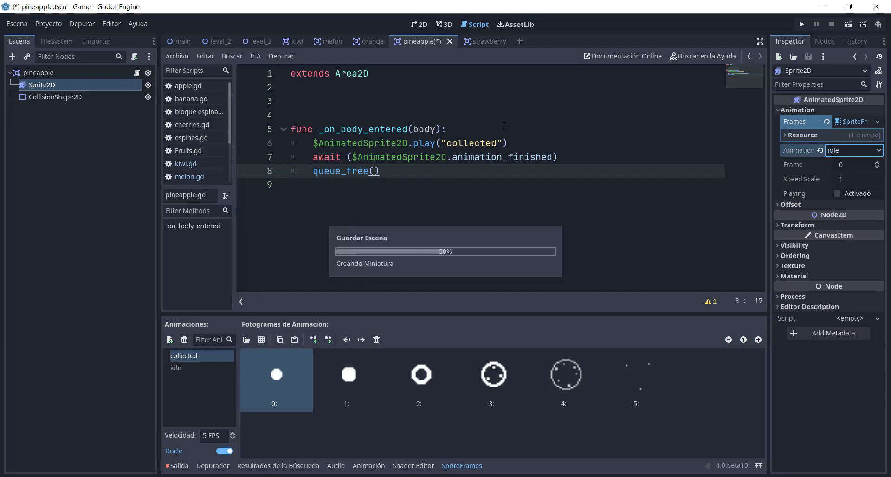
click(468, 41)
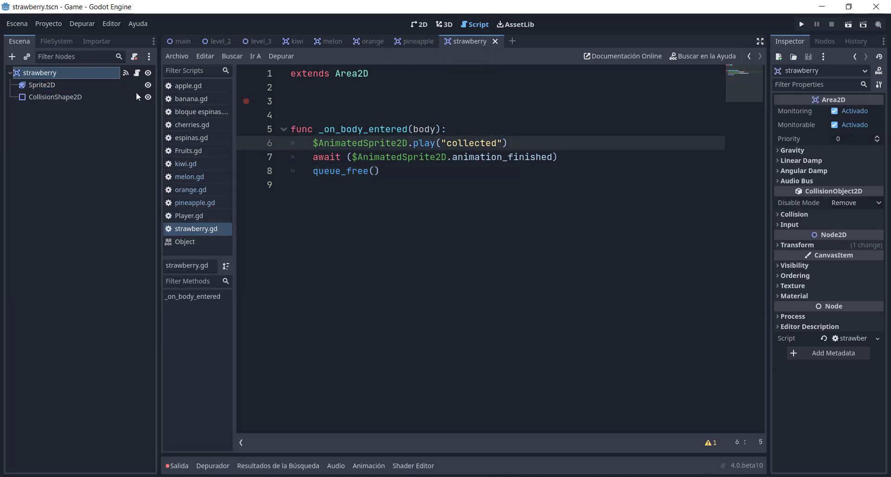
click(78, 85)
click(830, 114)
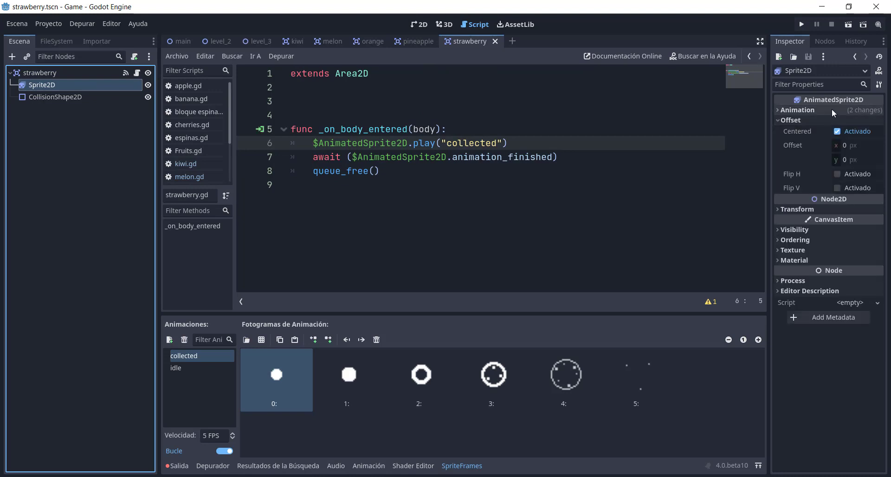
click(857, 137)
click(828, 151)
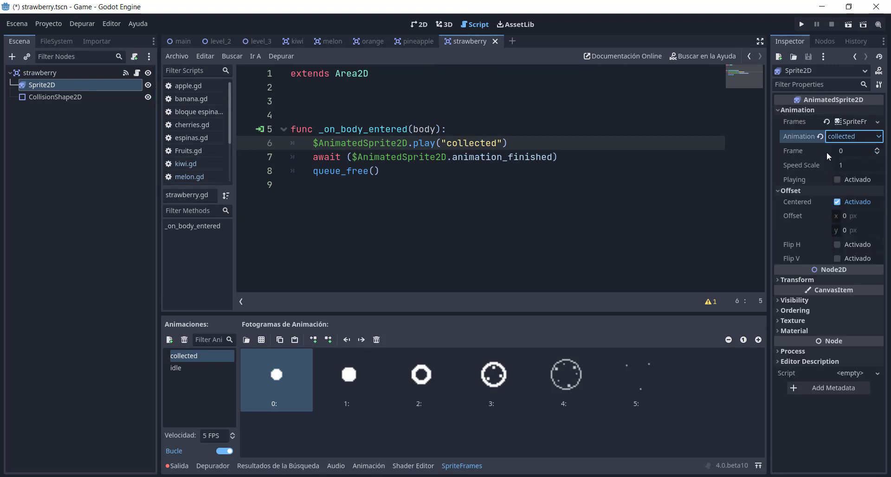
key(ctrl+s)
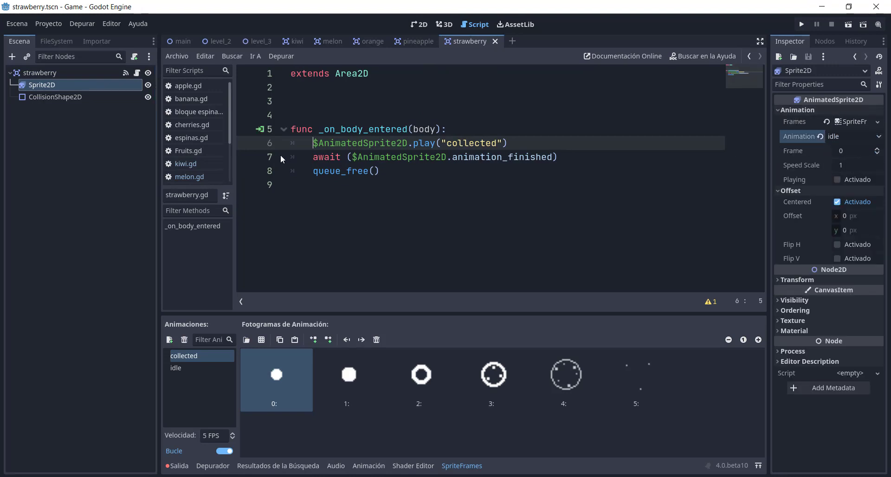
click(316, 191)
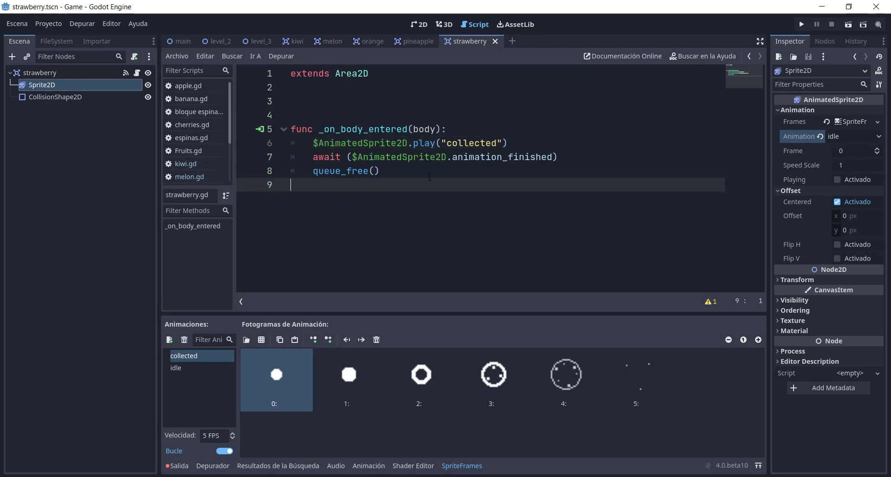
Step: In level_2, duplicate the kiwi pickup and move the copy and the original to new spots
click(419, 24)
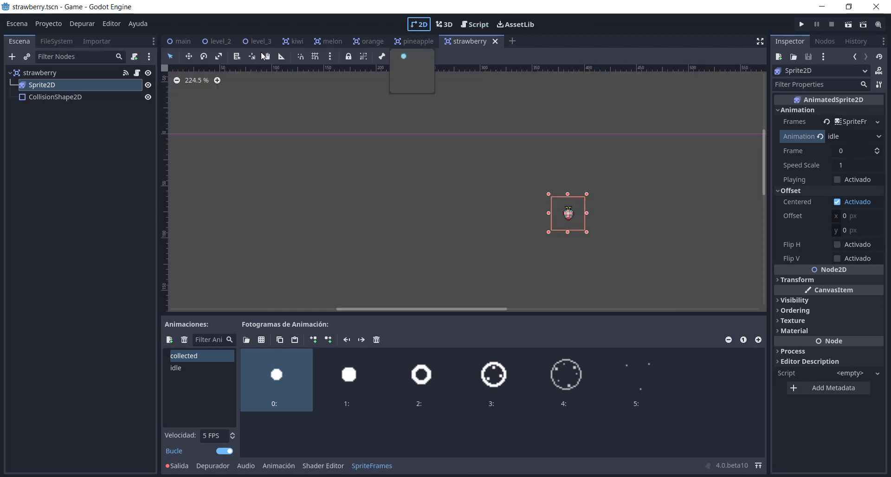
click(181, 42)
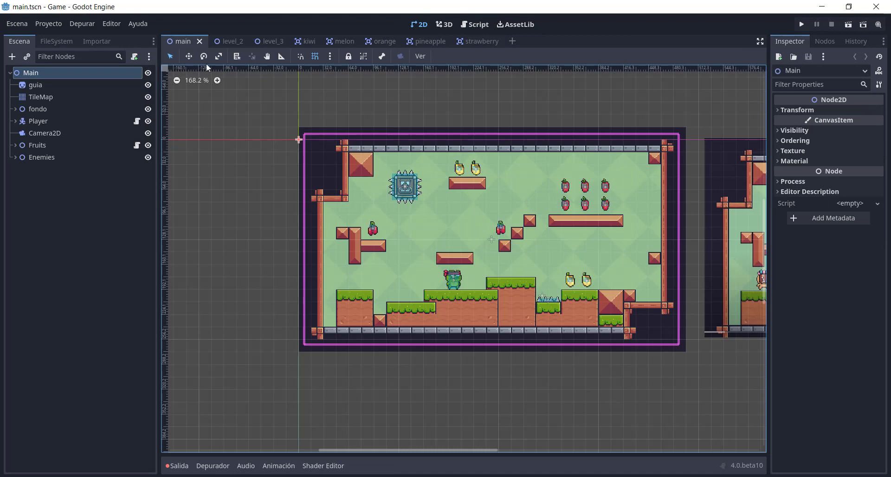
click(224, 41)
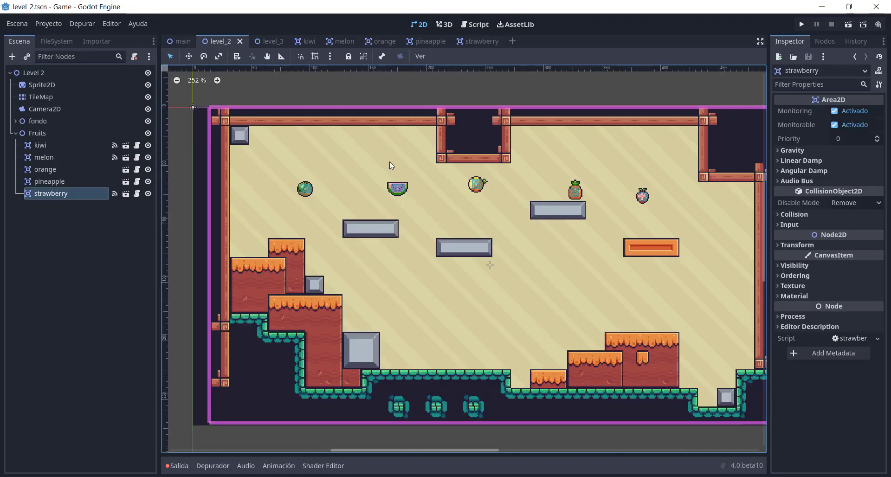
scroll(477, 202, down, 6)
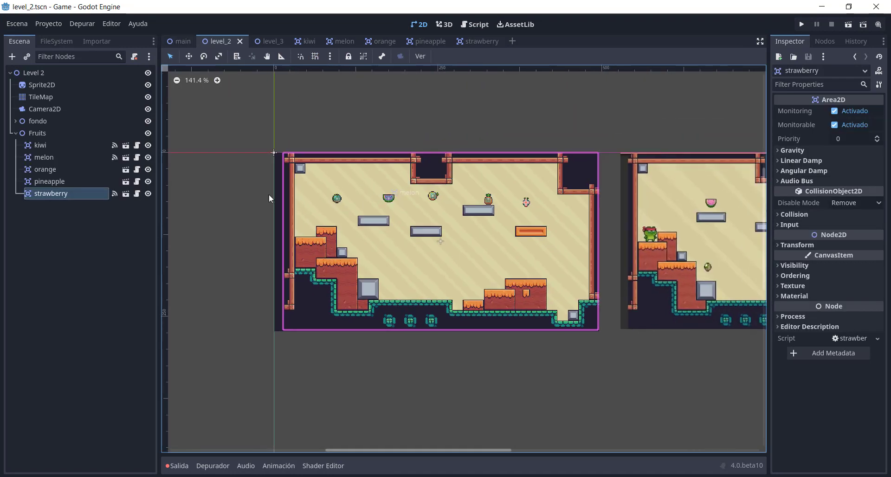
scroll(296, 221, up, 3)
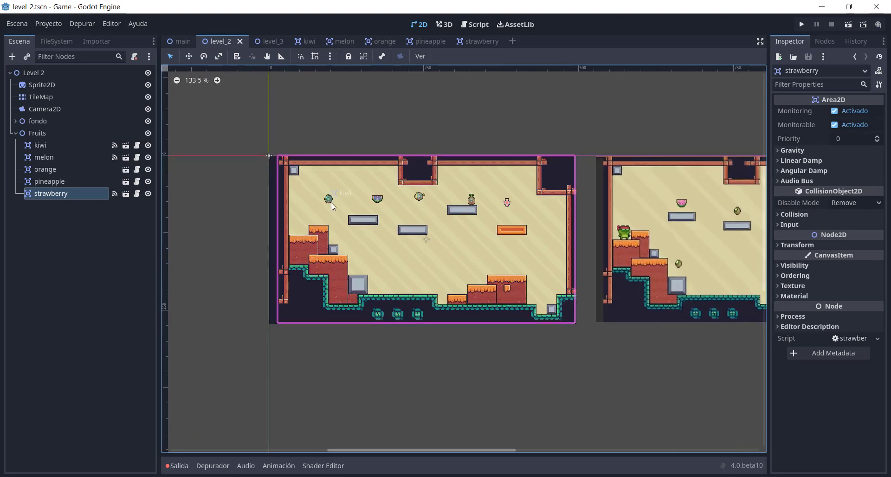
click(62, 144)
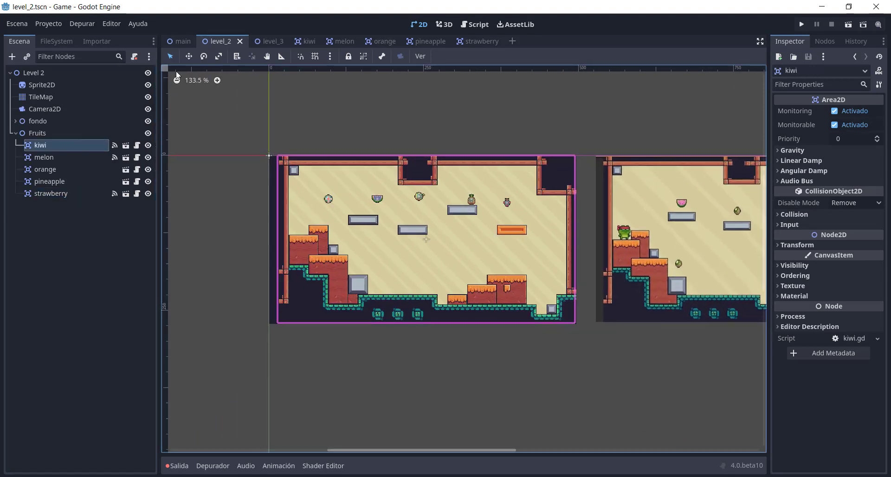
click(189, 56)
key(ctrl+d)
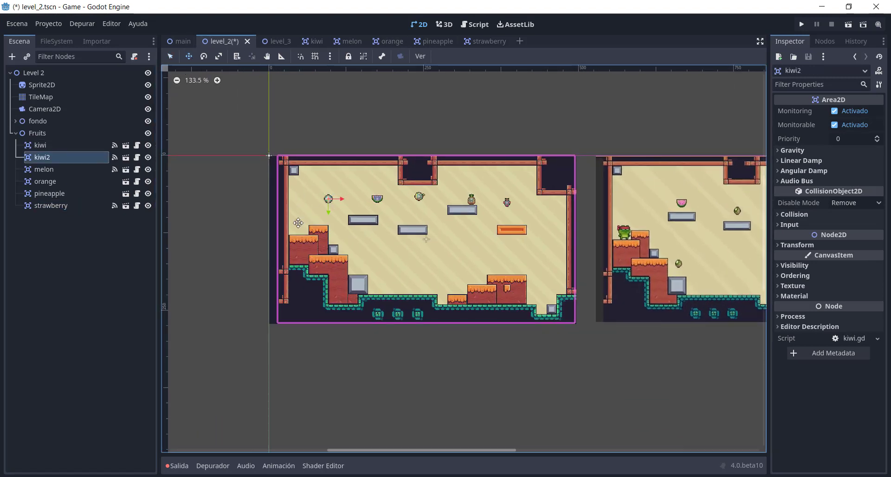
drag(340, 201, 426, 217)
scroll(408, 218, down, 1)
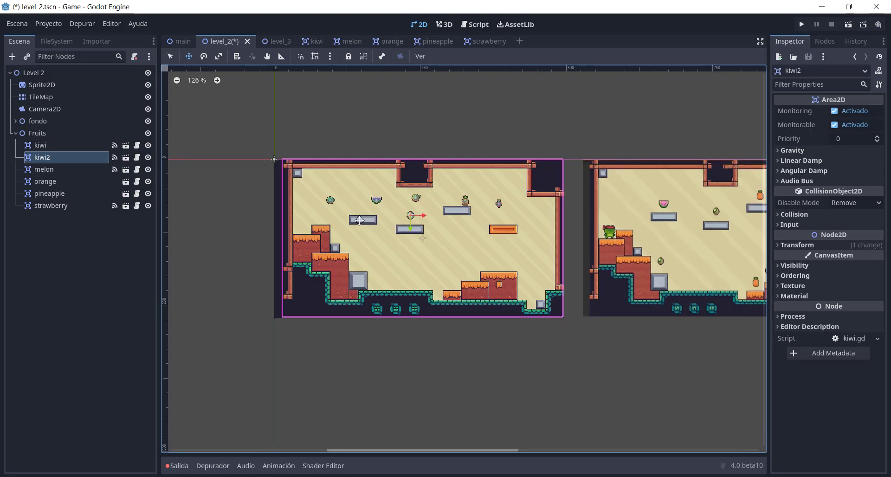
scroll(320, 218, down, 1)
click(83, 146)
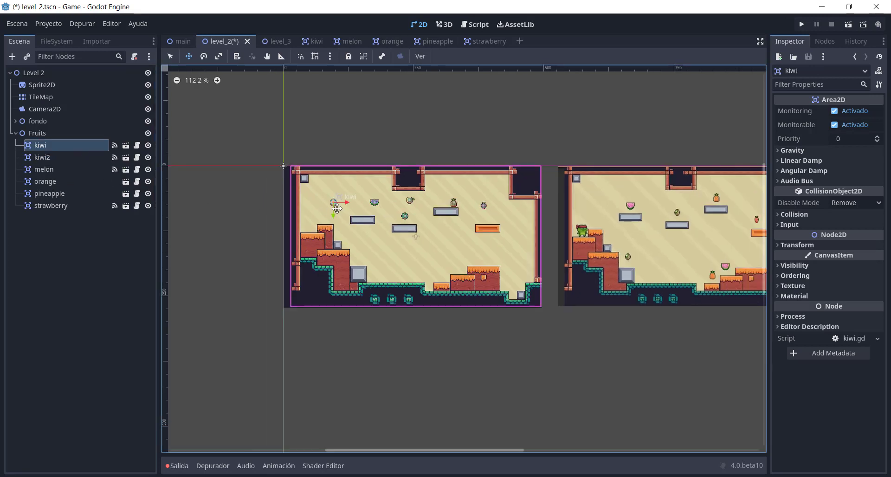
drag(331, 208, 365, 259)
Step: Nudge the pineapple left, move the melon down and left, and duplicate the melon
click(54, 169)
click(54, 180)
click(48, 206)
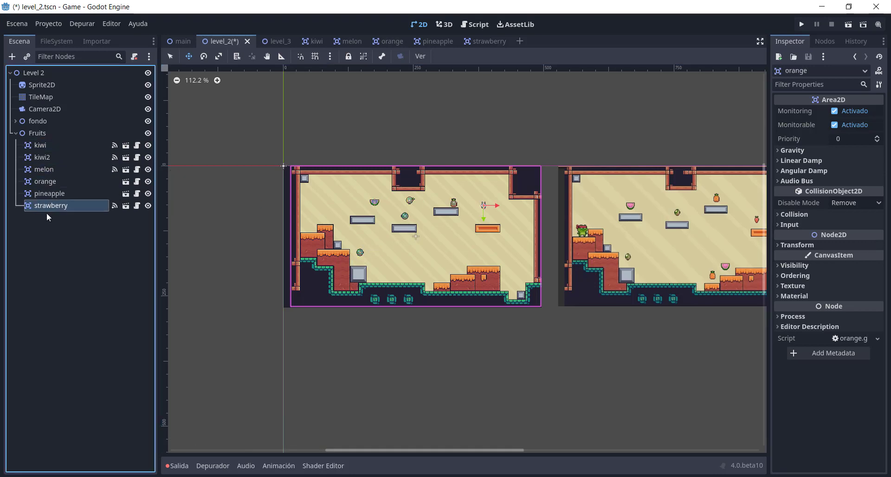
click(49, 193)
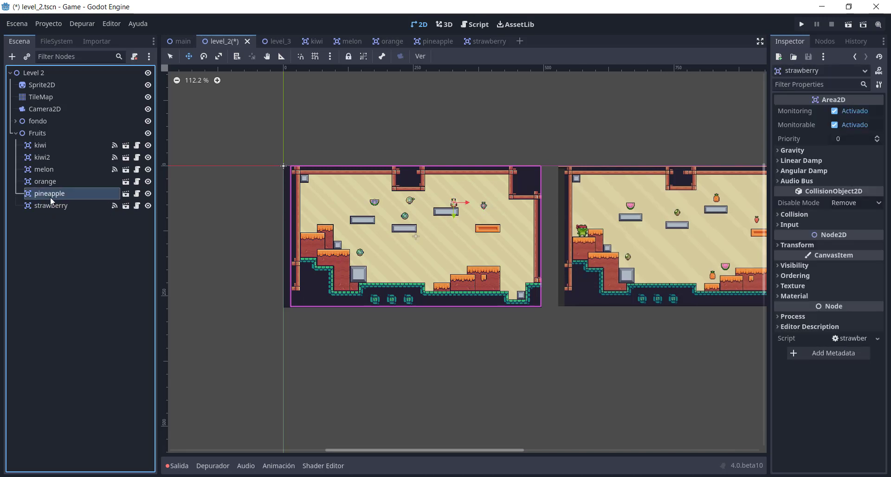
scroll(458, 190, up, 1)
drag(462, 204, 455, 202)
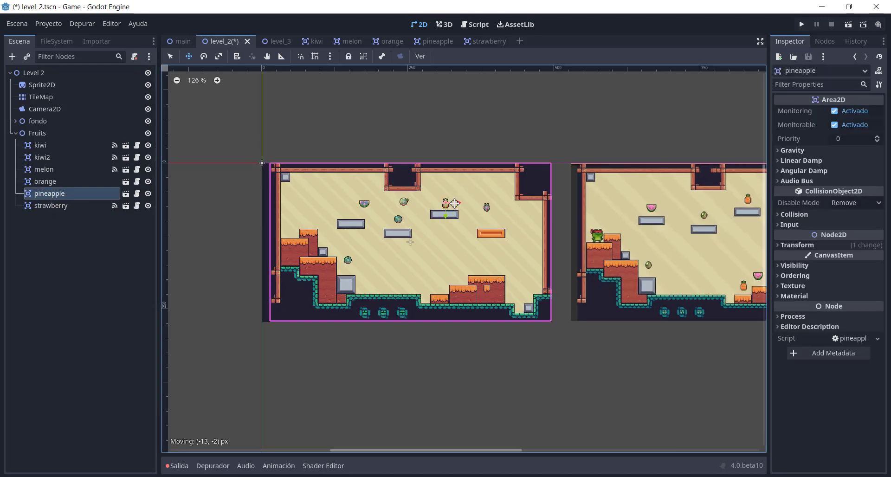
scroll(452, 204, down, 1)
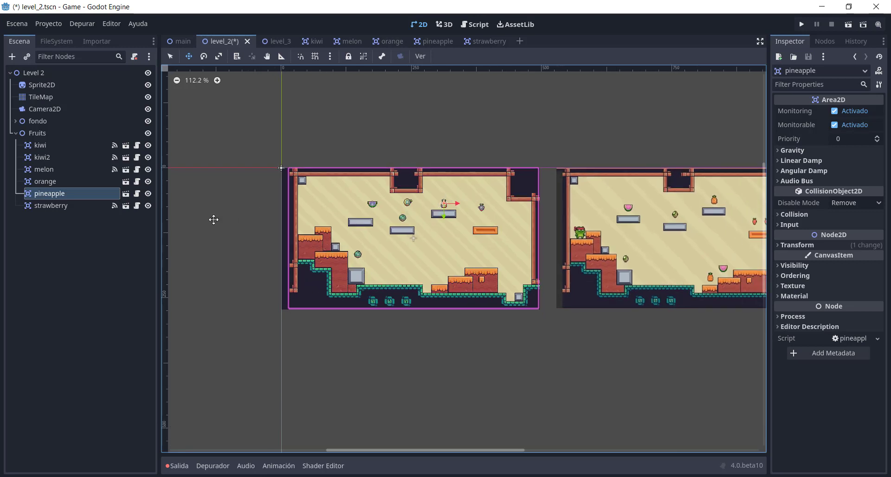
click(72, 171)
mouse_move(382, 197)
mouse_down()
mouse_move(369, 203)
mouse_move(436, 270)
mouse_up()
scroll(369, 203, down, 1)
key(ctrl+d)
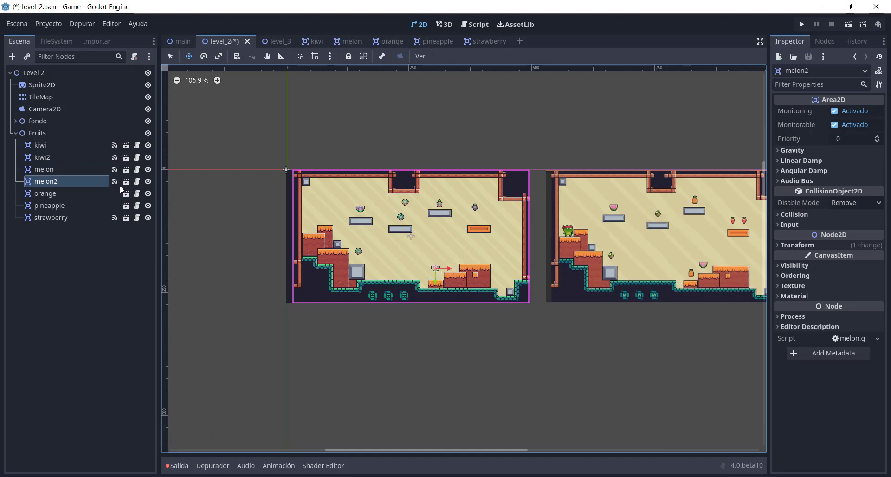
Step: Duplicate the pineapple, place the melon and pineapple copies, then lower and duplicate the strawberry
click(59, 208)
key(ctrl+d)
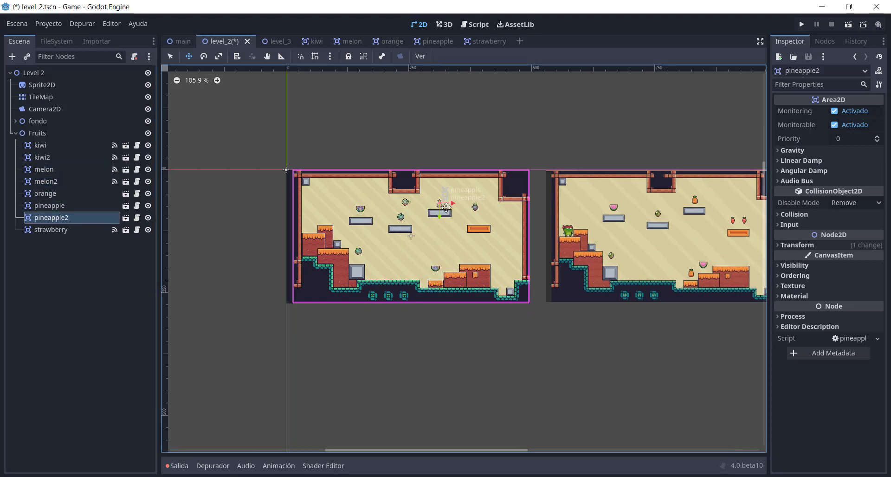
mouse_move(440, 204)
mouse_down()
mouse_move(438, 257)
mouse_move(430, 257)
mouse_move(443, 267)
mouse_up()
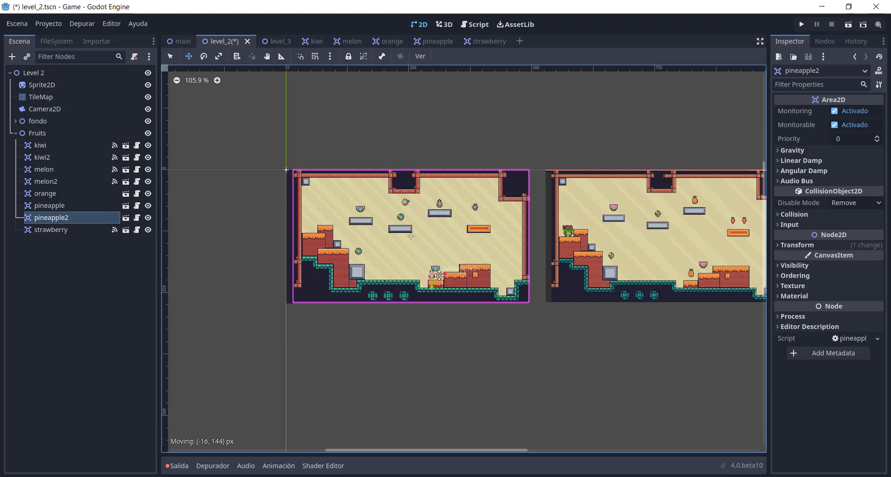
click(67, 183)
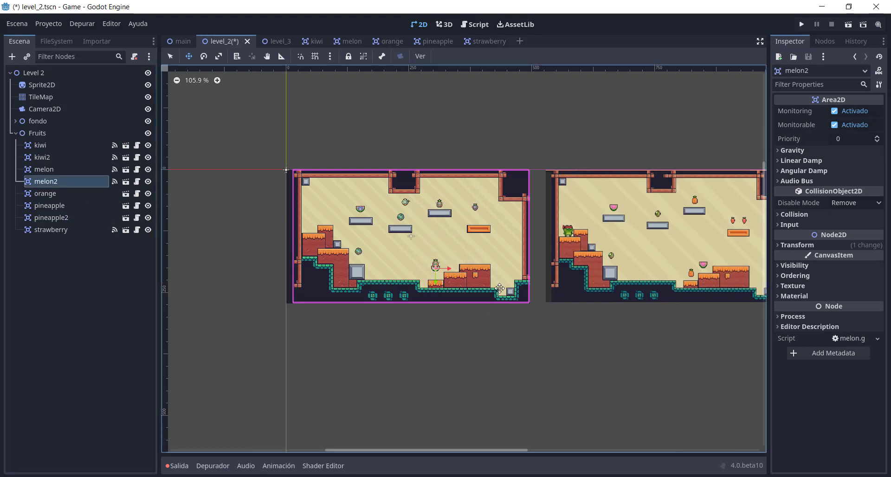
drag(484, 265, 453, 265)
click(51, 217)
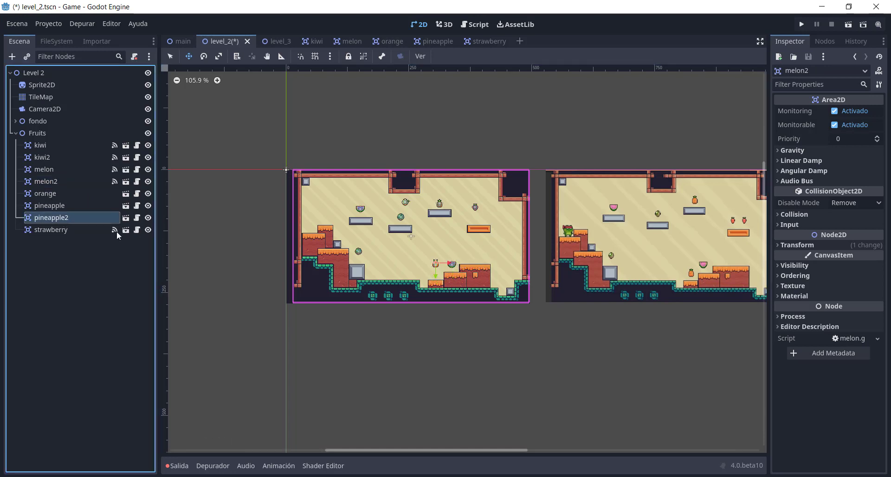
mouse_move(432, 270)
mouse_down()
mouse_move(427, 281)
mouse_move(430, 274)
mouse_up()
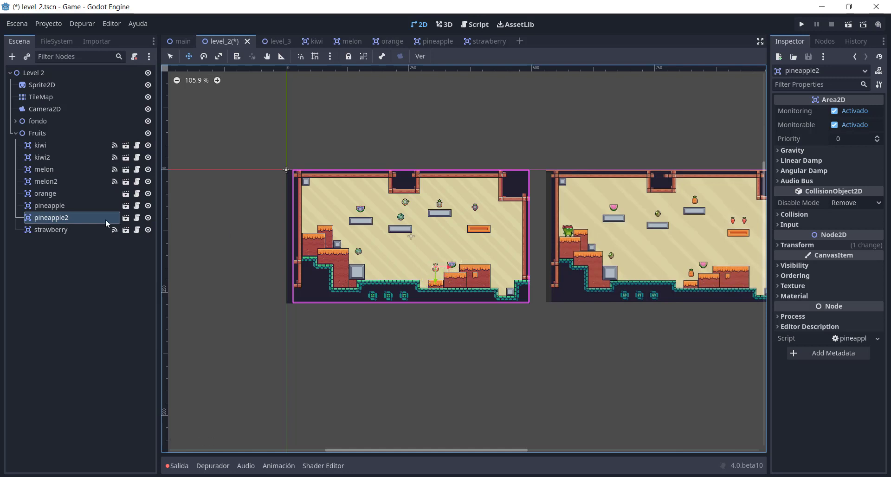
click(77, 233)
drag(498, 222, 497, 232)
key(ctrl+d)
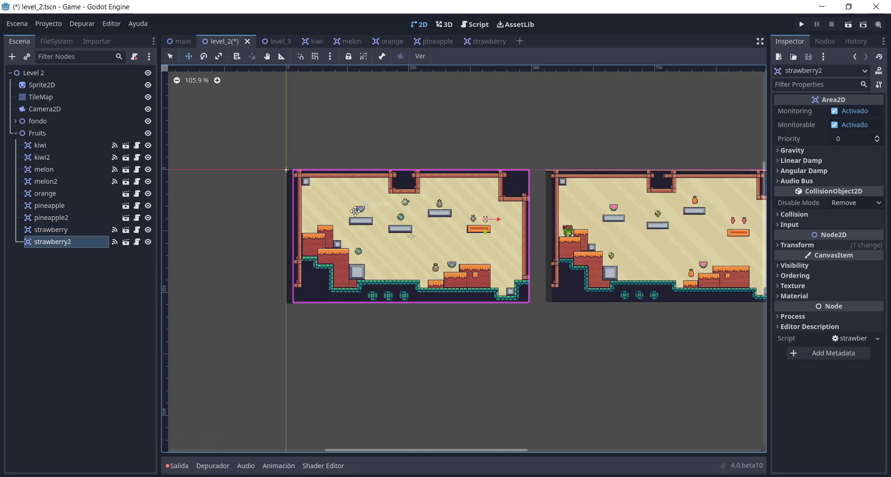
Step: Step through the kiwi copy, melon, melon copy and orange pickups in Level 2's Fruits group
click(51, 157)
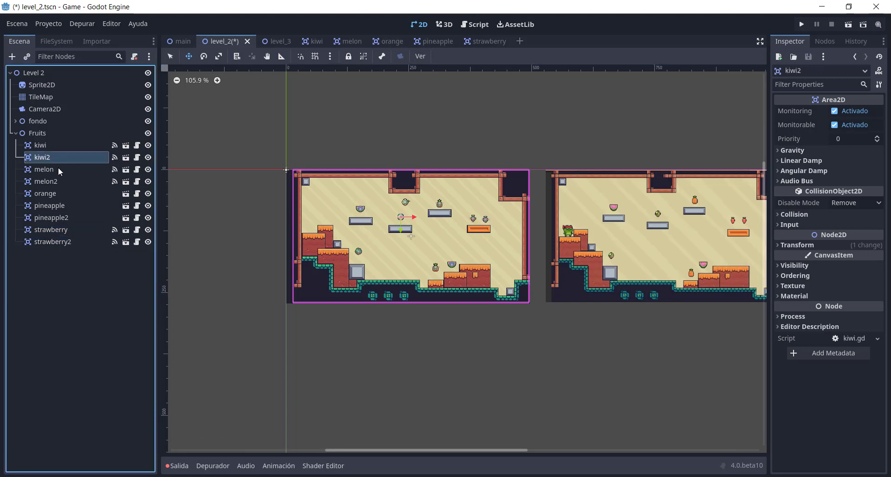
click(58, 169)
click(58, 182)
click(57, 192)
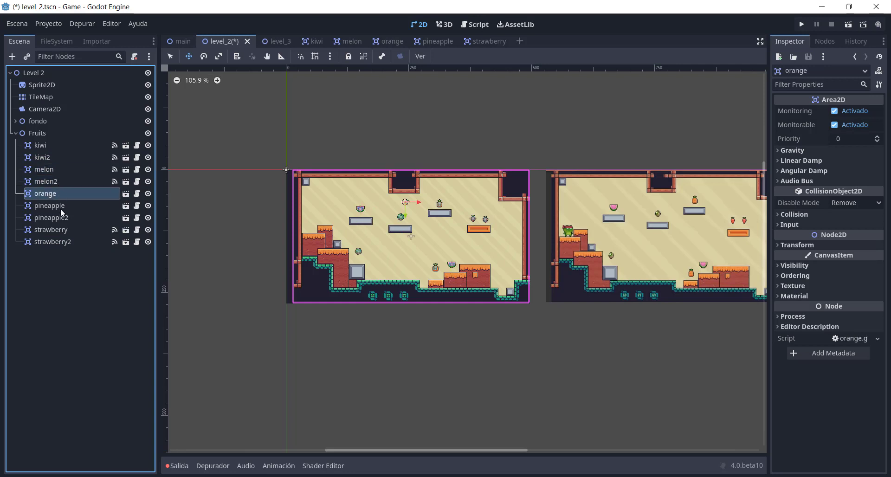
right_click(81, 201)
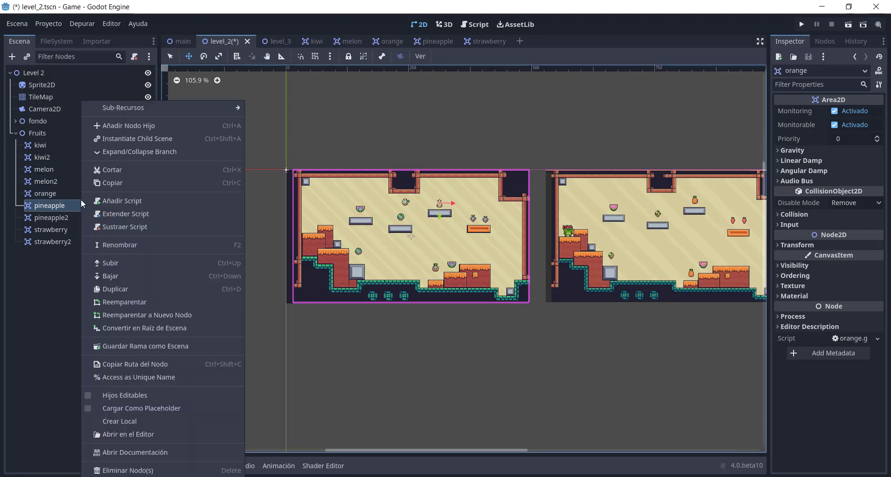
click(66, 193)
Step: Delete the orange node with Eliminar Nodo(s), confirm, and save level_2
right_click(67, 194)
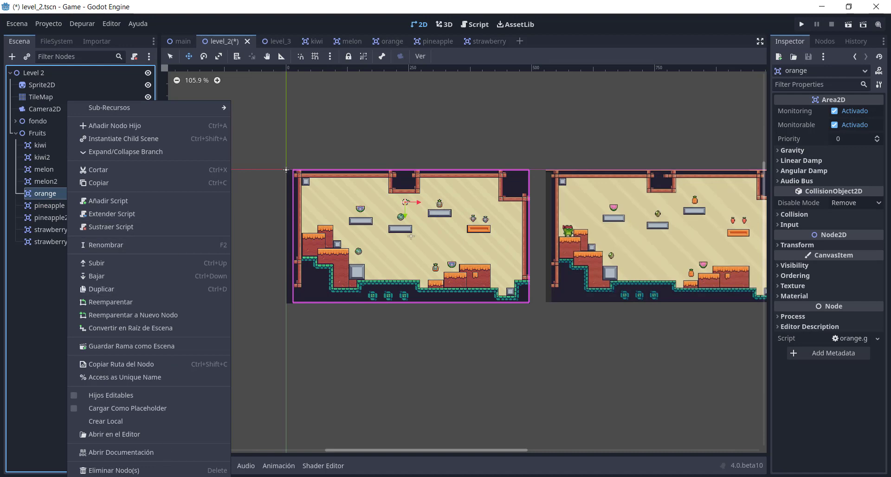
click(154, 470)
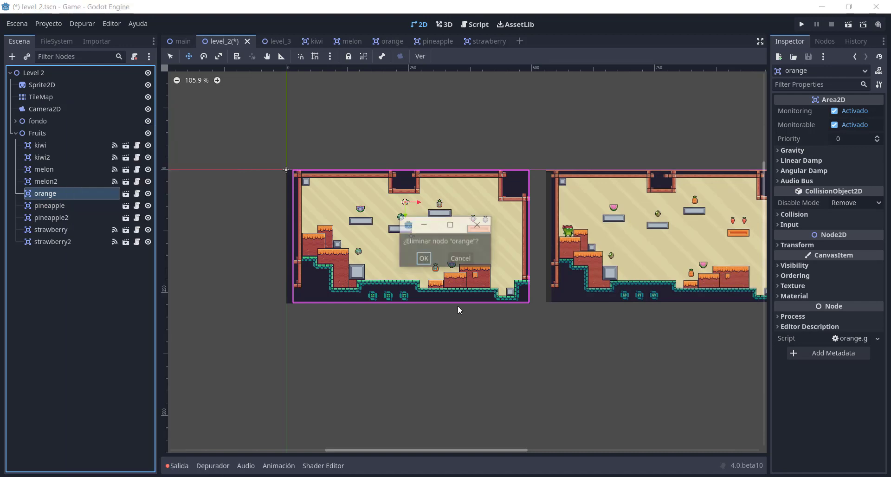
click(424, 259)
key(ctrl+s)
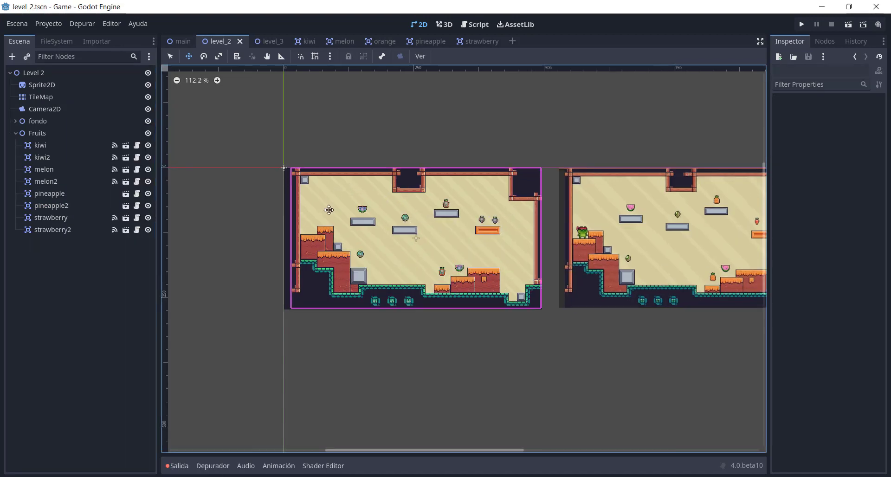
scroll(377, 204, up, 5)
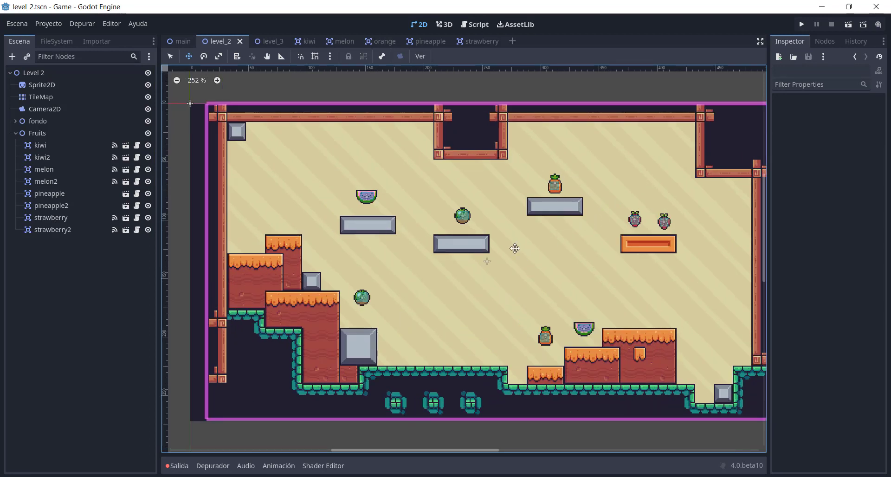
scroll(480, 239, down, 1)
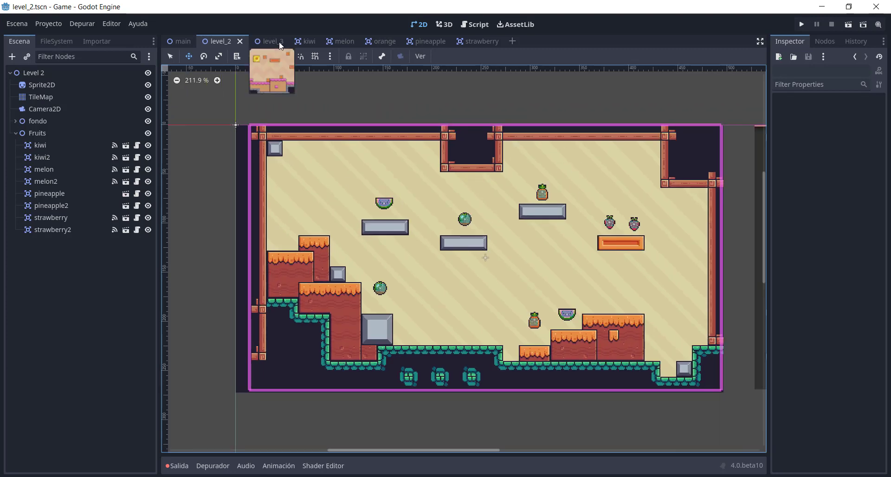
Step: Close the kiwi, melon, orange, pineapple and strawberry scene tabs, keeping main, level_2 and Level 3 open
click(277, 41)
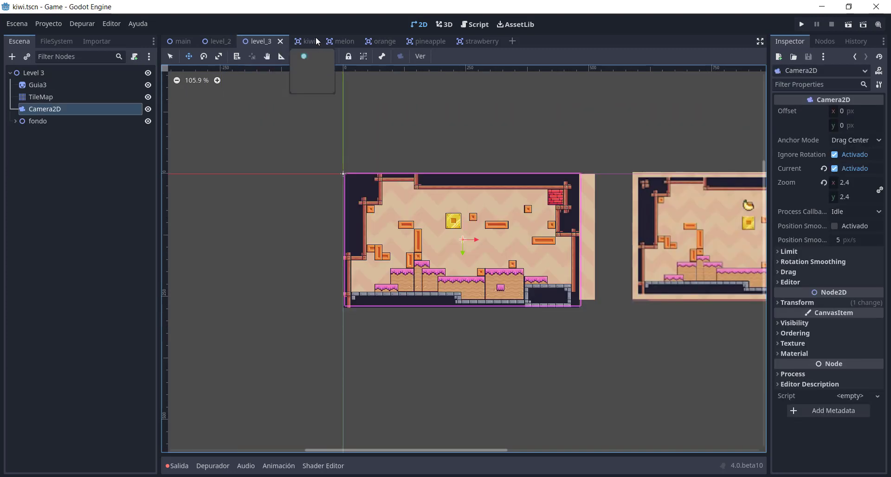
click(315, 41)
click(313, 44)
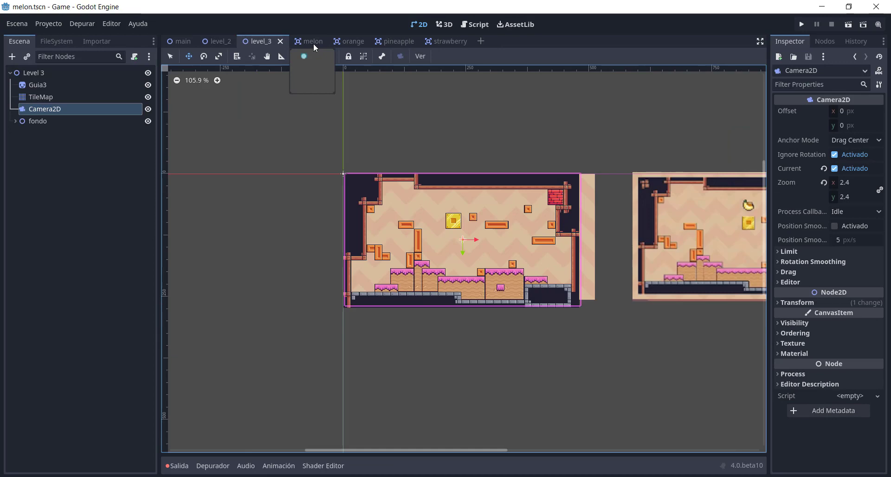
click(313, 43)
click(323, 44)
click(324, 44)
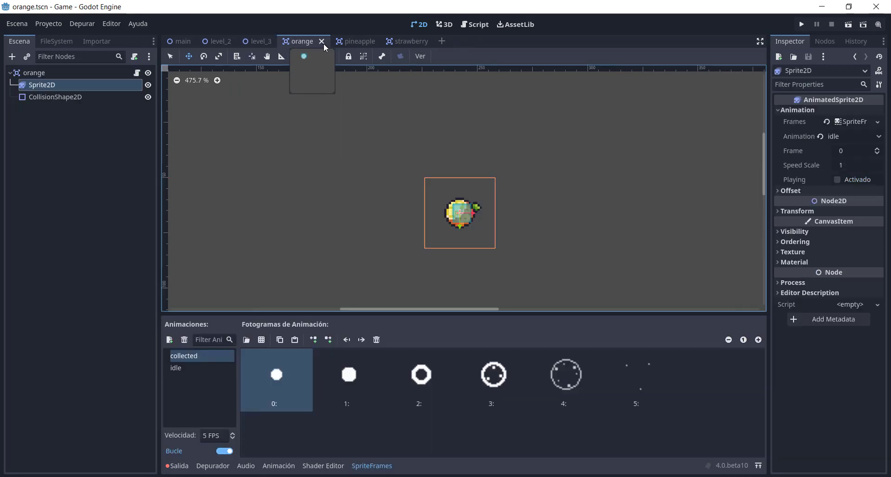
click(323, 44)
click(323, 43)
click(329, 44)
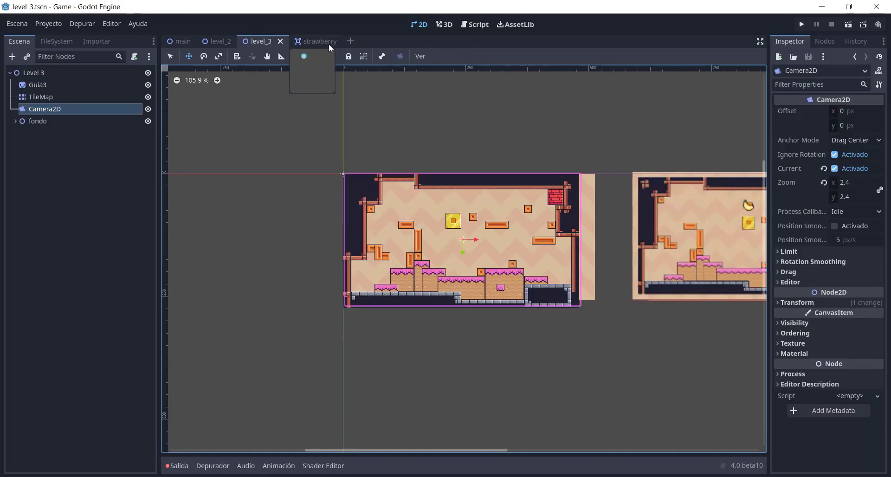
click(330, 44)
click(333, 43)
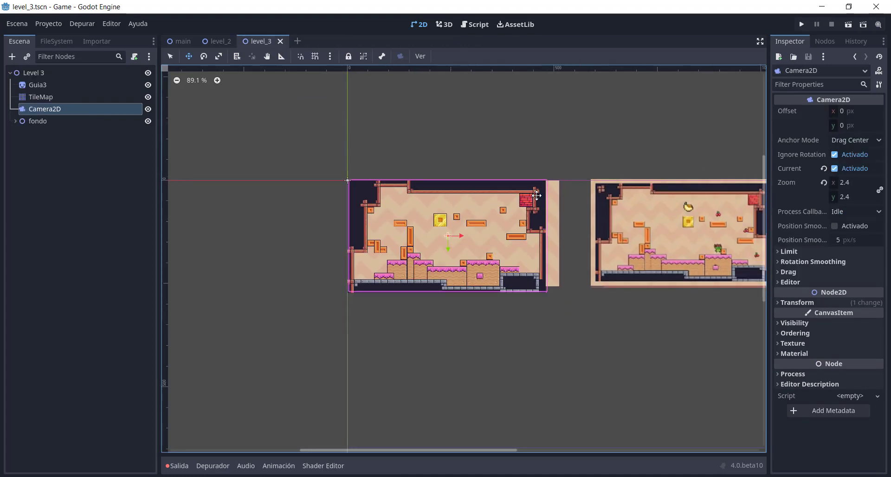
scroll(534, 195, up, 3)
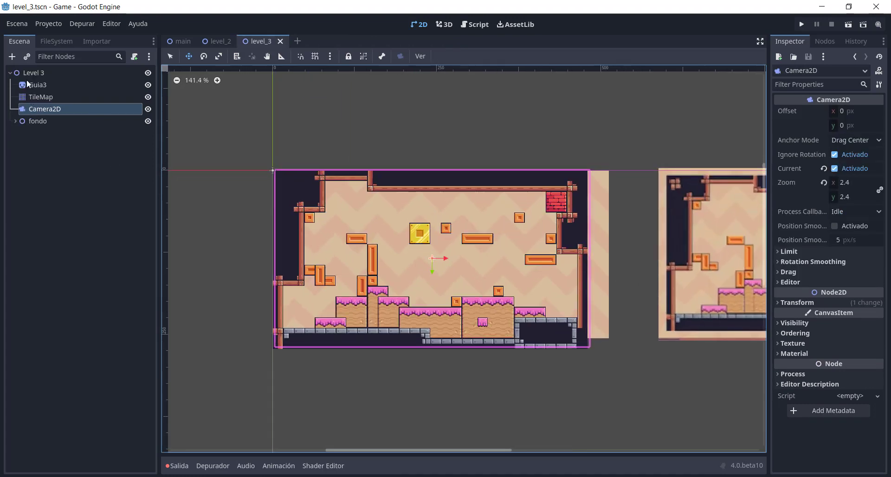
Step: Add a Node2D named Fruits under Level 3 and start attaching a script to it
click(28, 73)
click(12, 56)
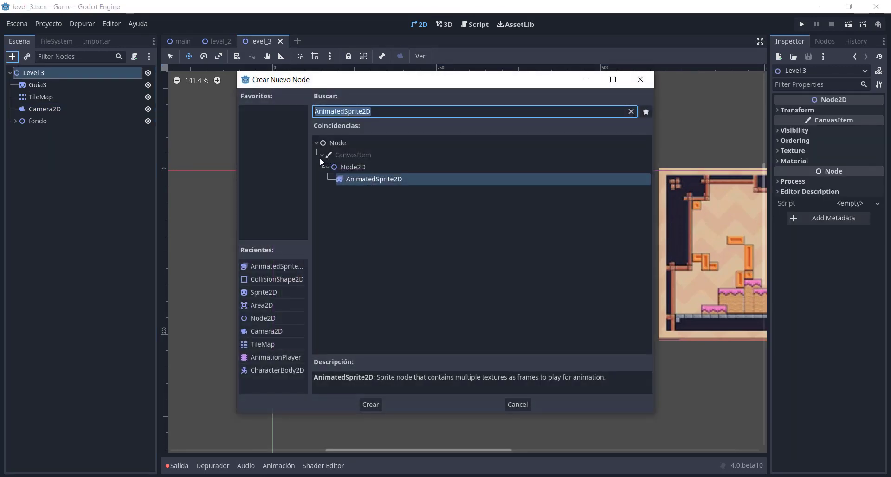
double_click(263, 318)
text(Fruits)
key(Return)
click(134, 56)
click(553, 304)
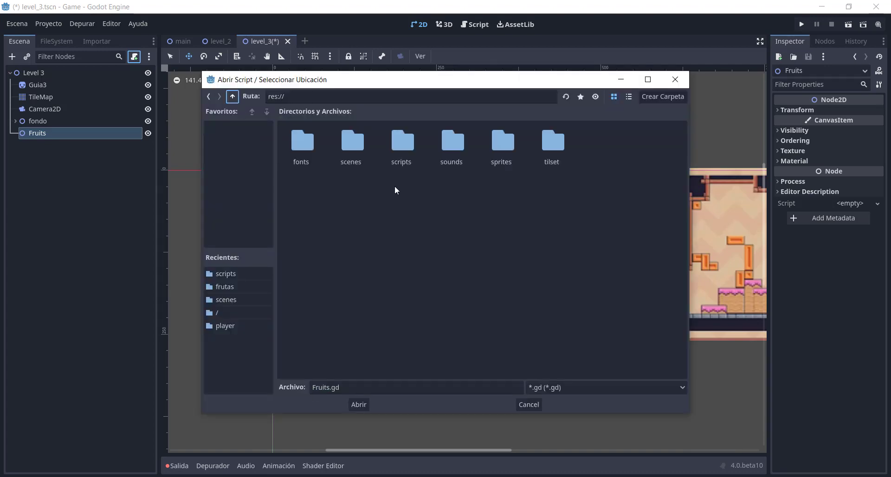
key(Escape)
key(Escape)
click(12, 56)
key(Escape)
Step: Instance the apple, banana and orange scenes as children of Fruits
click(27, 56)
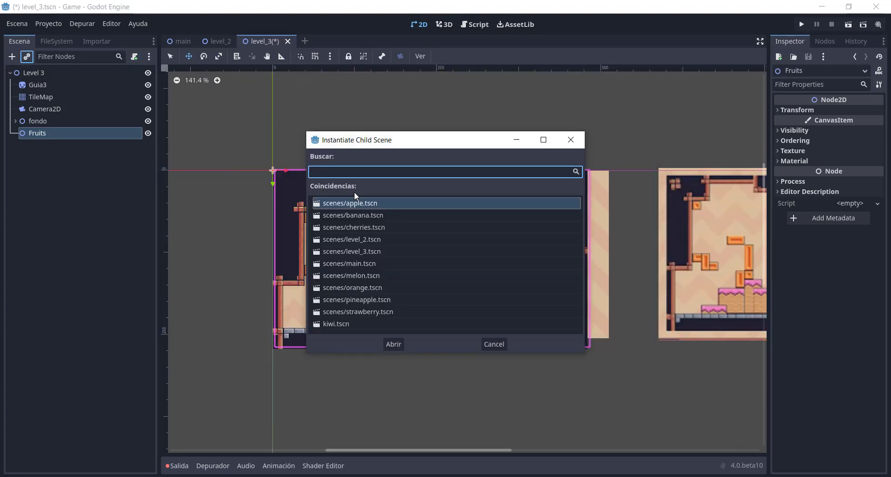
text(apple)
double_click(357, 206)
key(ctrl+shift+a)
double_click(353, 215)
key(ctrl+shift+a)
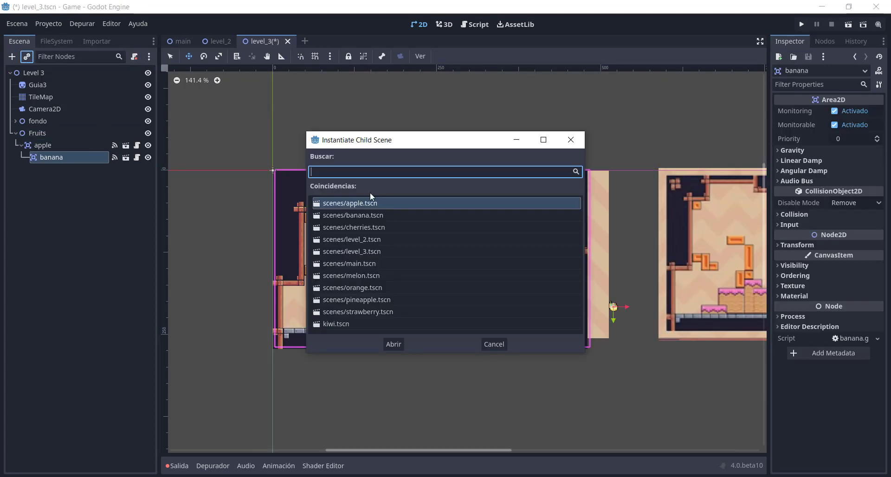
double_click(352, 287)
Step: Duplicate the orange as orange2, place it inside the level, and delete the extra orange3
click(74, 144)
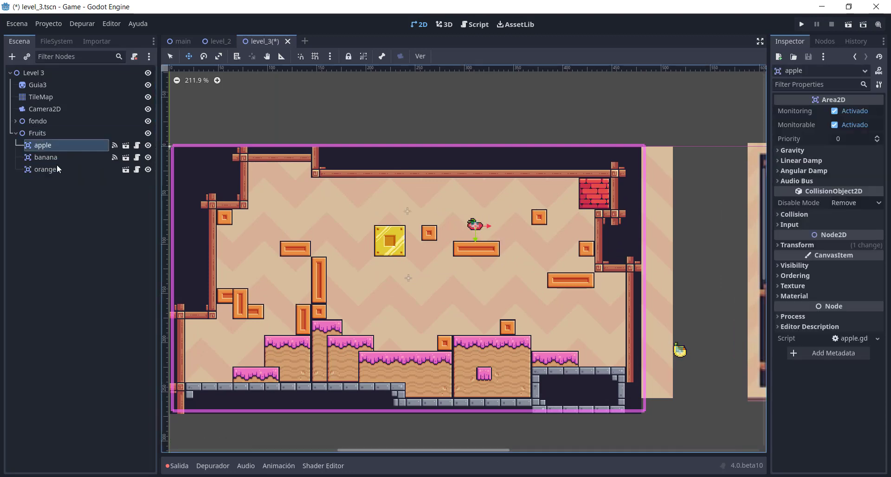
click(56, 169)
scroll(483, 137, down, 3)
scroll(483, 138, up, 3)
key(ctrl+d)
key(ctrl+d)
drag(418, 210, 447, 221)
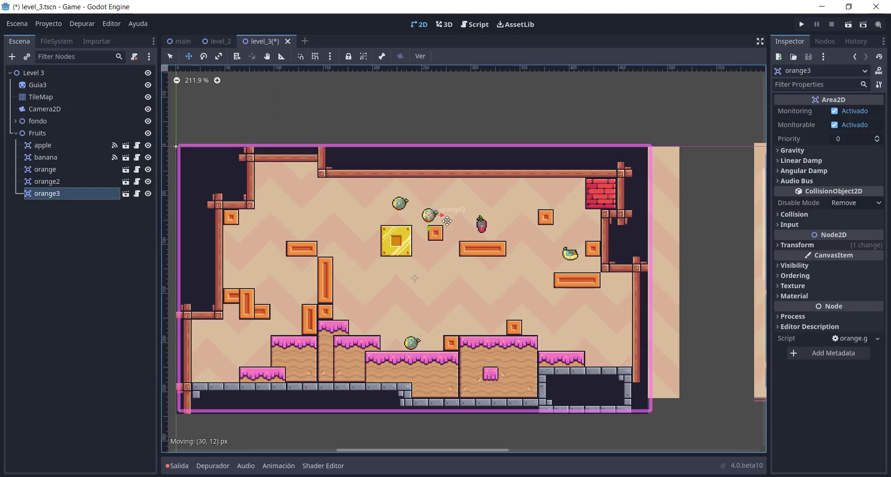
key(Delete)
Step: Instance the kiwi scene under Fruits and place it on the level's left side
click(38, 132)
key(ctrl+shift+a)
double_click(353, 297)
drag(453, 272, 307, 298)
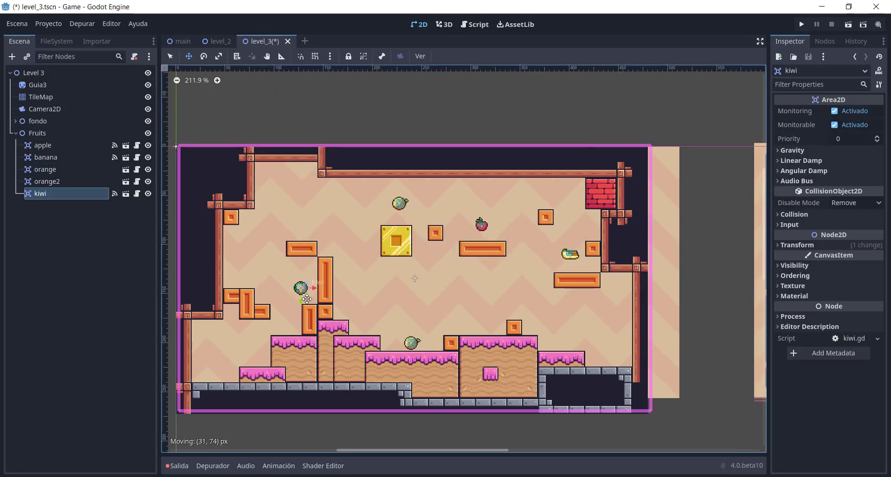
Step: Duplicate the banana as banana2, move it to the bottom-left, and save level_3
click(570, 254)
key(ctrl+d)
scroll(570, 254, down, 1)
drag(580, 263, 262, 359)
key(ctrl+s)
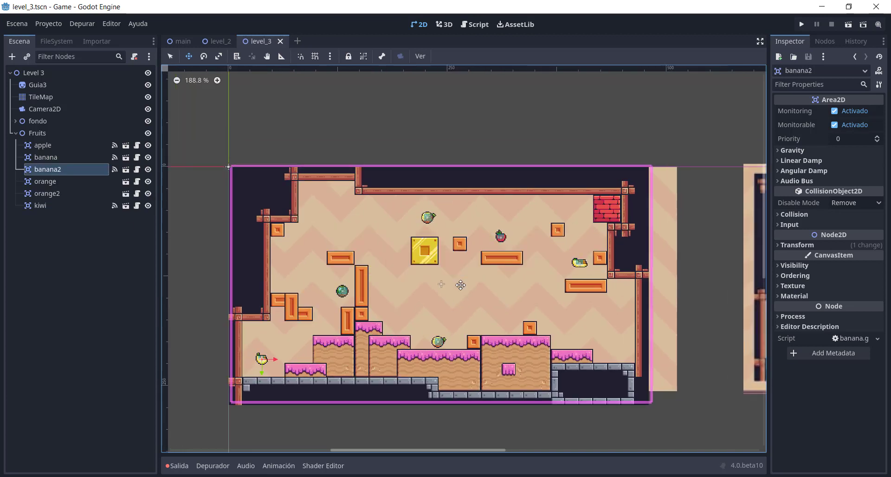
Step: Open main's Fruits.gd and replace the print("gané") statement with pass
click(186, 42)
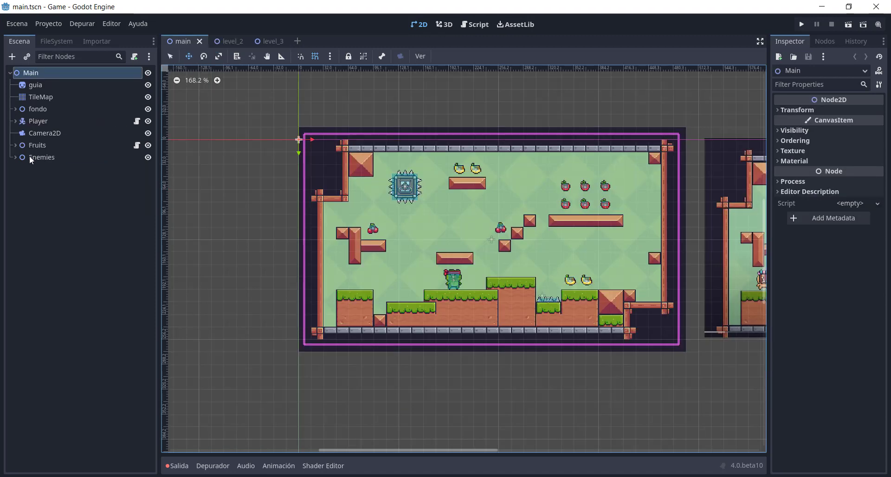
click(15, 145)
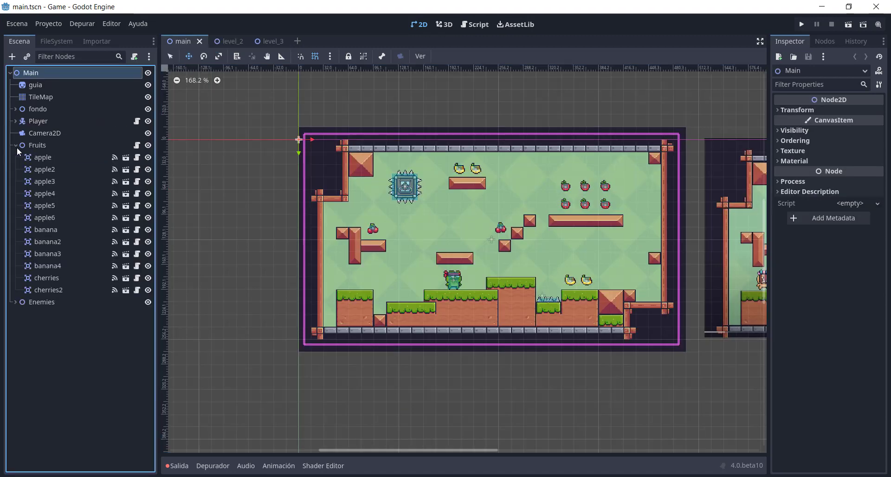
click(137, 146)
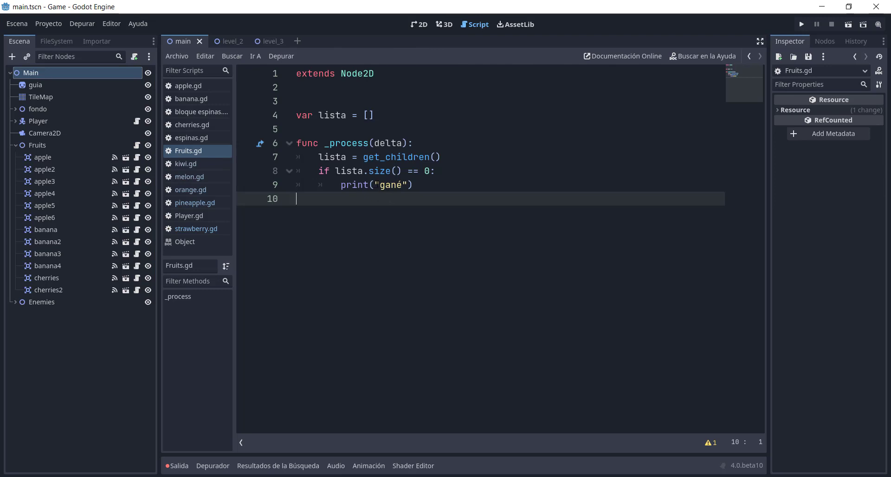
click(375, 185)
click(402, 157)
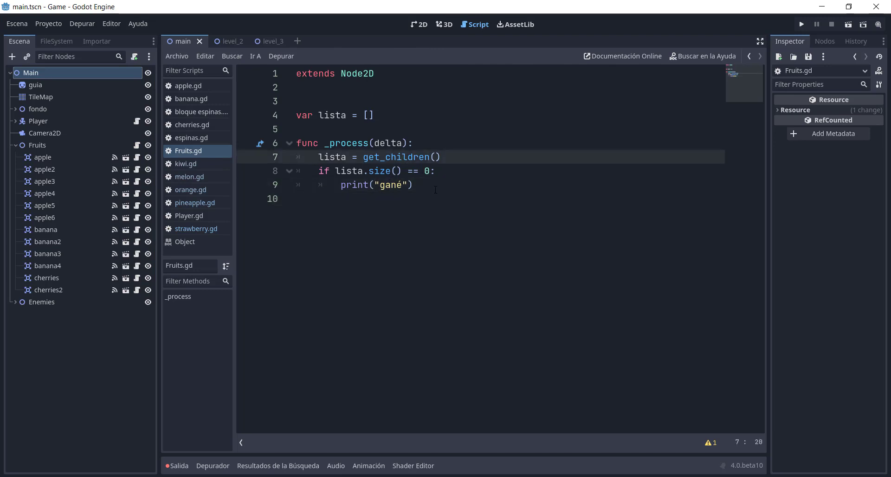
drag(436, 190, 334, 182)
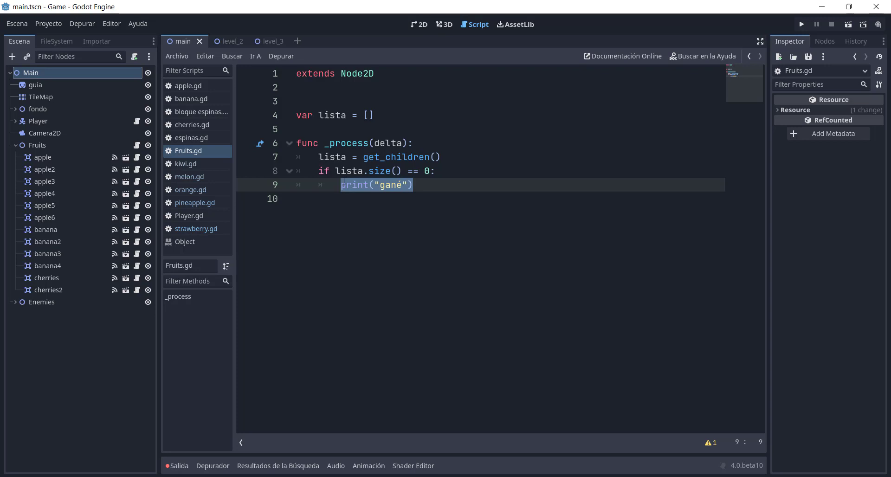
text(get)
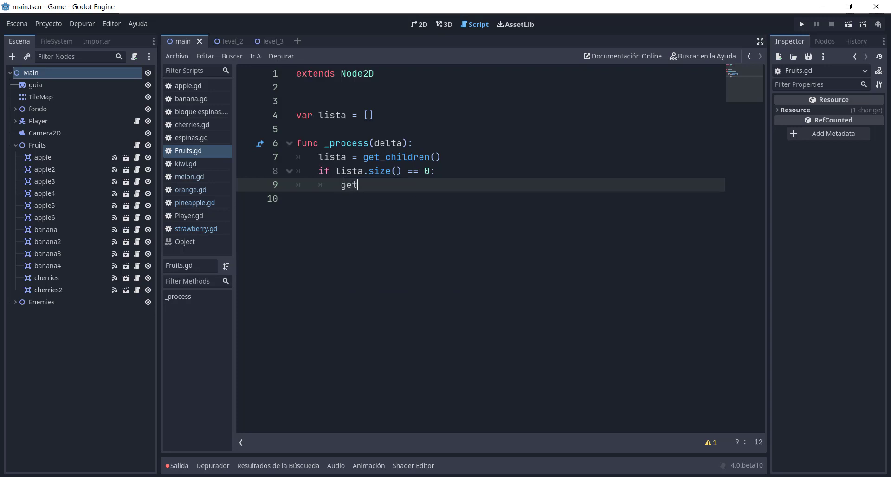
key(BackSpace)
key(BackSpace)
key(BackSpace)
text(pass)
Step: Start declaring var level2 on the empty line 5
click(306, 130)
text(var )
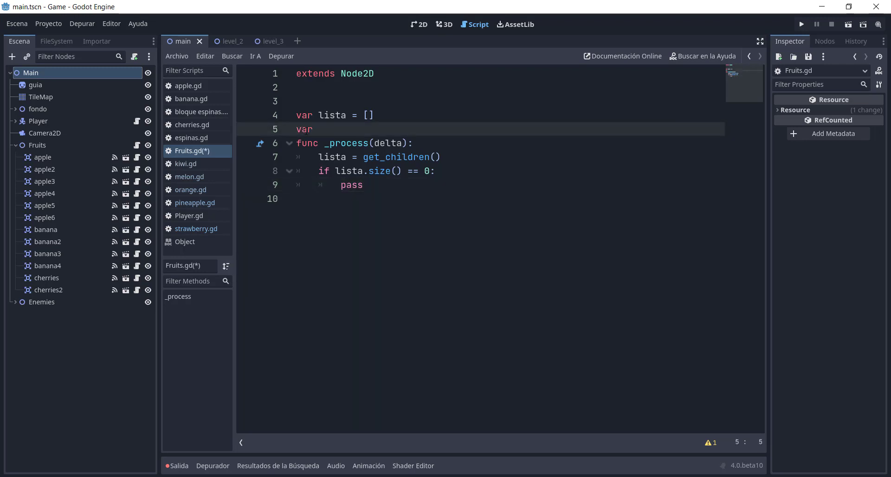
text(es)
key(BackSpace)
key(BackSpace)
text(le)
text(vel2 =)
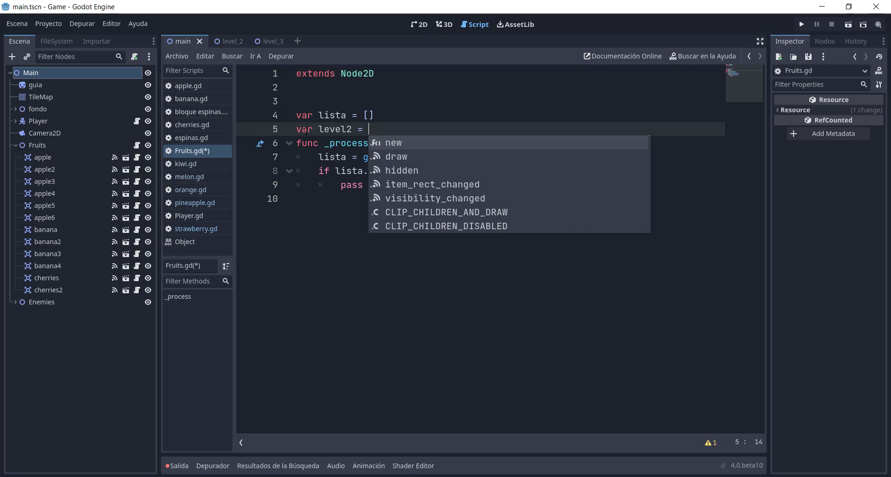
Step: Drag res://scenes/level_2.tscn from the FileSystem into the level2 declaration on line 5
click(60, 40)
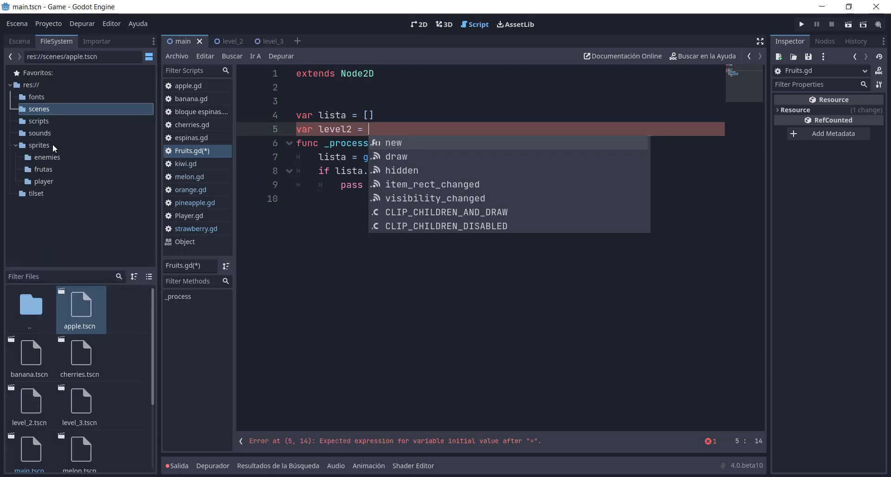
click(46, 109)
scroll(113, 344, down, 3)
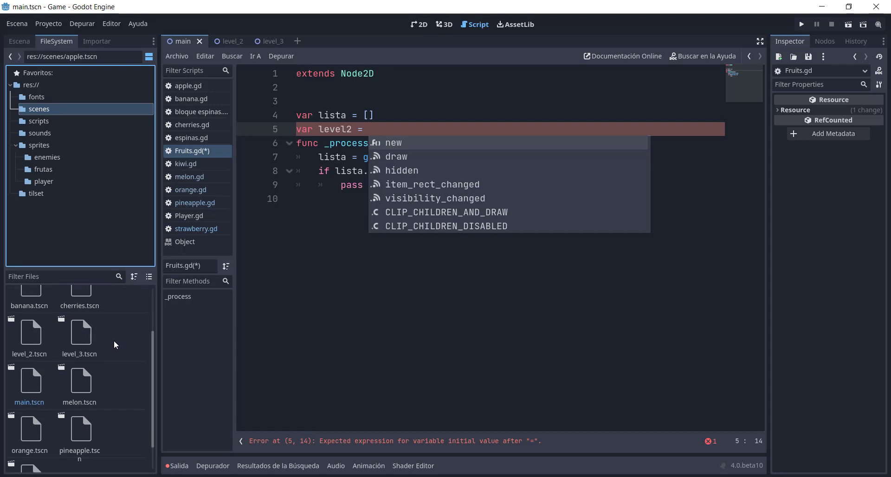
click(88, 277)
text(le)
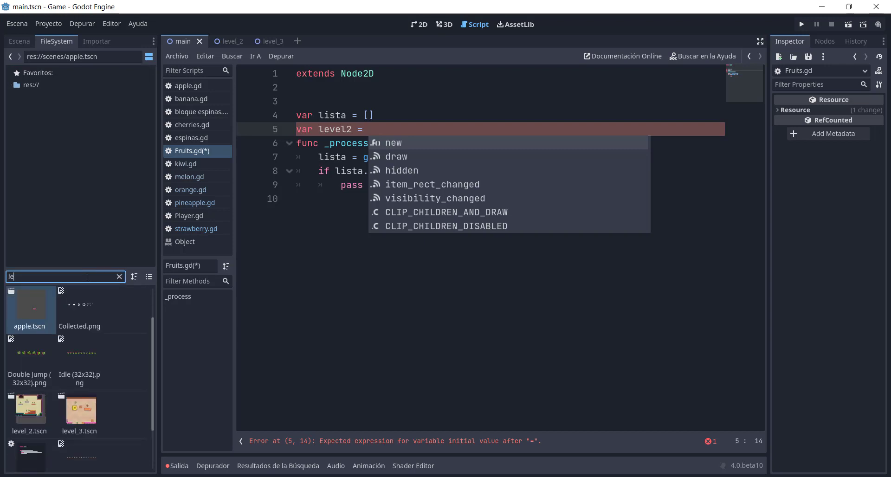
text(ve)
click(26, 328)
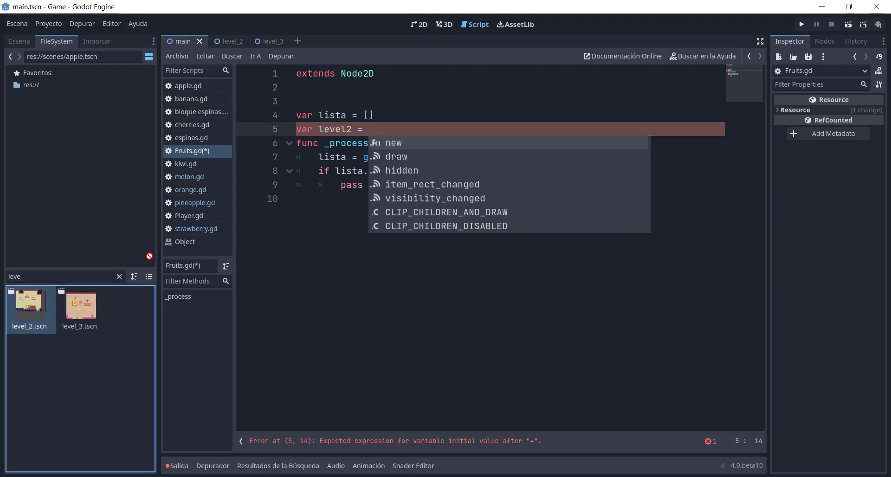
drag(27, 327, 395, 129)
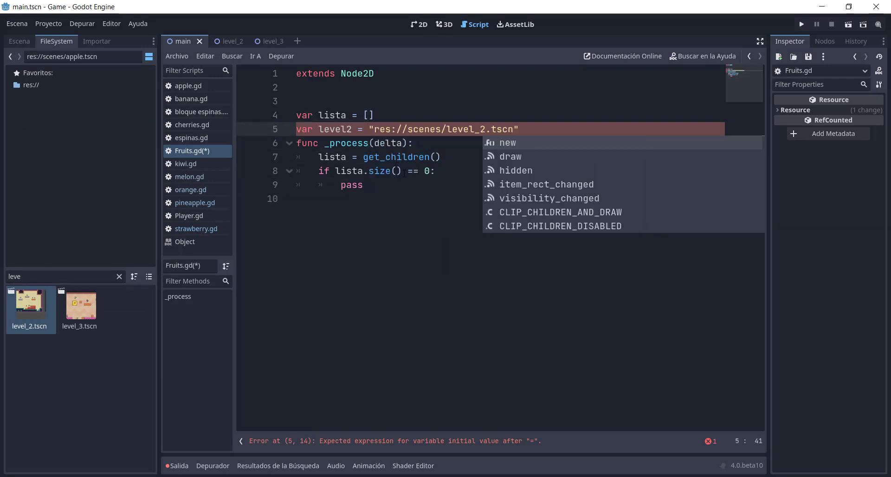
key(Escape)
Step: Check the inserted level_2.tscn path on line 5 and save Fruits.gd
drag(519, 129, 364, 129)
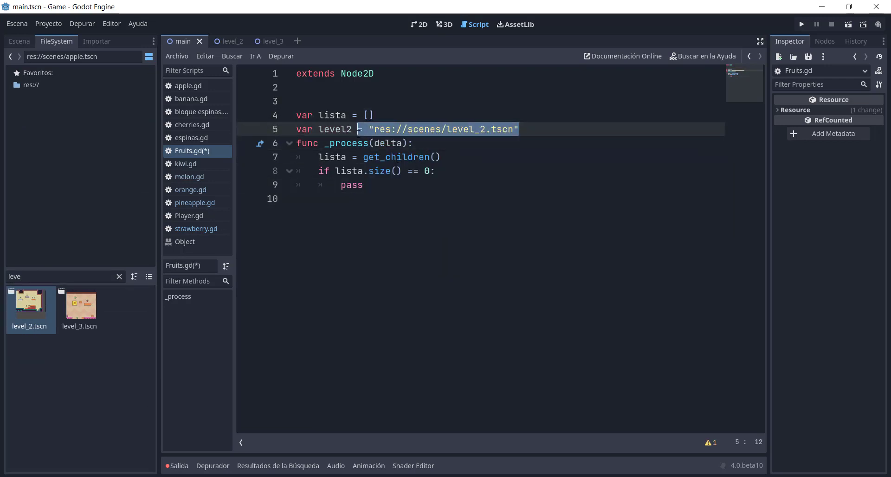
click(16, 43)
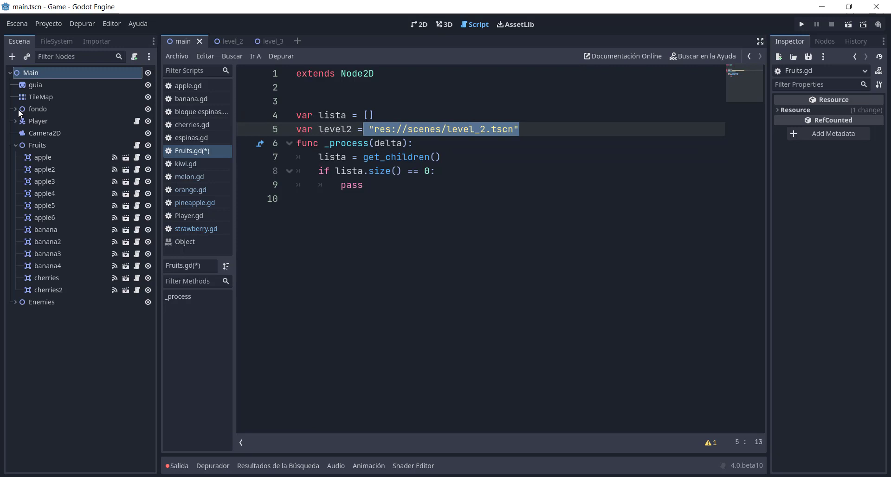
click(326, 129)
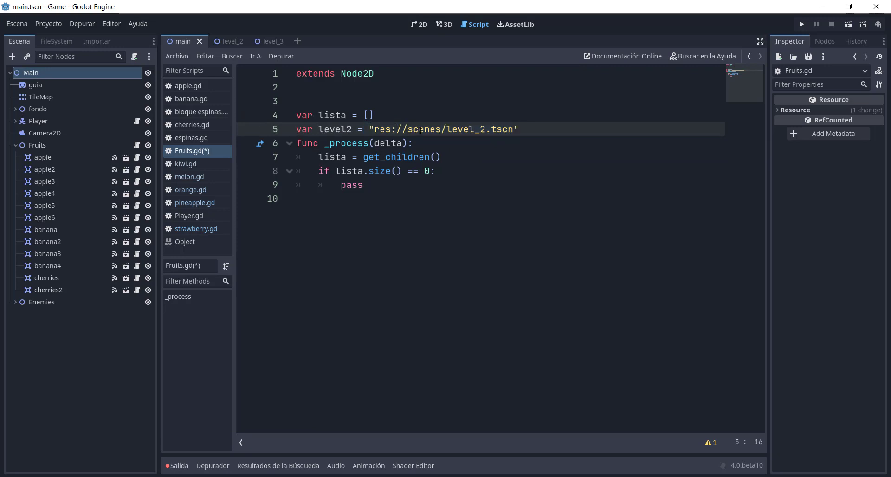
drag(465, 129, 522, 128)
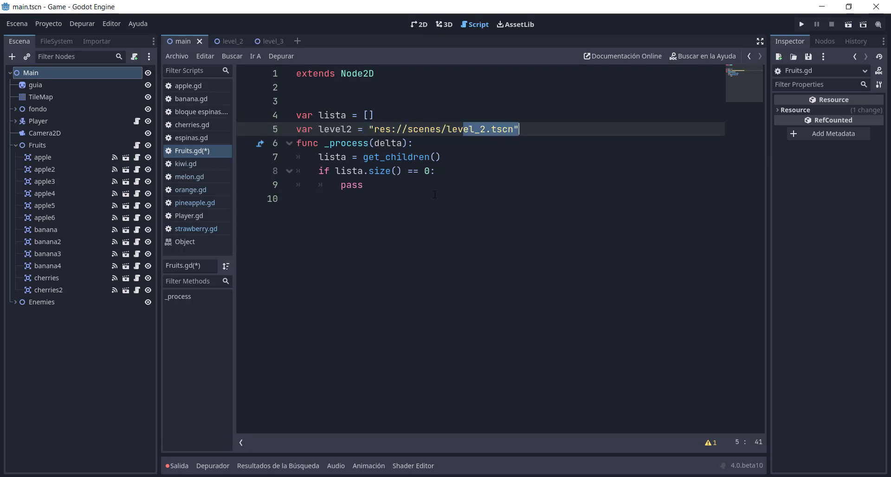
key(ctrl+s)
Step: Replace pass on line 9 with get_tree().change_scene_to_file(level2)
click(368, 188)
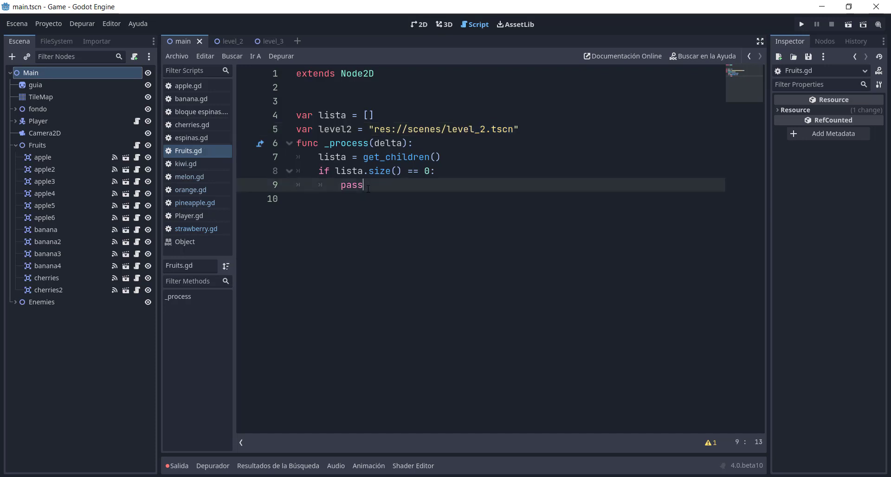
shift+click(336, 190)
text(ge)
text(t_tr)
key(Down)
key(Return)
text(.cha)
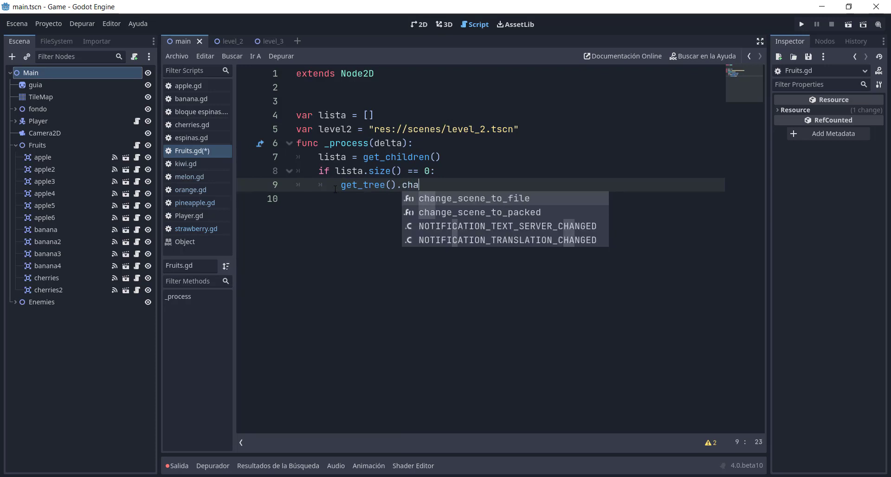
text(nge_s)
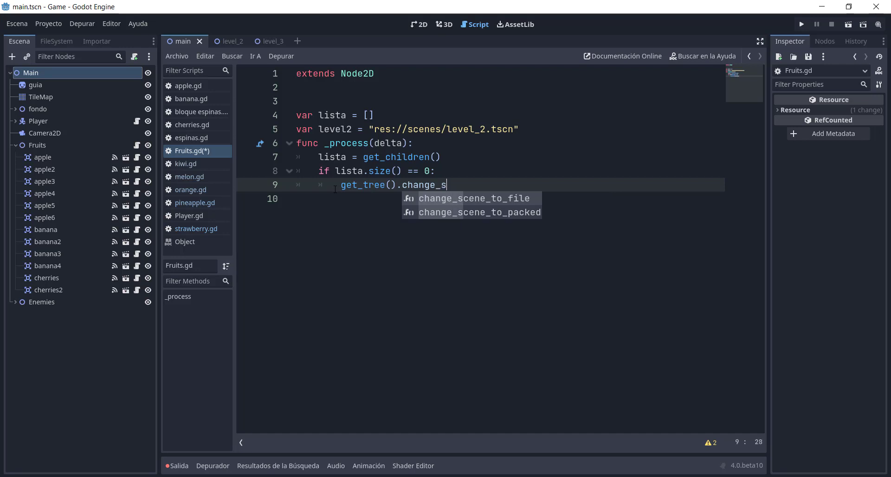
text(ce)
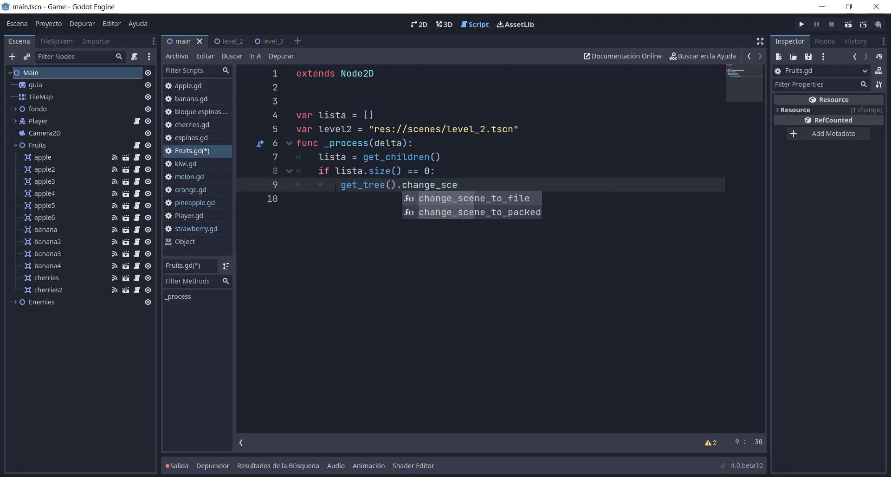
key(Return)
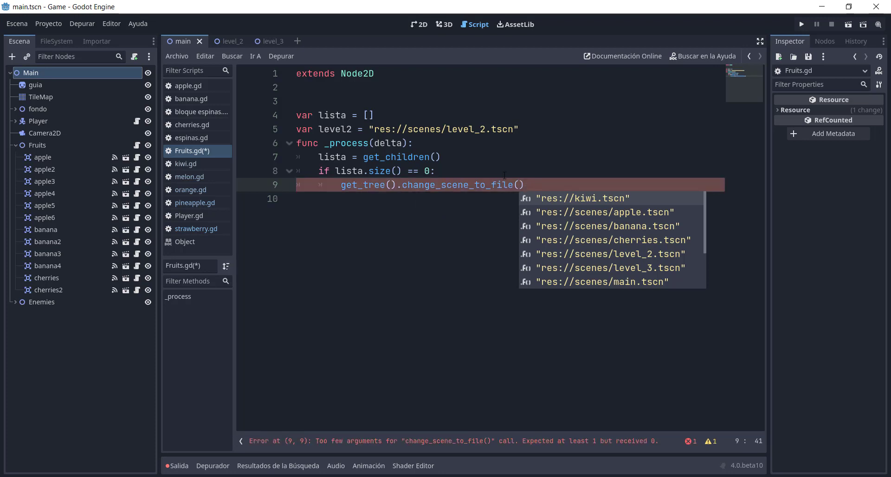
text(level2)
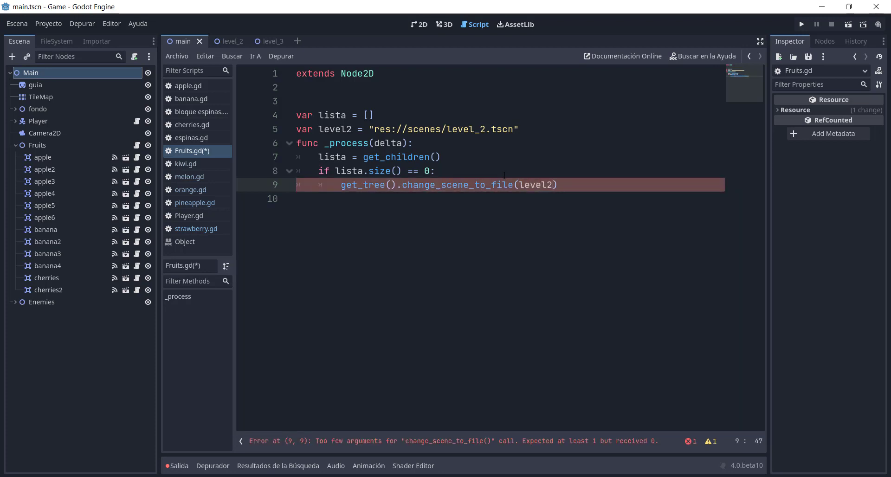
click(466, 212)
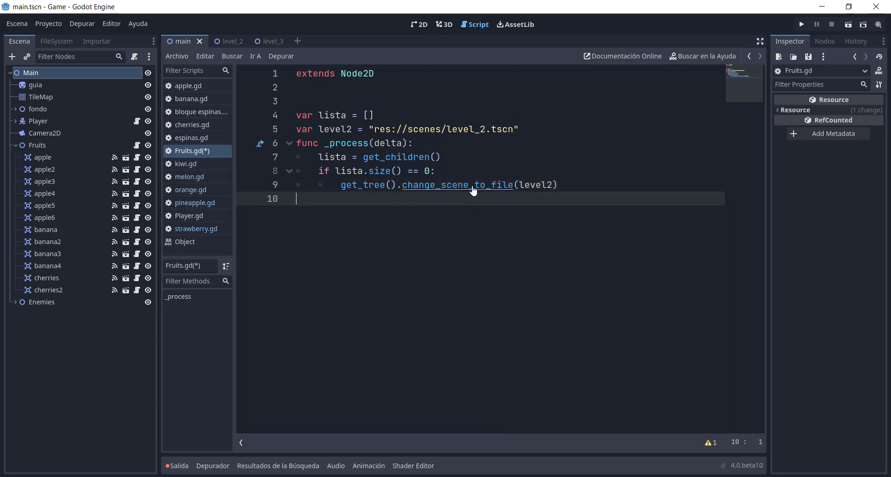
ctrl+click(474, 188)
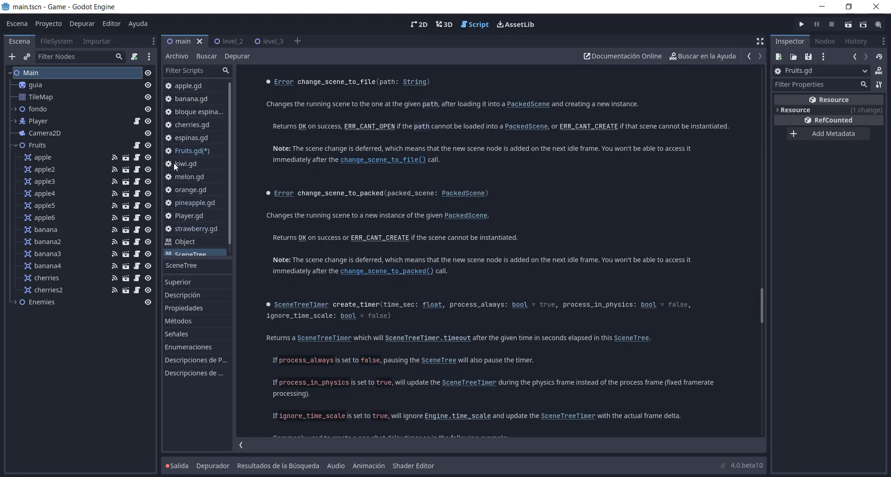
Step: Read the change_scene_to_file documentation and save Fruits.gd
scroll(199, 217, down, 1)
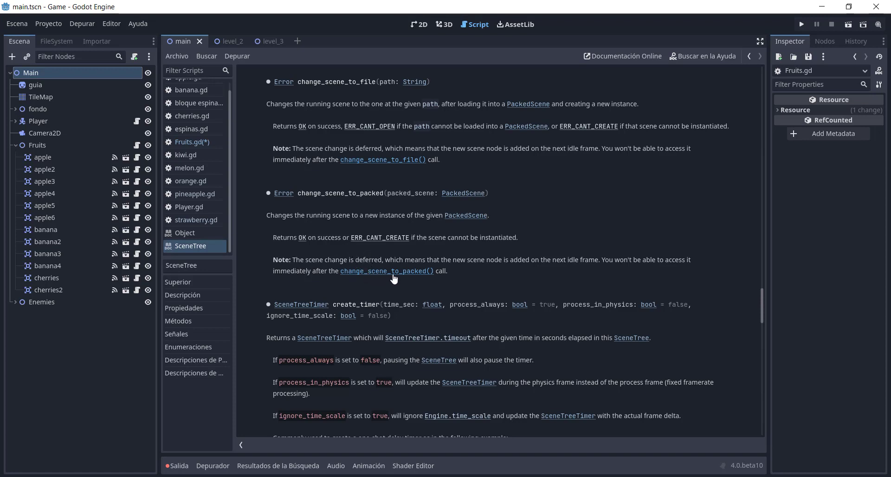
click(192, 141)
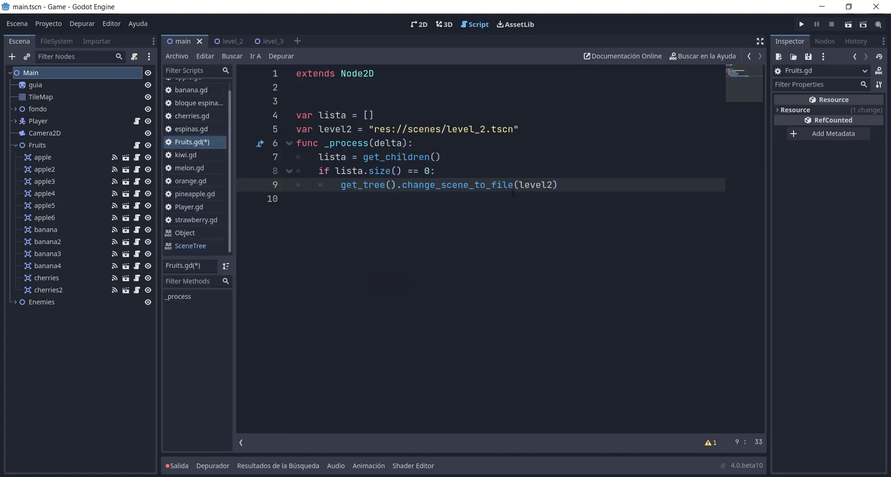
key(ctrl+s)
ctrl+click(490, 189)
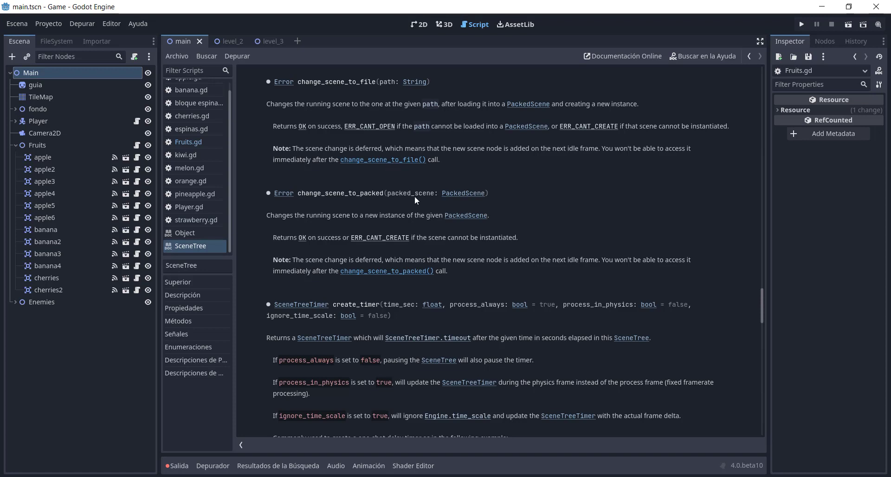
click(197, 144)
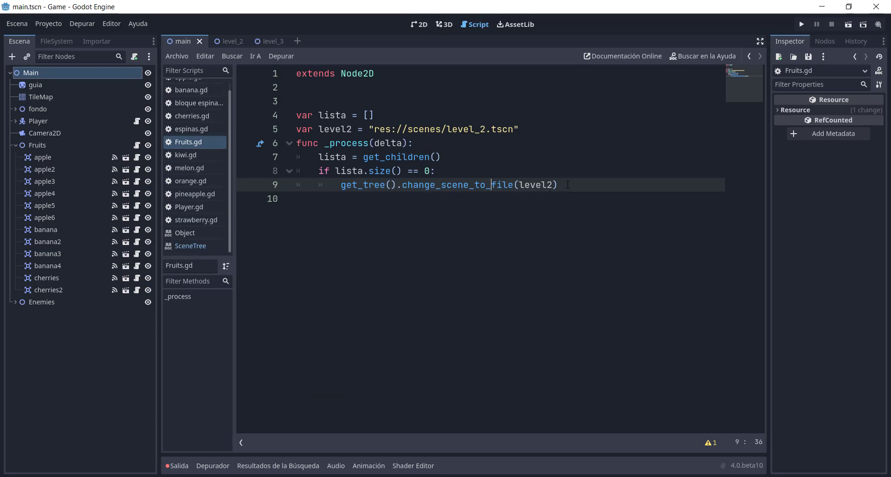
Step: Try change_scene_to_packed on line 9, then undo back to change_scene_to_file(level2)
drag(568, 184, 493, 185)
key(BackSpace)
text(pa)
key(Return)
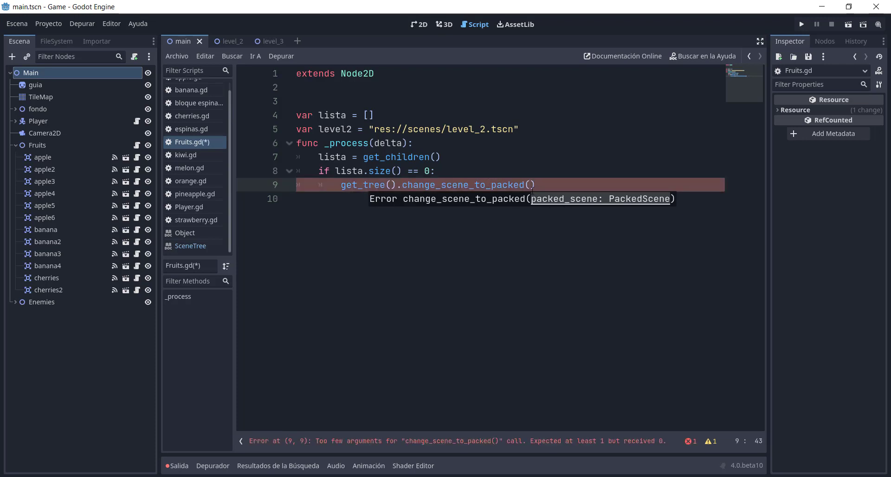
key(BackSpace)
key(BackSpace)
key(BackSpace)
key(BackSpace)
key(BackSpace)
key(ctrl+z)
key(ctrl+z)
key(ctrl+z)
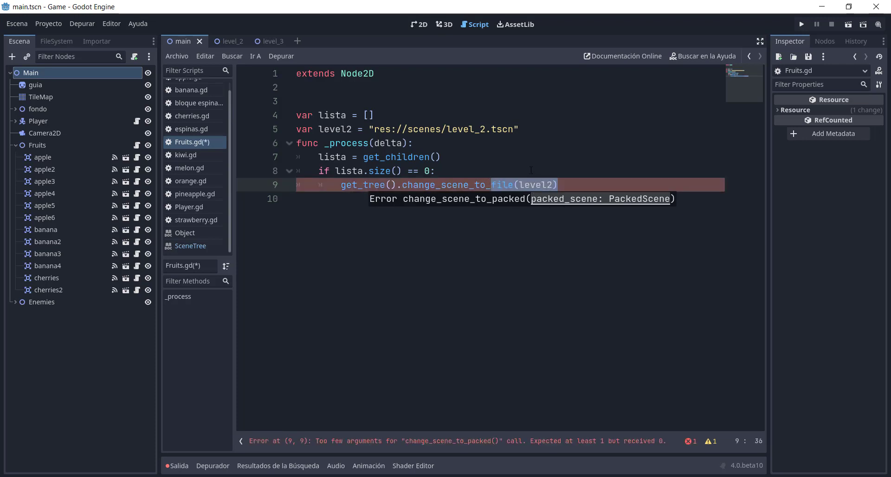
click(530, 176)
Step: Insert a blank line after line 5, before _process, and save the script
double_click(424, 130)
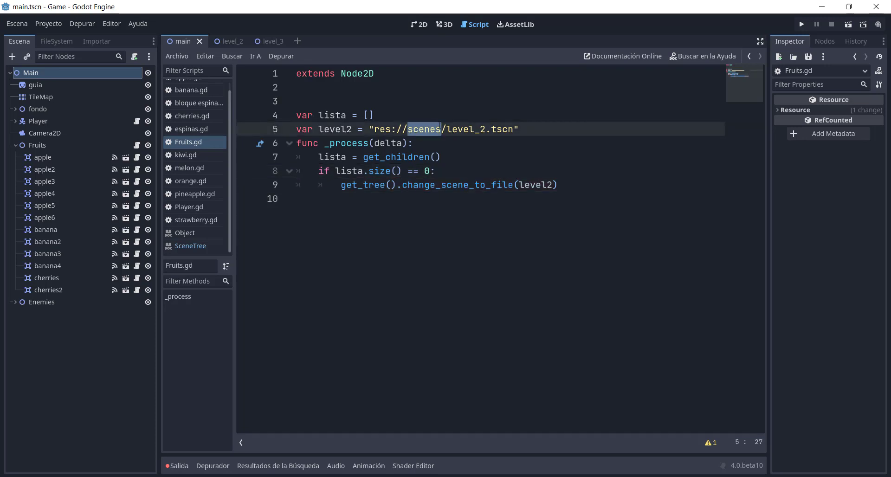
click(536, 130)
key(Return)
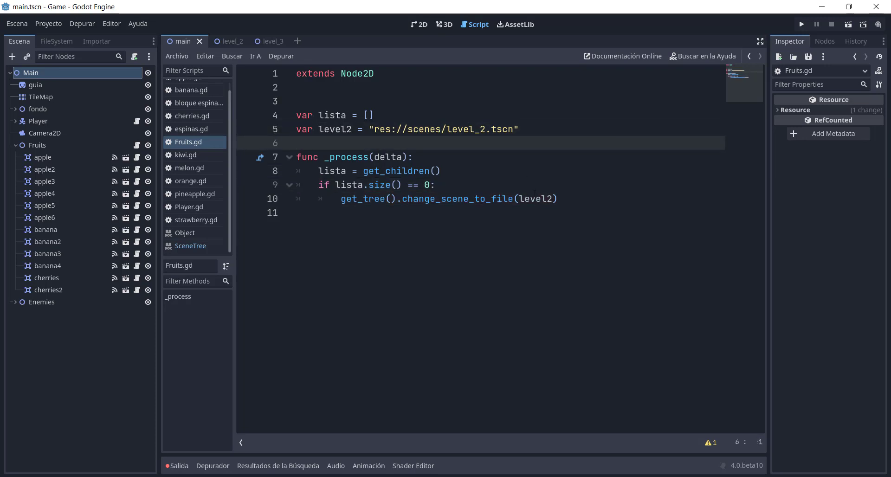
click(535, 198)
double_click(535, 197)
click(515, 129)
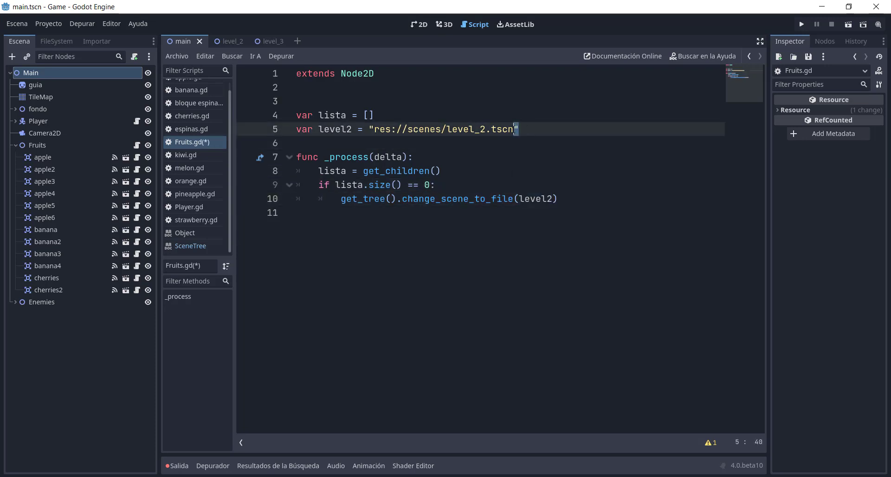
key(ctrl+s)
Step: Run the game and jump the frog across the platforms collecting the bananas and apples
click(801, 25)
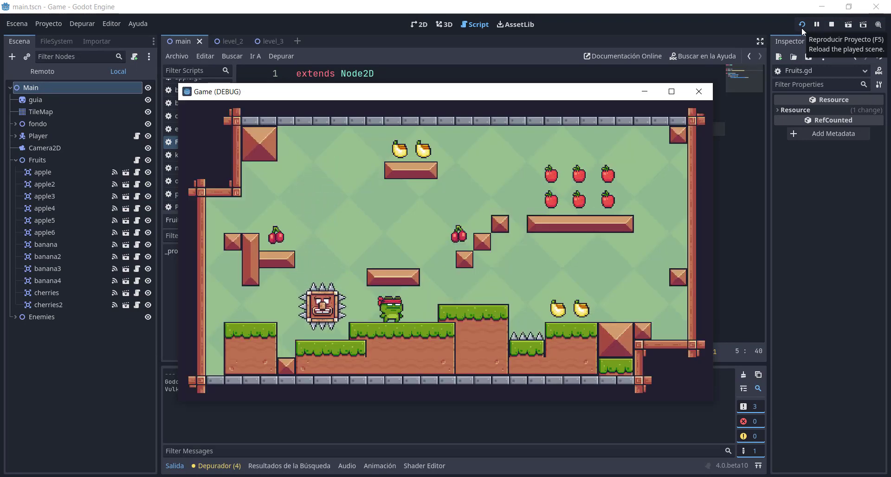
key(Right)
key(space)
key(Left)
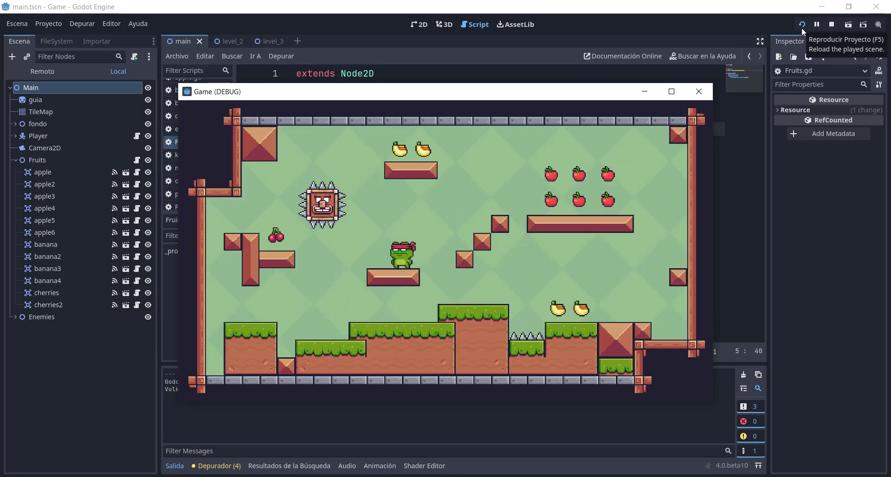
key(space)
key(Right)
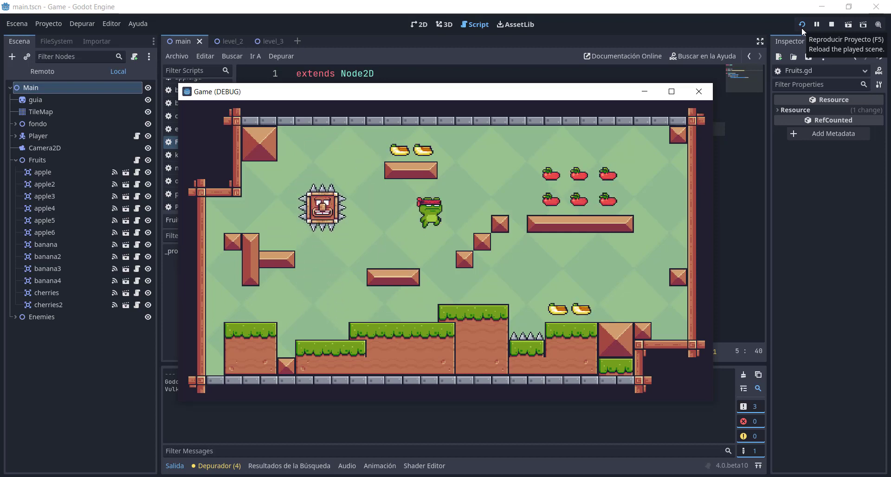
key(Left)
key(space)
key(Right)
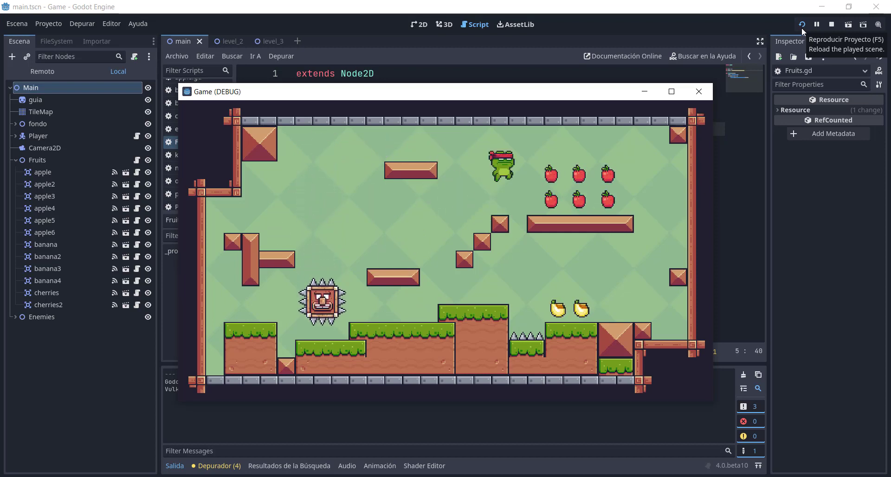
key(space)
key(Left)
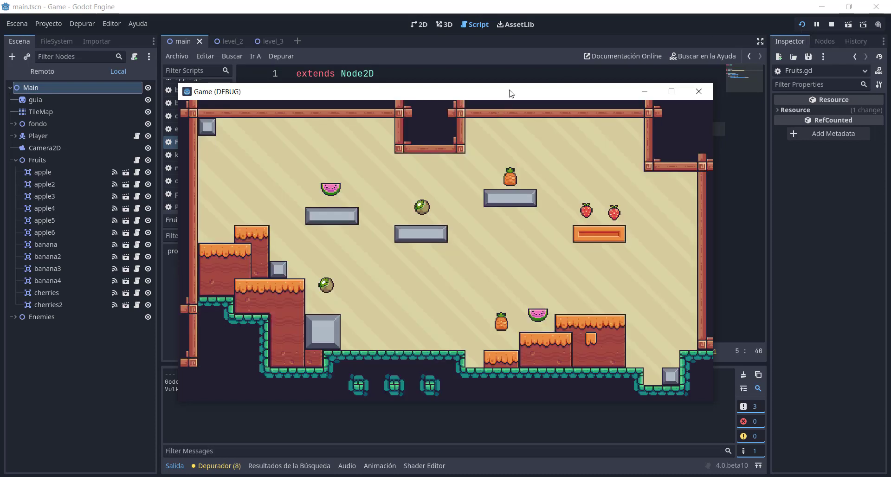
Step: Reposition the game window, then close it once level 2 has loaded
mouse_move(506, 93)
mouse_down()
mouse_move(525, 77)
mouse_move(522, 85)
mouse_up()
drag(534, 71, 515, 91)
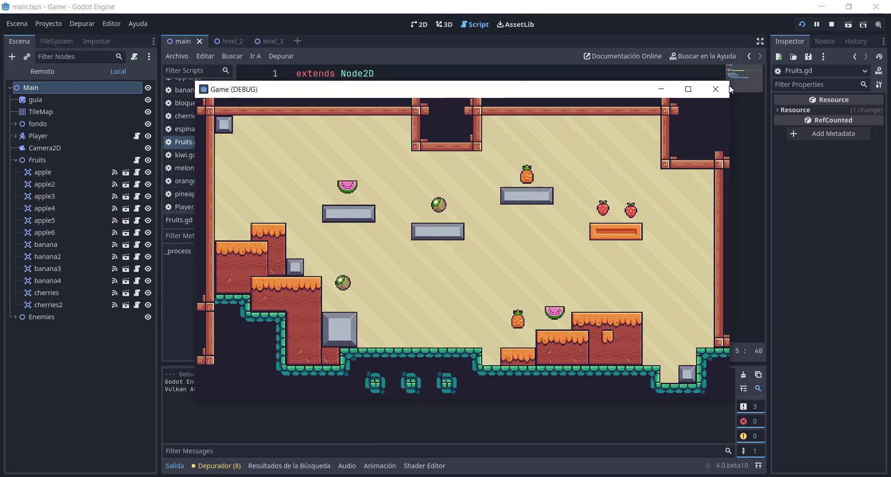
click(723, 87)
Step: Collapse the bottom panel, show level_2 in the 2D view, and select the Level 2 root
click(218, 467)
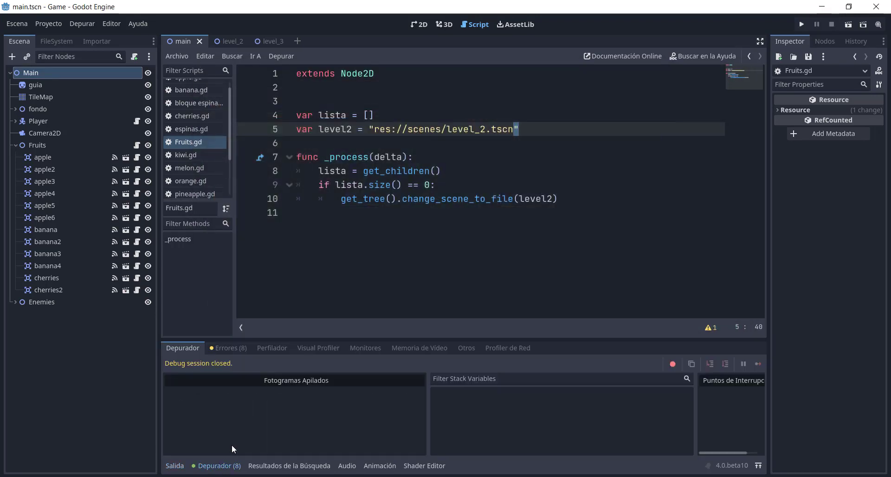
click(218, 466)
click(241, 442)
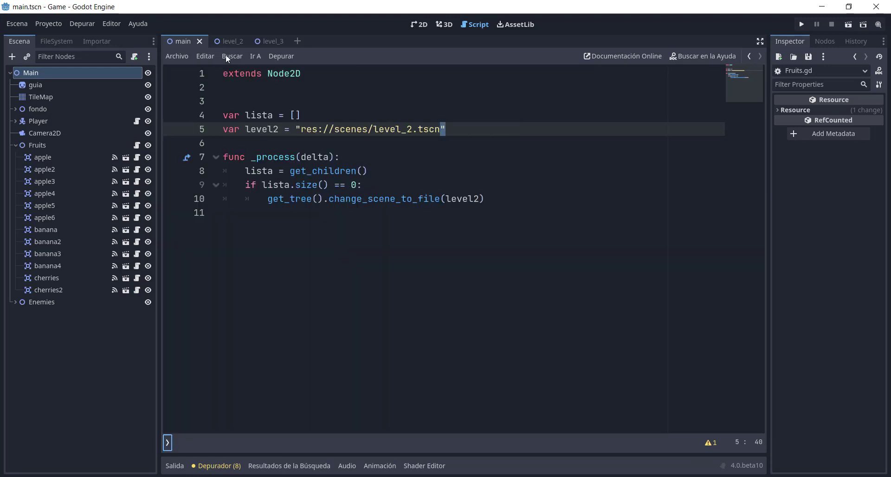
click(228, 41)
click(419, 25)
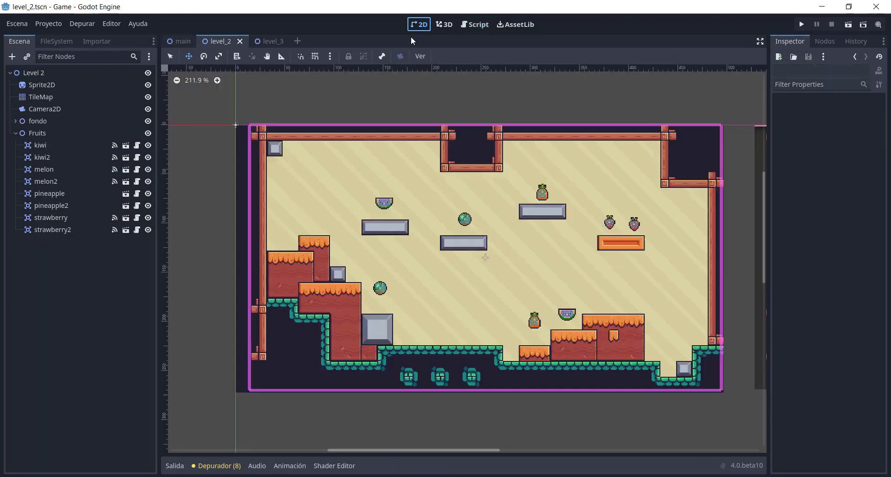
click(33, 75)
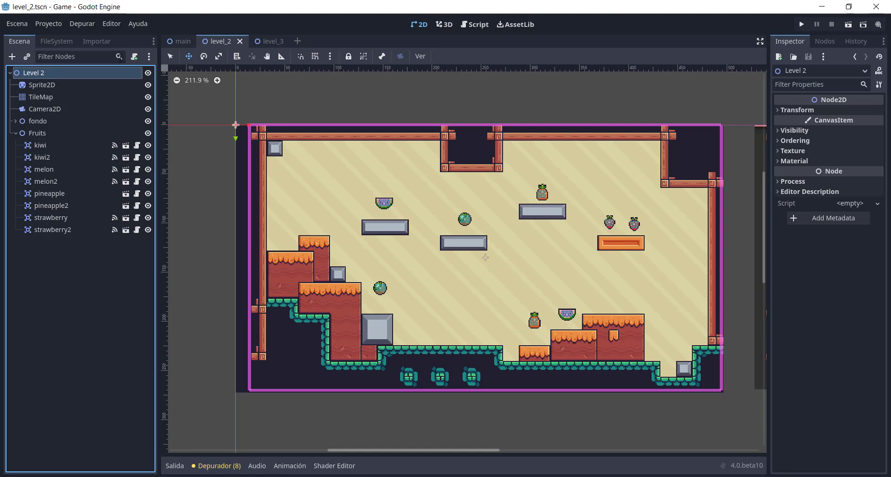
Step: Create a new script at res://scripts/level_2.gd attached to Level 2
click(134, 57)
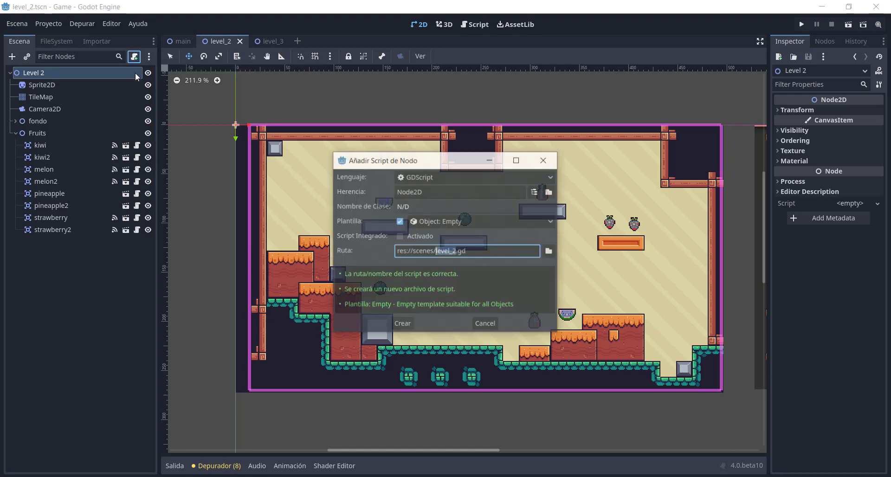
click(550, 252)
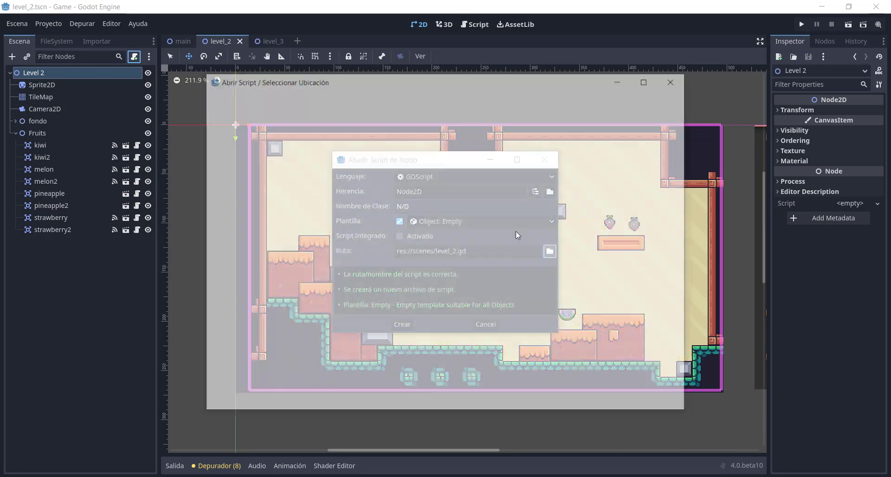
click(233, 97)
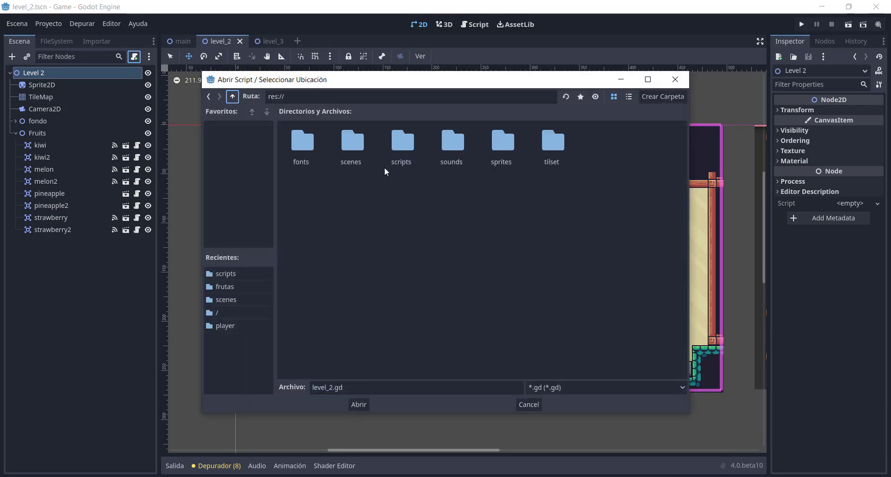
double_click(404, 144)
click(366, 404)
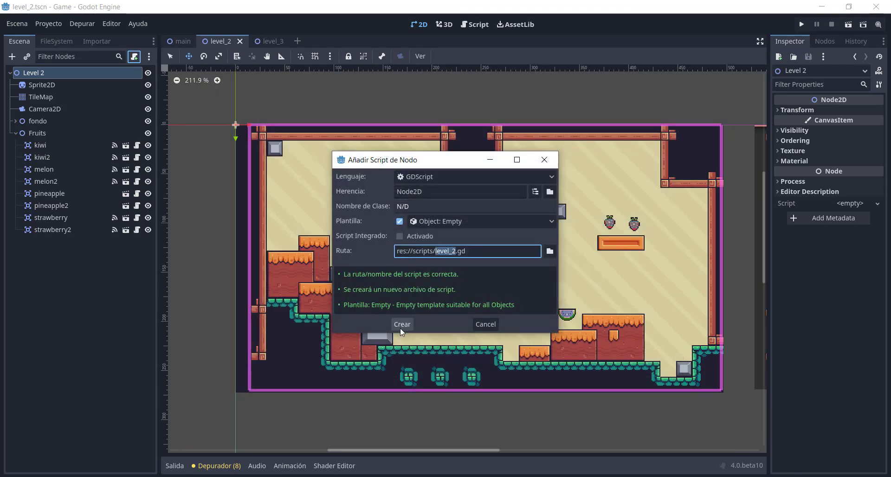
click(400, 327)
click(278, 121)
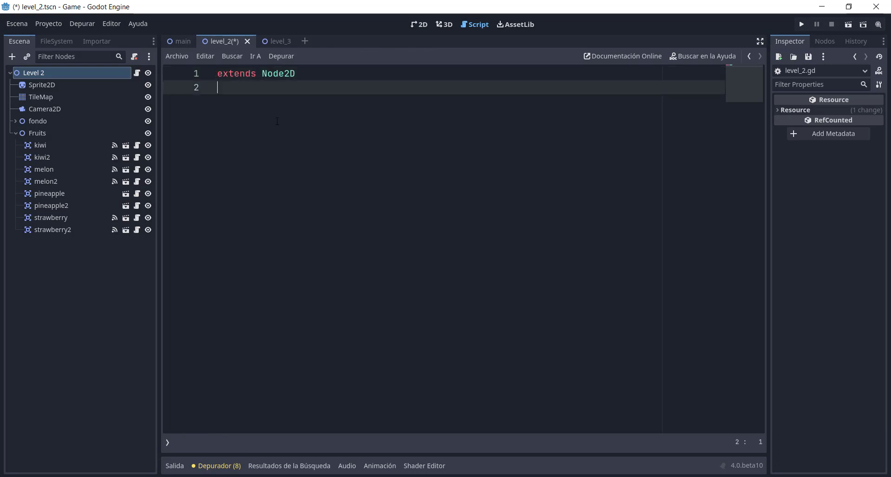
Step: Add line 3 to level_2.gd: var player = load("res://scripts/Player.gd"), using autocomplete
key(Return)
text(var playe)
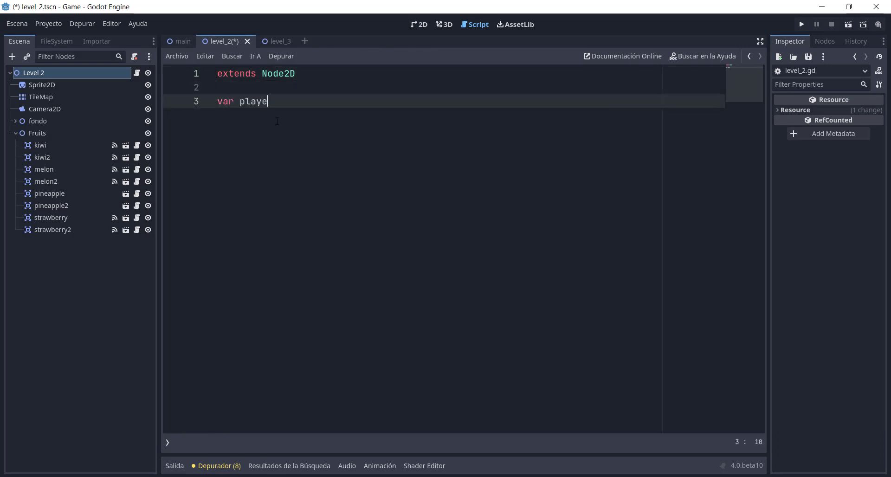
text(r = loa)
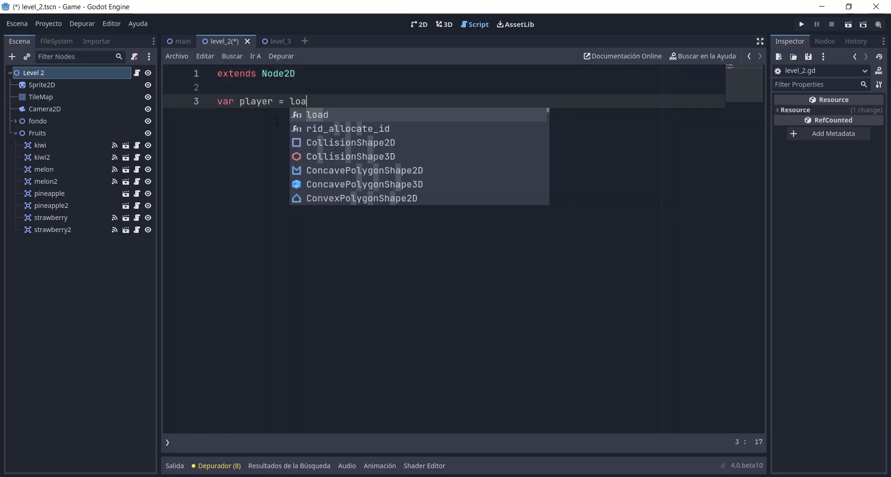
key(Return)
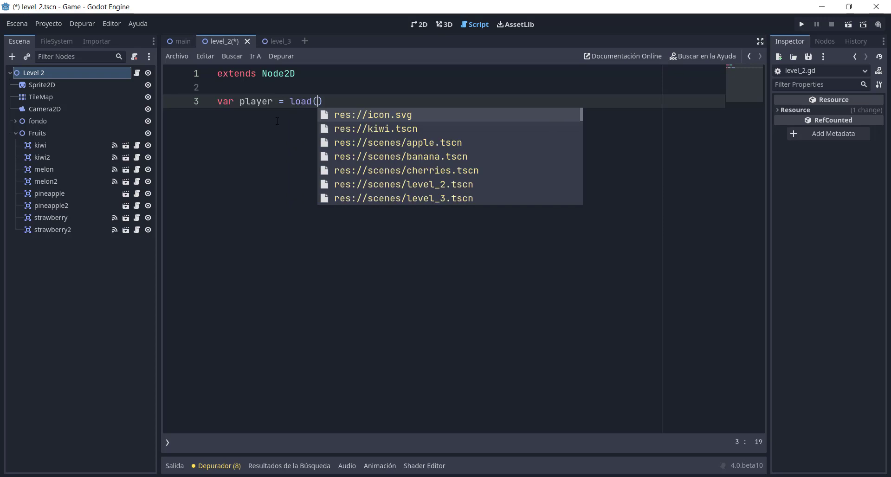
key(Down)
key(Down)
key(Down)
key(Down)
key(Down)
key(Down)
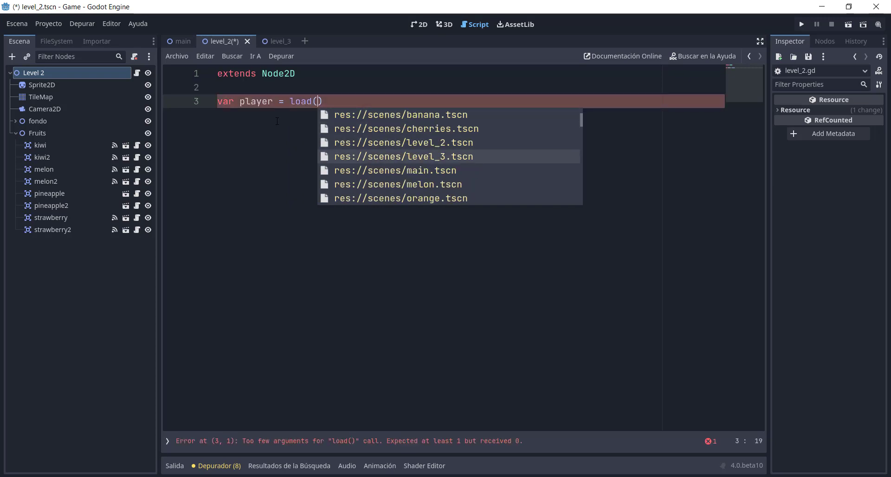
key(Down)
key(Down)
key(Down)
key(Down)
key(Down)
key(Down)
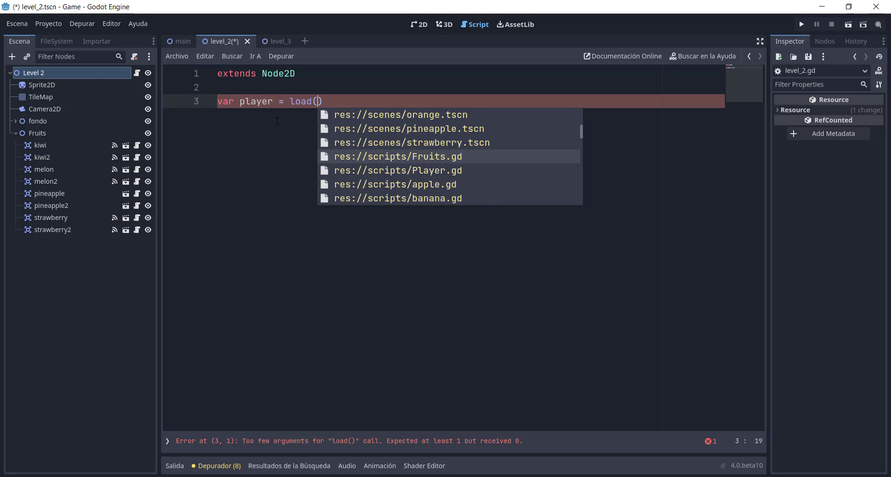
key(Down)
key(Return)
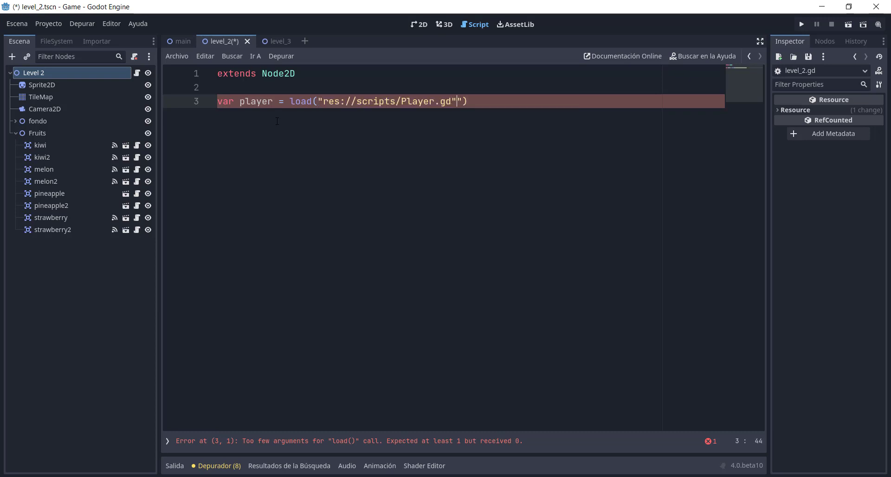
click(72, 43)
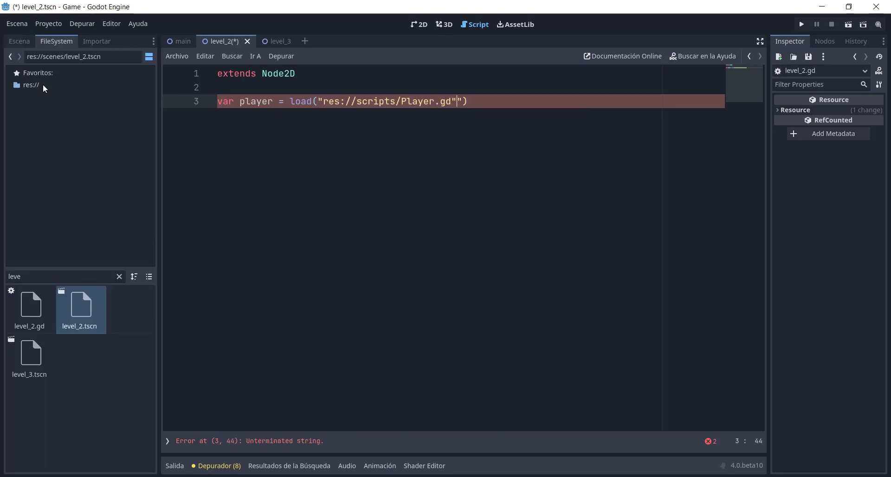
Step: Browse the scenes and scripts folders in the FileSystem dock, clearing the 'play' filter
click(119, 277)
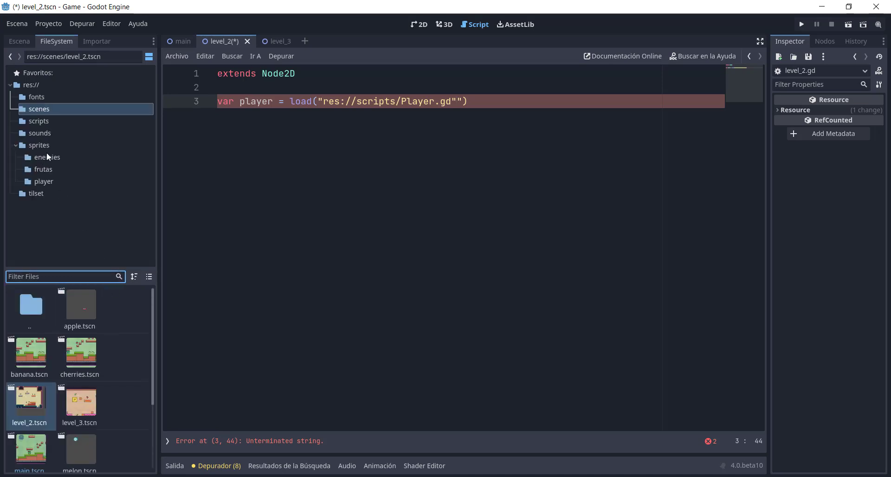
text(play)
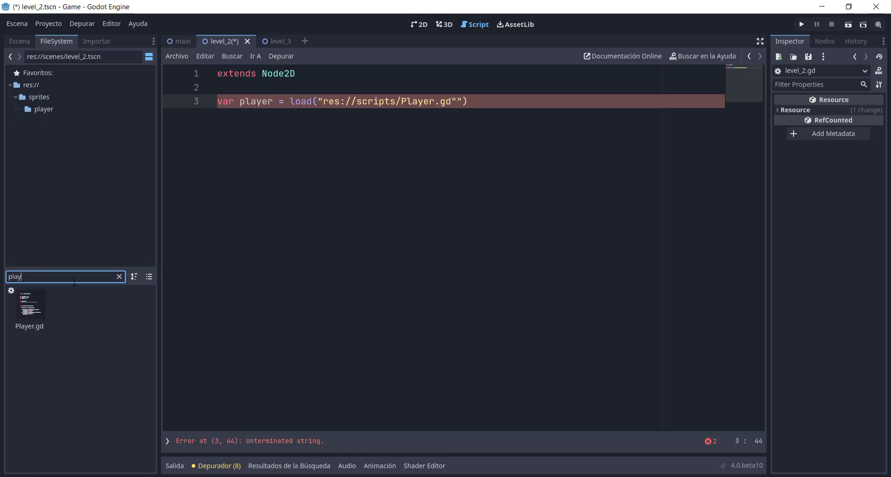
key(BackSpace)
key(BackSpace)
key(BackSpace)
click(53, 110)
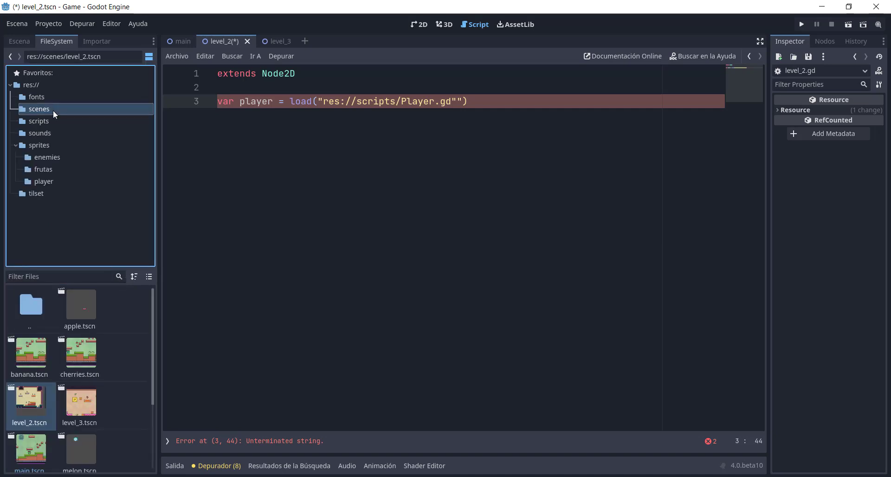
click(75, 350)
scroll(77, 349, down, 3)
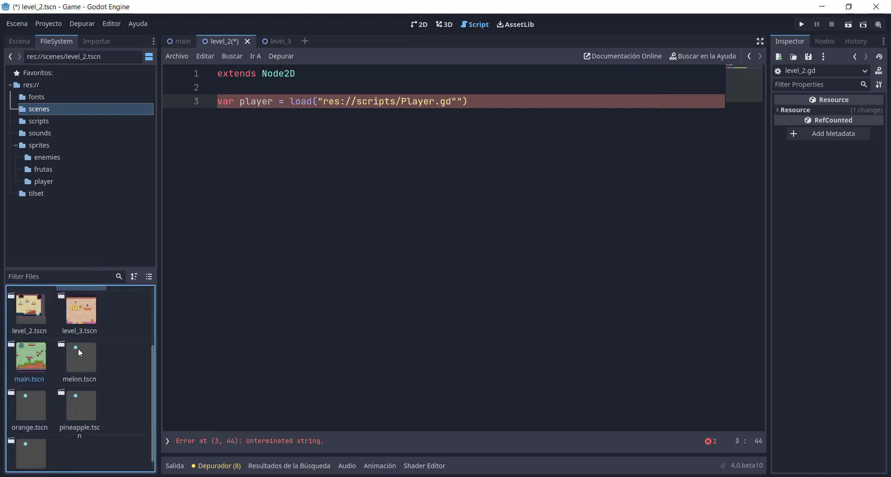
scroll(81, 357, down, 1)
scroll(82, 362, up, 2)
scroll(81, 362, up, 2)
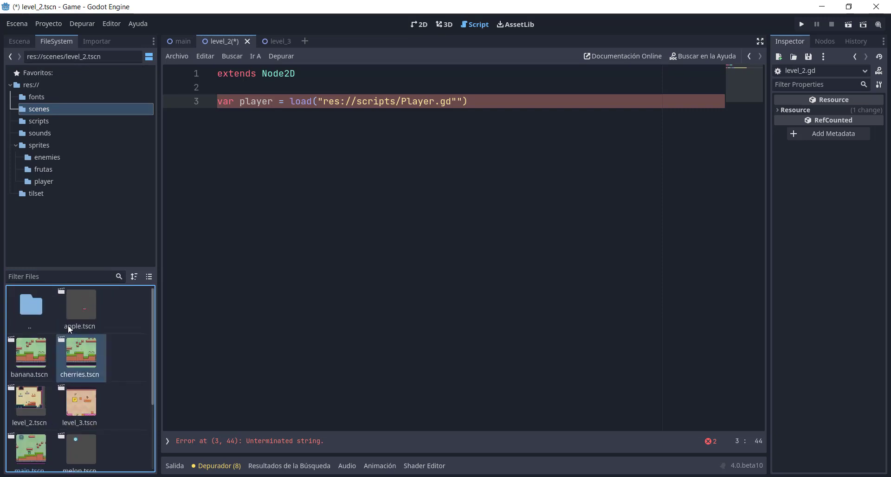
click(38, 121)
click(41, 110)
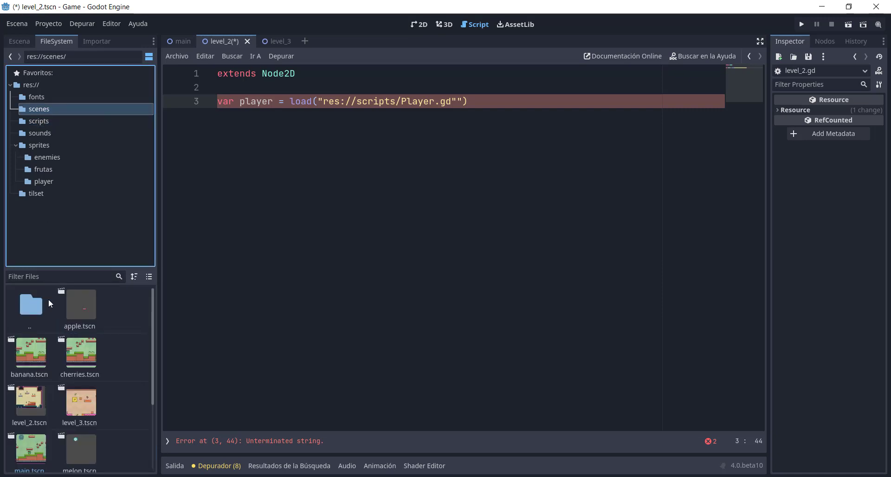
scroll(80, 342, down, 2)
scroll(83, 343, down, 1)
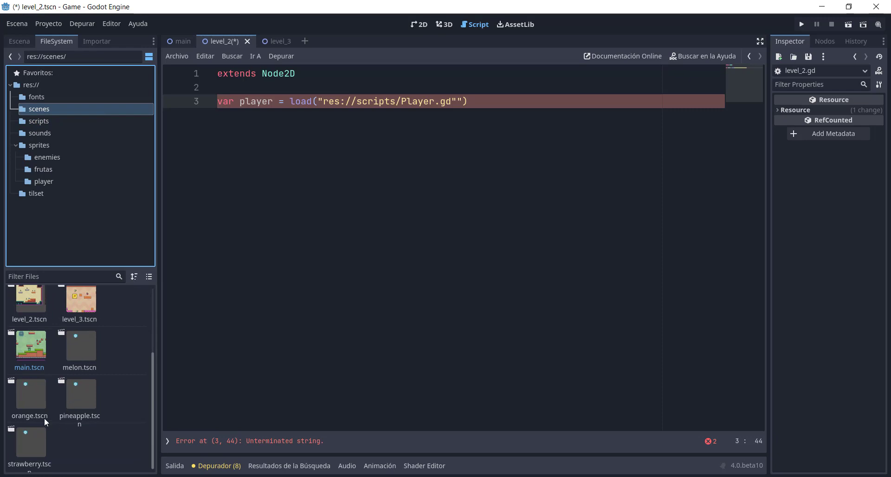
scroll(40, 395, up, 3)
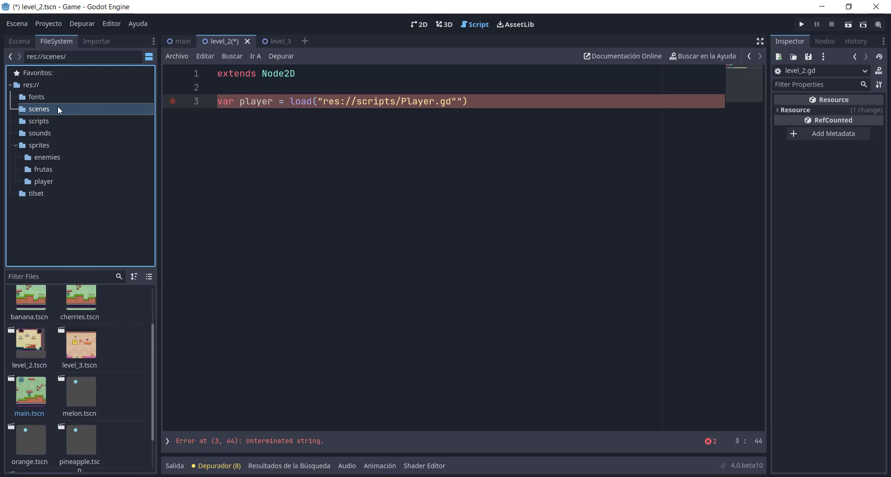
scroll(46, 330, up, 3)
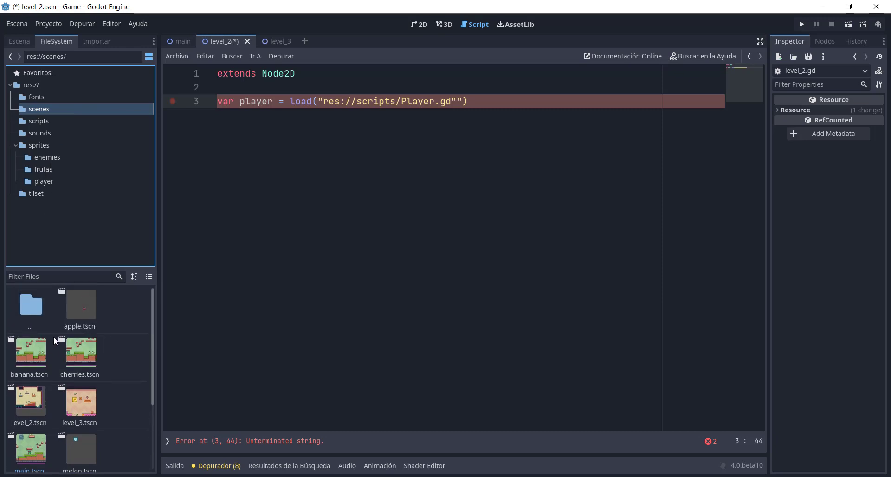
Step: Delete the load line so level_2.gd holds only extends Node2D, and save the scene
click(323, 102)
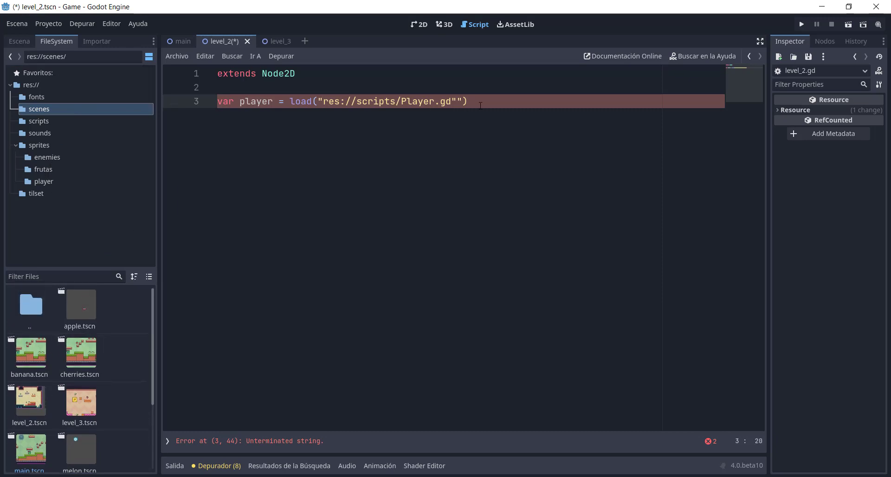
drag(479, 103, 318, 102)
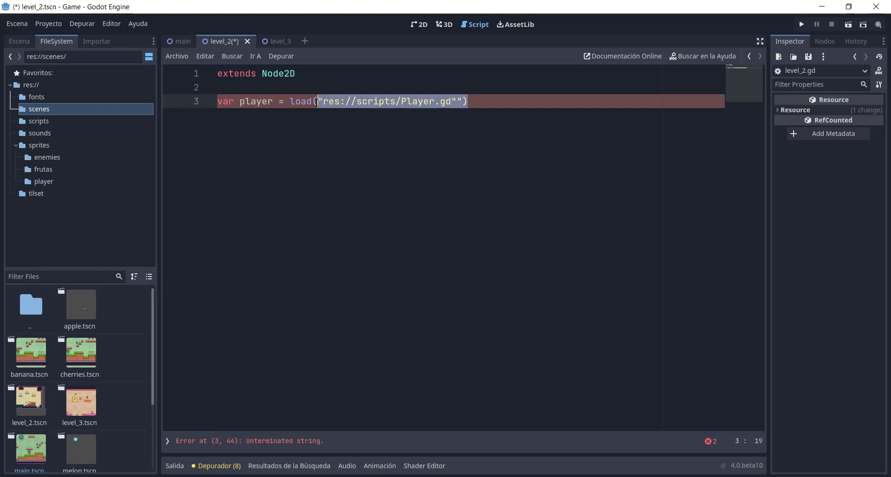
text())
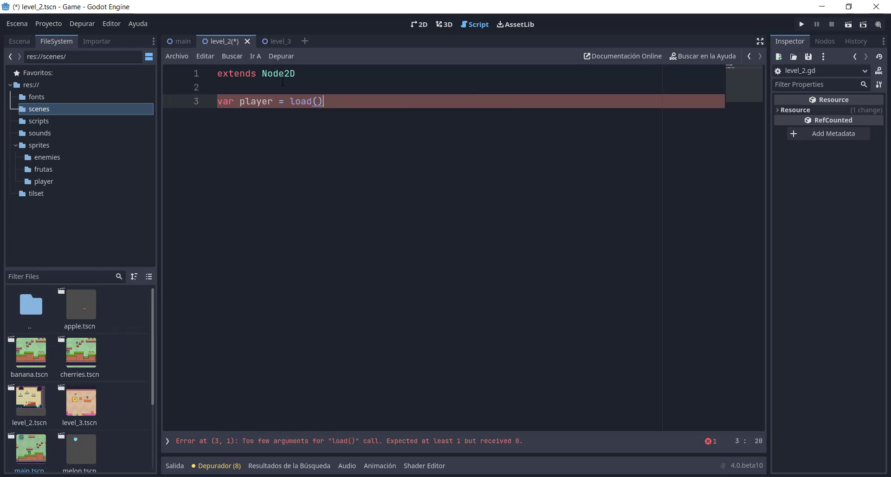
drag(339, 106, 185, 99)
key(BackSpace)
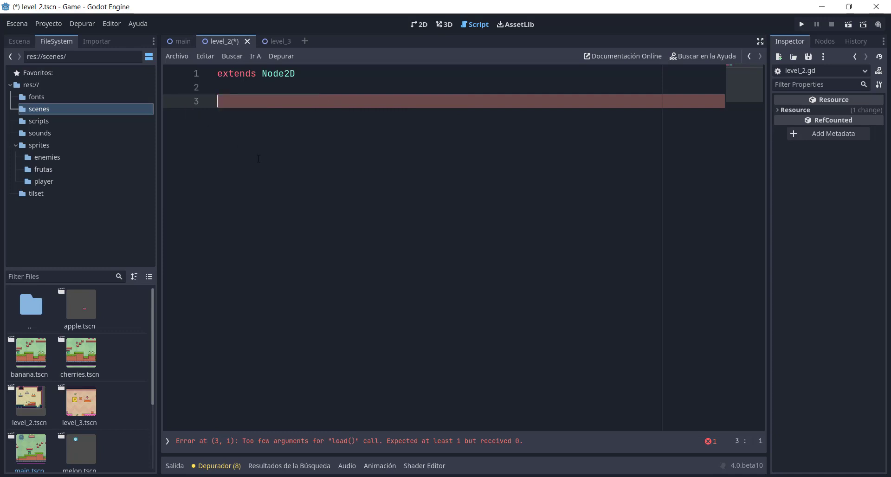
key(ctrl+s)
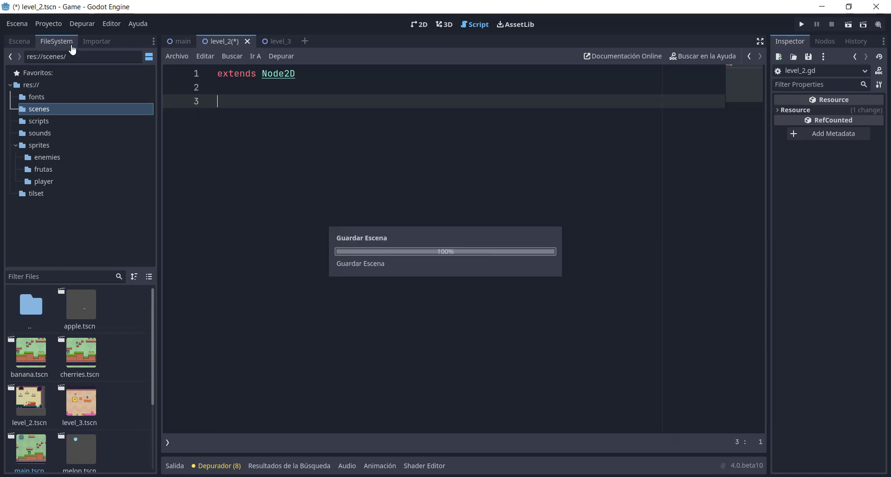
click(22, 40)
click(40, 76)
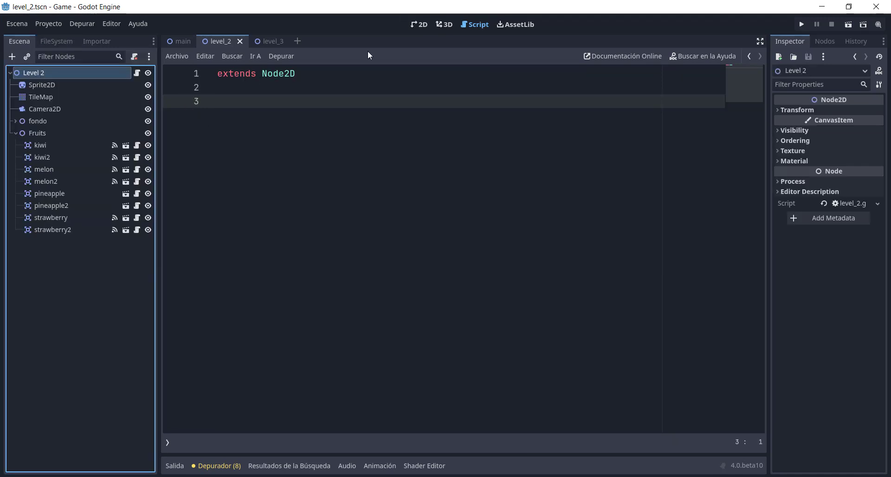
Step: Search Instantiate Child Scene for 'play', find no player scene, then switch to the main scene
click(420, 27)
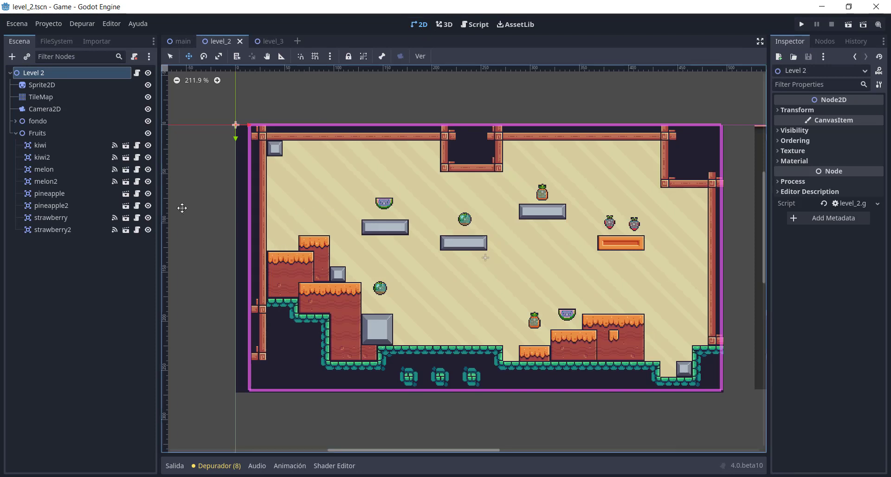
click(26, 56)
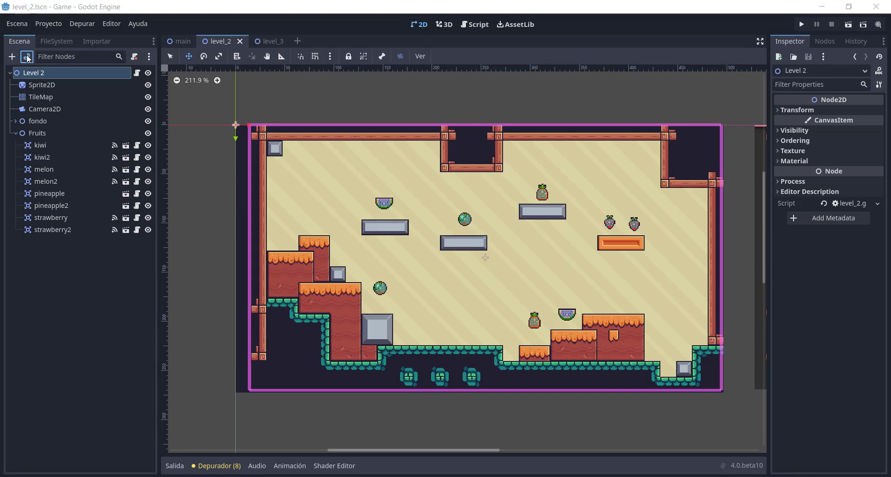
text(play)
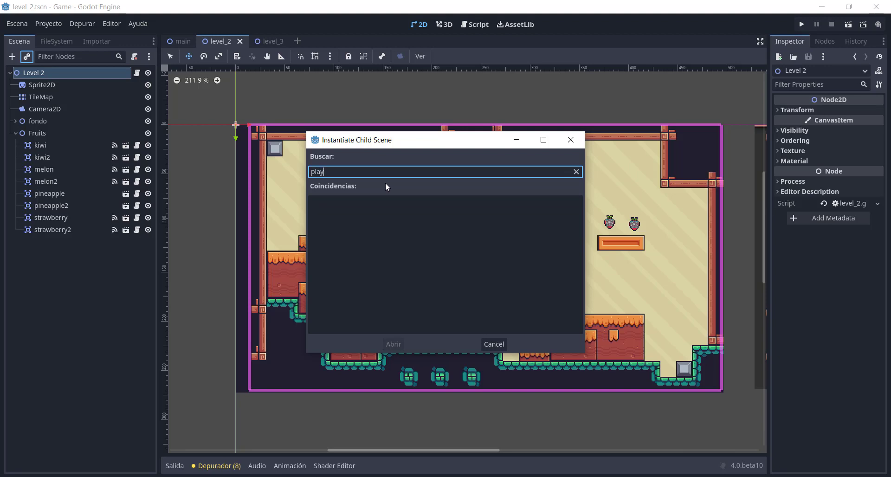
click(571, 139)
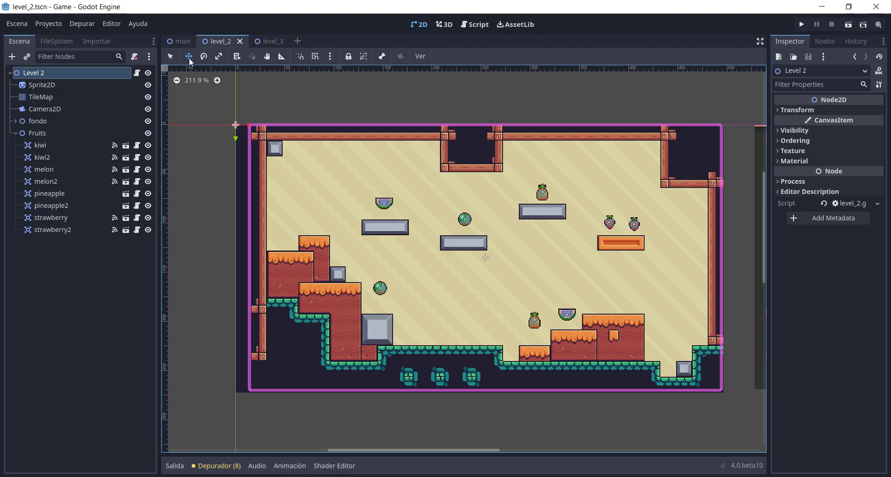
click(179, 41)
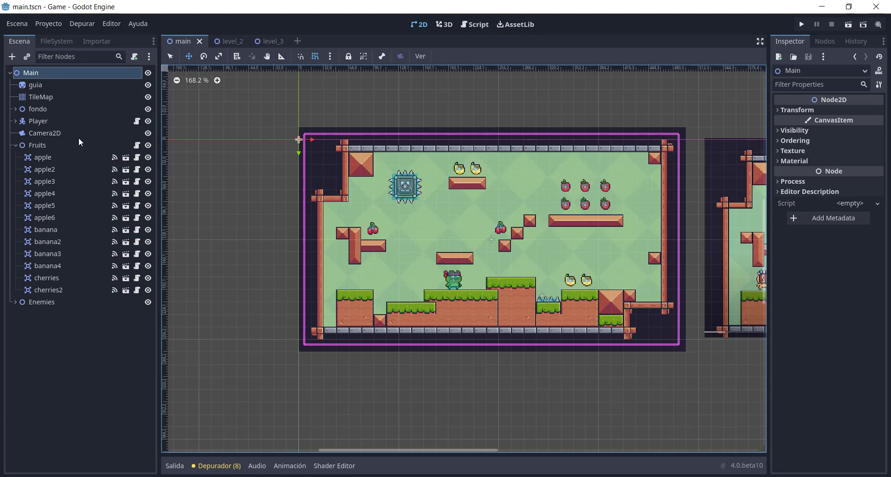
Step: Save the main scene's Player branch as player.tscn and open that new scene
click(41, 122)
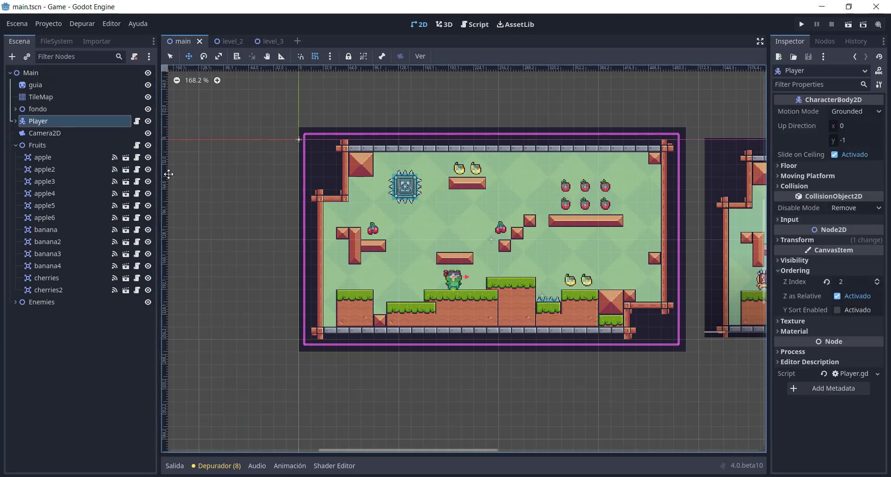
right_click(32, 123)
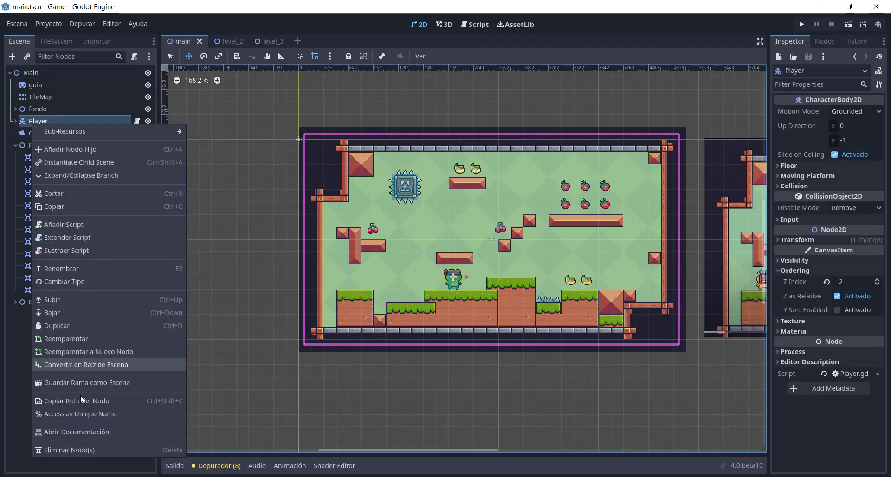
click(130, 302)
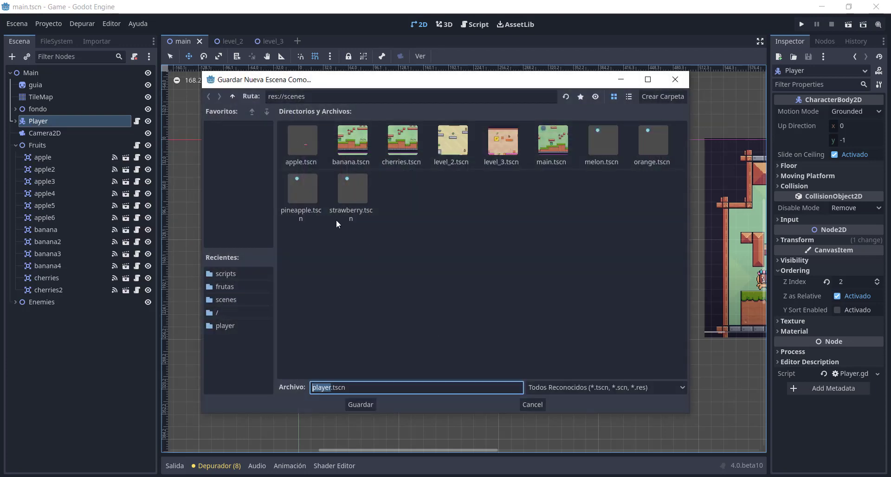
click(359, 405)
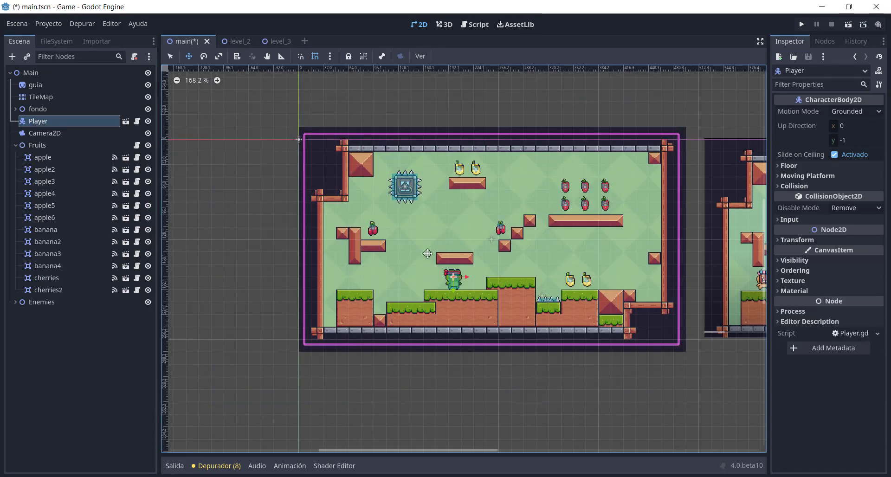
click(126, 121)
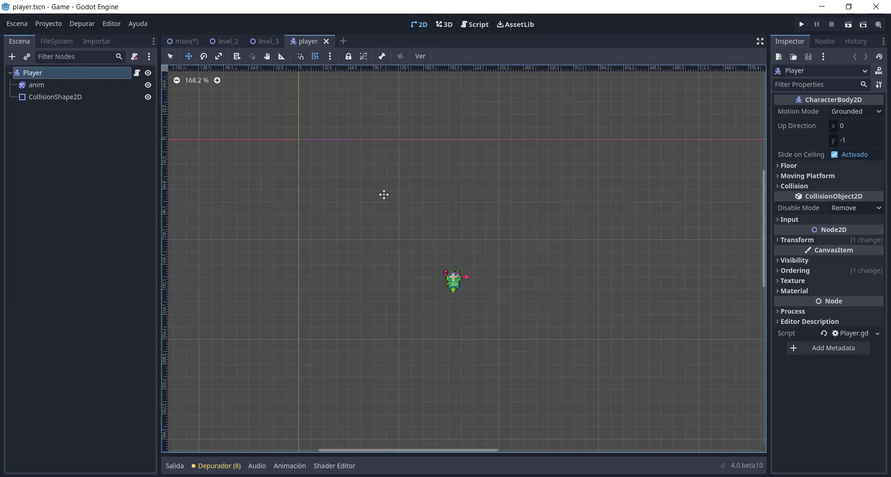
Step: Instance scenes/player.tscn under Level 2 and drag the Player next to the left wall
click(326, 41)
click(237, 43)
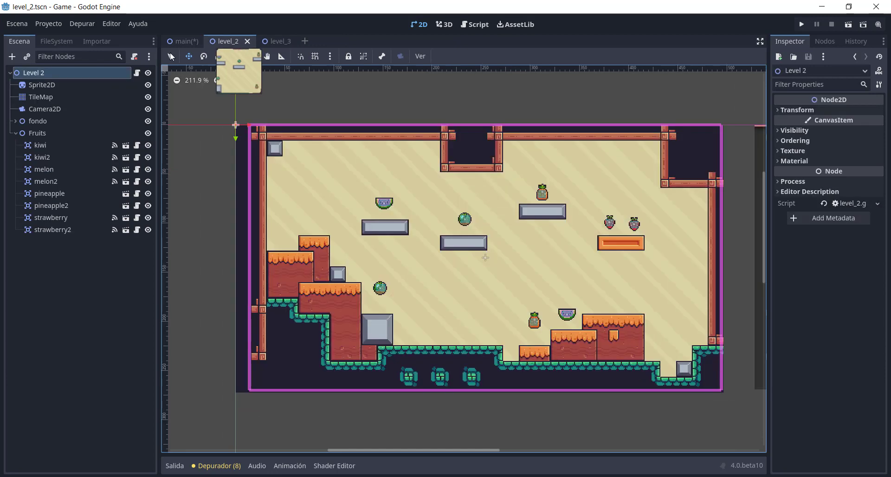
click(27, 56)
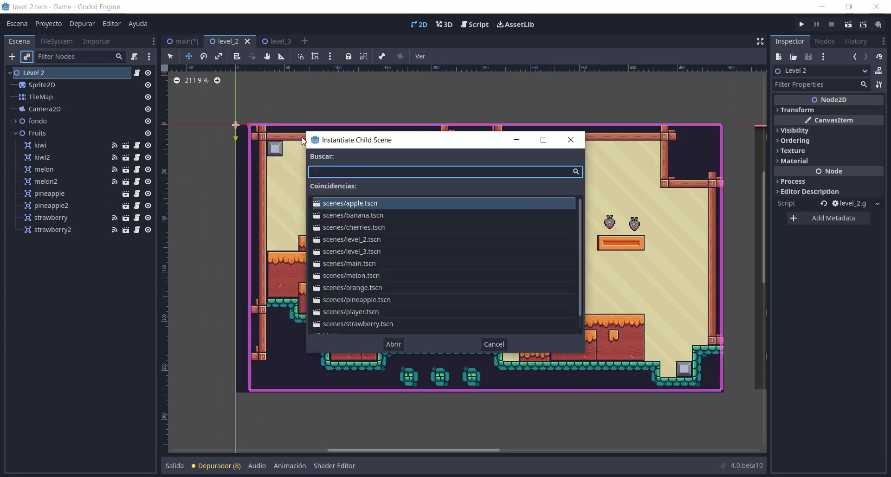
text(play)
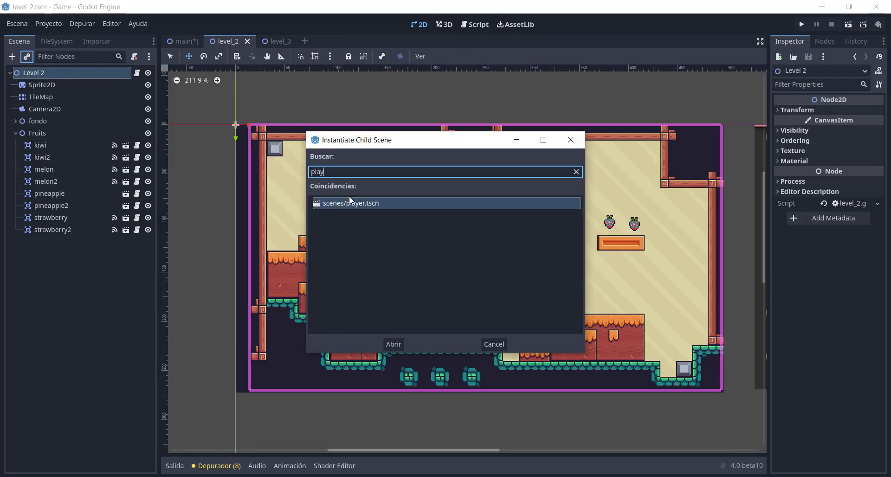
click(354, 209)
double_click(348, 206)
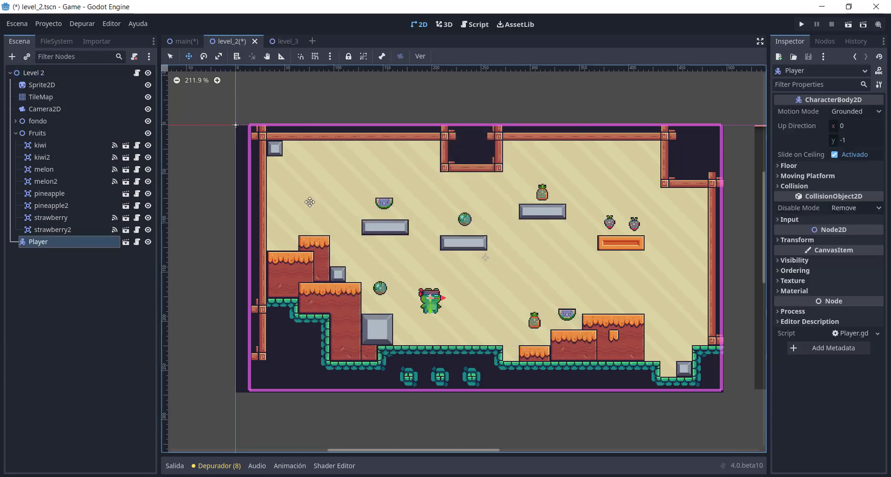
mouse_move(448, 279)
mouse_down()
mouse_move(267, 182)
mouse_move(300, 191)
mouse_up()
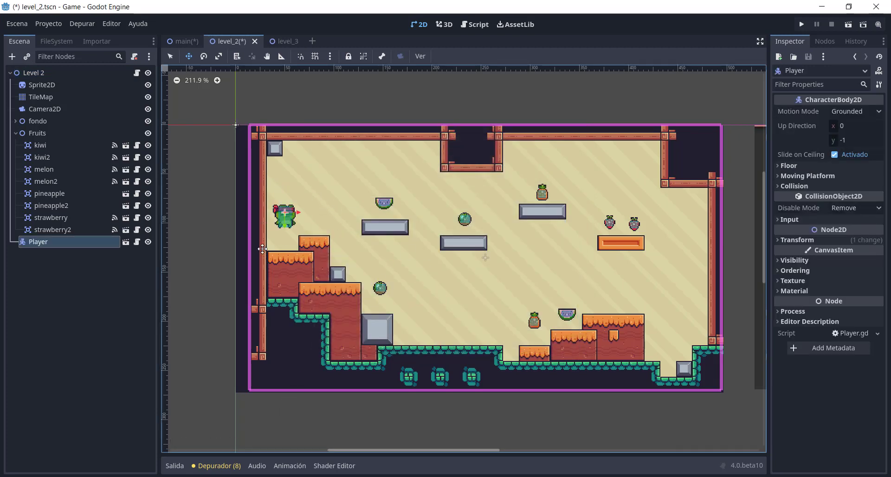
Step: Delete the Player node from the Level 2 scene tree with Eliminar Nodo(s)
scroll(295, 208, up, 2)
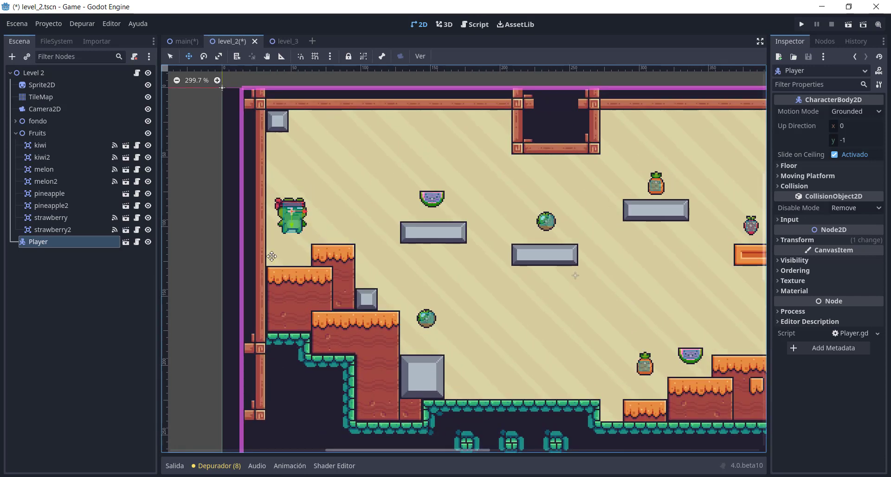
right_click(102, 238)
click(149, 468)
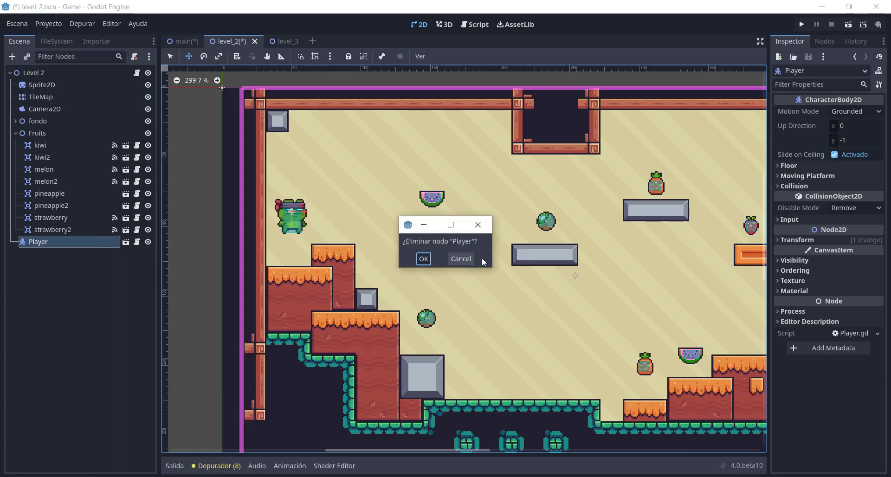
click(424, 259)
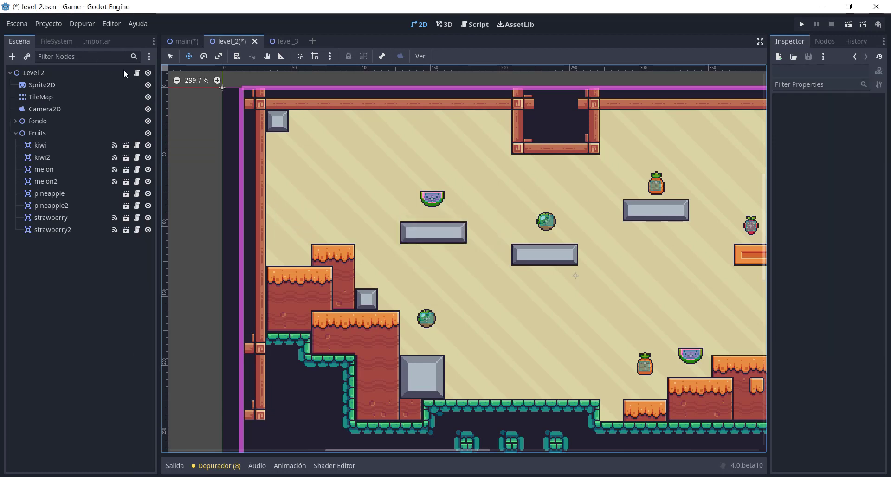
Step: Declare var player = load("res://scenes/player.tscn") by dragging player.tscn from FileSystem into the parentheses
click(137, 73)
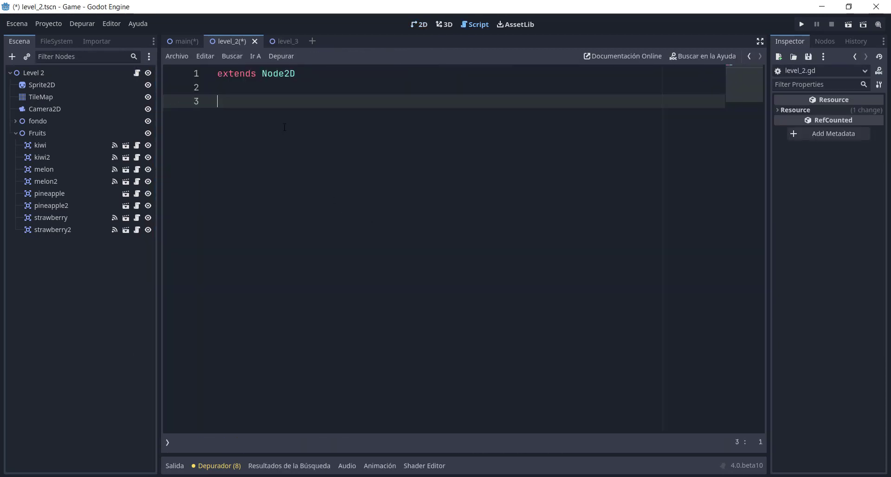
text(var player = l)
text(oad()
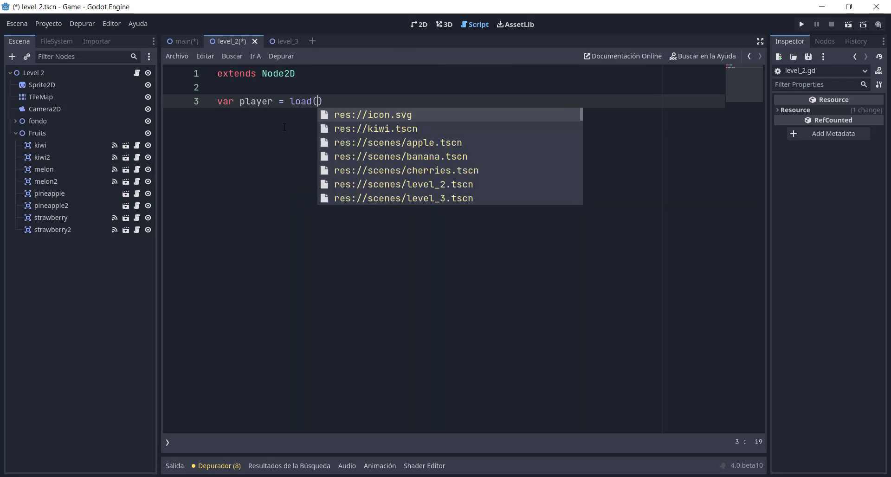
key(Escape)
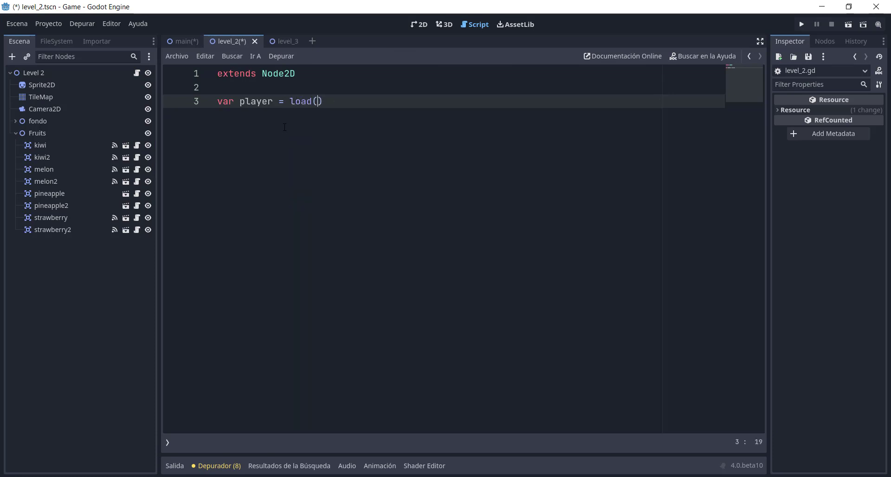
click(48, 42)
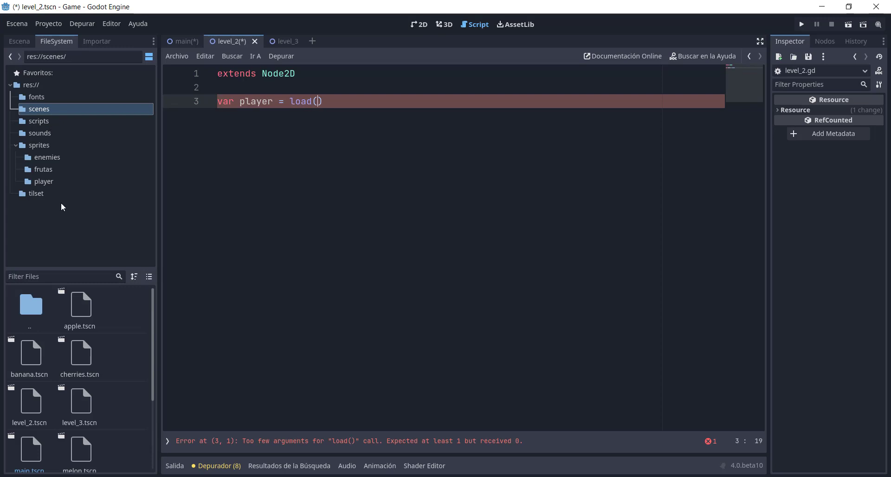
click(64, 277)
text(play)
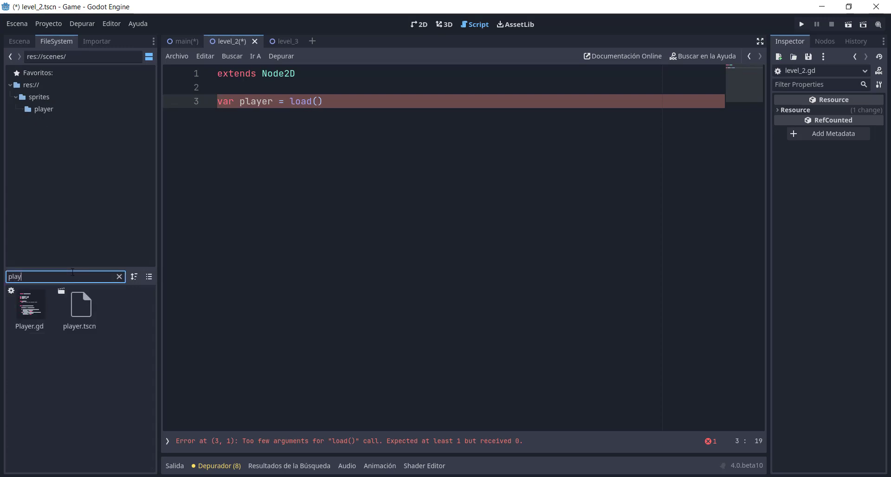
drag(80, 306, 316, 101)
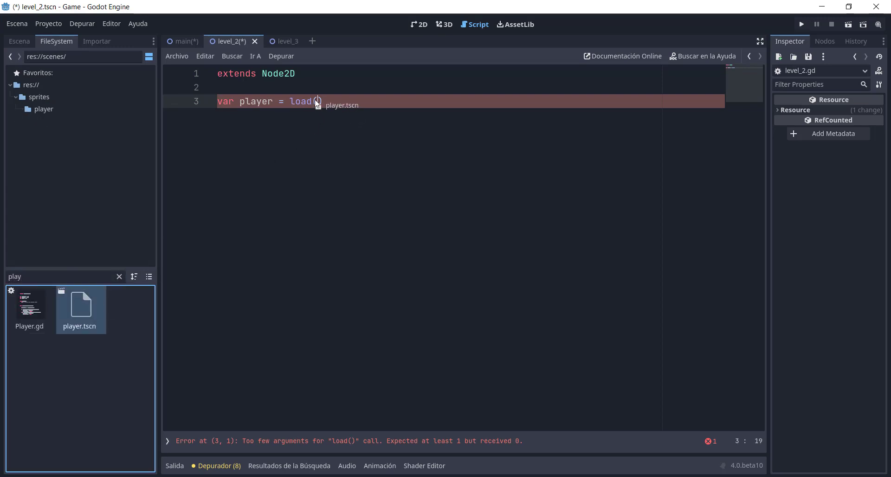
click(519, 102)
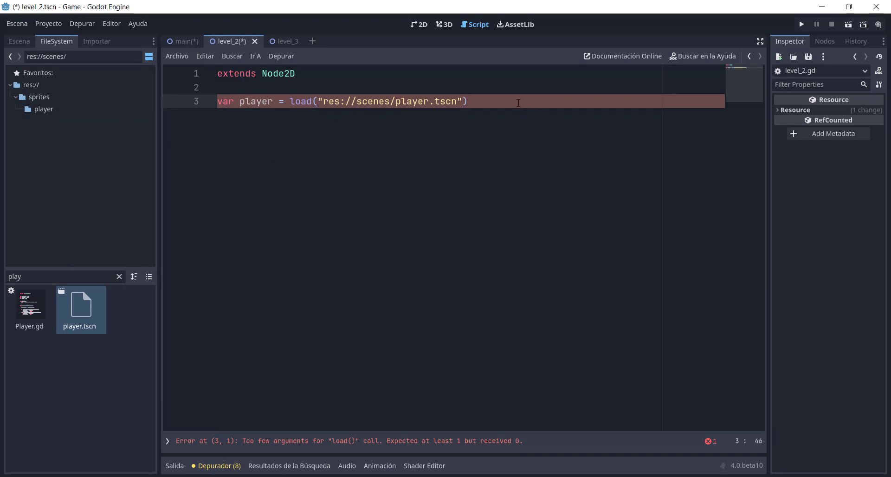
Step: Start a func _ready(): header below the load line
key(Return)
key(Return)
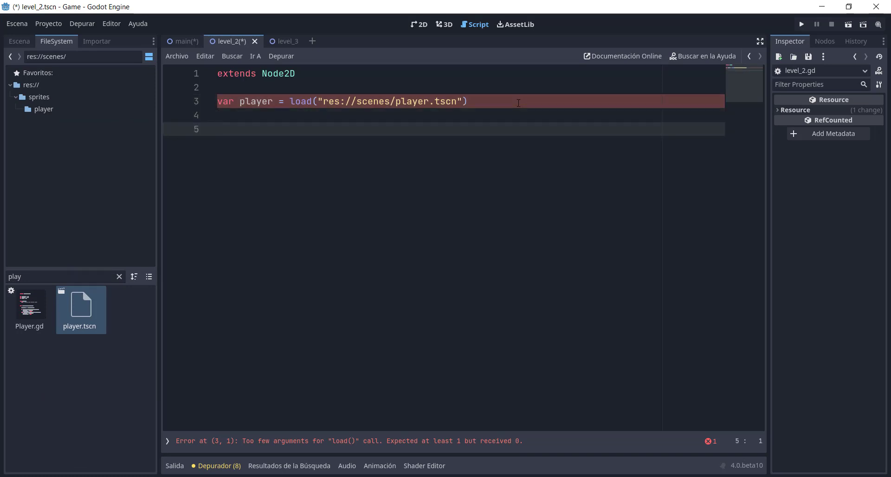
text(func )
text(_r)
key(Return)
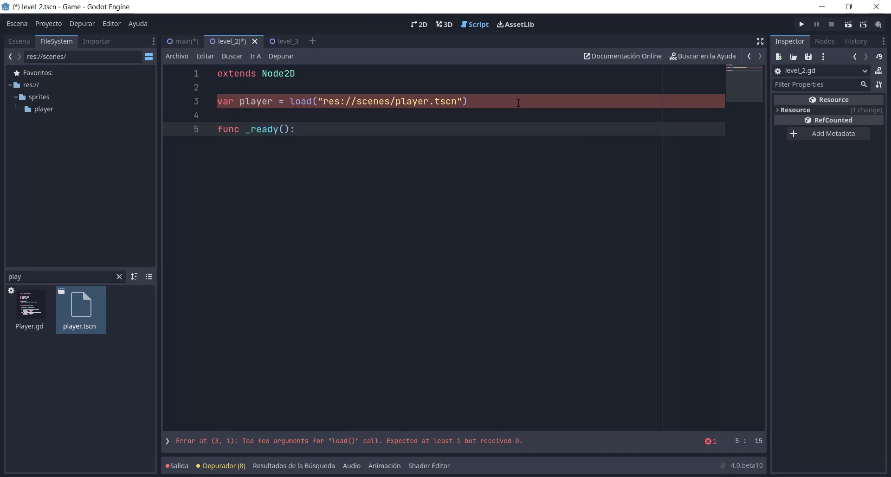
key(Return)
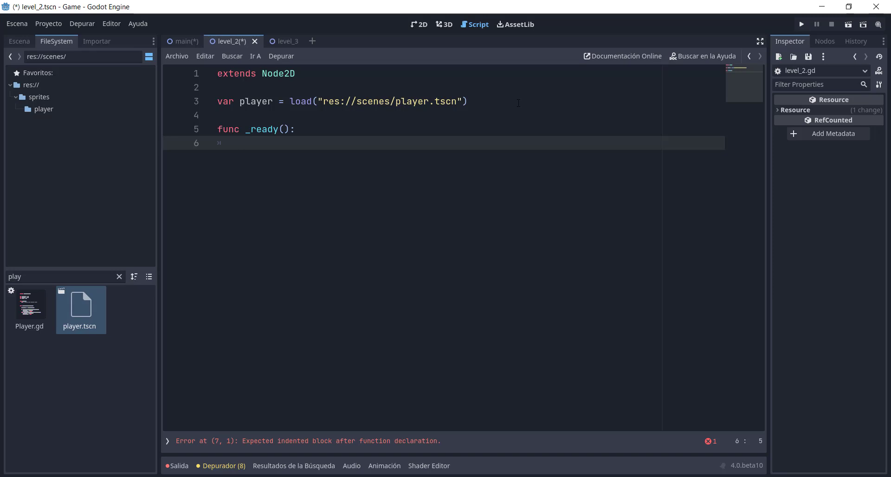
Step: Select the Level 2 root and open Crear Nuevo Node, expanding the Node2D type
click(20, 42)
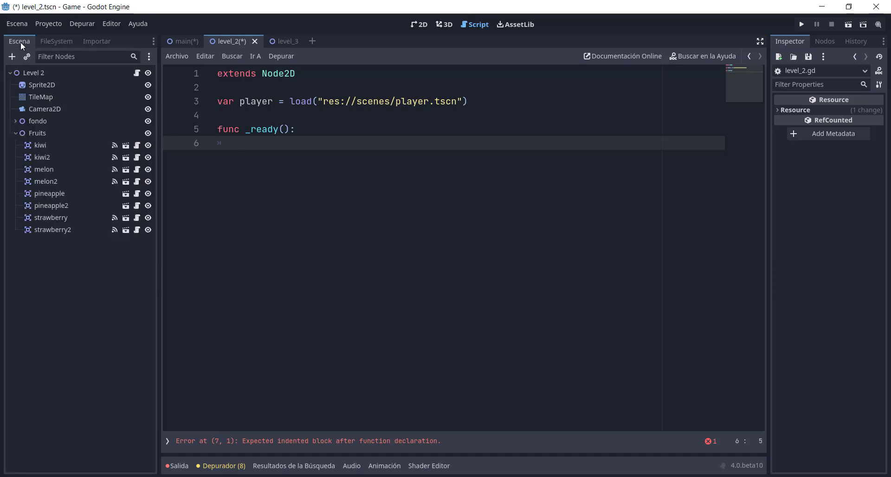
click(45, 71)
click(429, 23)
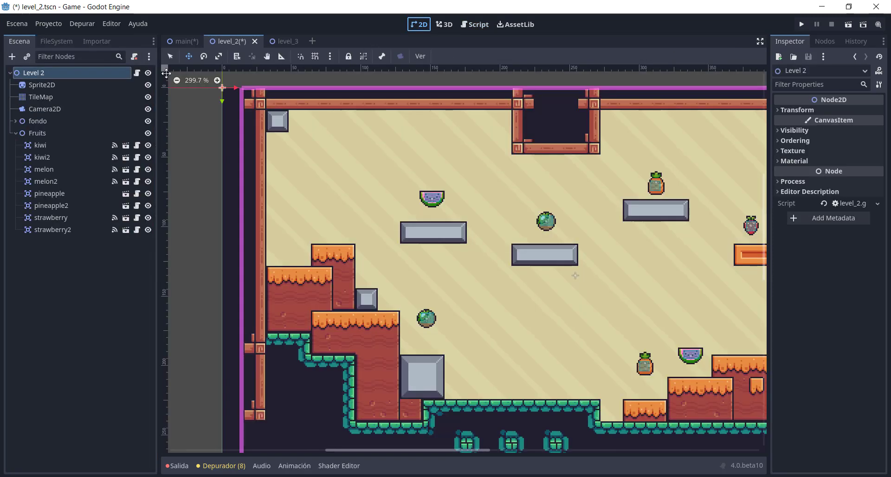
click(12, 56)
text(p)
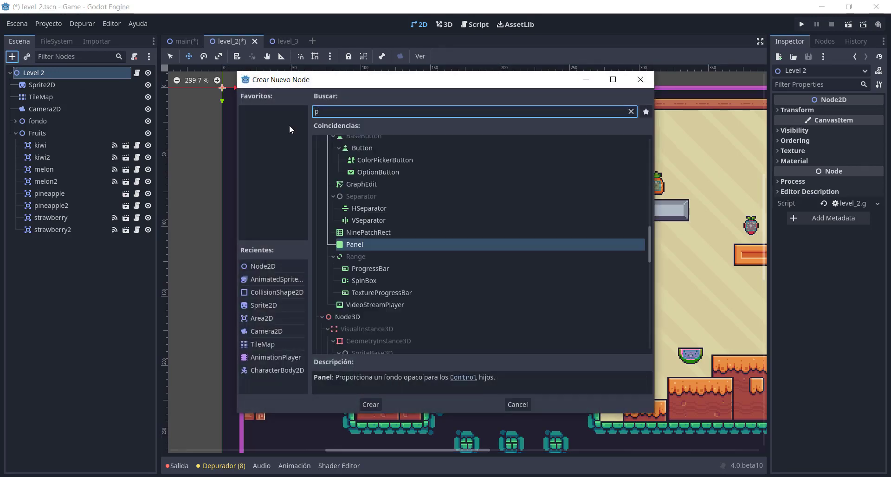
text(osit)
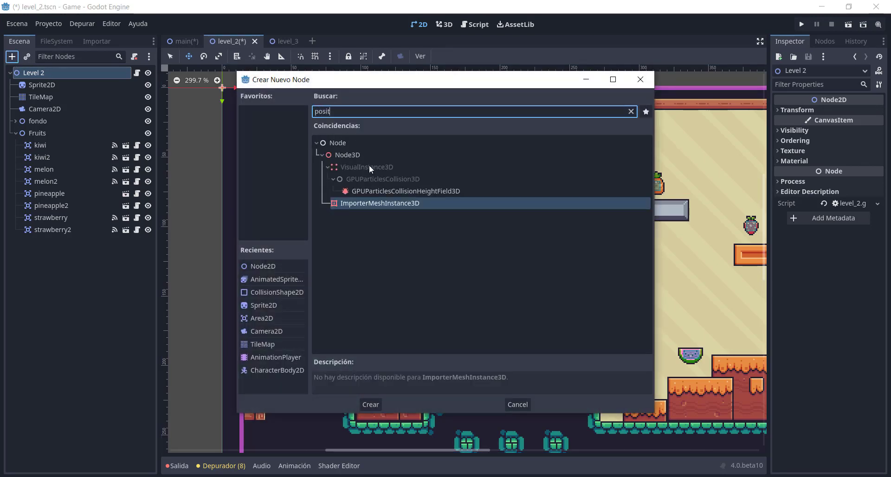
text(i)
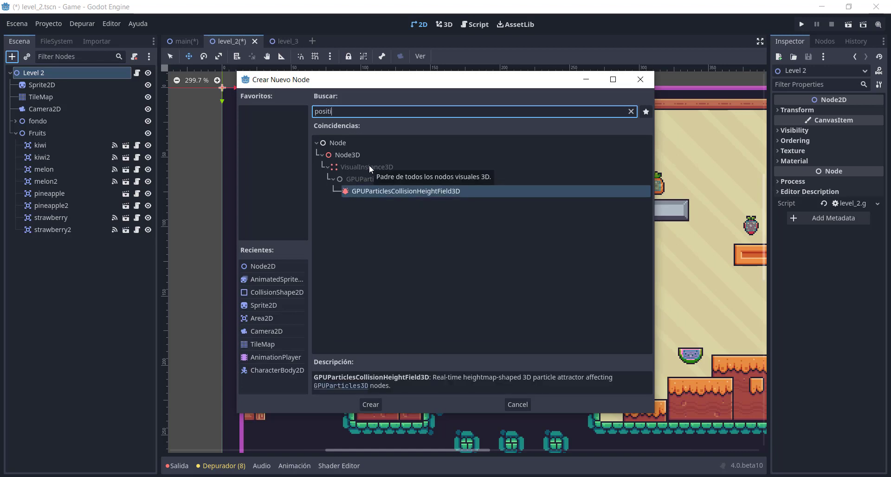
key(BackSpace)
key(BackSpace)
key(BackSpace)
key(BackSpace)
key(BackSpace)
key(BackSpace)
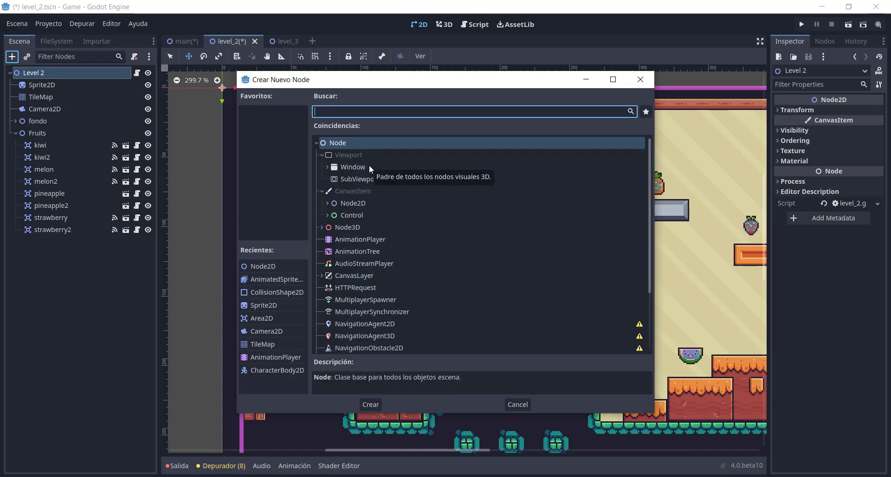
click(332, 207)
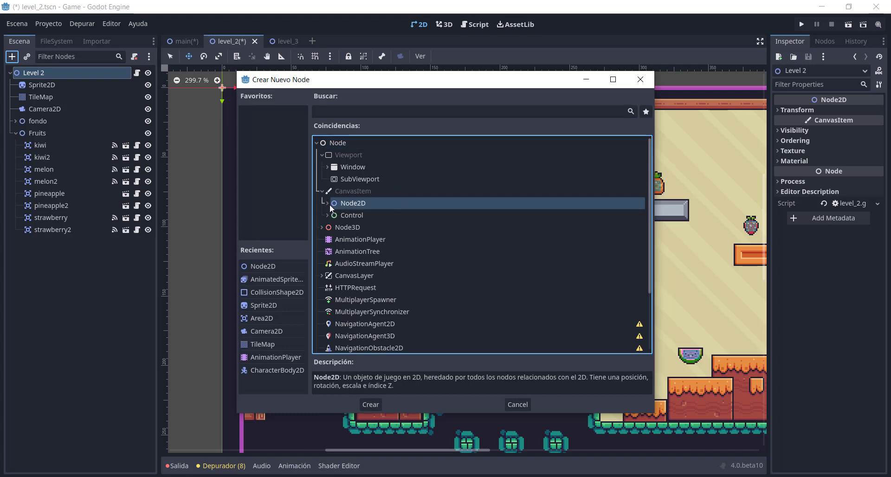
click(328, 203)
Step: Browse Node2D subtypes such as VisibleOnScreenNotifier2D, CollisionObject2D and PhysicsBody2D
scroll(363, 222, down, 1)
scroll(367, 231, down, 1)
scroll(367, 230, down, 2)
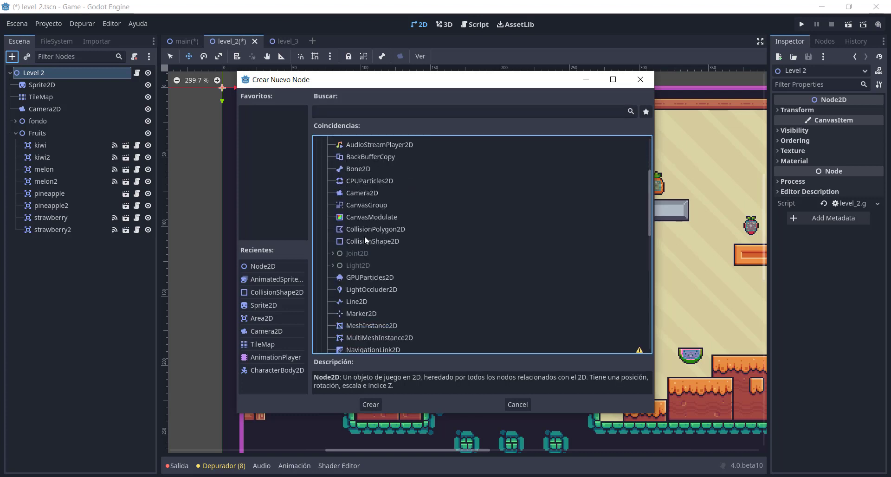
scroll(350, 271, down, 2)
scroll(353, 271, down, 2)
scroll(357, 273, down, 4)
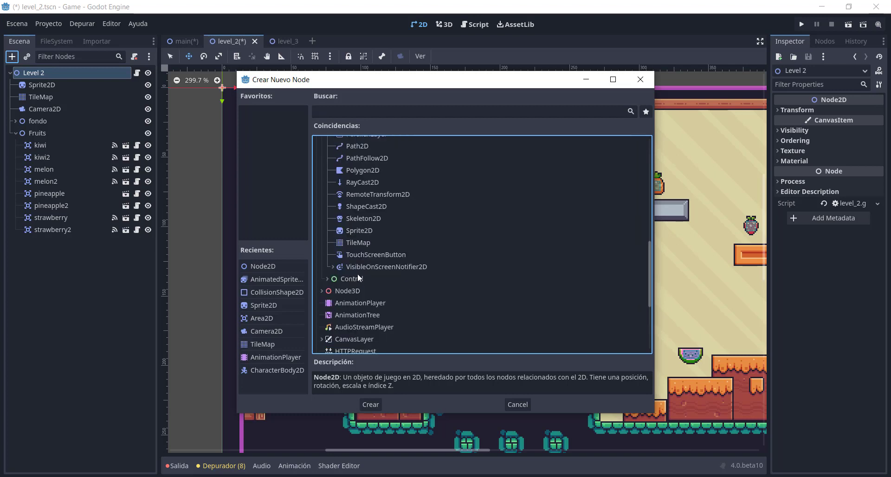
click(333, 267)
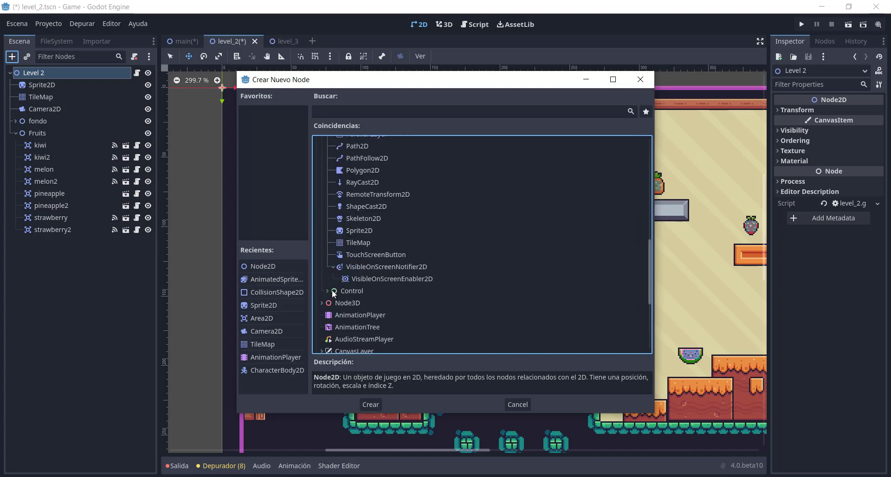
scroll(337, 296, down, 4)
scroll(369, 270, down, 2)
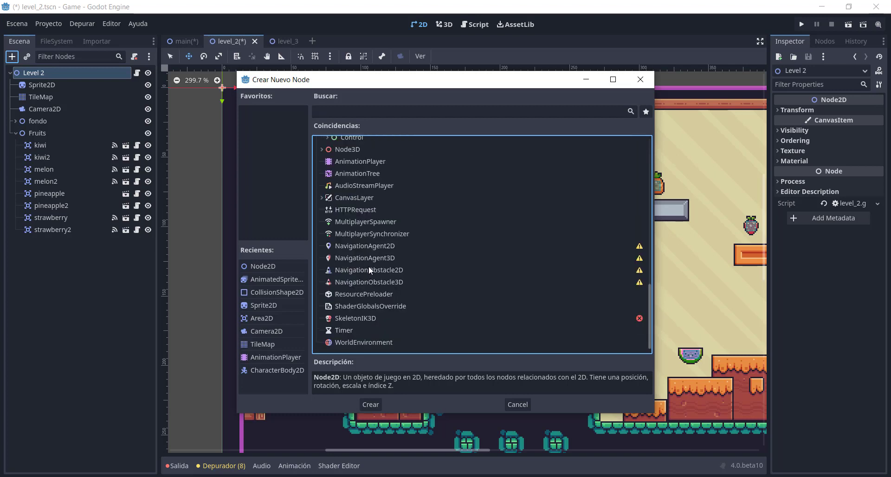
scroll(369, 262, up, 5)
scroll(383, 255, up, 4)
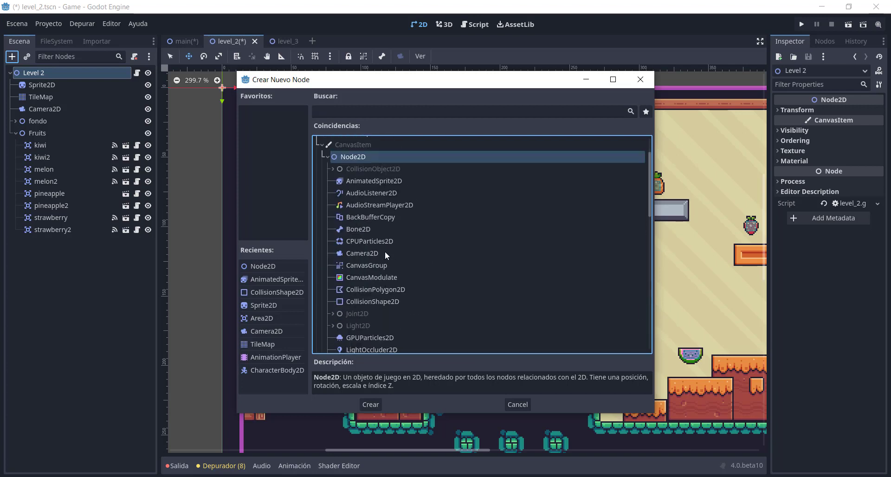
scroll(366, 244, up, 1)
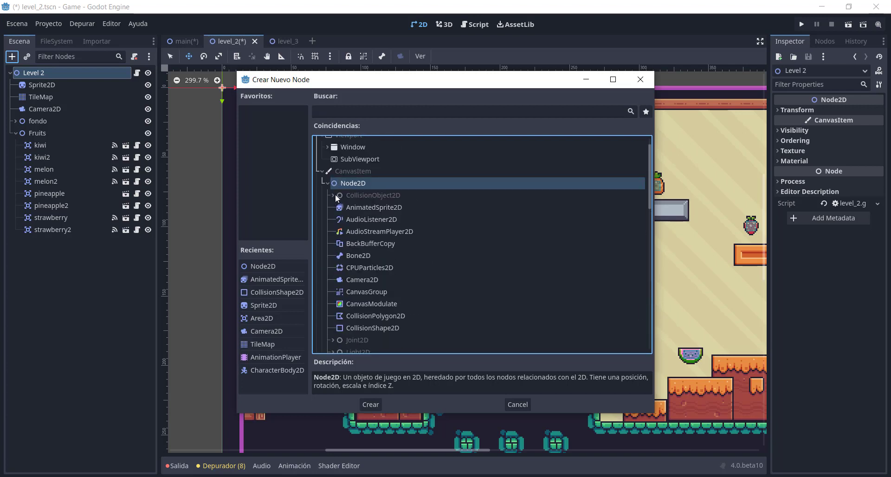
click(334, 195)
click(338, 207)
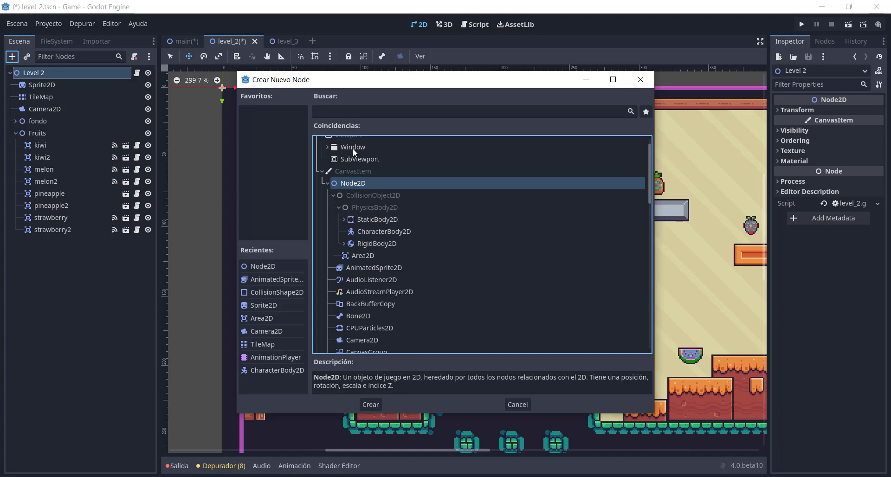
Step: After trying searches 'pro', 'velo' and 'posi', add a Node2D child found by searching 'node'
click(361, 113)
text(posi)
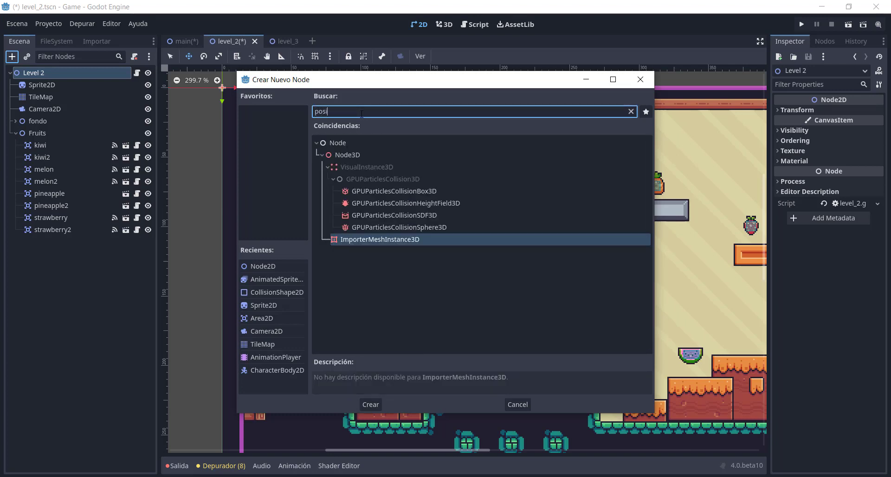
text(pro)
key(BackSpace)
key(BackSpace)
key(BackSpace)
text(ve)
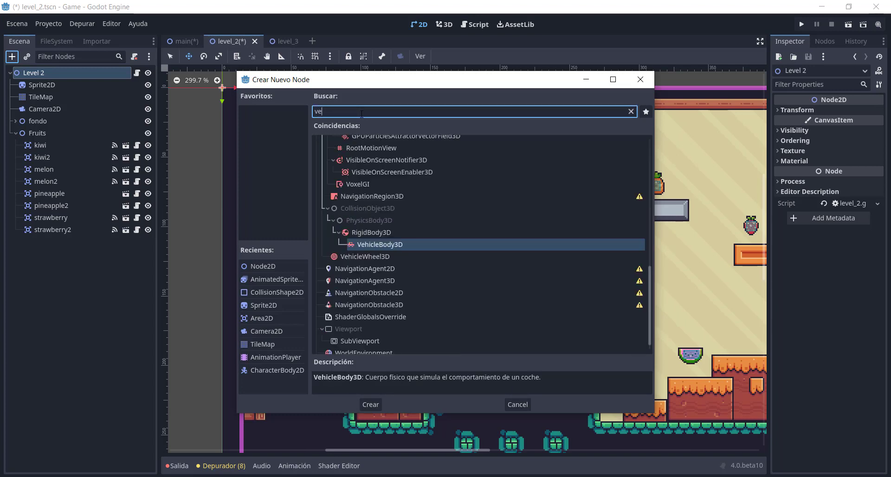
text(lo)
key(BackSpace)
key(BackSpace)
key(BackSpace)
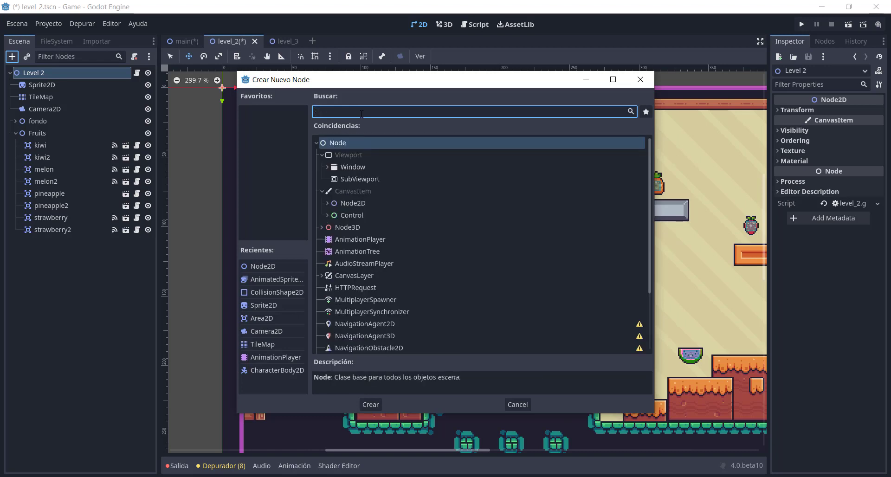
text(posi)
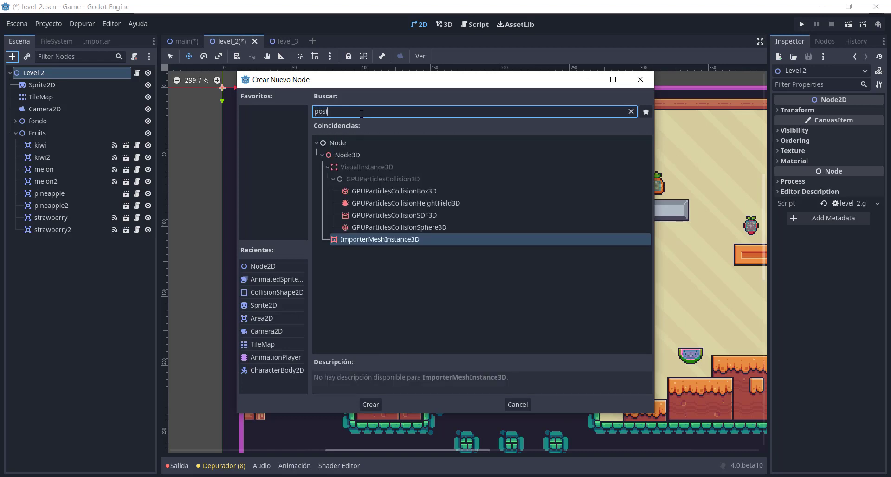
click(641, 79)
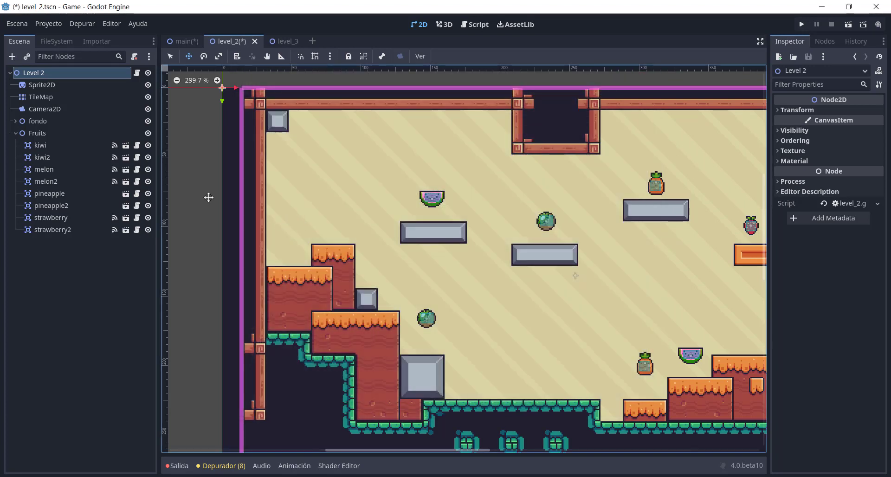
click(14, 56)
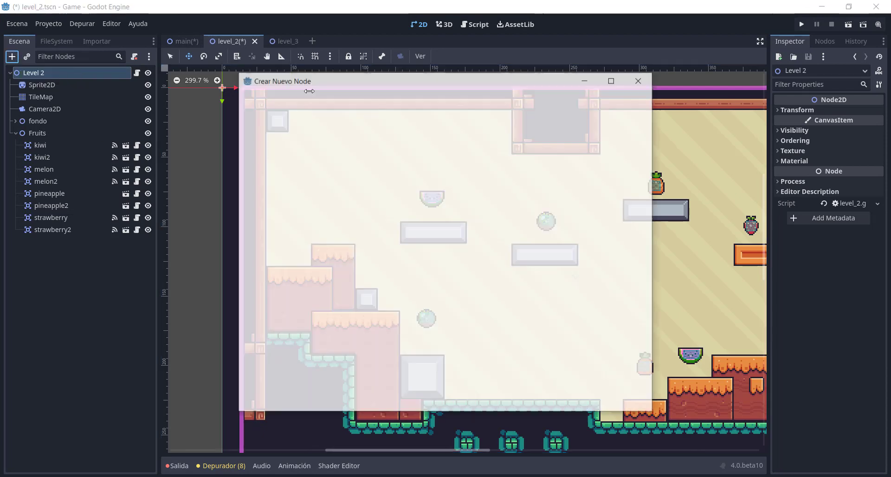
text(node)
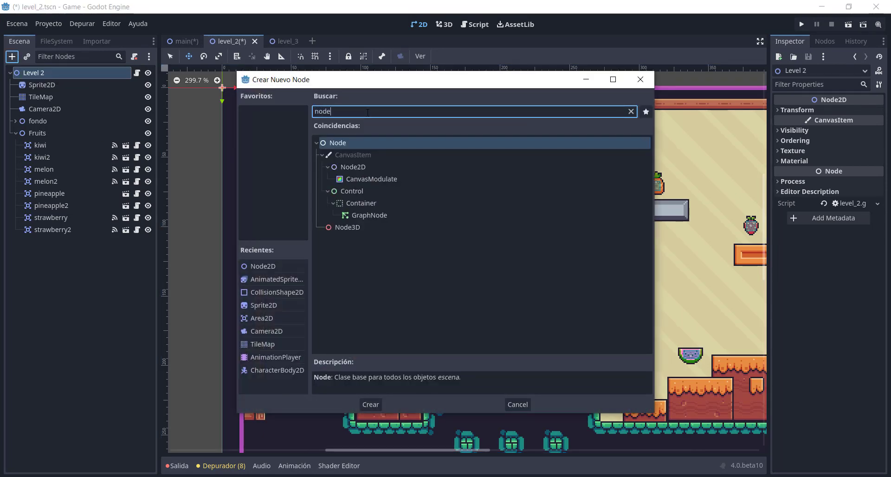
double_click(362, 168)
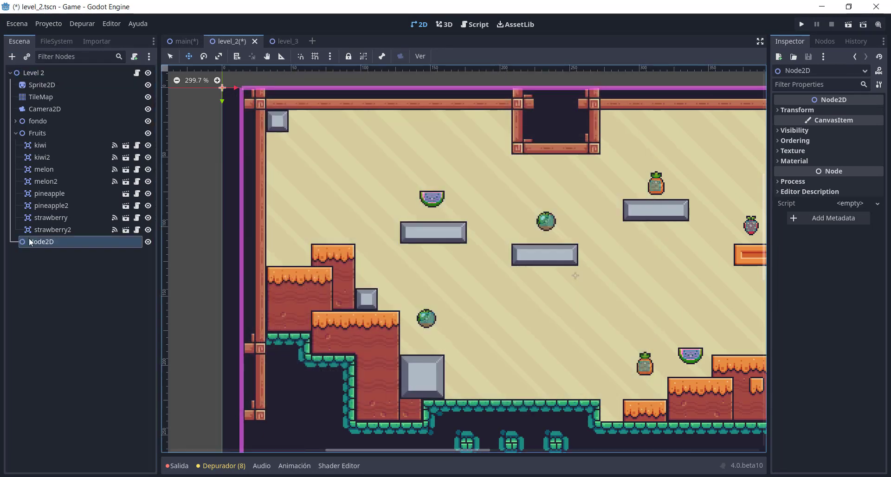
Step: Rename the new Node2D to spawn_player
double_click(38, 242)
text(sp)
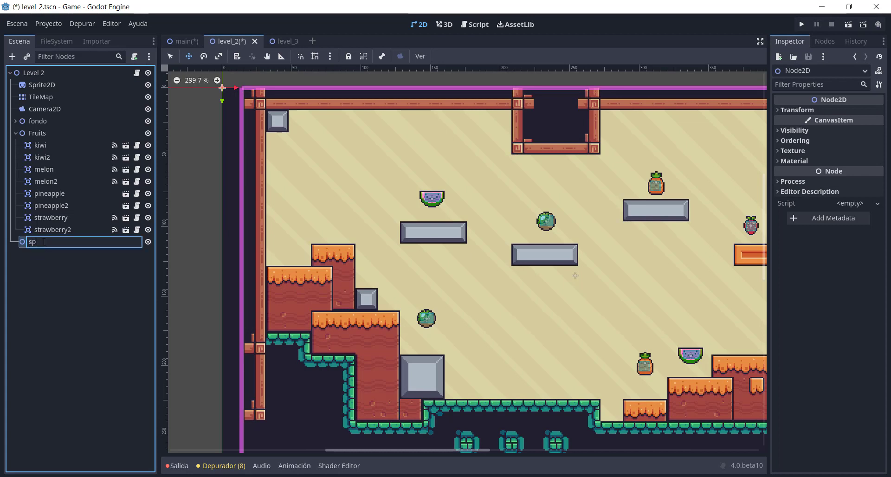
text(awn_player)
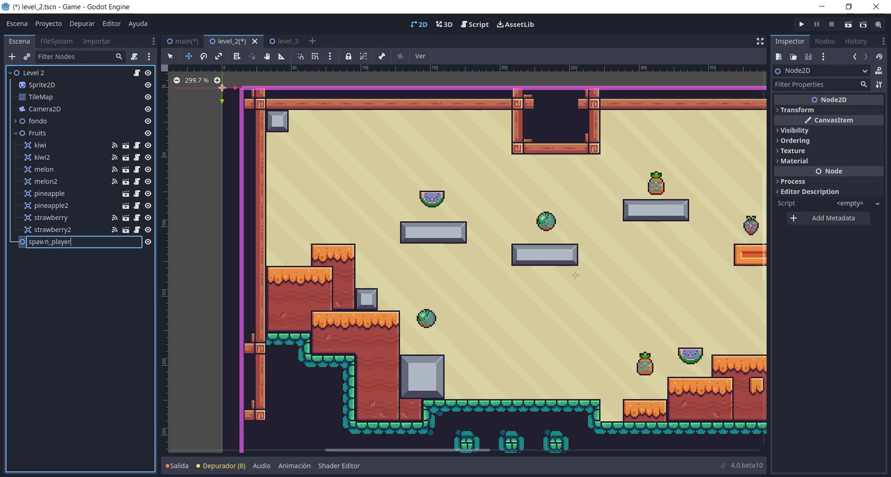
key(Return)
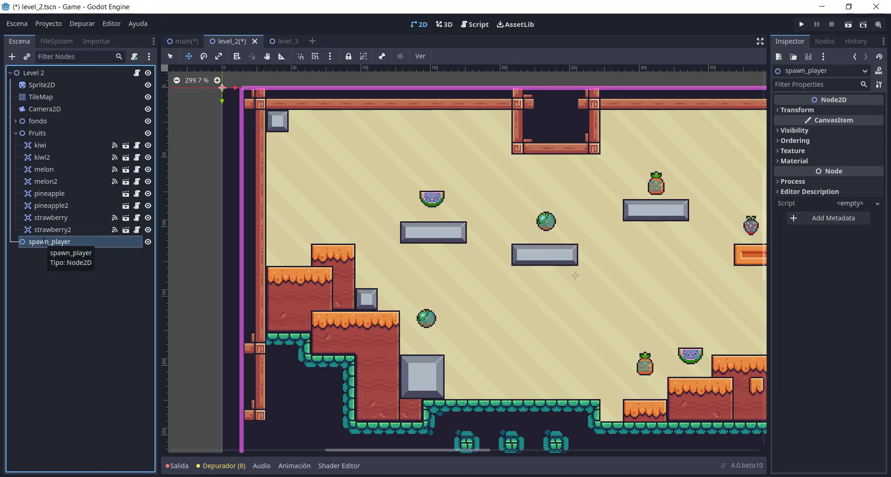
Step: Position spawn_player by Level 2's left wall and save the scene
mouse_move(223, 87)
mouse_down()
mouse_move(223, 160)
mouse_move(354, 199)
mouse_up()
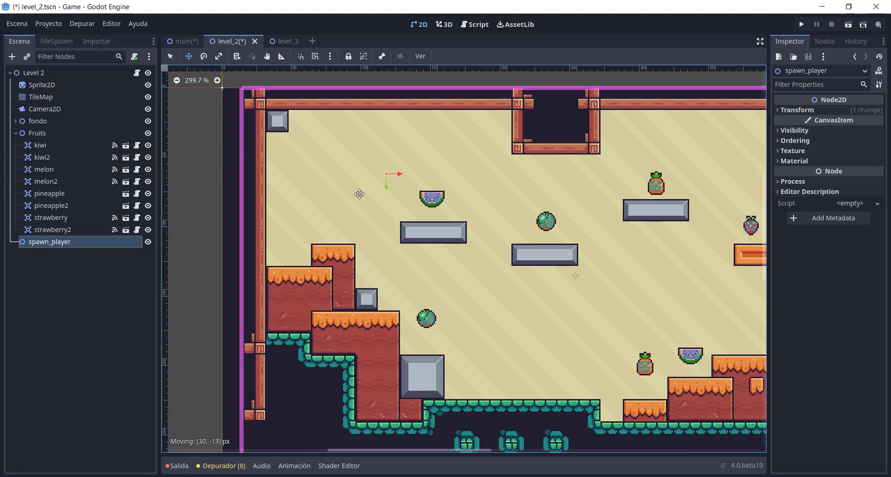
mouse_move(355, 199)
mouse_down()
mouse_move(296, 215)
mouse_move(312, 221)
mouse_up()
scroll(290, 210, up, 2)
key(ctrl+s)
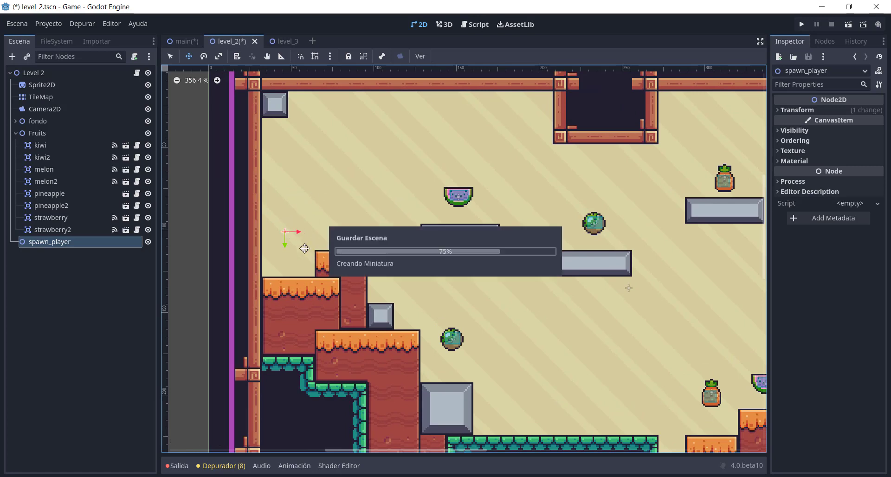
click(138, 73)
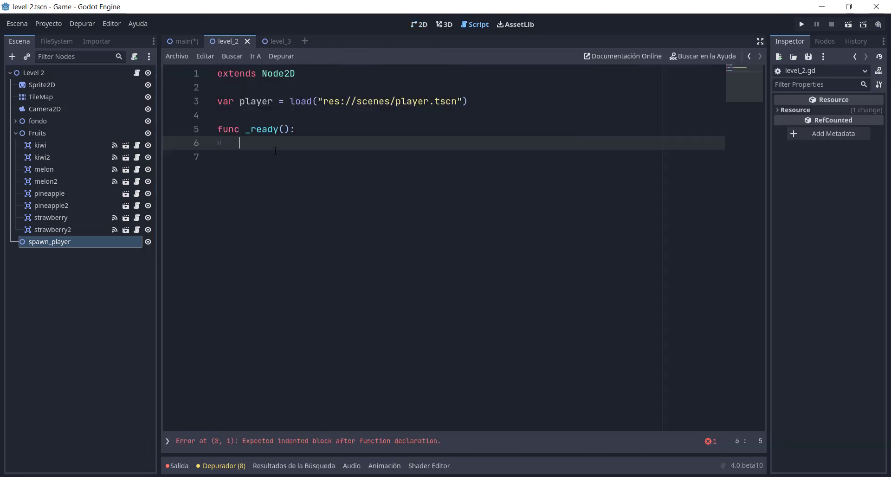
Step: Declare newplayer = player.instance() on line 6 and review the player.tscn load path
text(var )
text(newplayer = )
text(player)
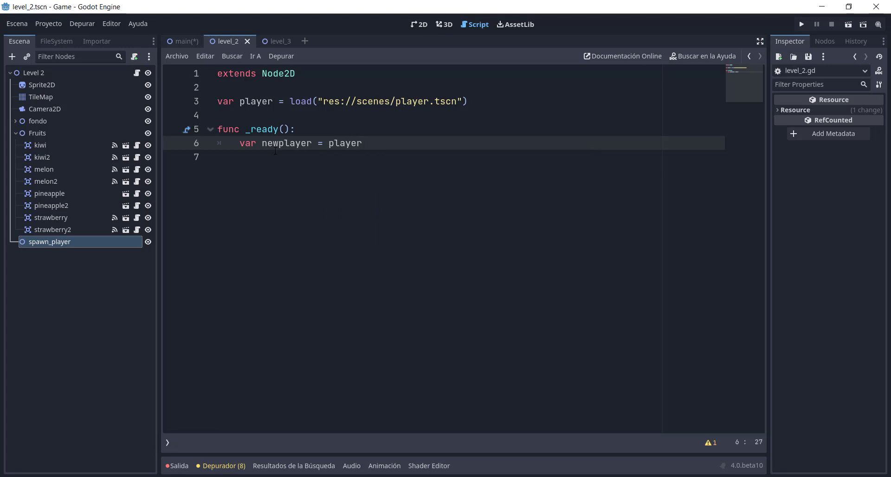
text(.instance)
text(()
drag(292, 104, 406, 103)
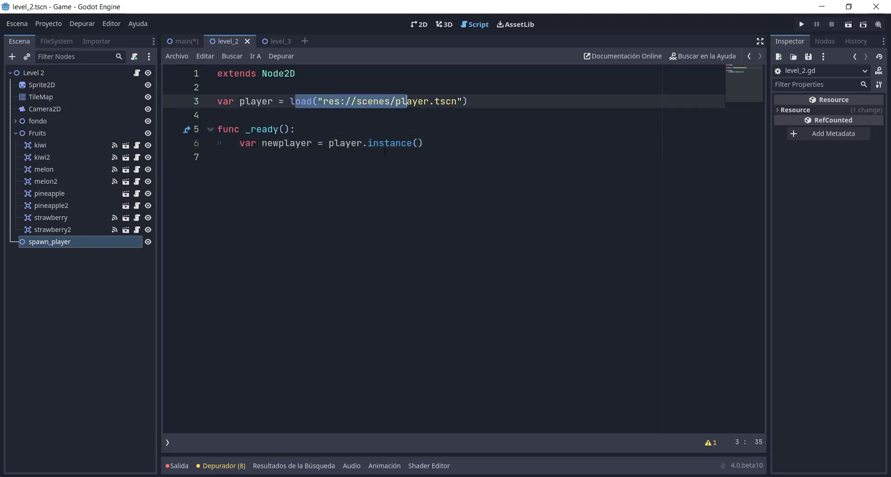
drag(424, 143, 374, 143)
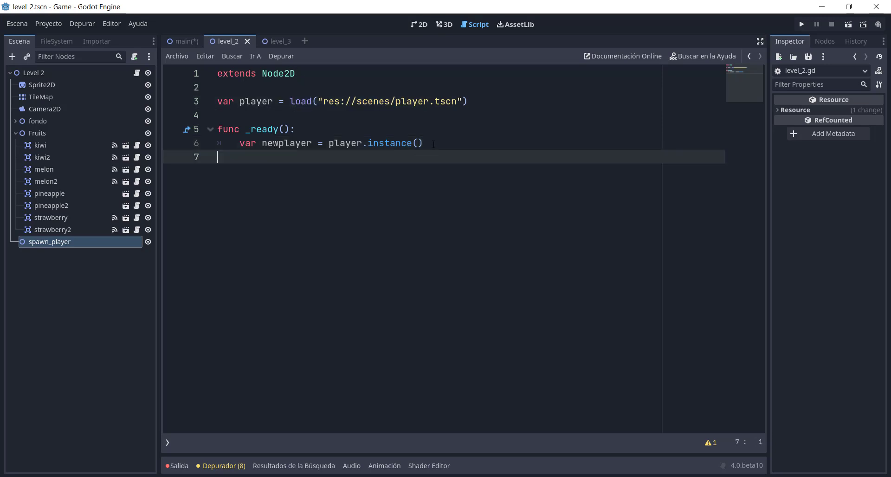
click(290, 143)
double_click(268, 142)
click(374, 151)
click(433, 144)
drag(307, 148, 273, 145)
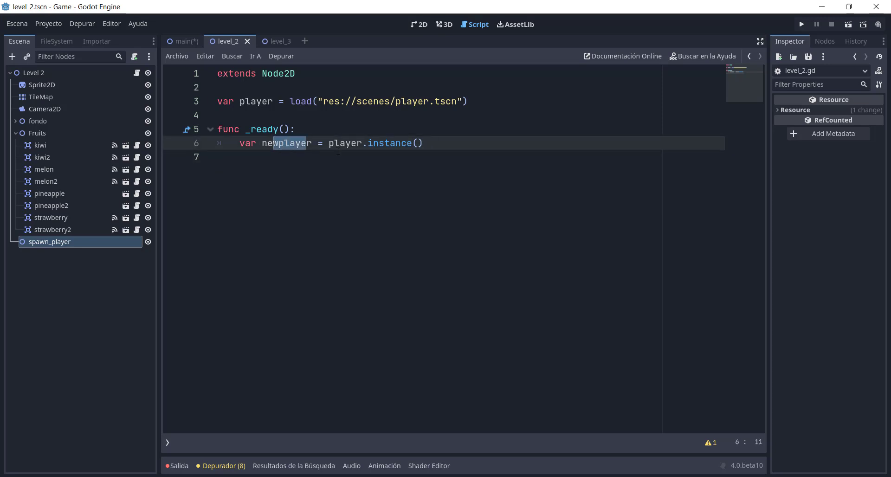
click(440, 143)
Step: Start line 7 assigning newplayer.position a Vector2() value
key(Return)
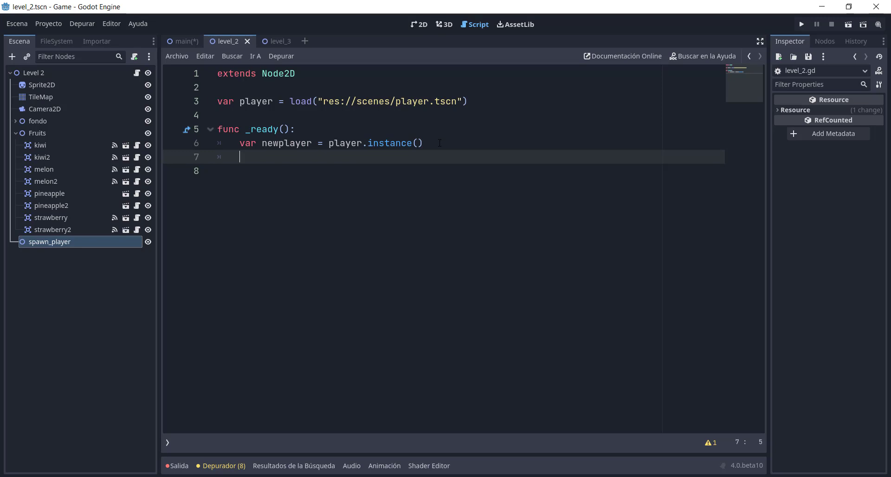
text(new)
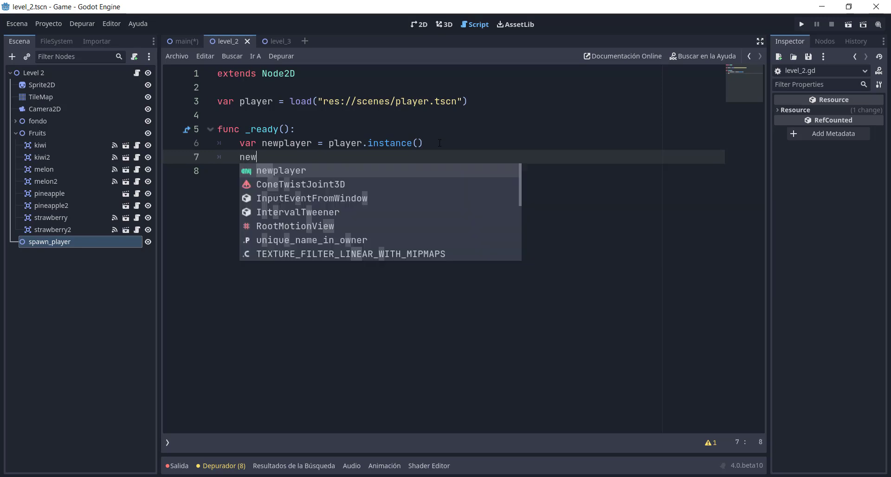
key(Return)
text(.)
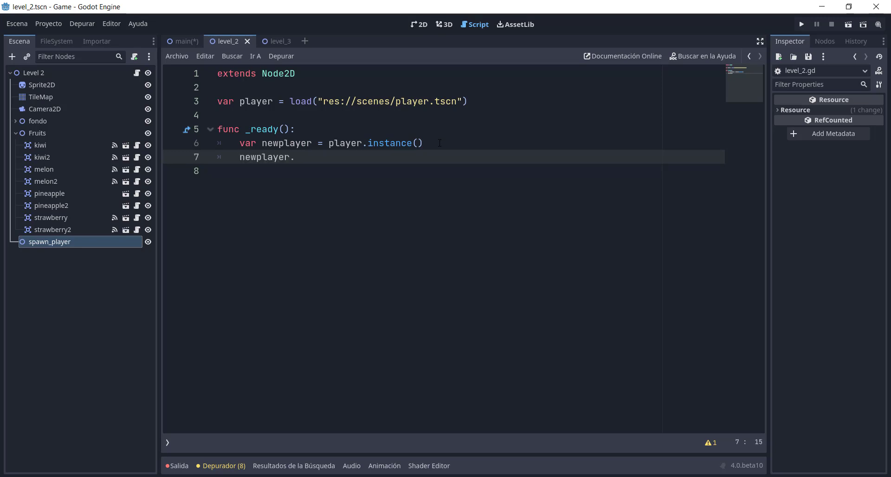
text(posi)
text(tion = V)
text(ec)
key(Return)
text(()
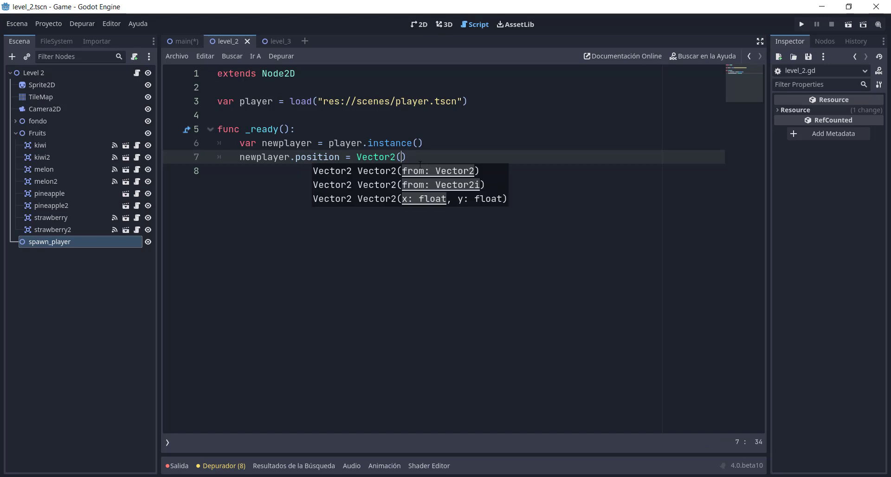
Step: Replace the Vector2() with $spawn_player.position on line 7
drag(406, 158, 356, 158)
key(BackSpace)
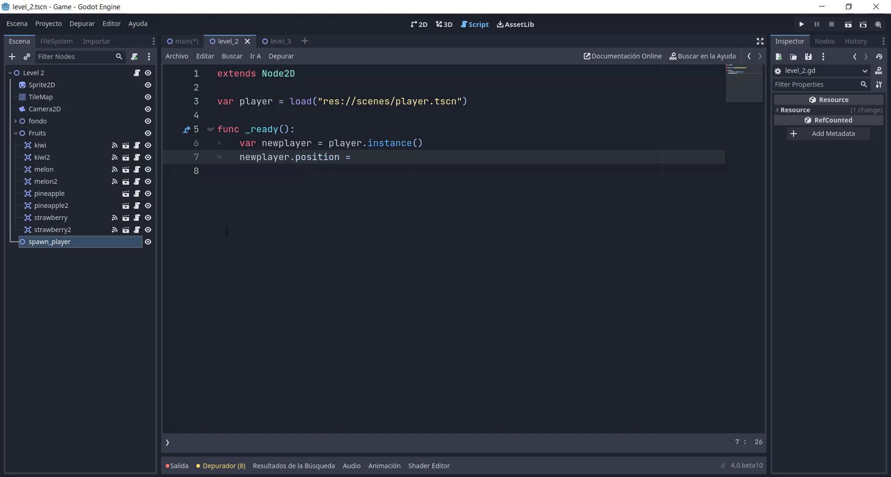
text($sp)
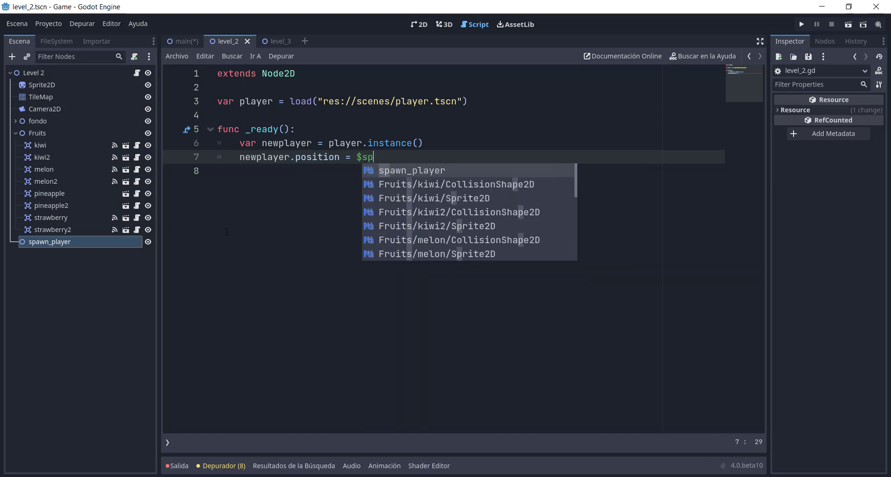
text(a)
key(Return)
text(osi)
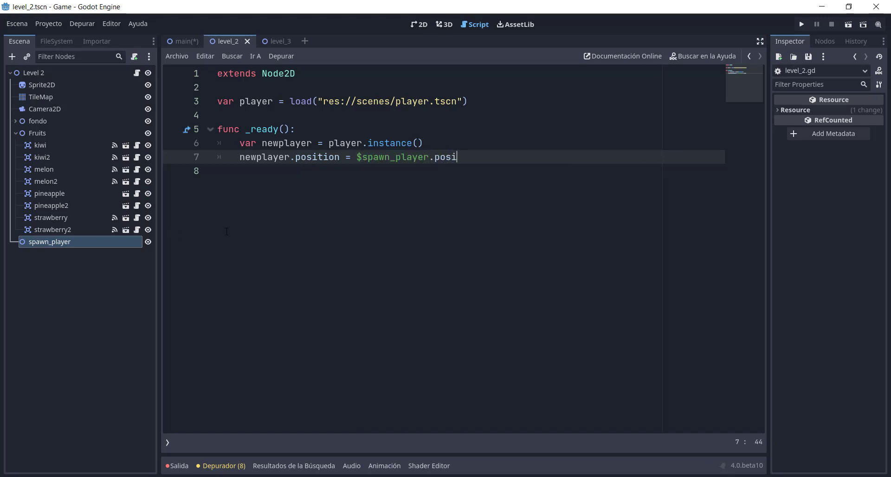
key(Return)
key(Return)
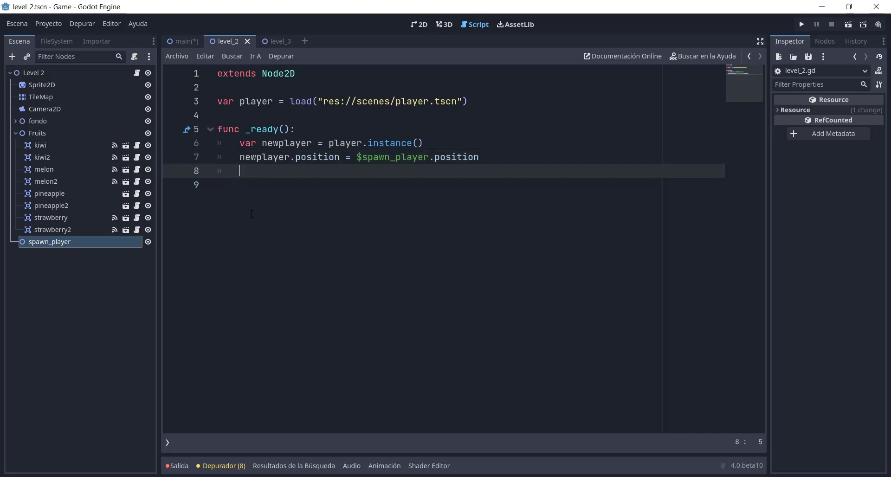
drag(319, 143, 273, 143)
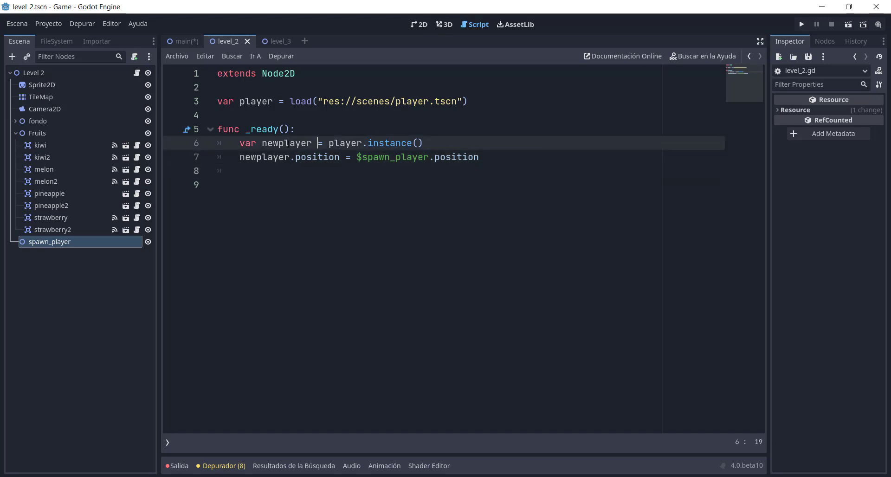
drag(423, 157, 329, 157)
Step: Add line 8 calling add_child(newplayer)
click(495, 157)
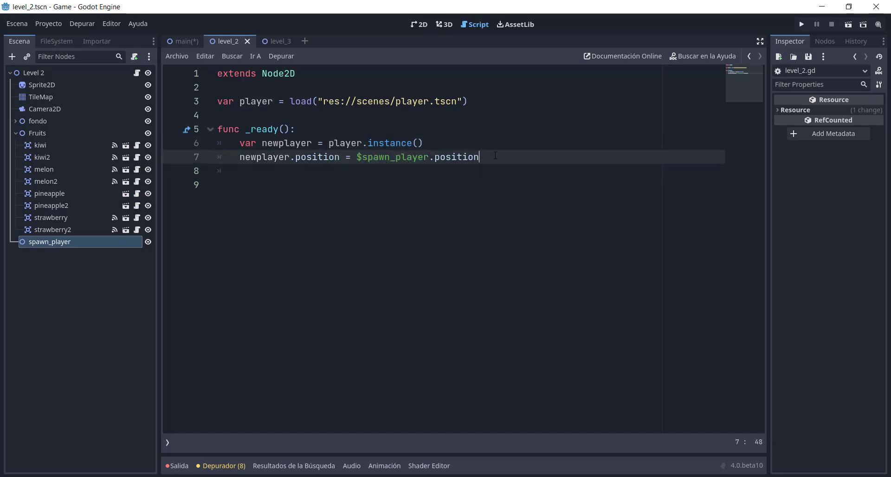
key(Return)
text(add)
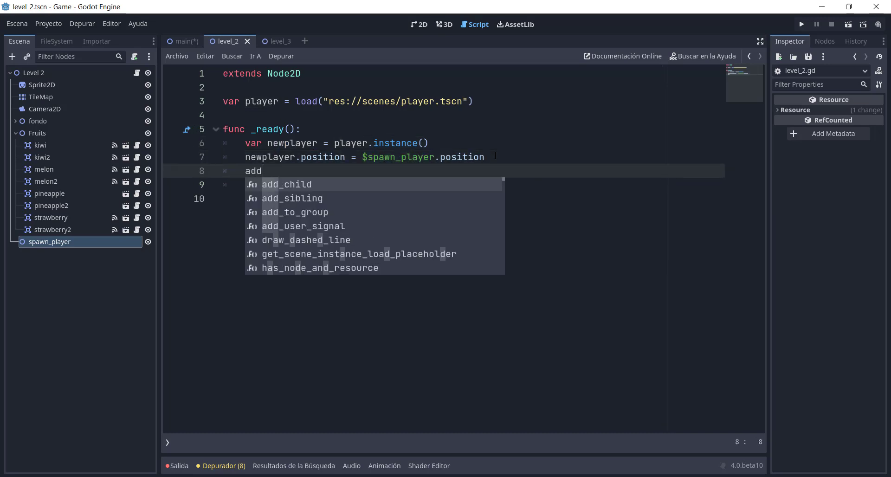
key(Return)
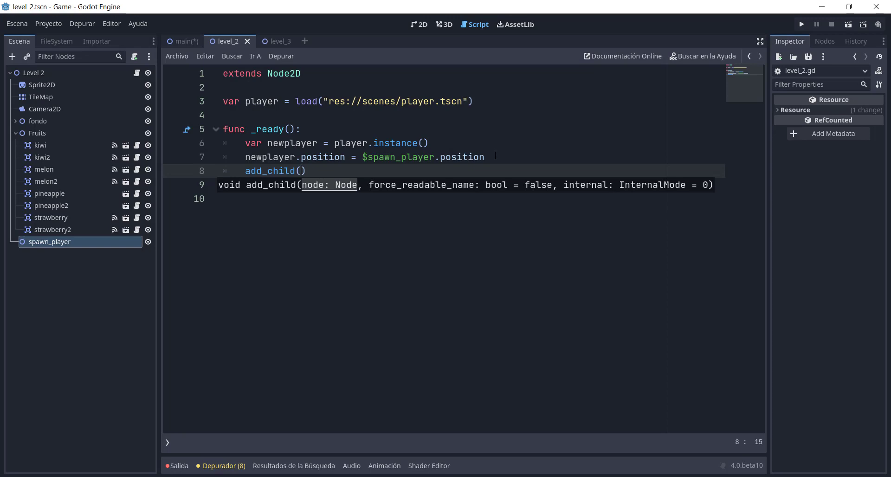
text(ne)
key(Return)
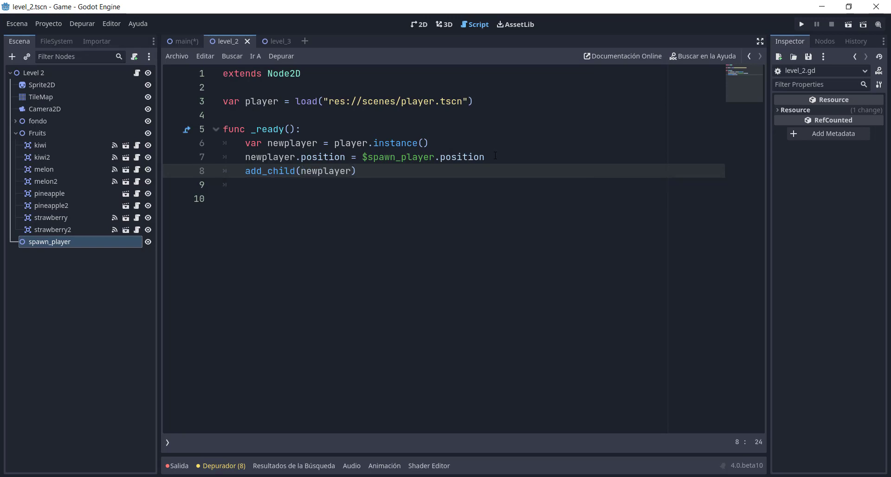
click(298, 143)
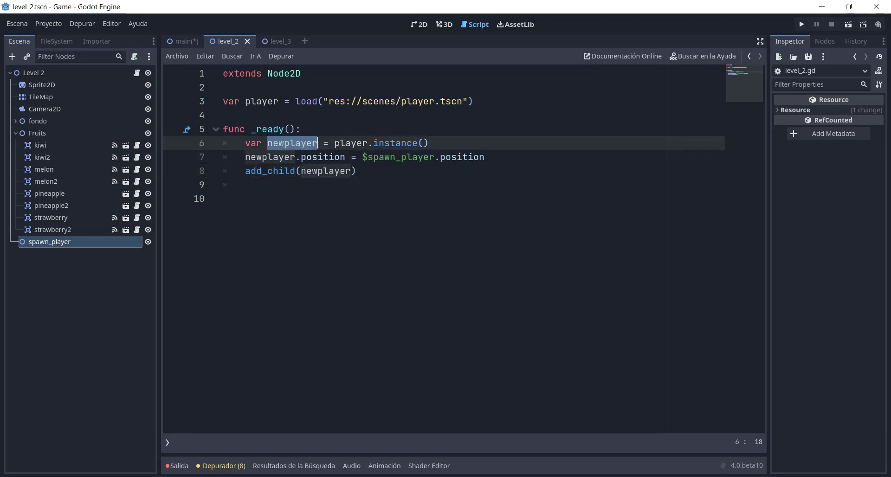
click(385, 143)
Step: Save the script and review the load, instance, position and add_child lines
key(ctrl+s)
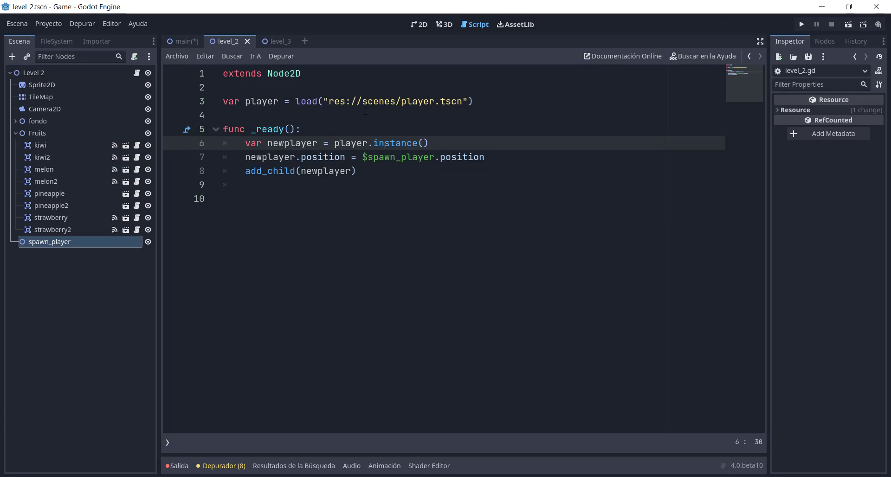
drag(395, 101, 312, 101)
click(291, 143)
drag(423, 143, 334, 143)
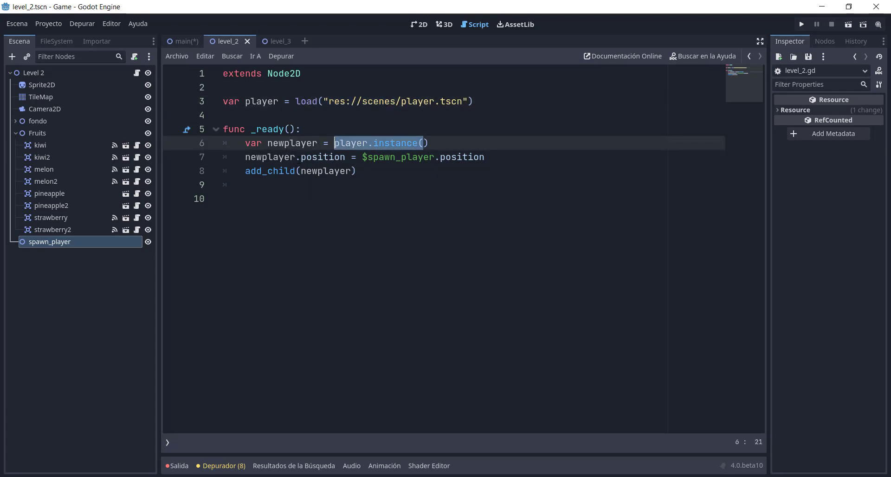
click(301, 157)
drag(483, 157, 245, 157)
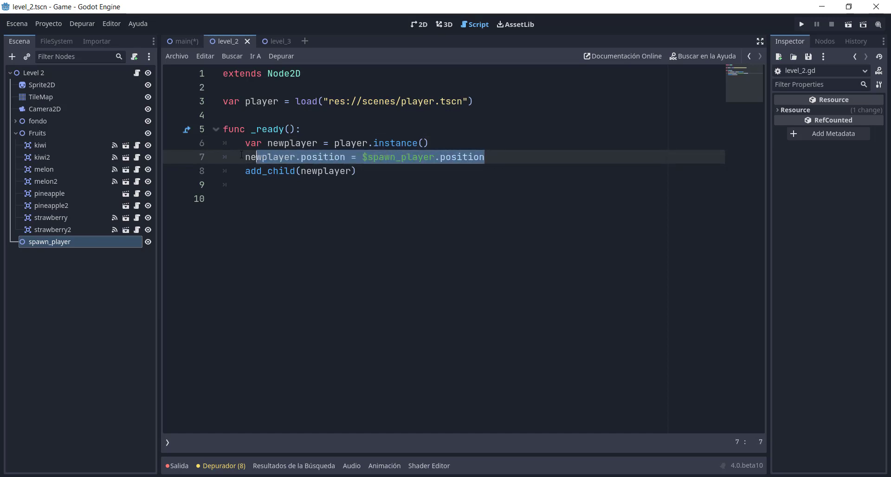
click(313, 171)
drag(357, 171, 292, 171)
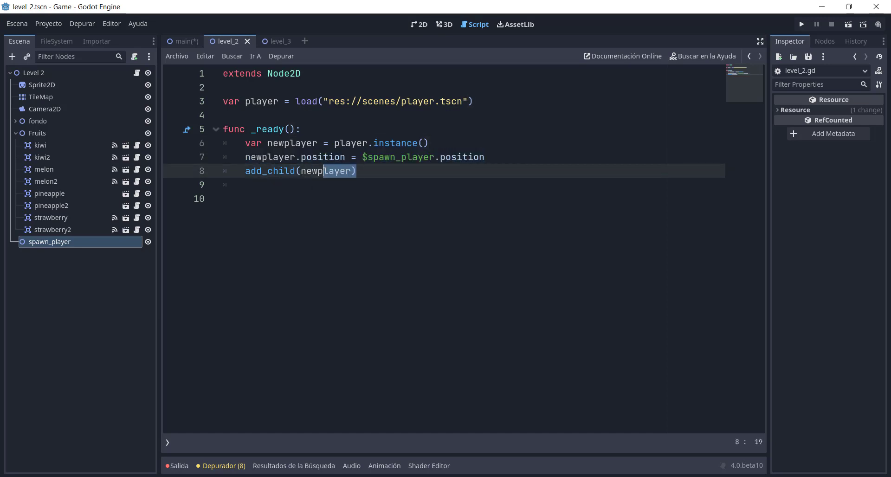
Step: Select the Level 2 root node and switch to the 2D view
click(40, 74)
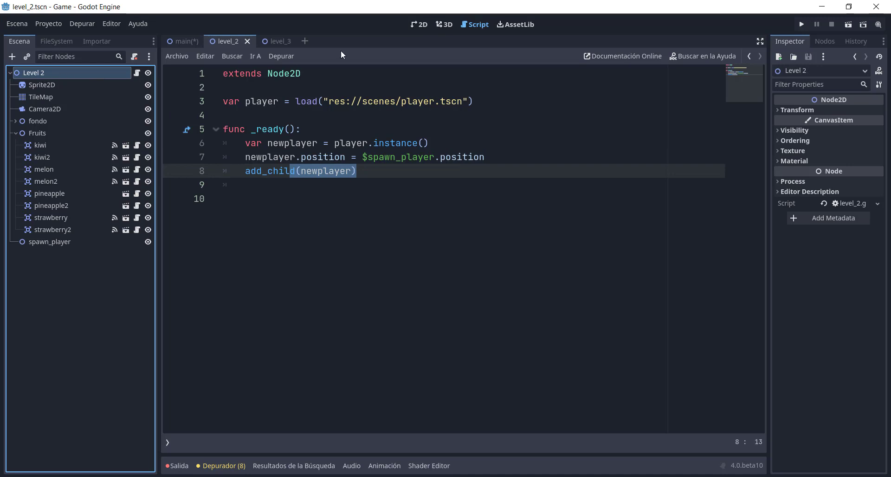
click(416, 25)
drag(256, 187, 266, 197)
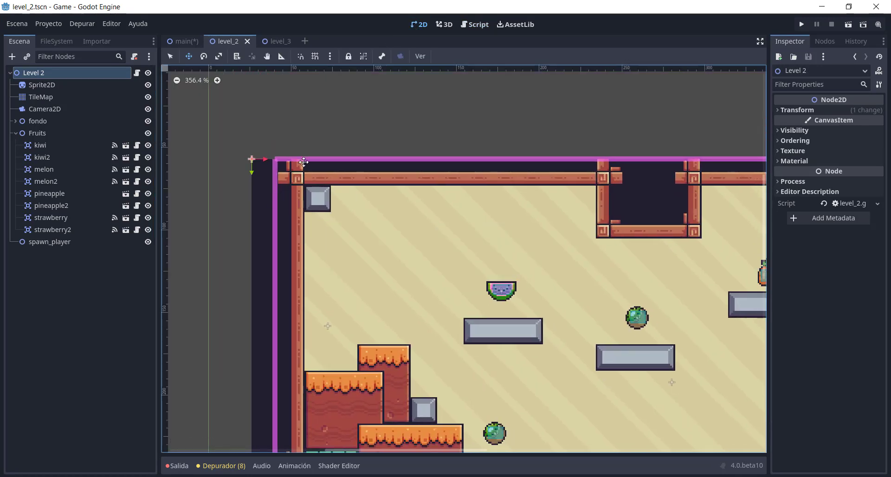
Step: Undo the accidental level shift, raise the spawn_player marker, save, and run Level 2
key(ctrl+z)
click(68, 235)
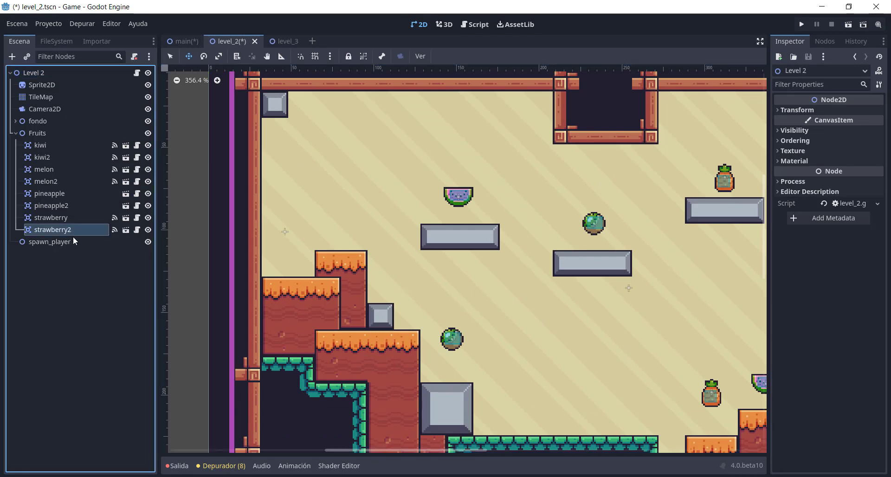
click(74, 242)
drag(306, 234, 308, 208)
key(ctrl+s)
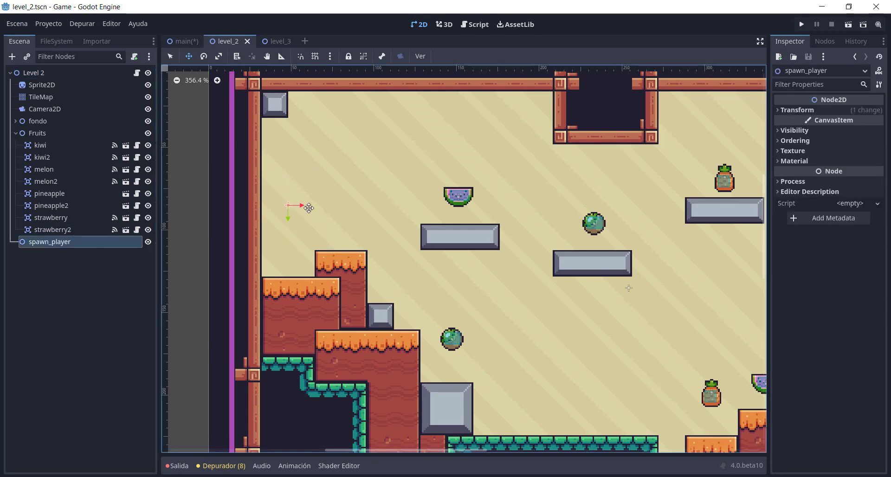
click(849, 25)
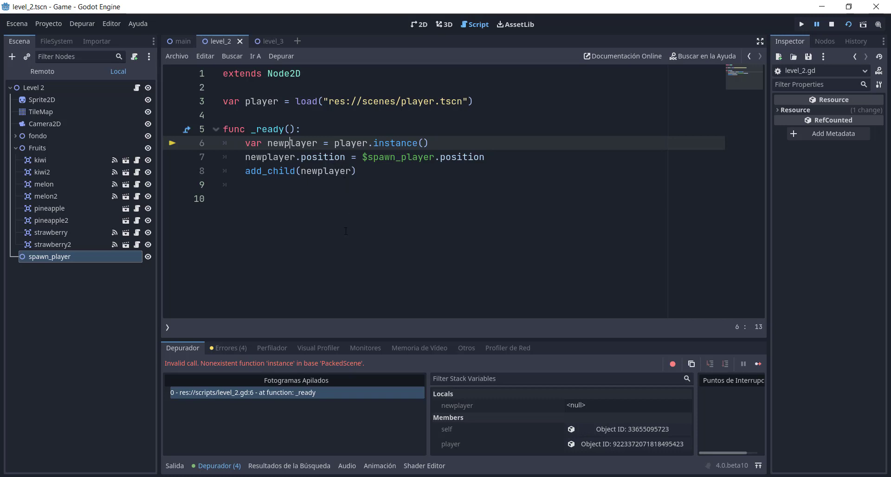
Step: Change line 6 to call player.instantiate() instead of instance()
double_click(405, 144)
text(instantiate)
click(436, 250)
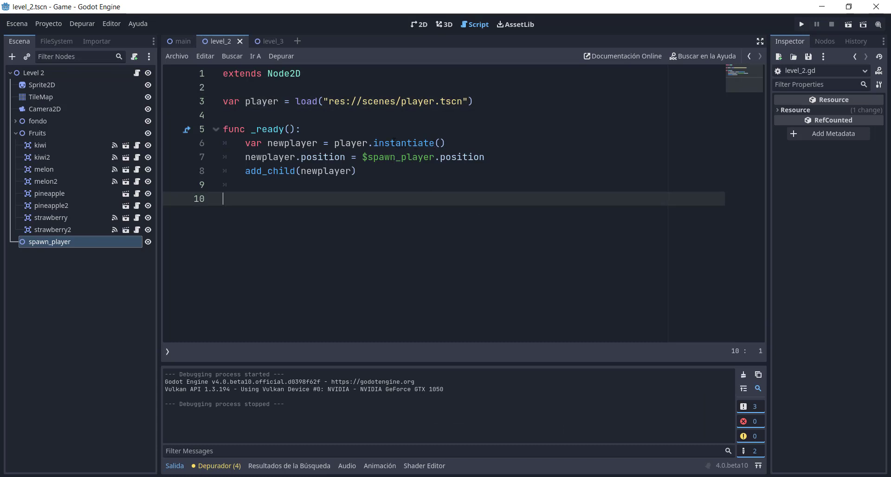
double_click(403, 143)
click(409, 143)
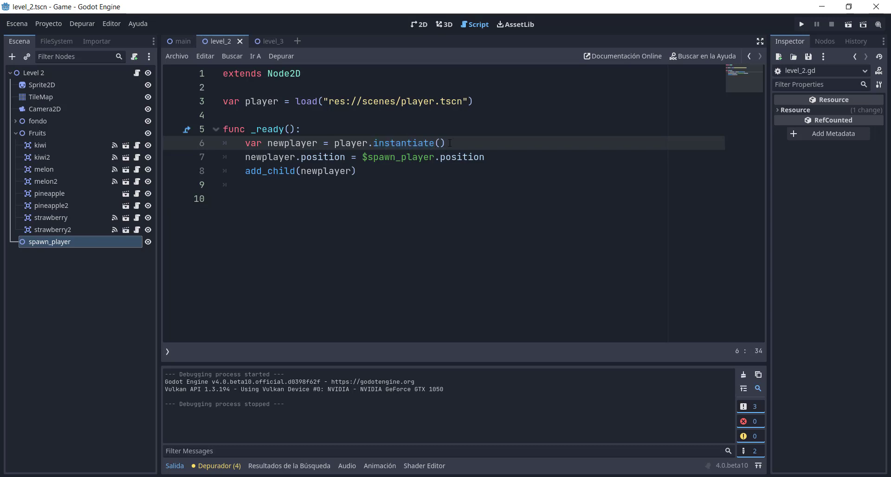
drag(450, 143, 374, 144)
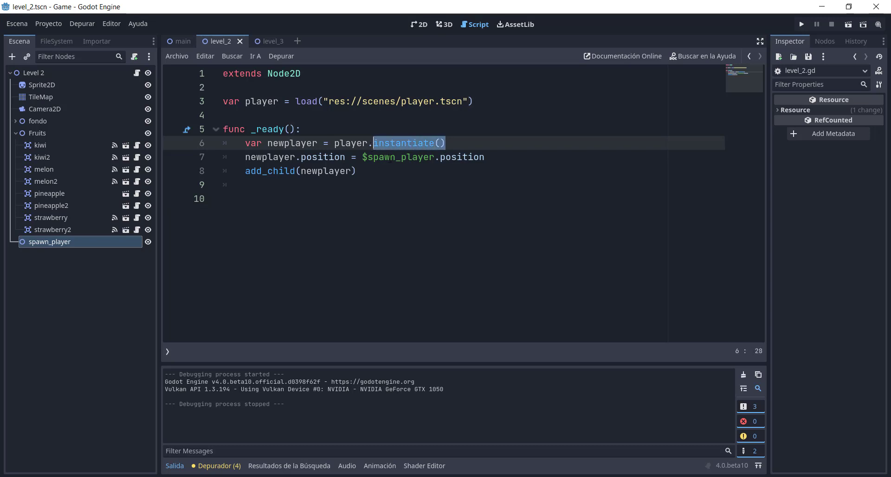
Step: Review the load, instantiate, position and add_child lines, then run the game
click(375, 143)
click(262, 171)
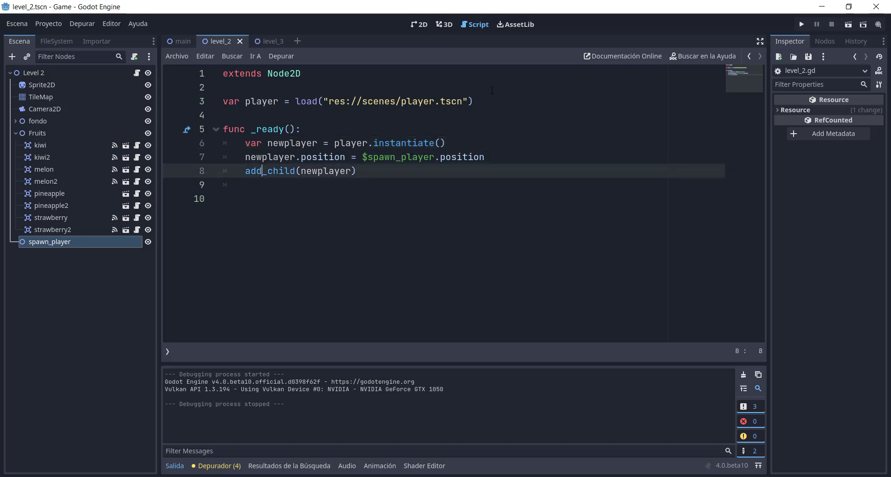
drag(483, 101, 222, 102)
click(256, 101)
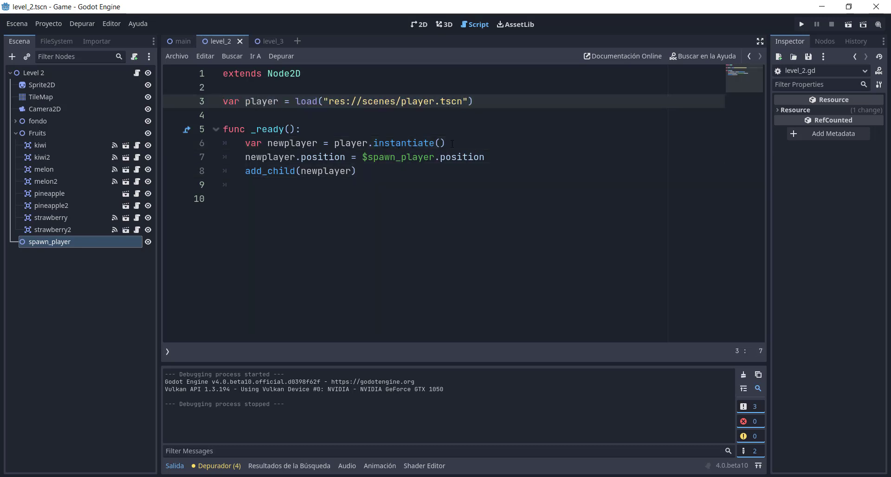
drag(452, 144, 335, 143)
drag(473, 157, 259, 158)
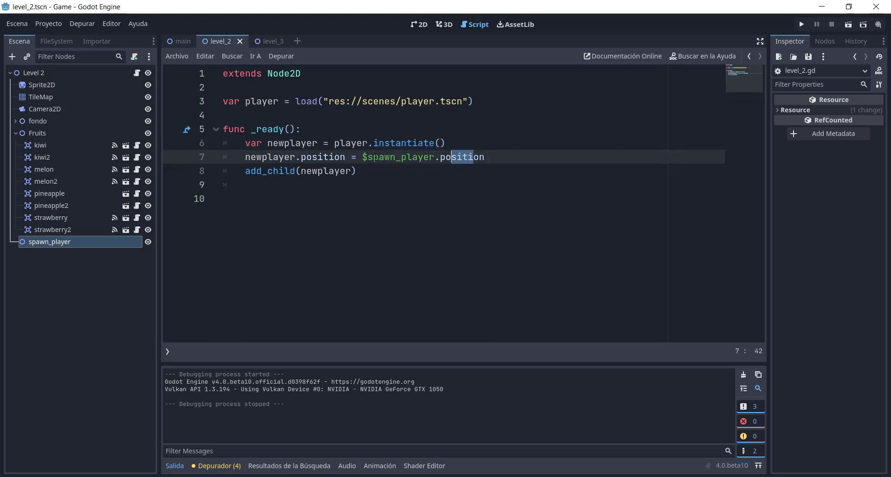
click(334, 174)
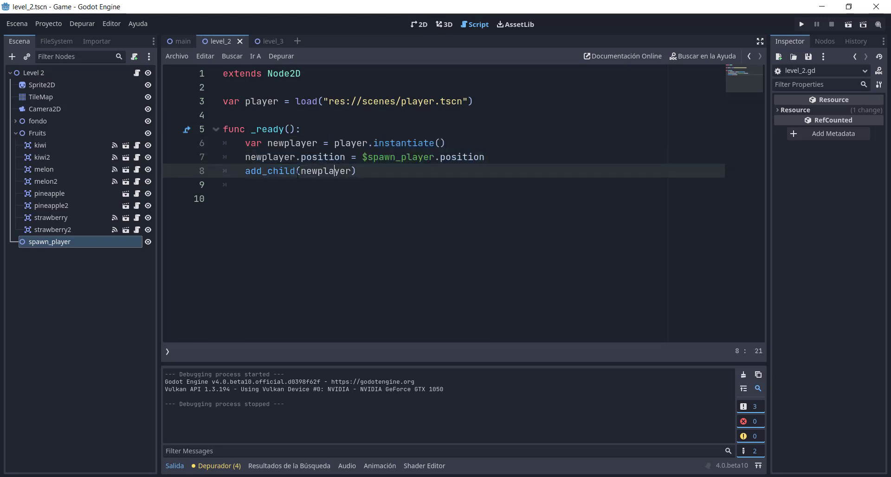
click(803, 24)
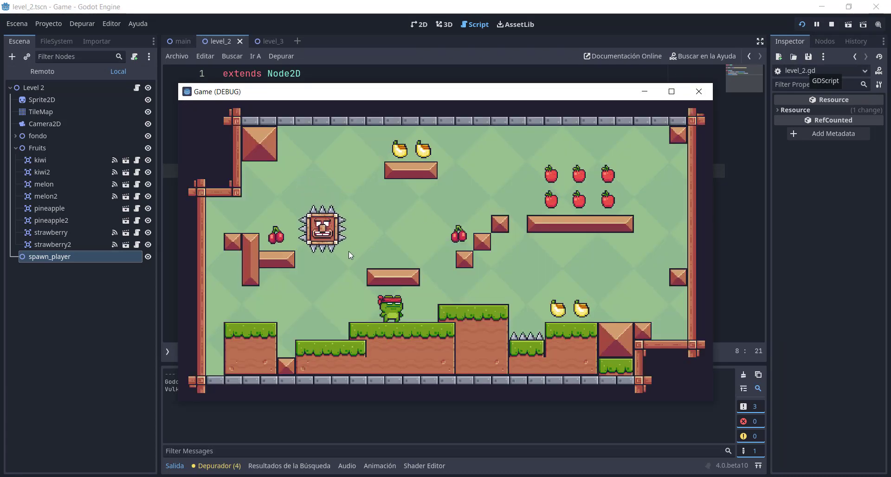
Step: Close the game, test-run Level 2 with F6, close it, and return to 2D
click(832, 24)
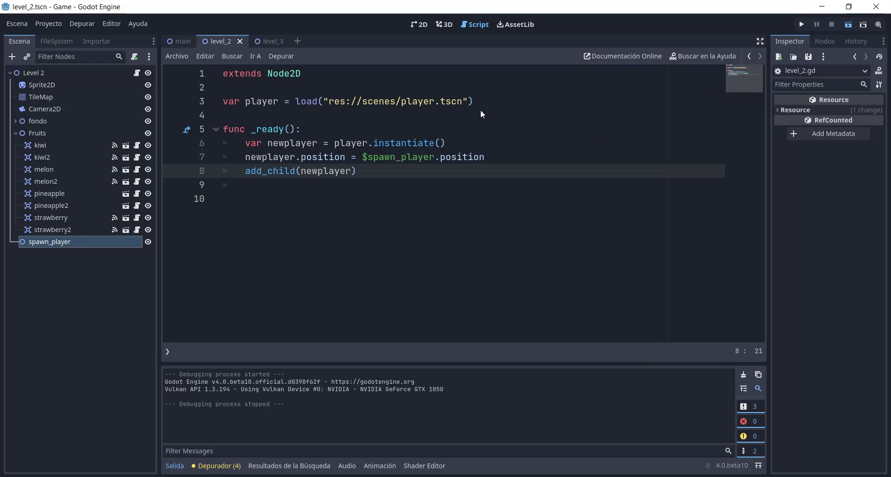
key(F6)
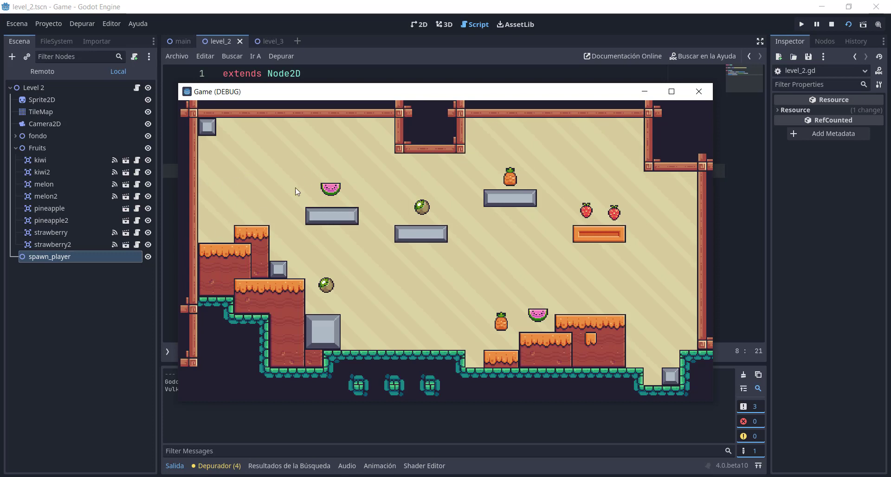
click(705, 93)
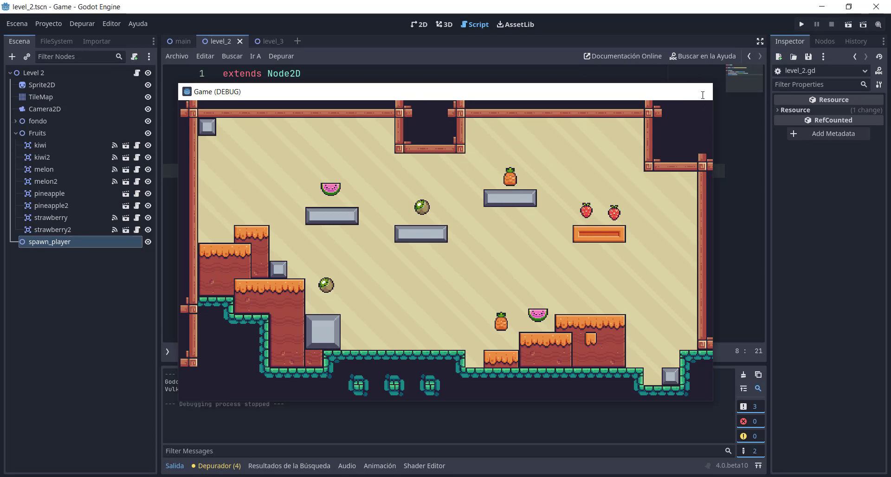
click(419, 25)
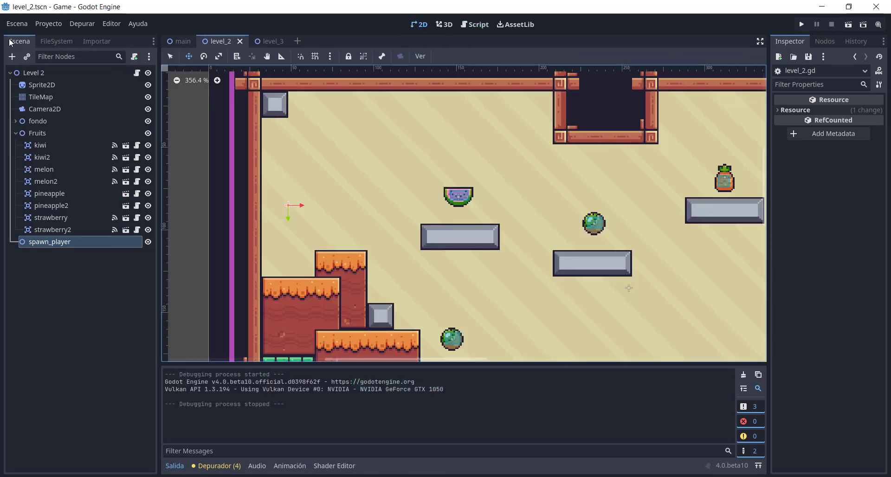
Step: Select the TileMap node and make the TileSet panel taller
scroll(426, 271, down, 5)
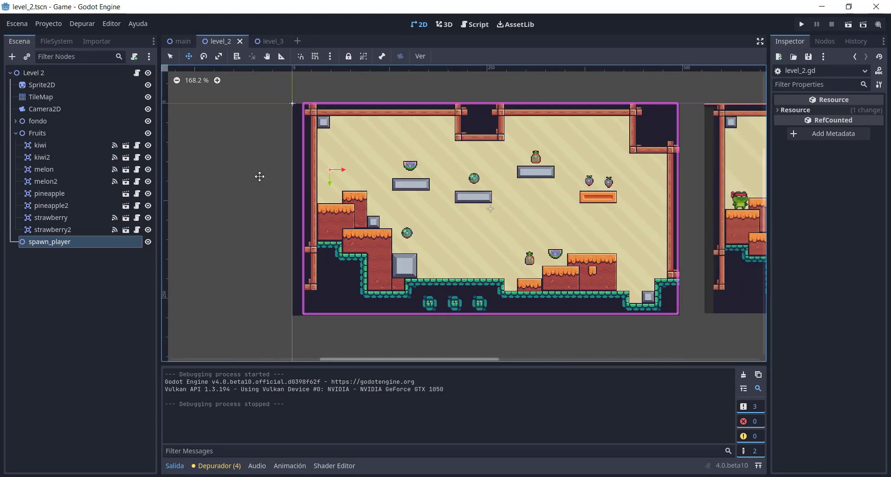
click(42, 99)
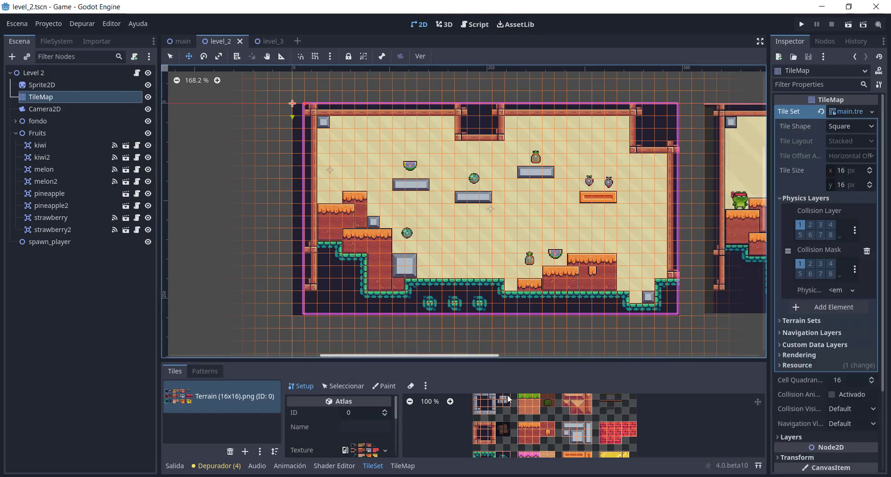
drag(513, 361, 513, 282)
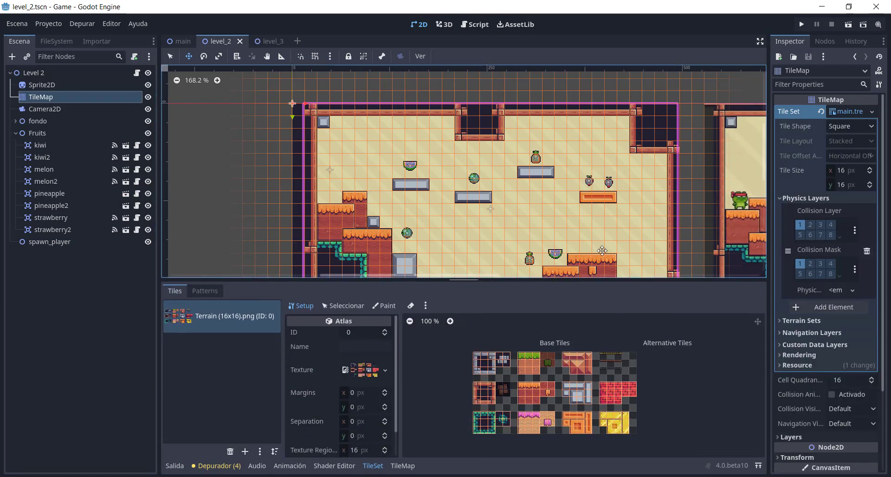
Step: Paint Physics Layer 0 collision from the grass-topped tile onto several atlas tiles
click(389, 305)
click(349, 334)
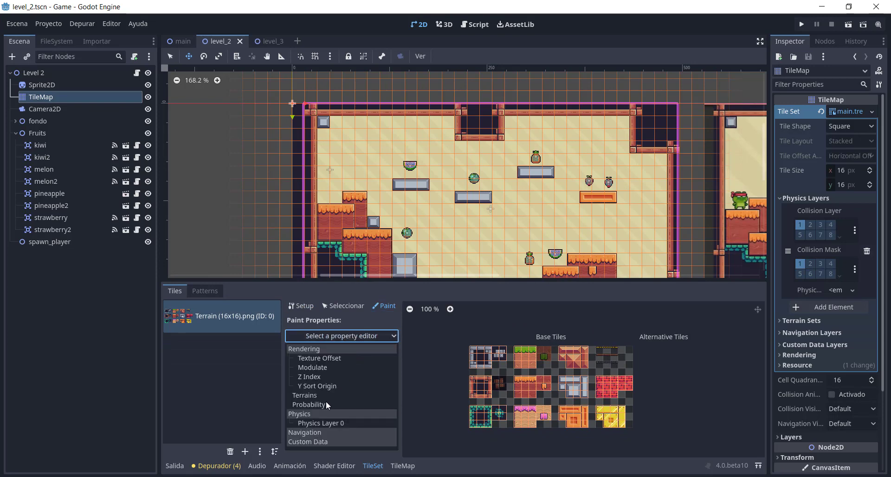
click(327, 423)
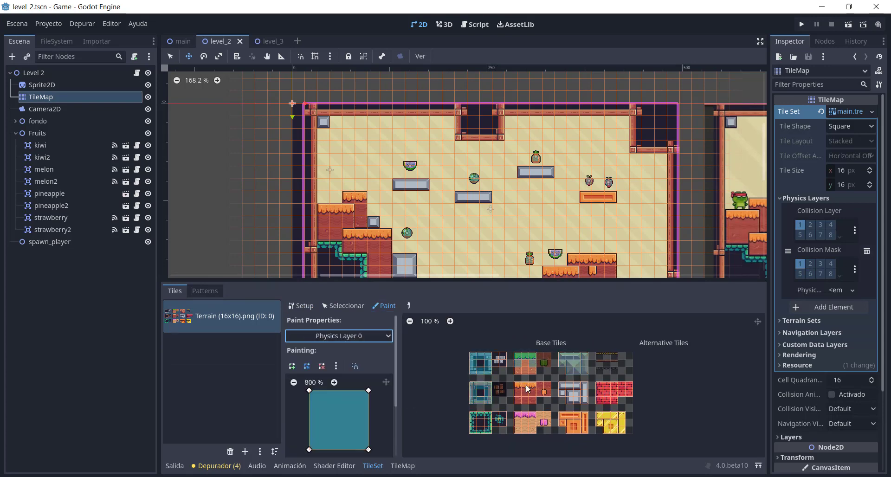
scroll(542, 399, up, 3)
click(550, 369)
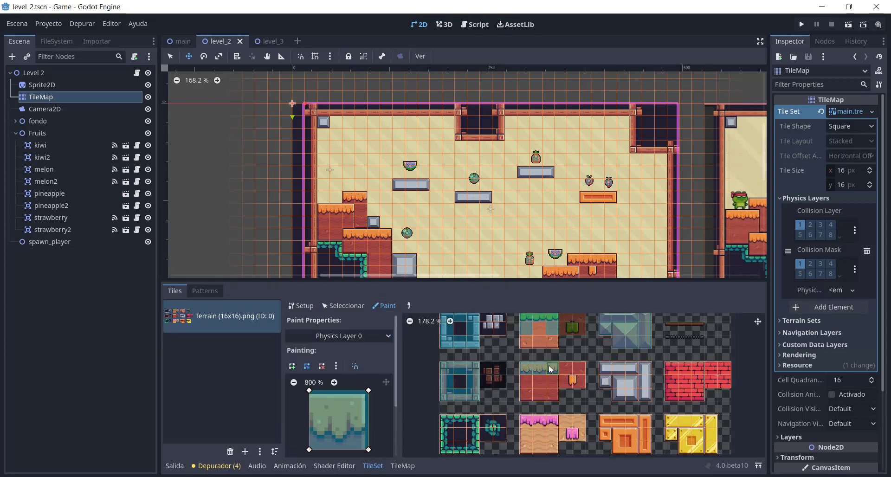
mouse_move(551, 369)
mouse_down()
mouse_move(541, 382)
mouse_move(554, 435)
mouse_up()
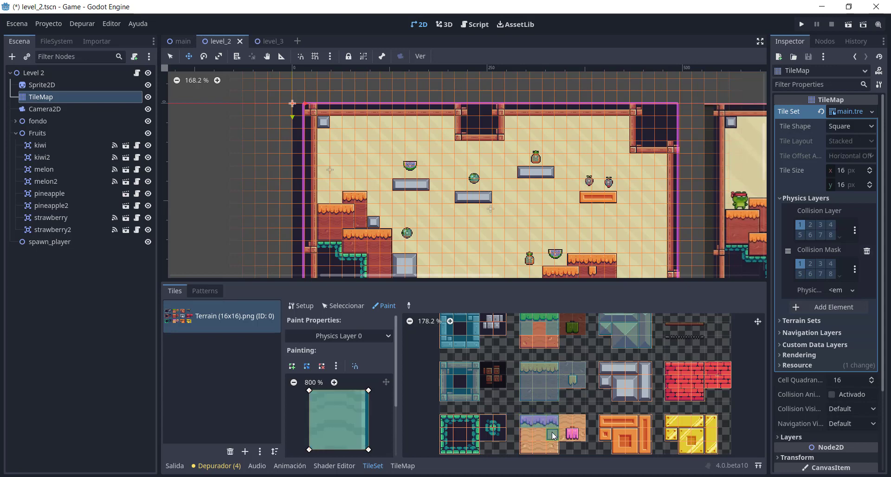
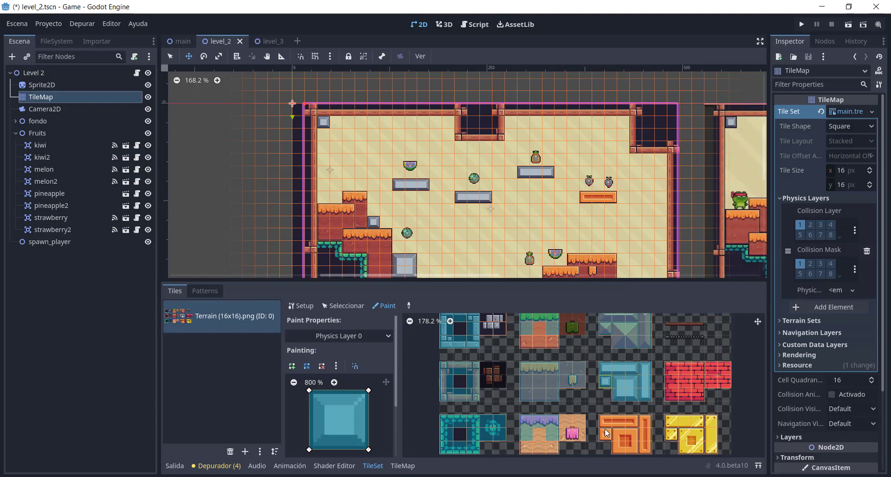
Step: Paint physics-layer-0 collision onto the orange, yellow and red brick atlas tiles
drag(642, 431, 606, 430)
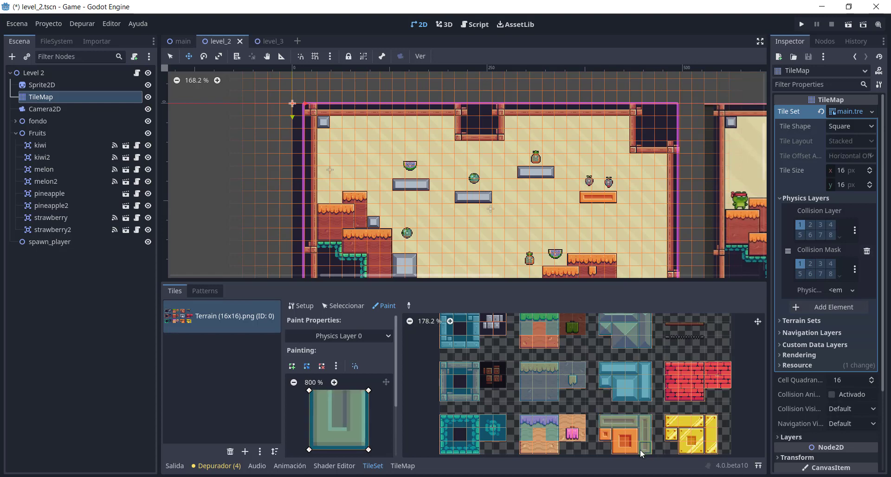
mouse_move(689, 422)
mouse_down()
mouse_move(712, 449)
mouse_move(683, 402)
mouse_up()
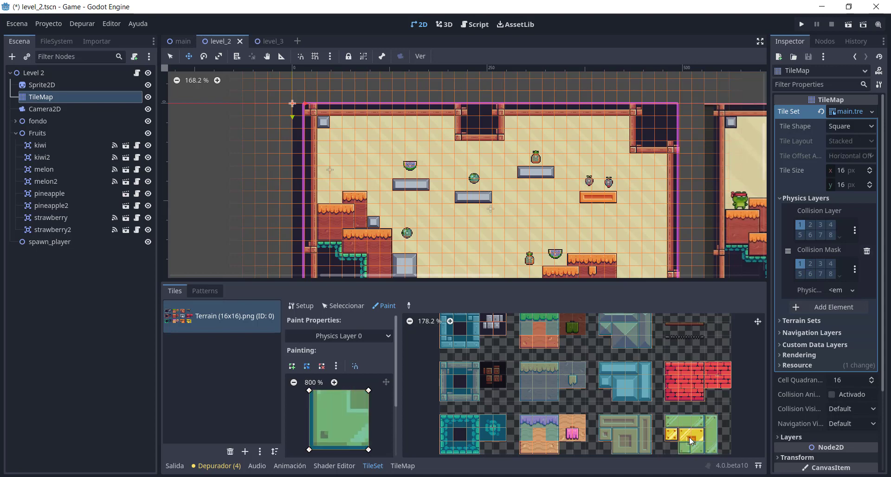
mouse_move(685, 369)
mouse_down()
mouse_move(724, 371)
mouse_move(701, 396)
mouse_up()
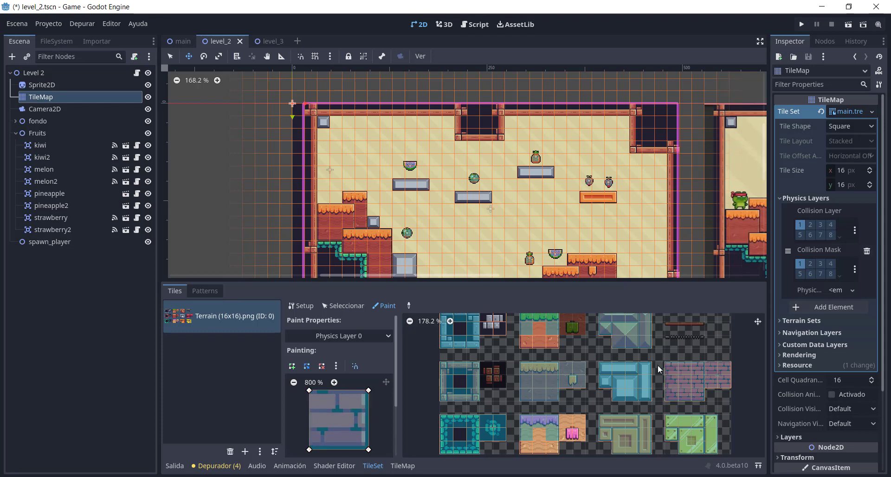
scroll(658, 365, down, 2)
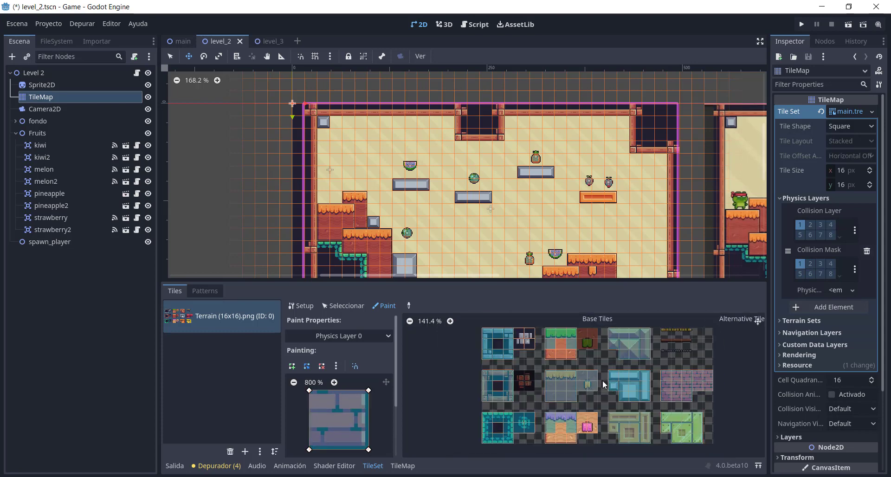
Step: Add collision to the teal tile, save level_2, and switch to level_3
key(ctrl+s)
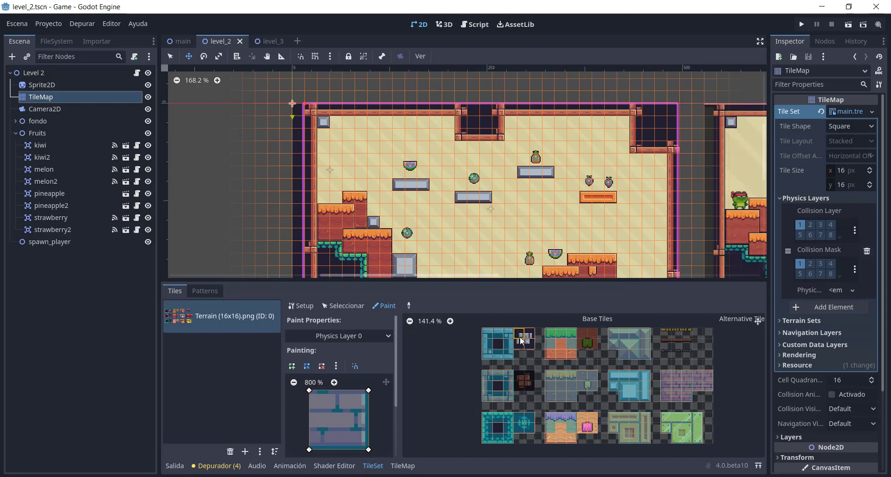
click(520, 346)
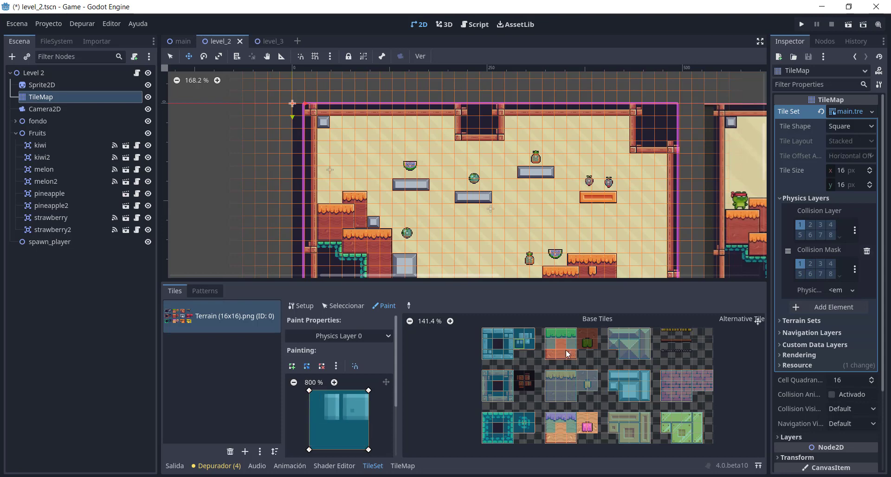
key(ctrl+s)
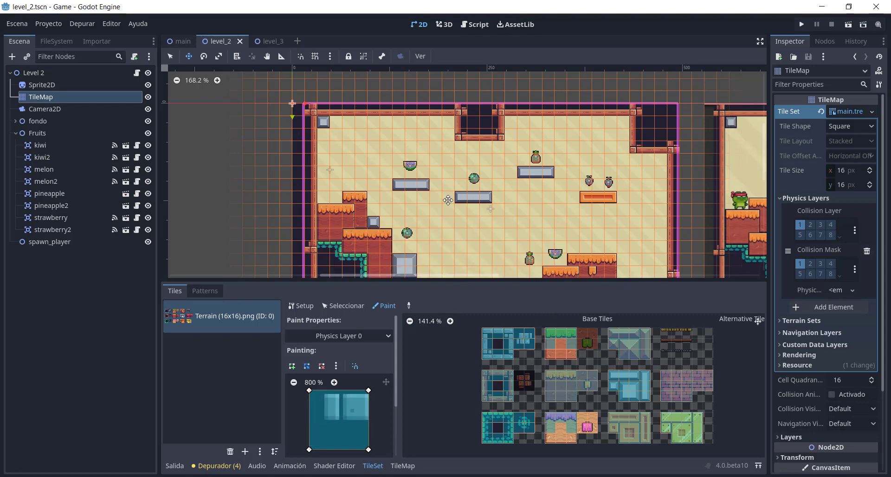
click(269, 43)
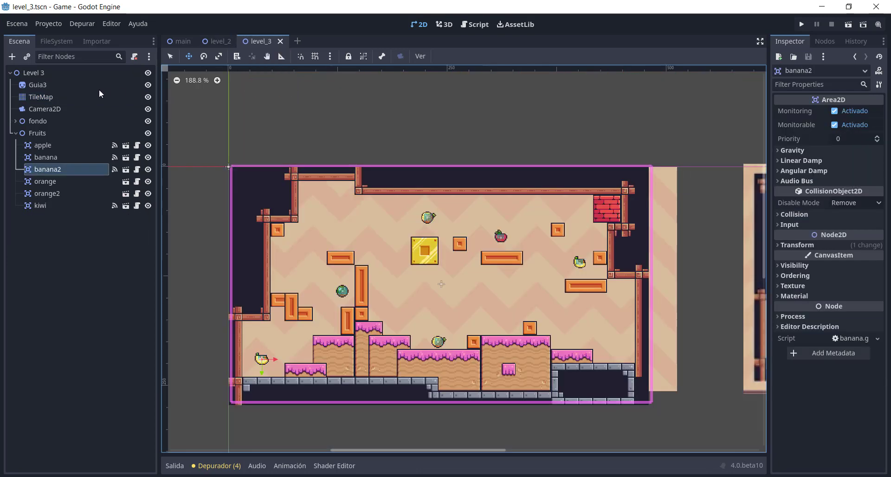
Step: Check level_3's TileMap tileset, then return to level_2 and collapse the TileSet panel
click(59, 94)
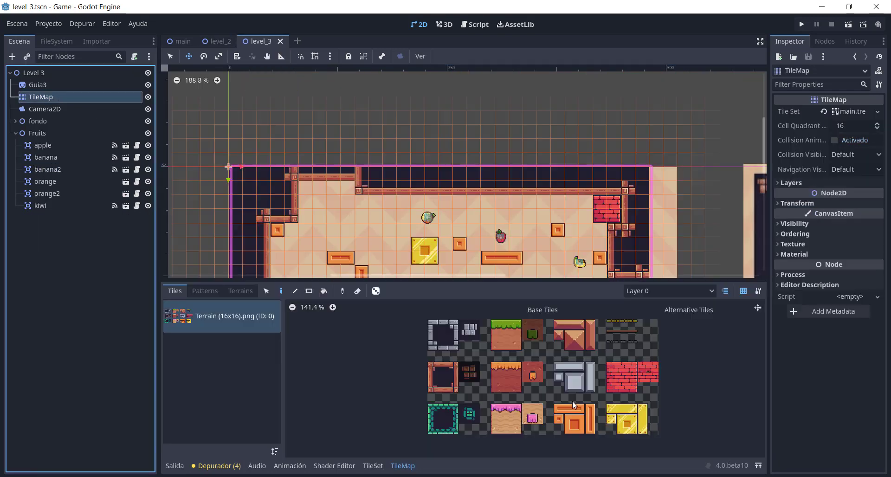
click(373, 466)
scroll(577, 417, down, 1)
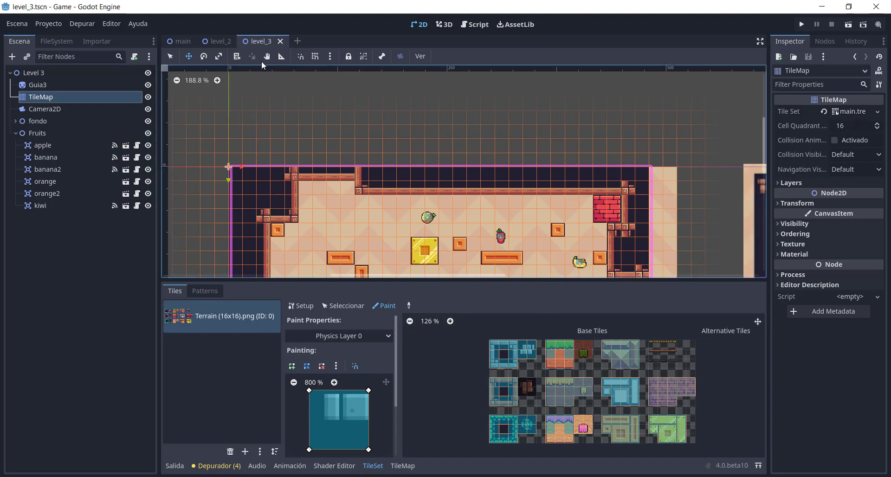
click(230, 41)
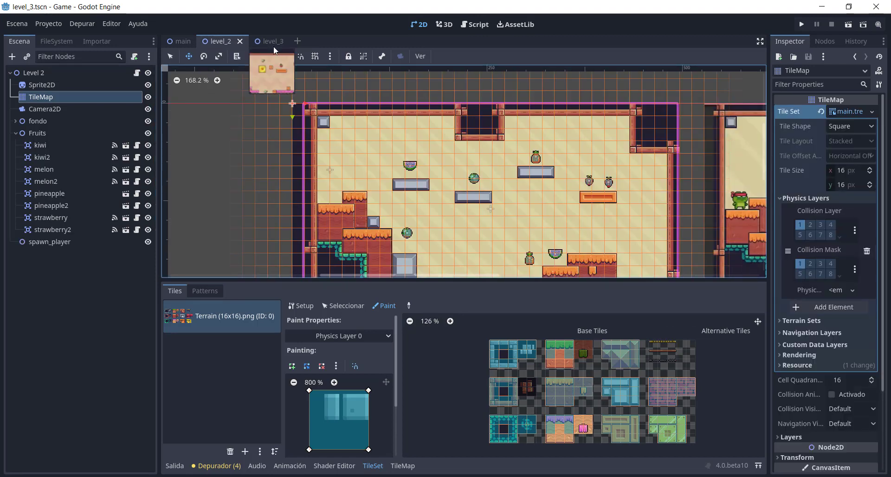
click(262, 41)
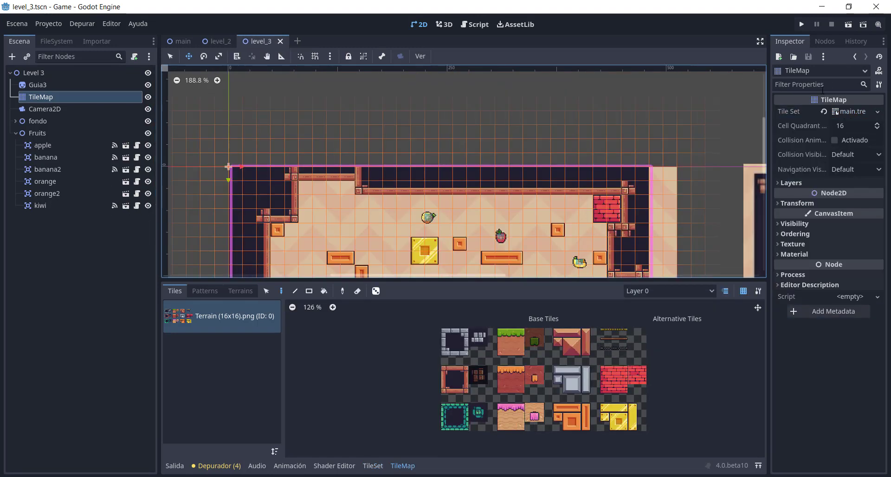
click(220, 41)
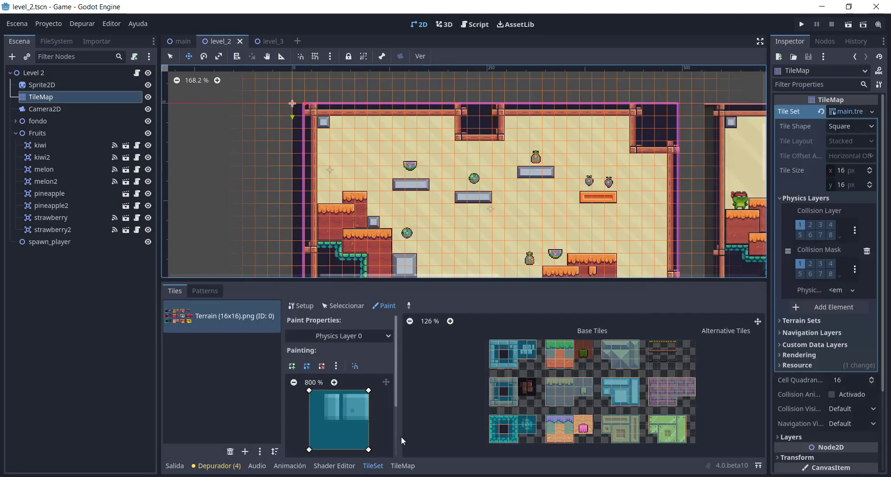
click(372, 467)
scroll(463, 192, up, 1)
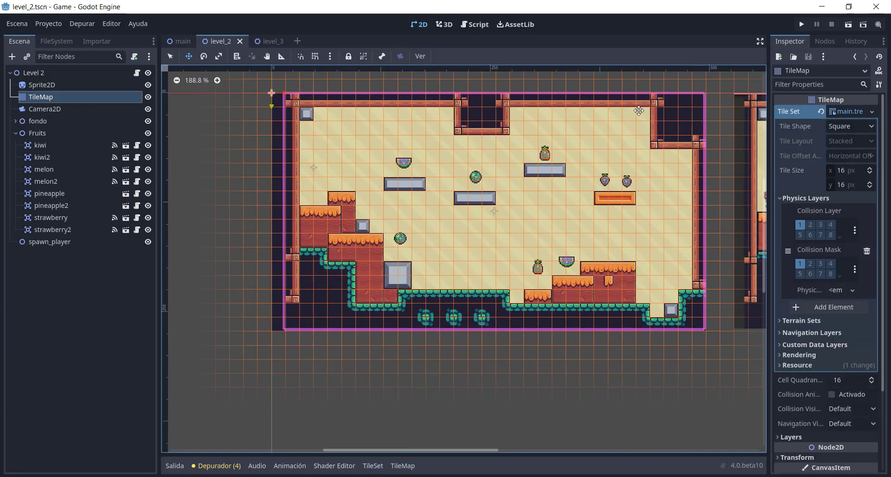
Step: Run level_2 and jump the frog right into the melon until the debugger breaks
click(841, 27)
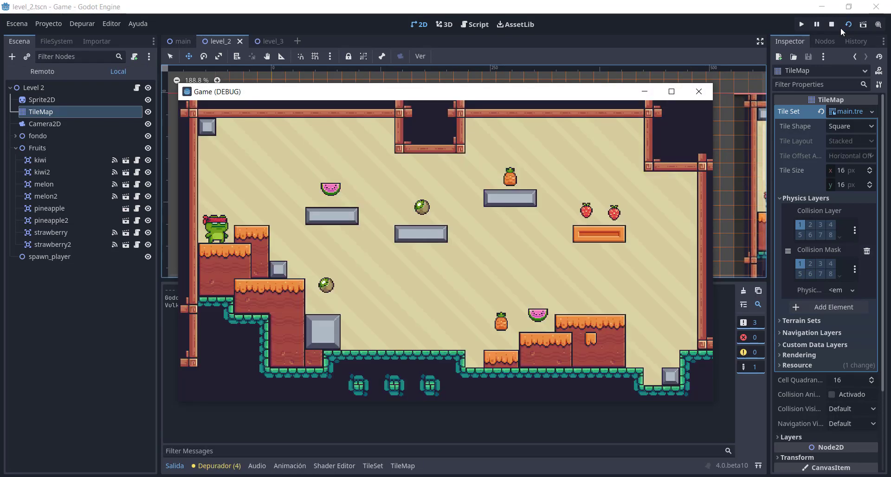
key(space)
key(Right)
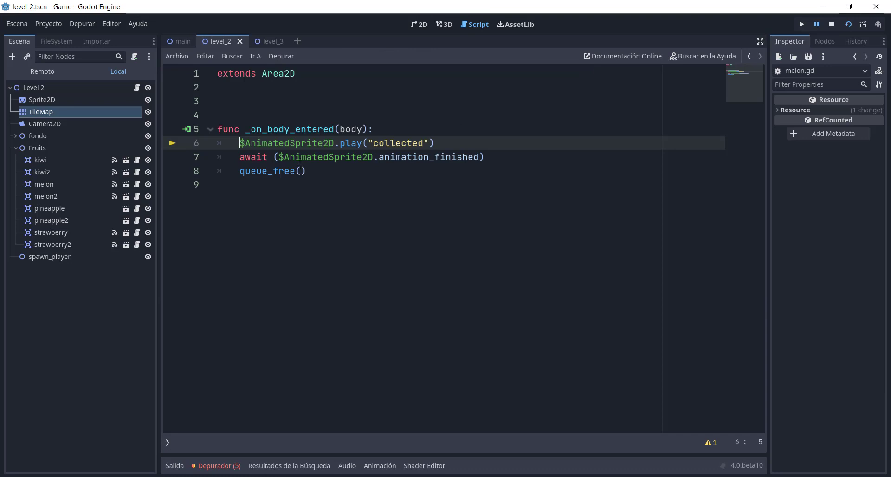
Step: Show the null-instance 'play' error at melon.gd line 6 alongside the script list
click(218, 465)
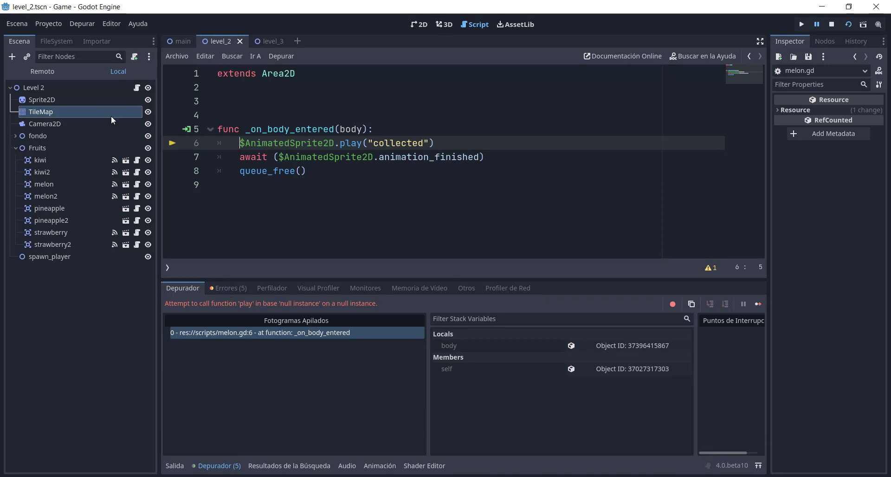
click(169, 264)
scroll(197, 150, down, 2)
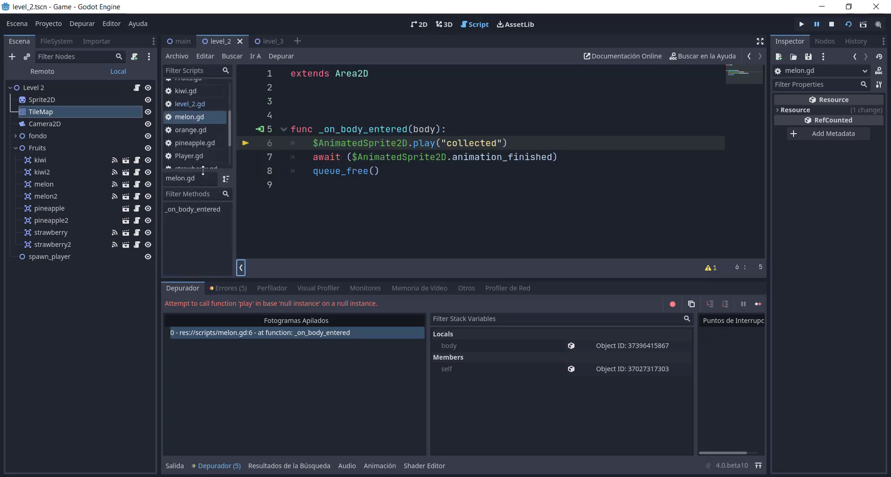
click(206, 118)
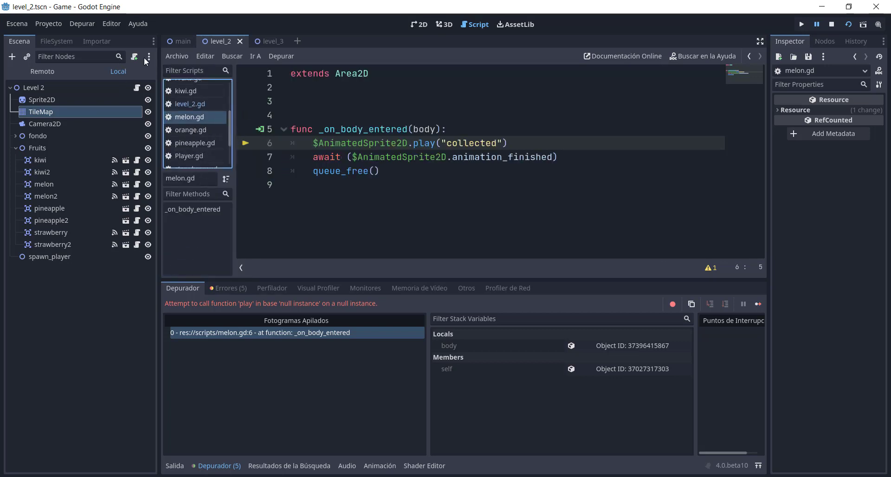
Step: Search the FileSystem dock for 'melo' and select the melon.gd script
click(50, 43)
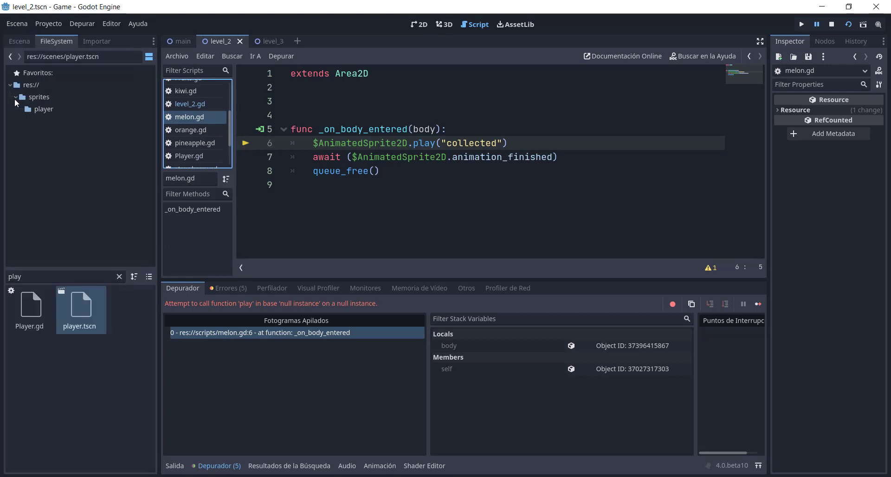
click(14, 98)
click(15, 98)
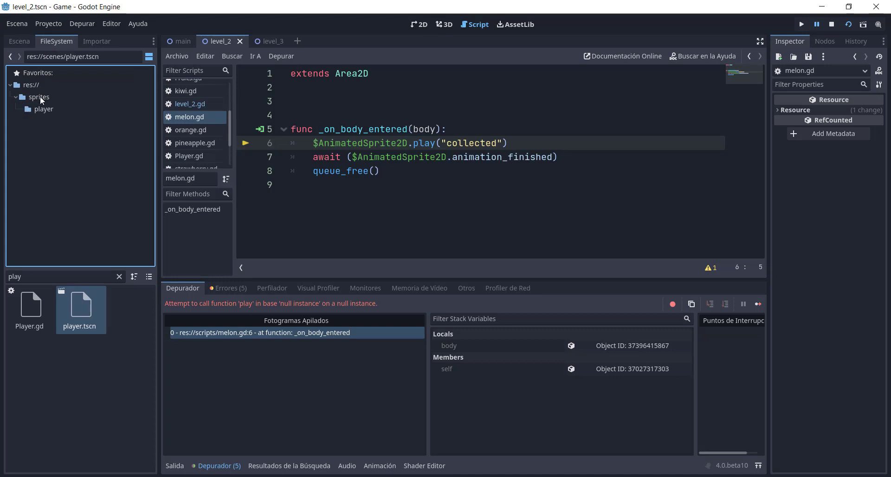
click(120, 276)
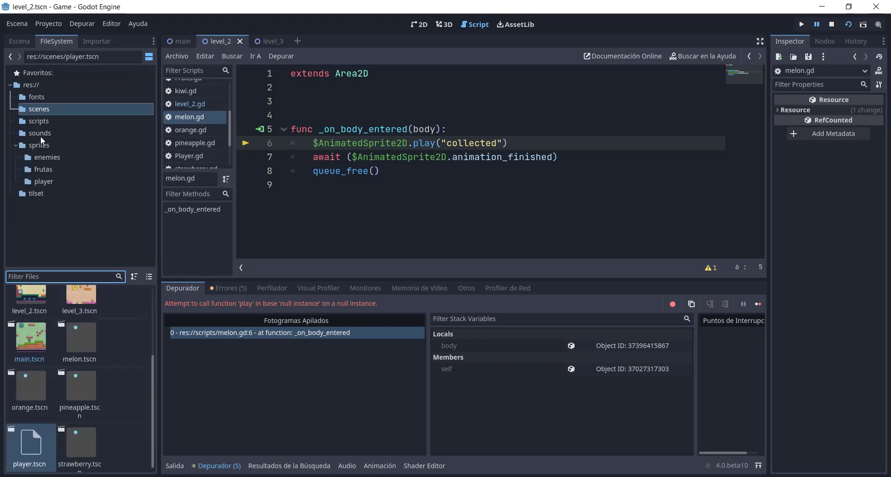
text(melo)
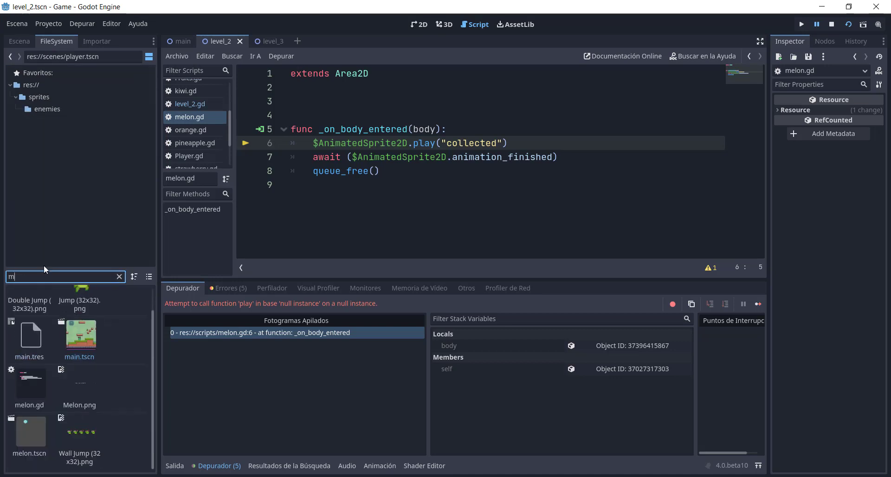
click(38, 319)
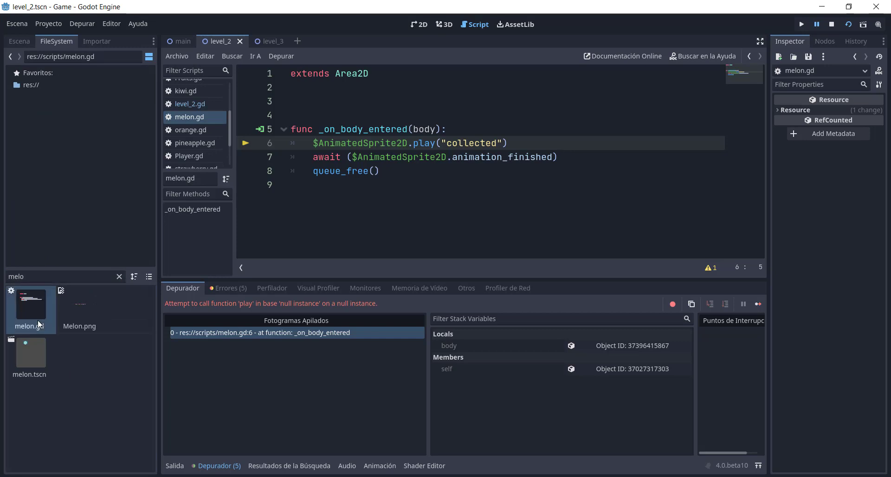
click(52, 278)
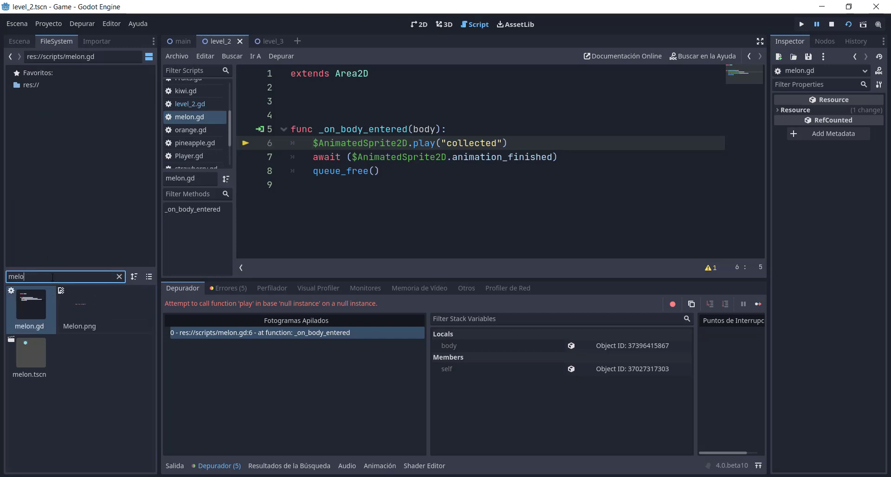
key(BackSpace)
key(BackSpace)
Step: Filter the scenes folder for 'melo', open melon.tscn, and select its melon root node
click(56, 109)
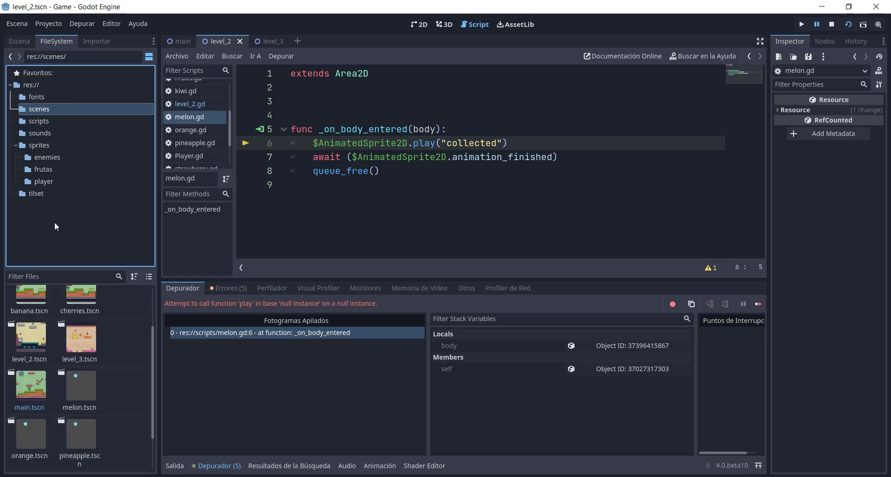
click(61, 278)
text(melo)
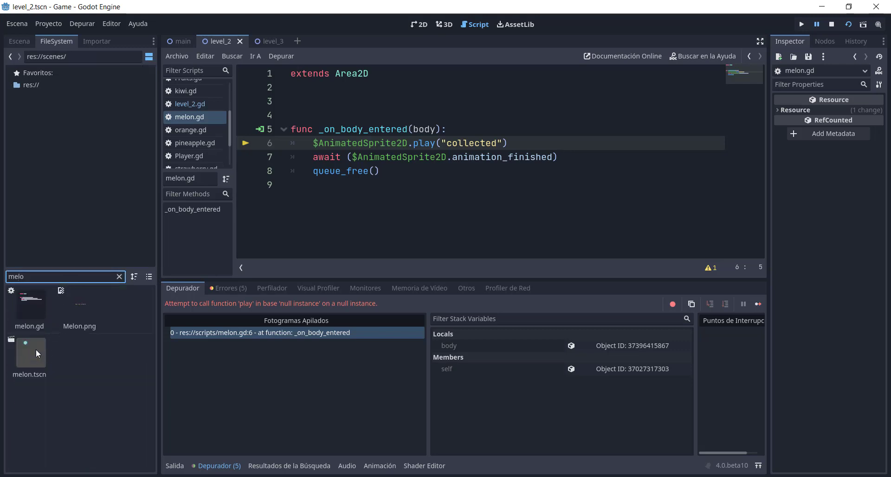
double_click(35, 349)
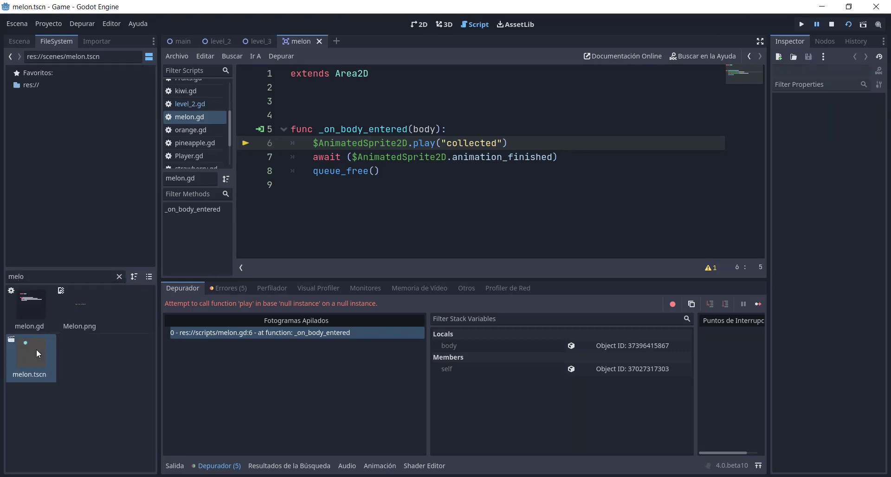
click(16, 43)
click(55, 84)
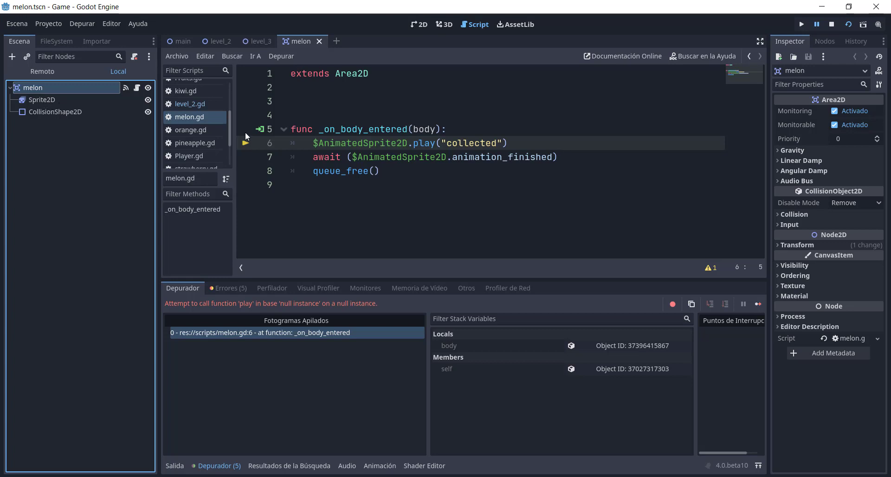
Step: Change melon.gd line 6 from $AnimatedSprite2D to $Sprite2D, save, and copy the reference
click(62, 101)
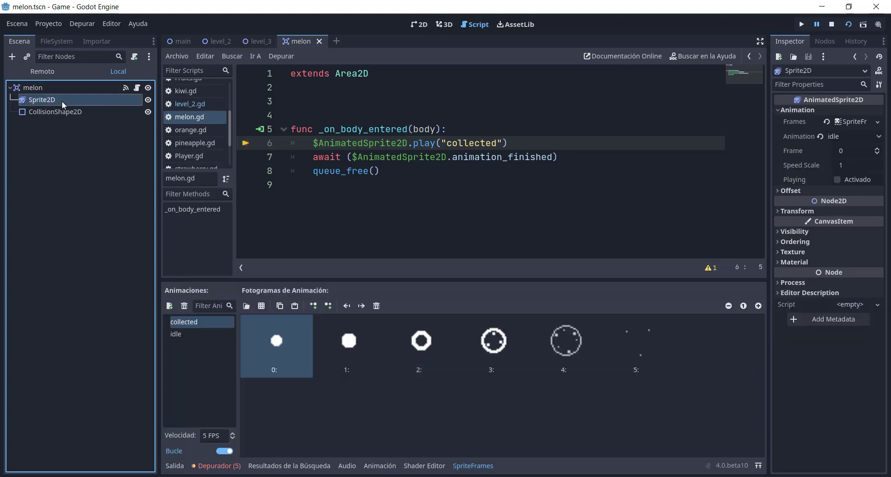
click(364, 143)
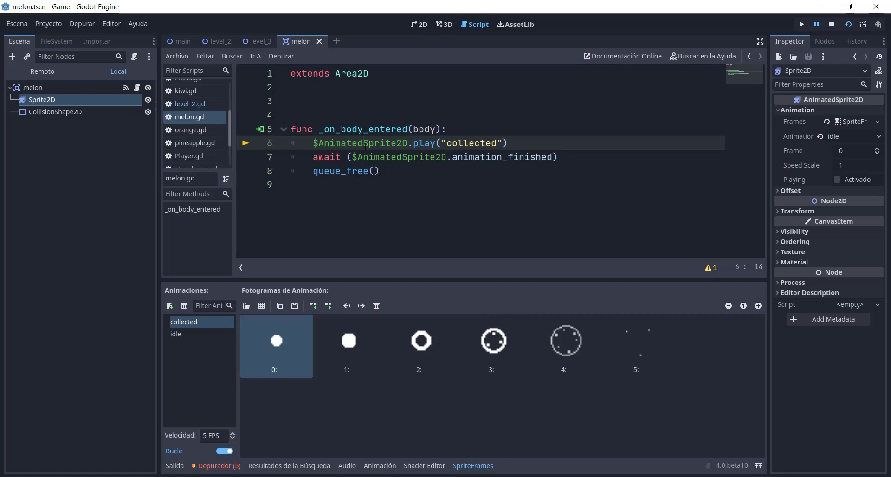
key(ctrl+shift+Left)
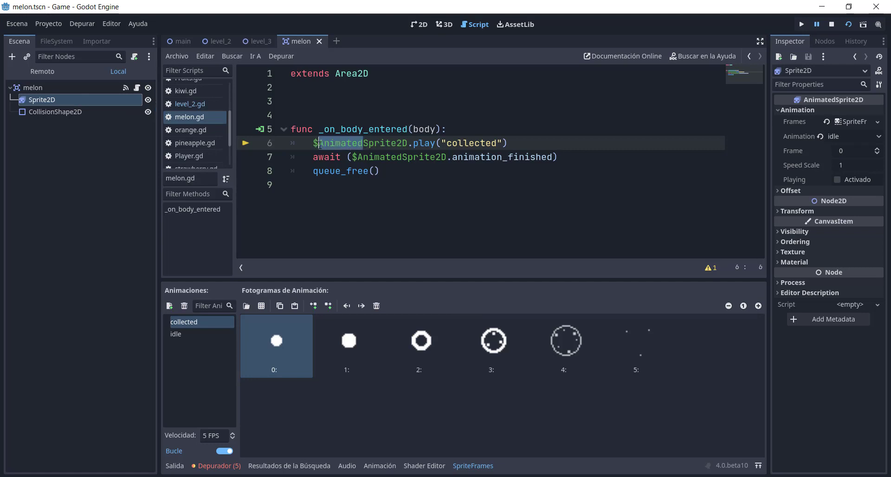
key(BackSpace)
key(ctrl+s)
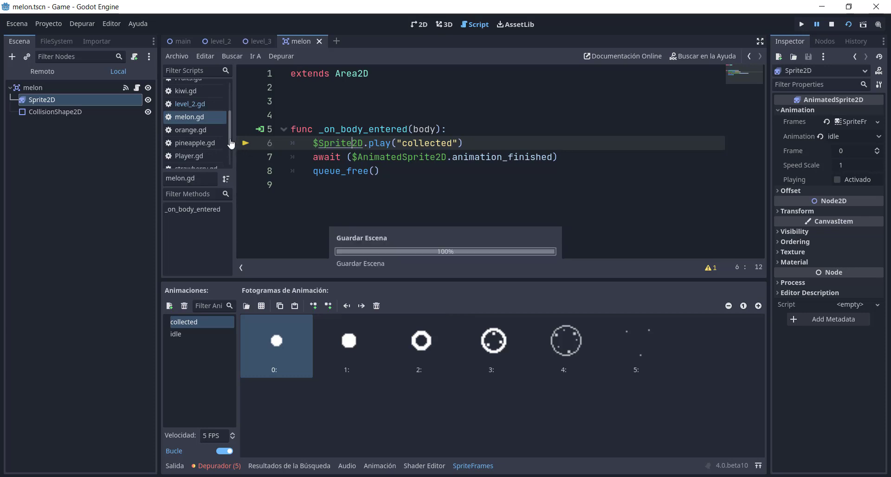
drag(364, 143, 313, 143)
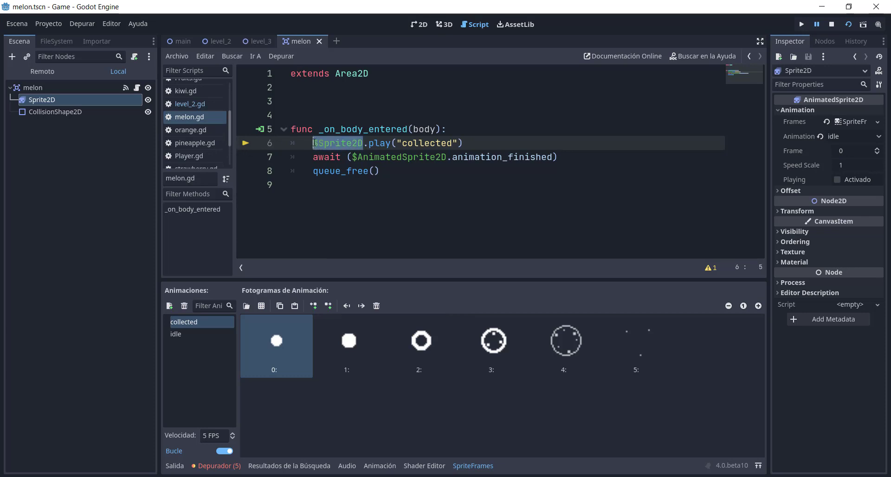
Step: Replace $AnimatedSprite2D with $Sprite2D on orange.gd's play line
click(202, 131)
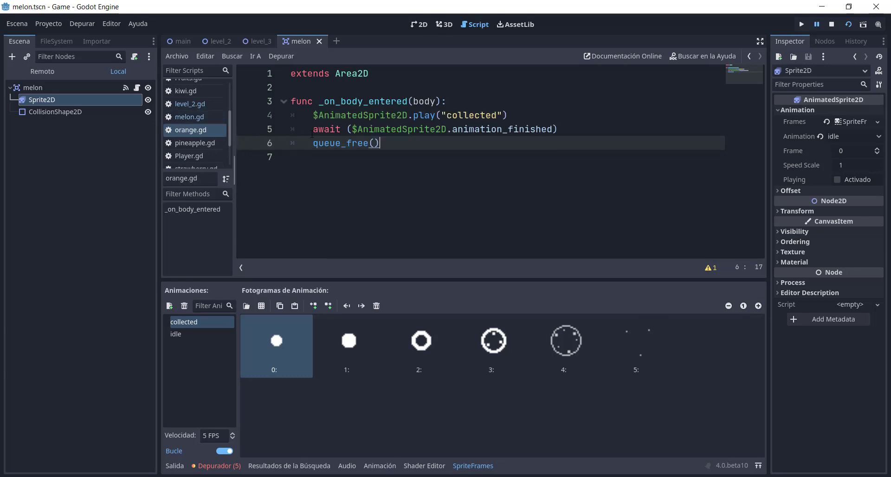
double_click(354, 116)
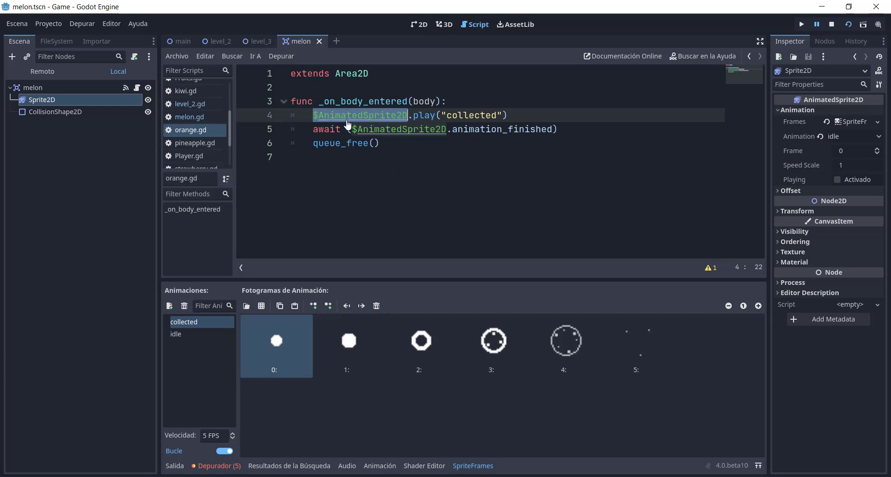
key(ctrl+z)
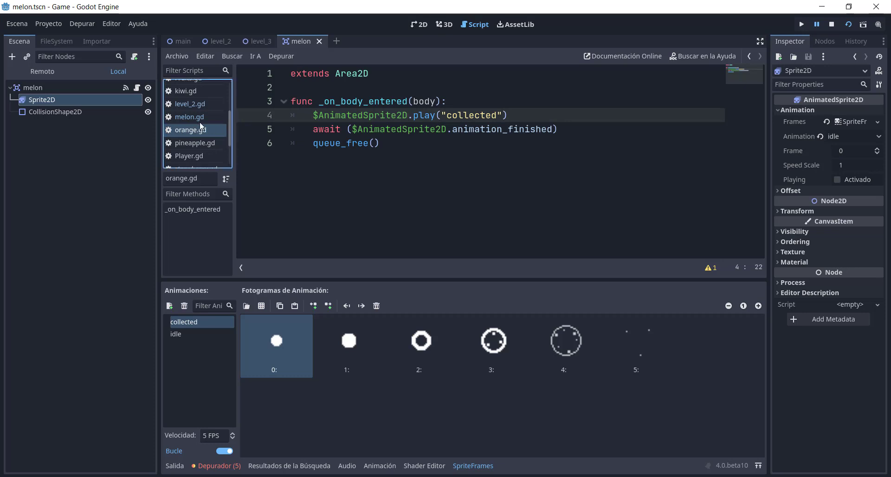
click(210, 119)
click(197, 131)
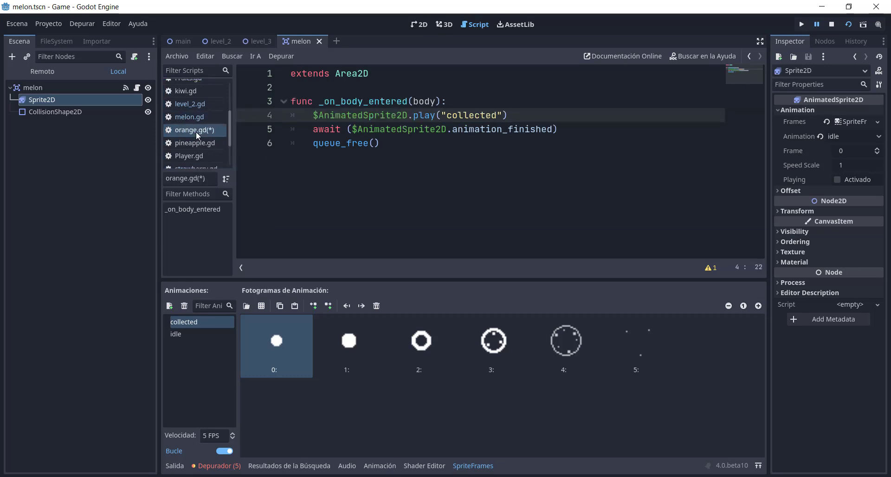
text($Sprite2D)
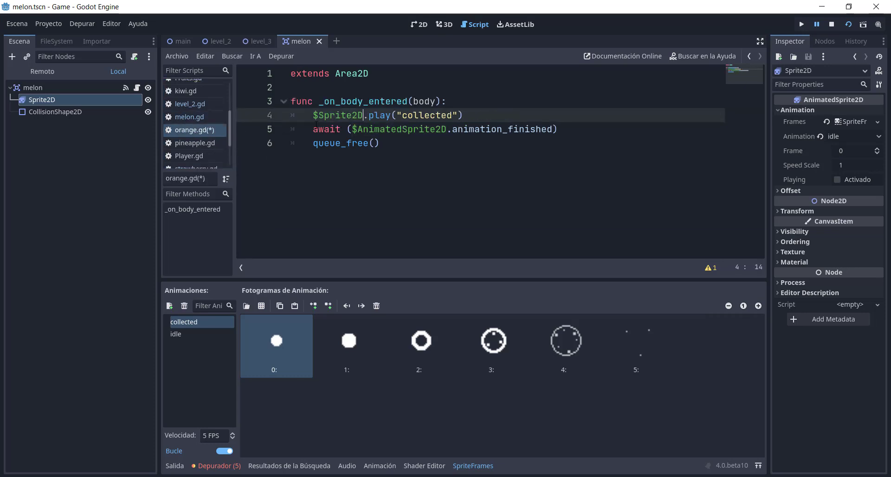
Step: Paste $Sprite2D over $AnimatedSprite2D on the strawberry and kiwi scripts' play lines
click(200, 144)
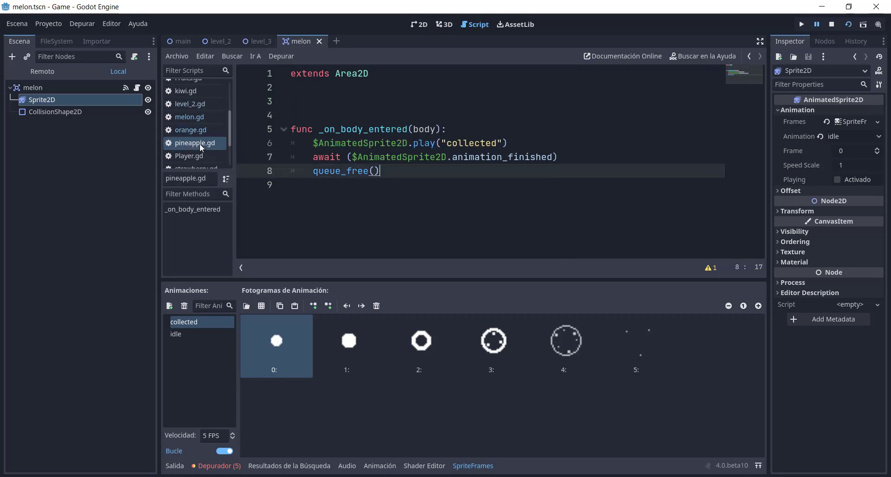
click(197, 157)
scroll(197, 159, down, 1)
click(197, 159)
drag(313, 143, 408, 143)
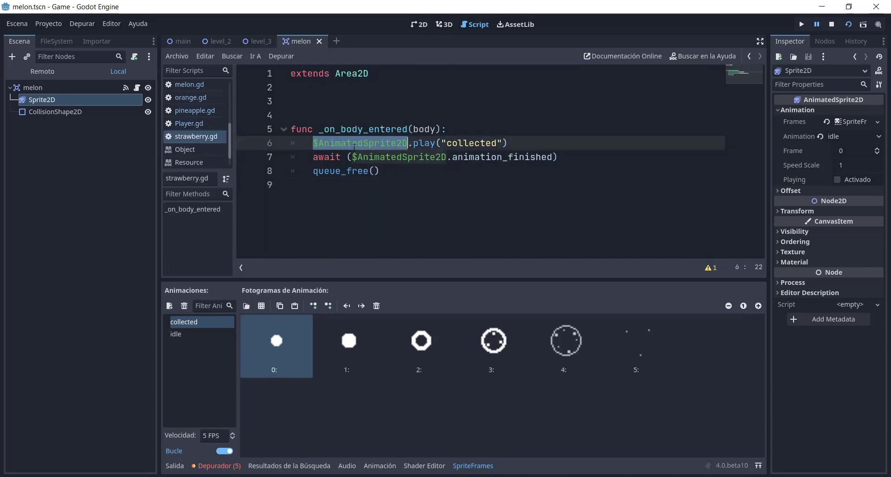
text($Sprite2D)
scroll(196, 115, up, 3)
click(191, 116)
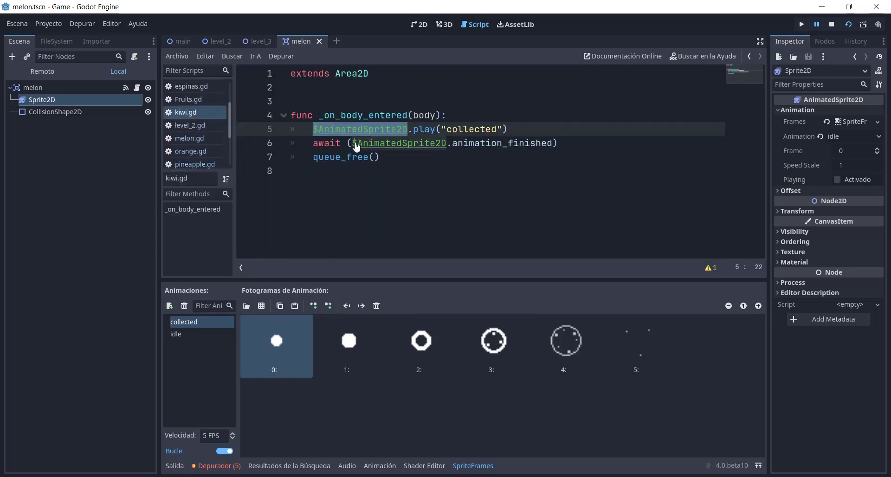
text($Sprite2D)
Step: Run the level and jump the frog into a fruit to test collection
click(188, 108)
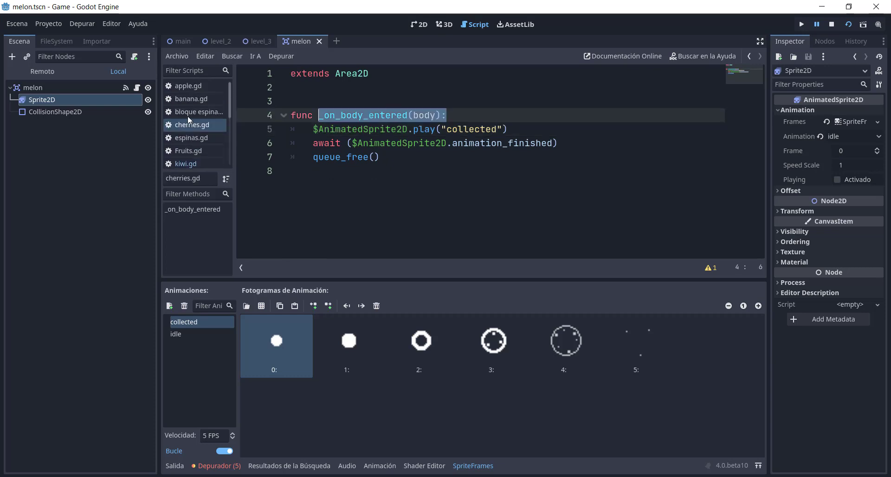
click(845, 26)
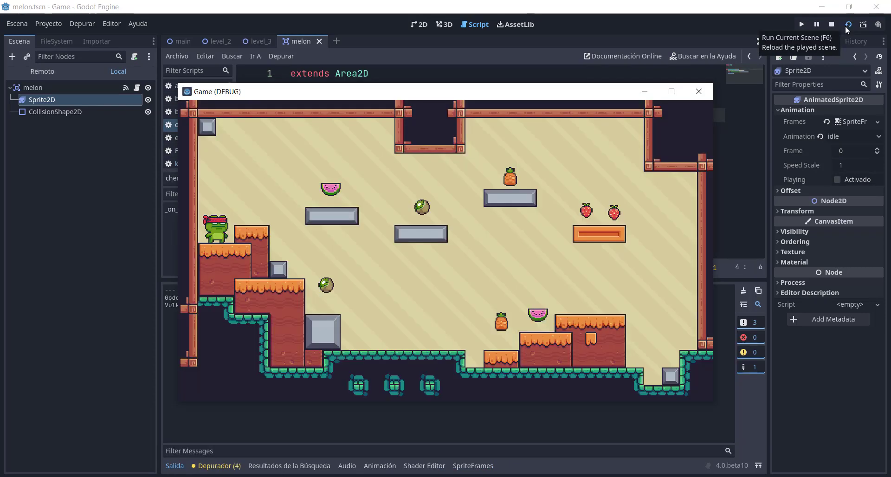
key(space)
key(Right)
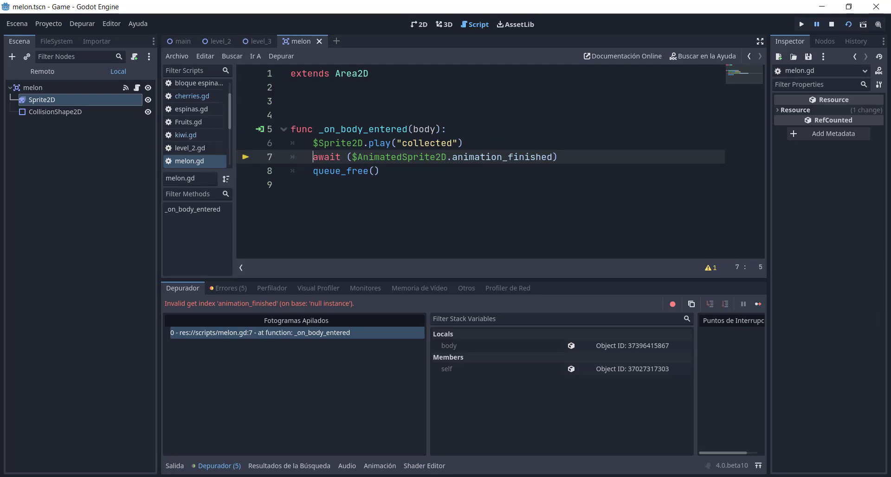
Step: Change the await lines in the melon, orange and pineapple scripts to $Sprite2D
double_click(406, 158)
text(Sprite2D)
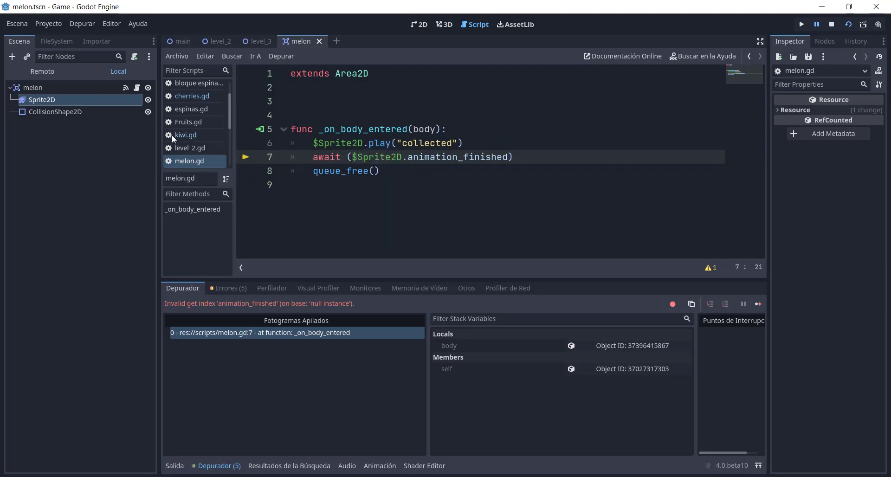
scroll(186, 139, down, 2)
click(193, 150)
text(Animated)
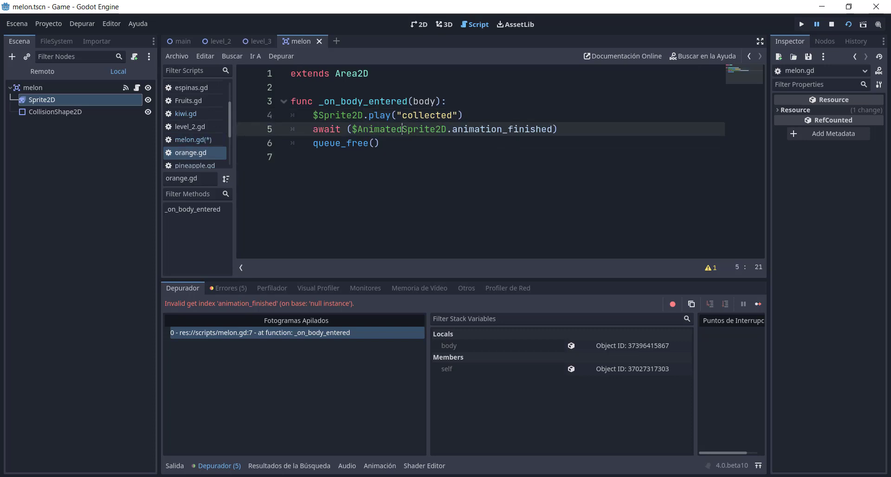
double_click(355, 130)
scroll(216, 133, down, 2)
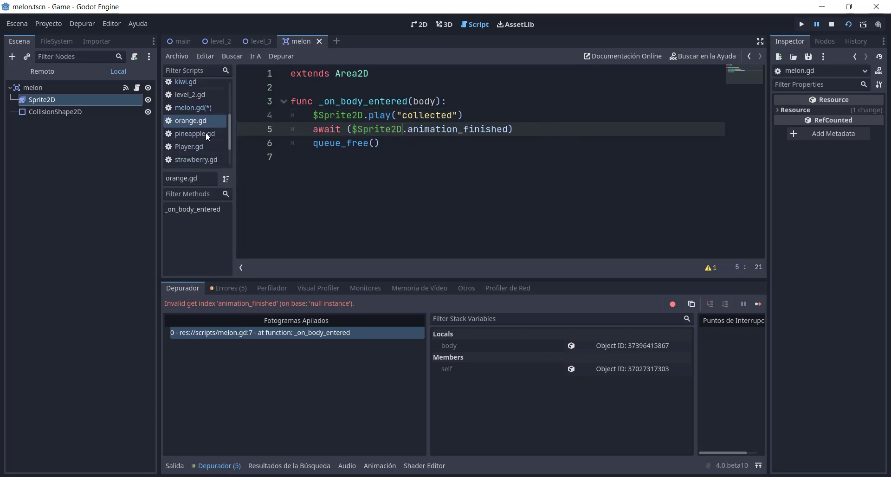
click(205, 133)
double_click(399, 157)
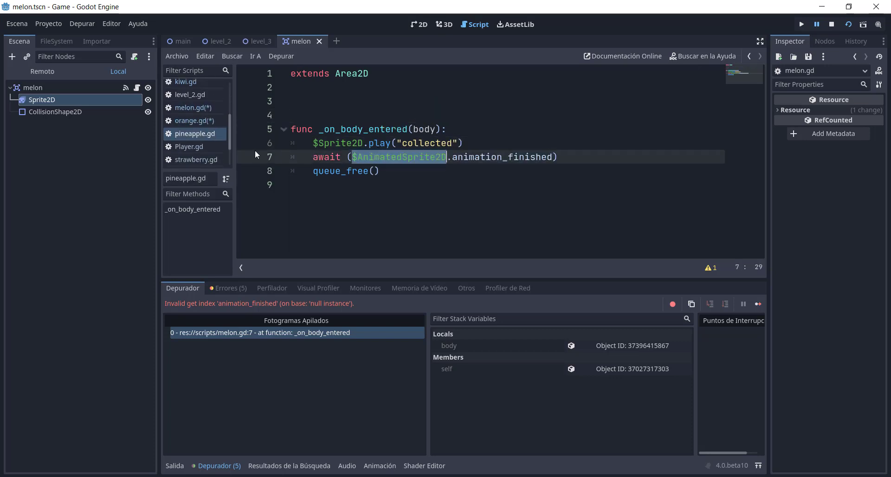
text(Sprite2D)
scroll(188, 140, down, 2)
Step: Switch the strawberry and kiwi await lines to $Sprite2D, save all scripts, and rerun the level
click(200, 126)
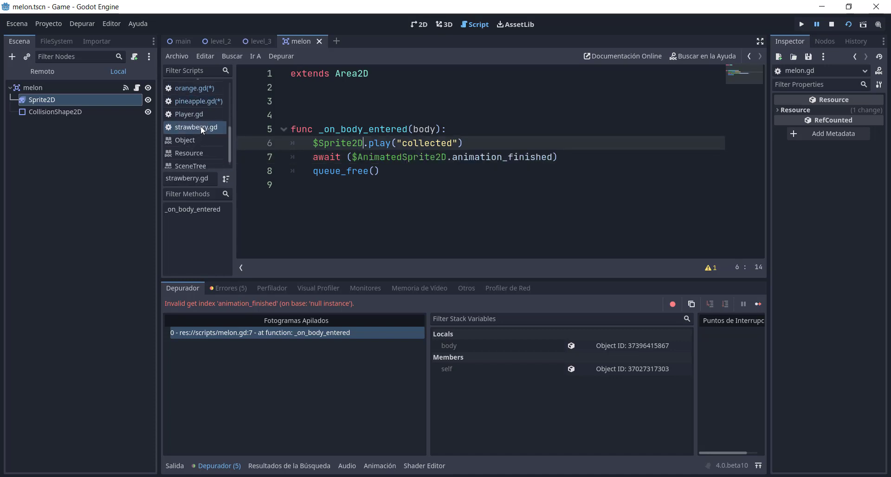
double_click(384, 156)
text(Sprite2D)
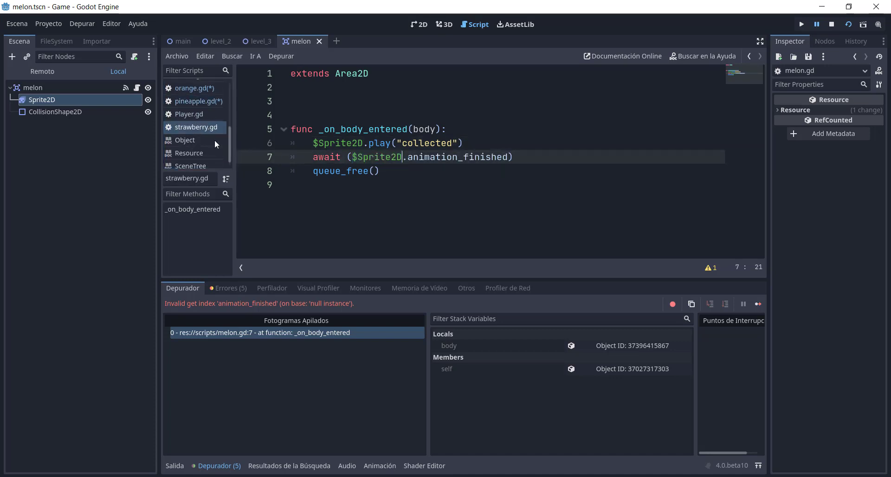
scroll(201, 125, up, 3)
scroll(193, 116, up, 1)
scroll(194, 116, up, 1)
click(188, 113)
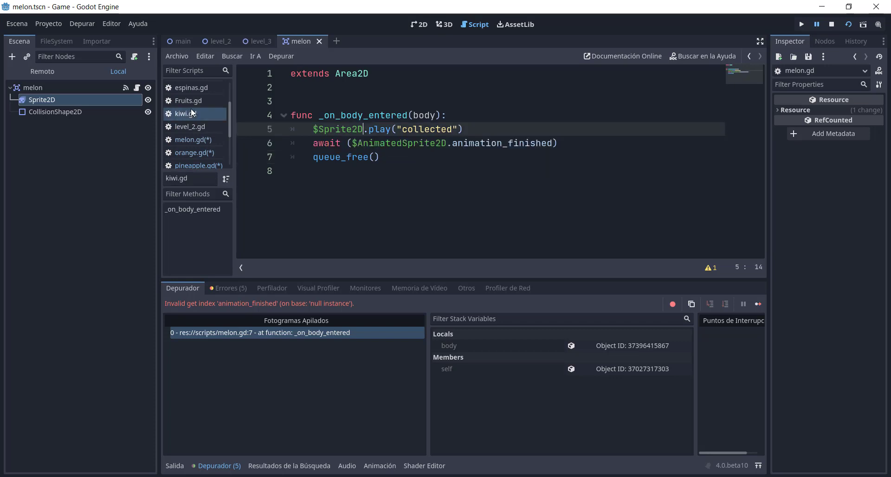
double_click(410, 143)
text($Sprite2D)
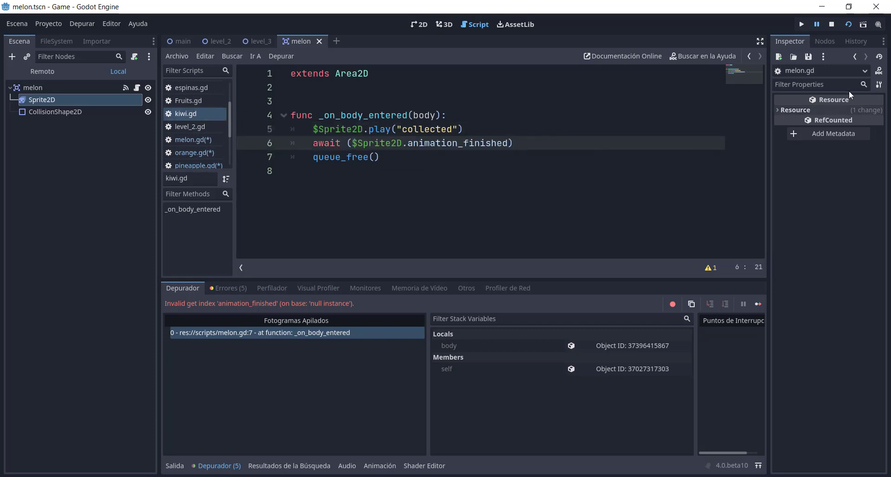
key(ctrl+s)
click(847, 24)
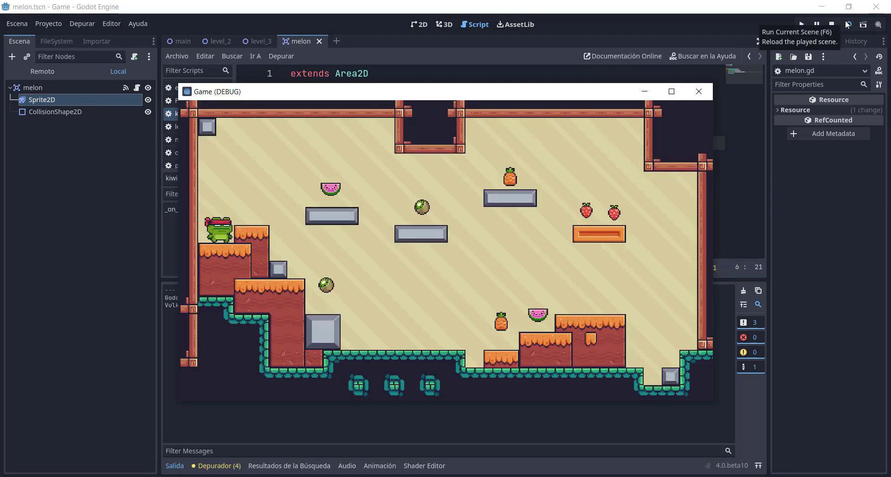
Step: Guide the frog over the grey block and middle platform to collect the watermelon
key(Right)
key(space)
key(Right)
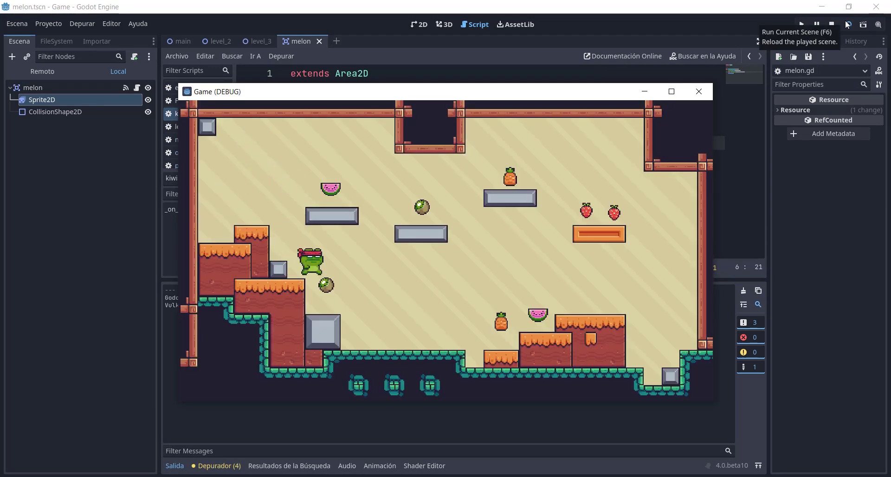
key(Left)
key(space)
key(Right)
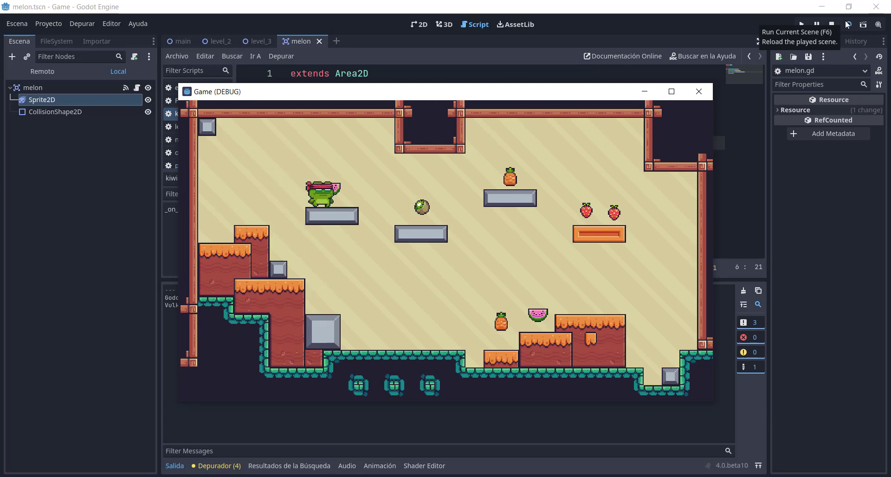
key(Right)
key(space)
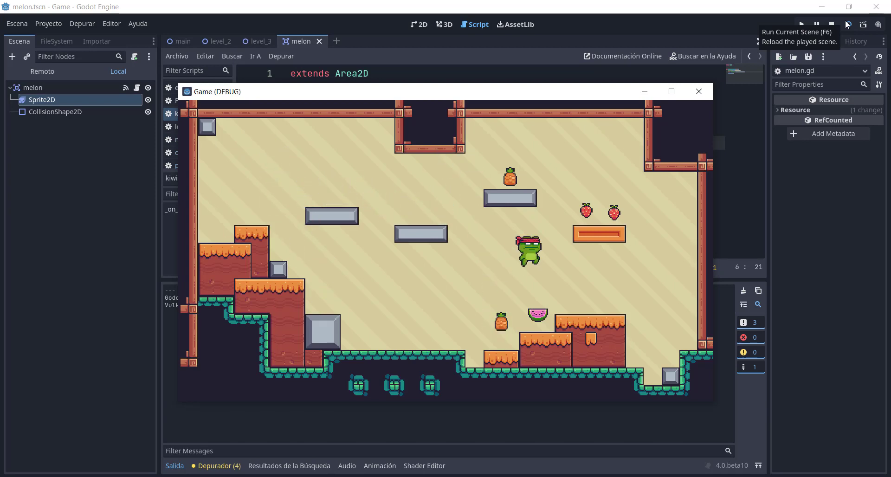
Step: Climb the frog up the grey platforms and jump right into both strawberries
key(Right)
key(space)
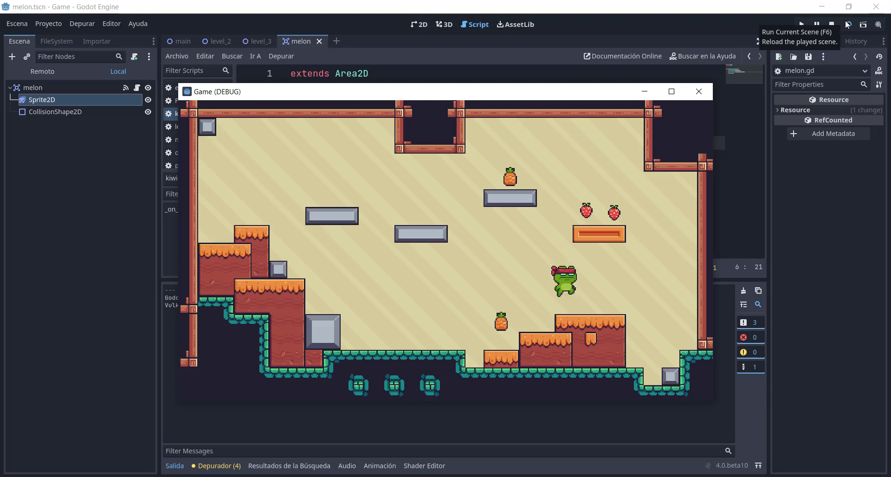
key(Right)
key(Left)
key(space)
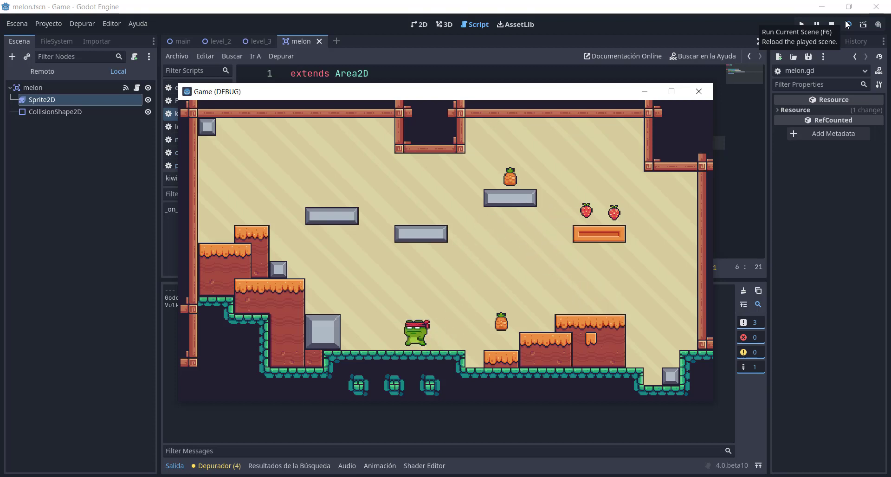
key(space)
key(space)
key(Right)
key(space)
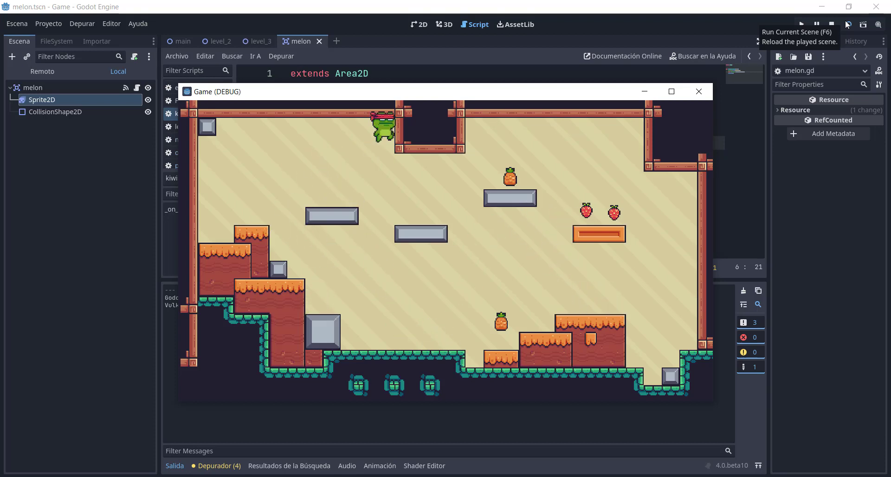
key(space)
key(Right)
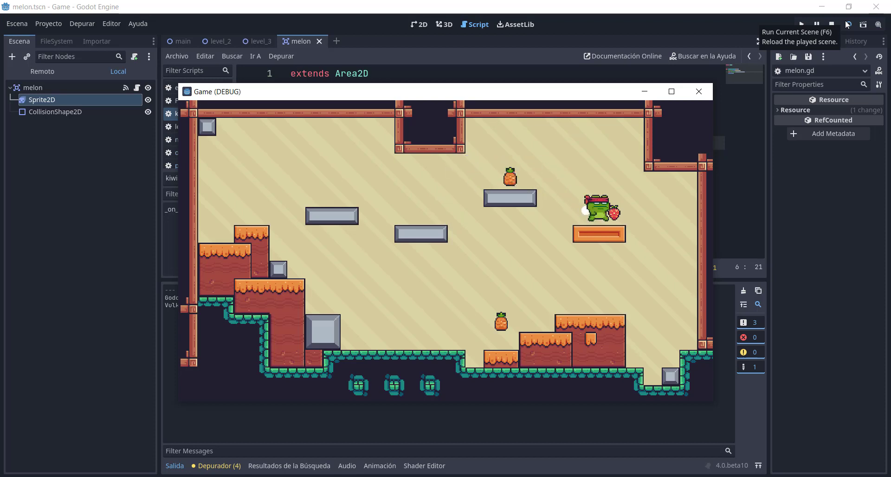
Step: Close the running game and clear the FileSystem filter to list all files
click(699, 95)
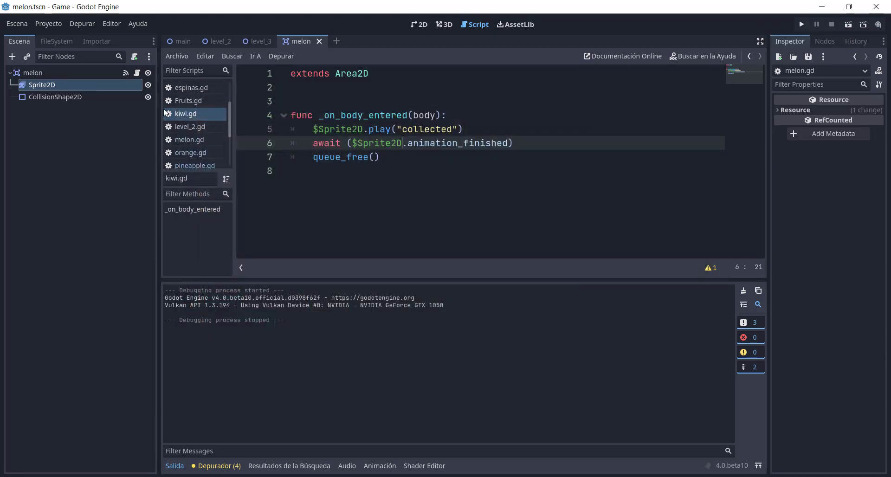
click(71, 42)
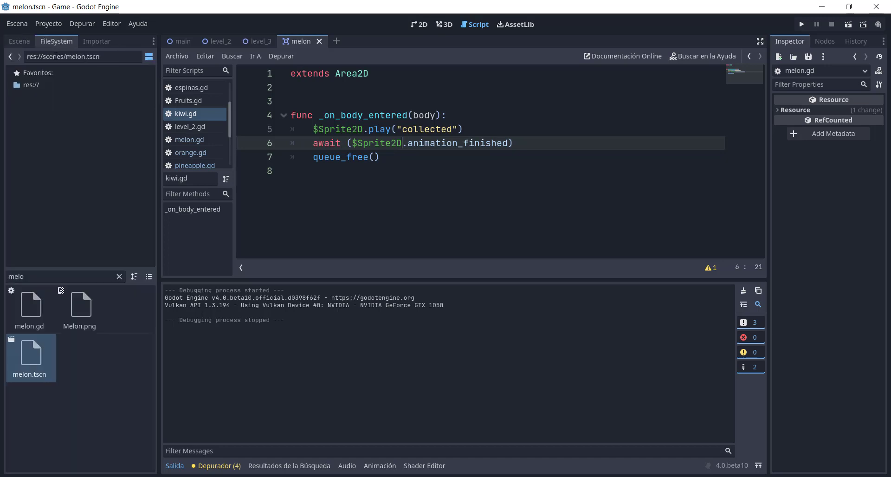
click(120, 276)
scroll(102, 331, down, 2)
scroll(99, 347, down, 2)
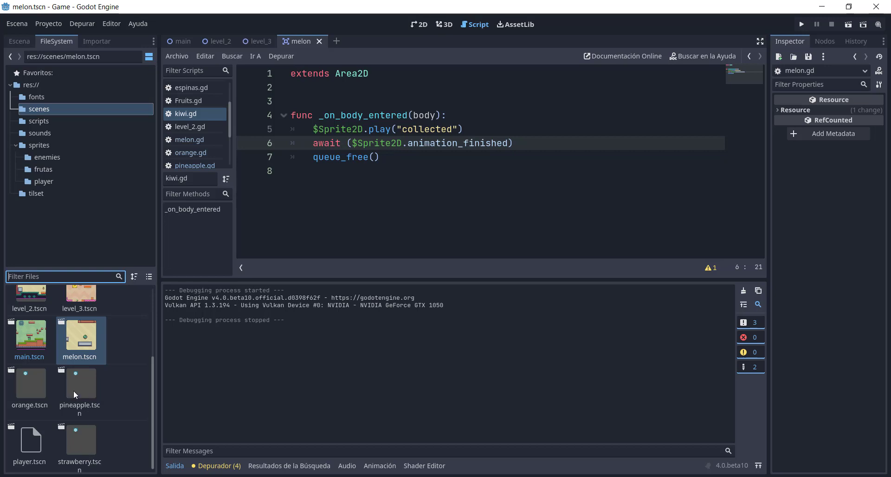
scroll(74, 391, up, 1)
scroll(78, 375, up, 1)
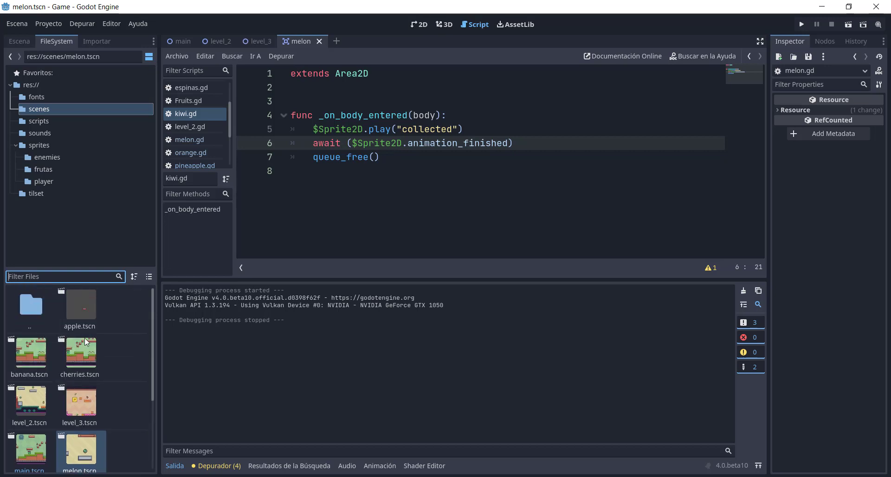
Step: Open cherries.tscn from the scenes folder and view its cherries.gd script
click(40, 85)
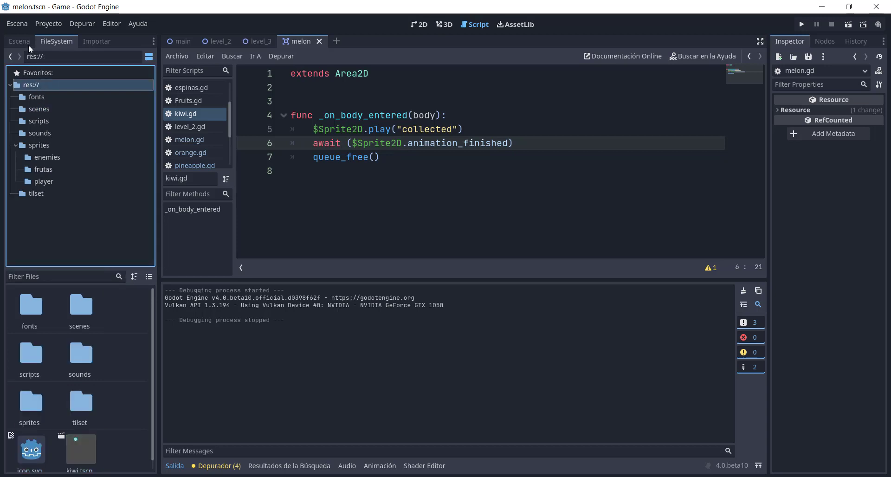
click(148, 58)
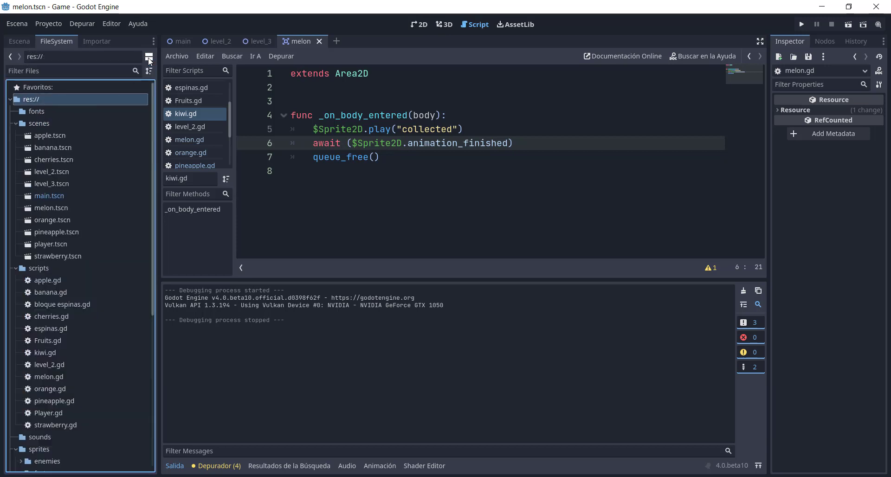
click(148, 58)
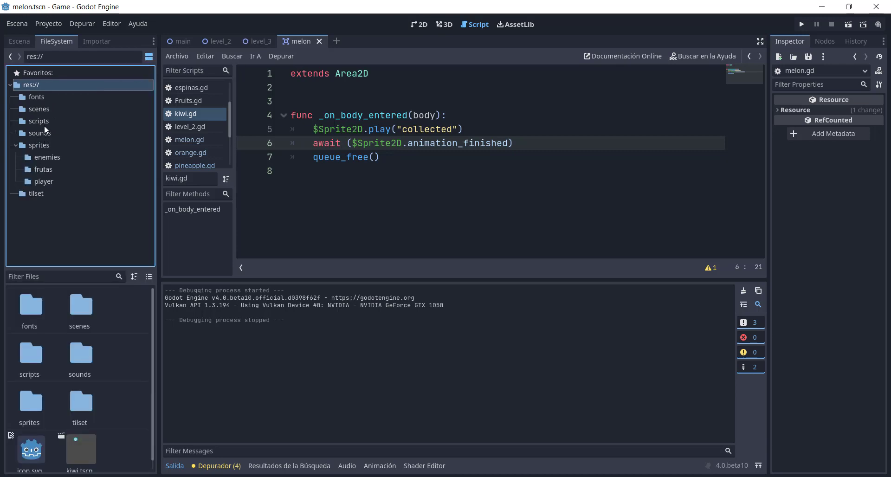
click(44, 109)
scroll(80, 330, down, 2)
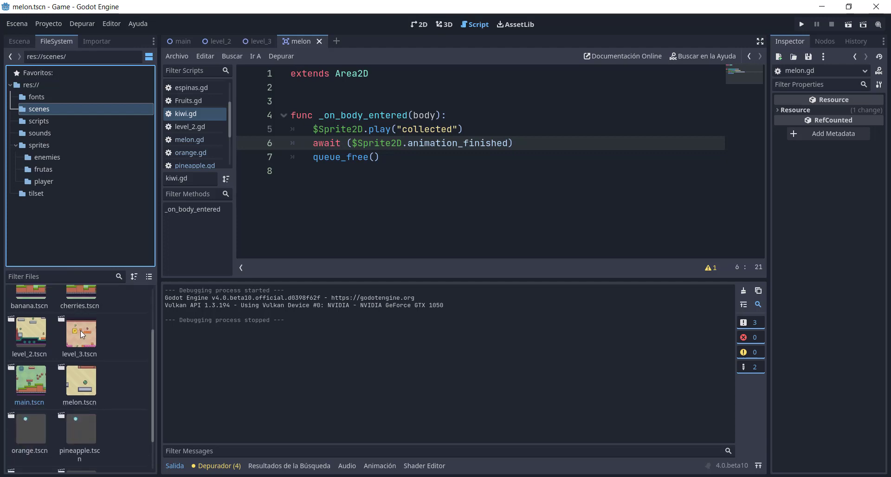
scroll(58, 319, up, 2)
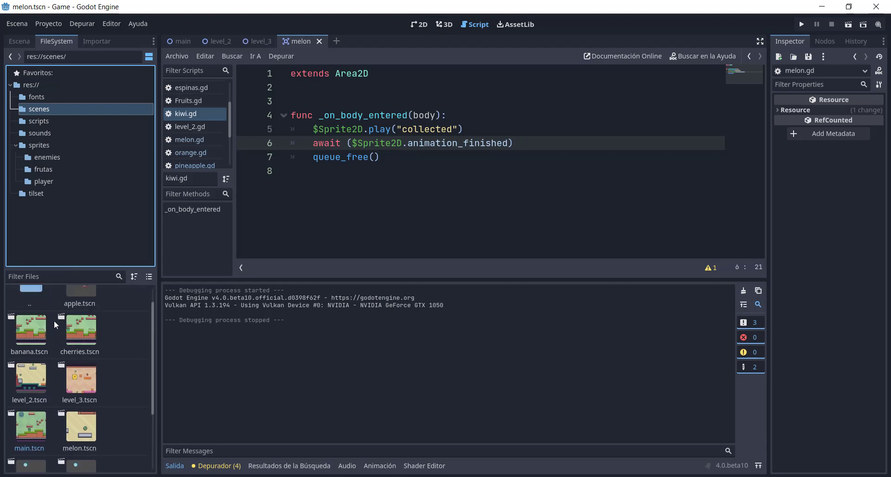
double_click(80, 351)
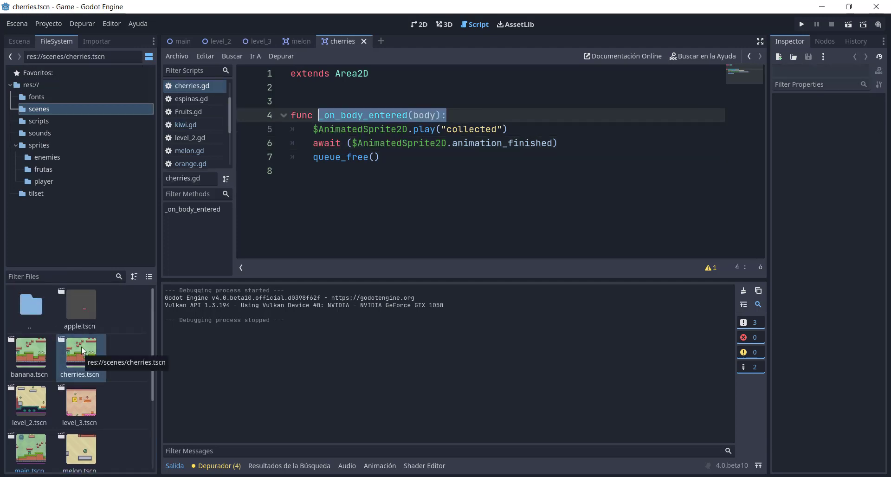
scroll(198, 146, down, 2)
scroll(199, 149, down, 2)
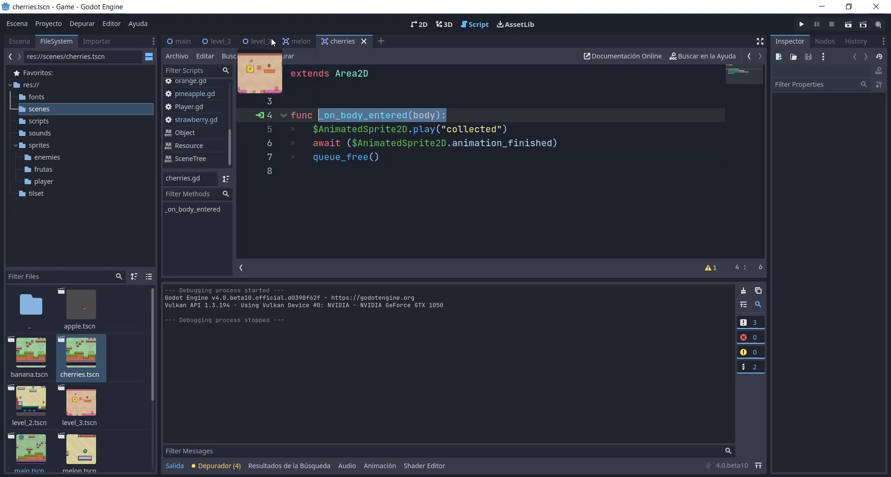
Step: From Level 2's Fruits group, open pineapple.tscn in its own editor tab
click(230, 39)
click(418, 24)
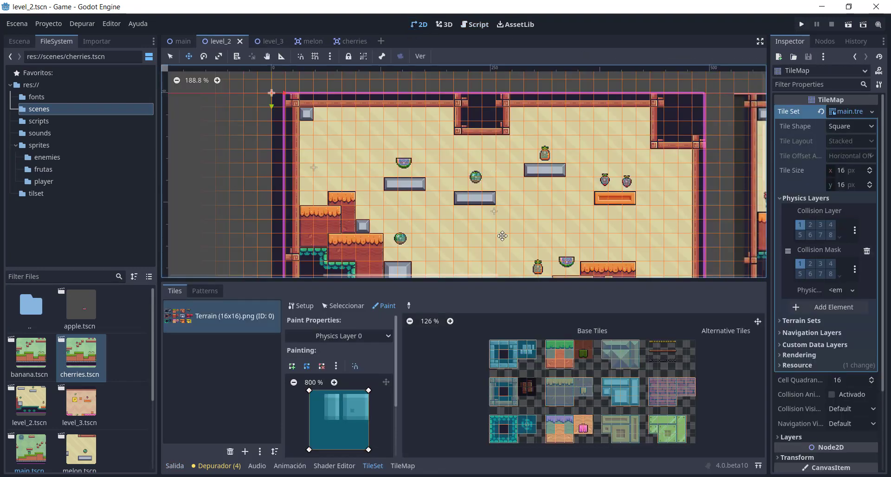
scroll(518, 238, down, 1)
scroll(533, 214, down, 1)
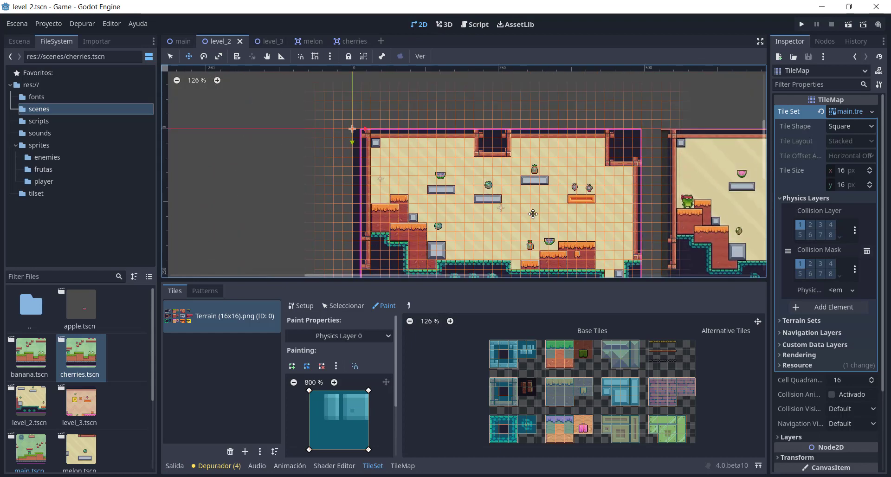
click(527, 245)
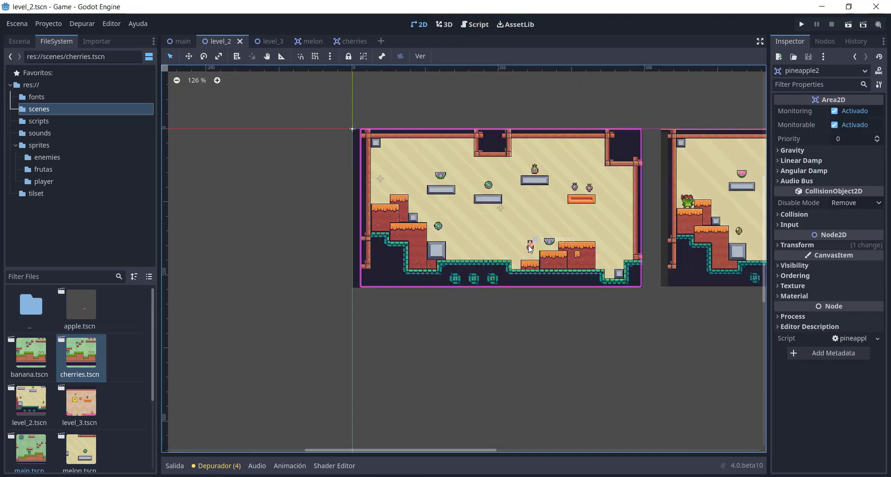
click(20, 44)
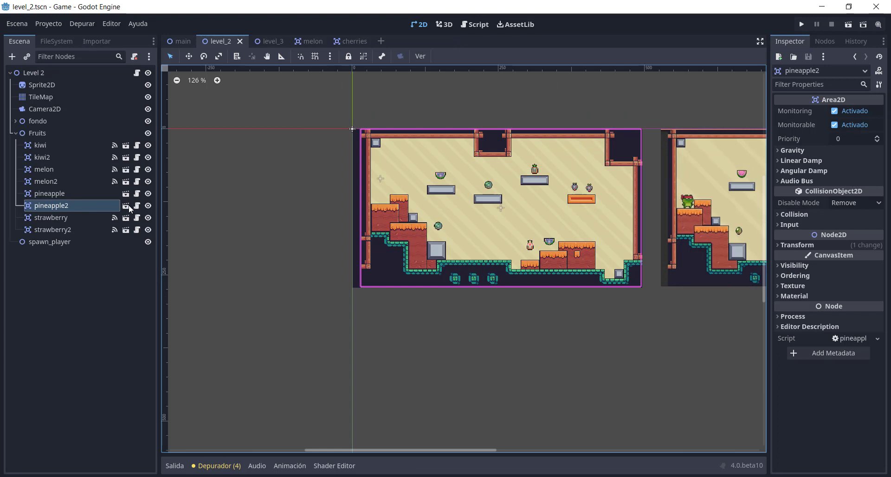
click(108, 194)
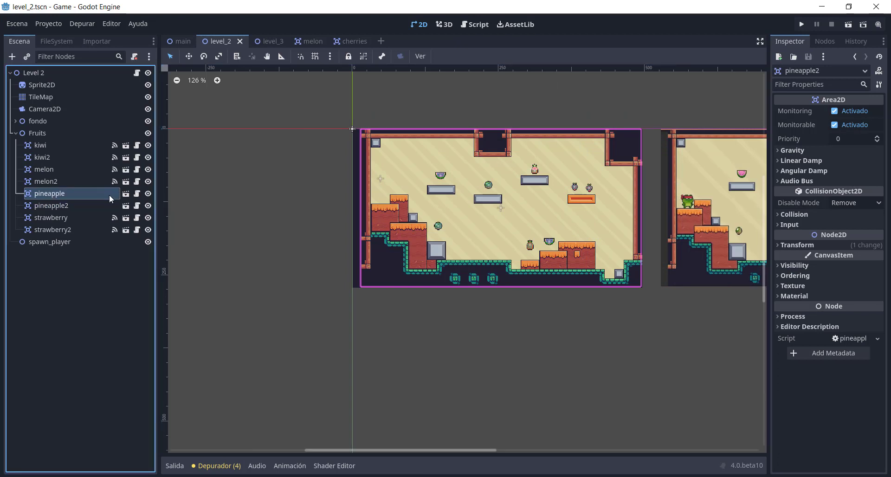
click(126, 193)
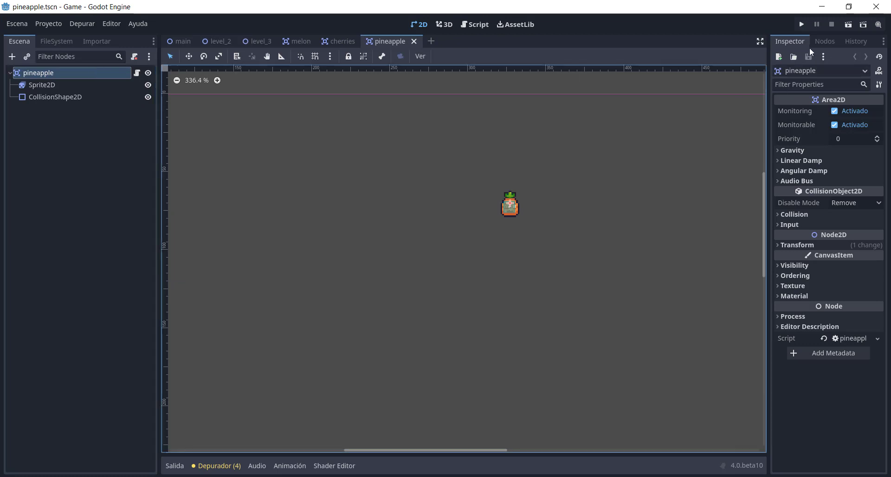
Step: Connect pineapple's body_entered signal to _on_body_entered, save pineapple.tscn, and go back to level_2
click(824, 42)
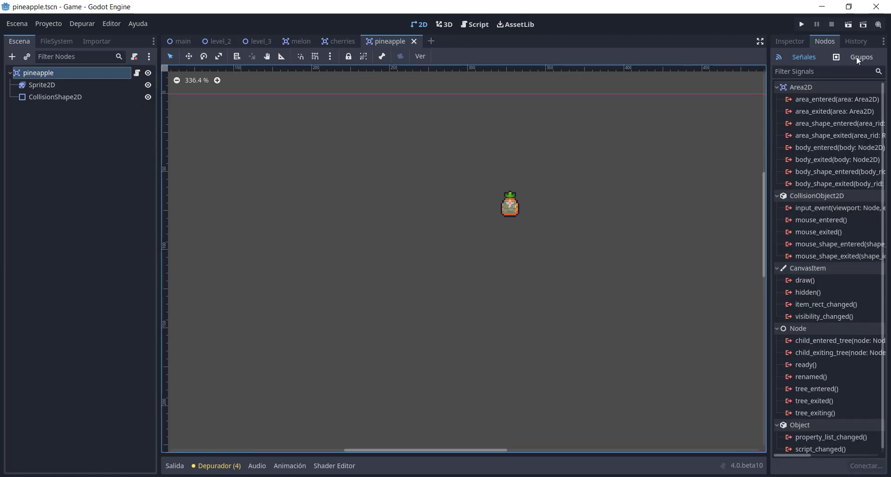
click(815, 149)
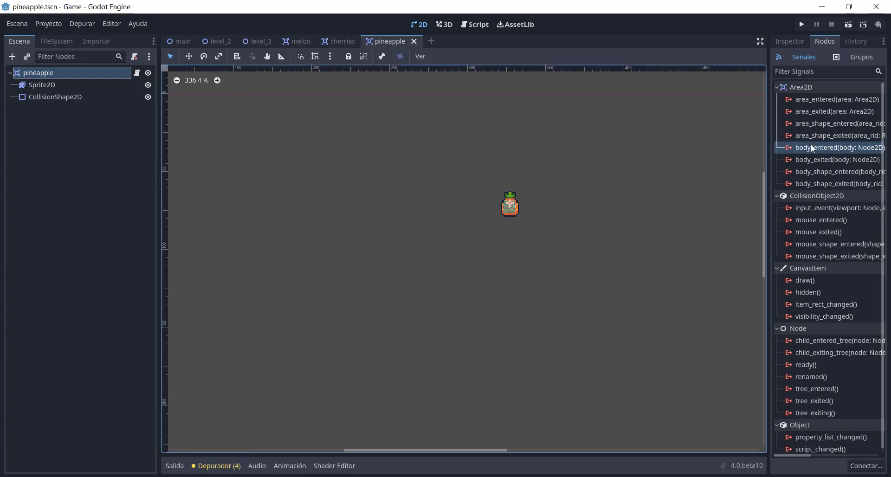
double_click(813, 148)
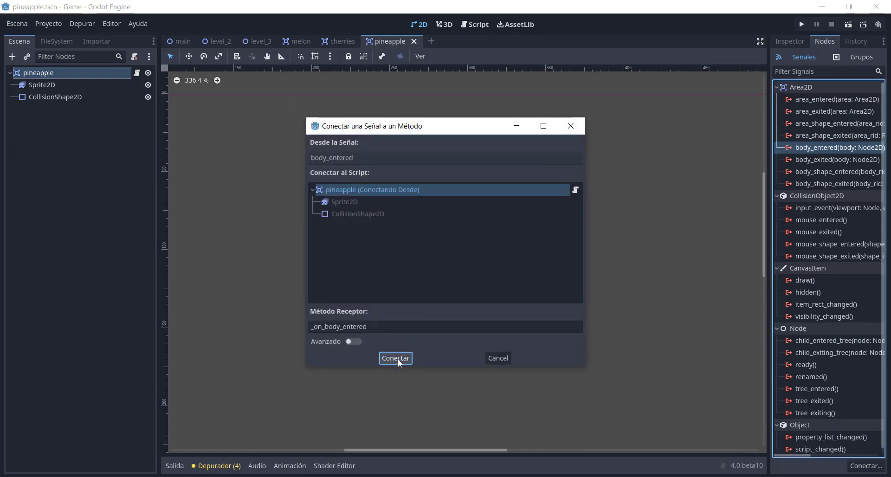
click(400, 363)
key(ctrl+s)
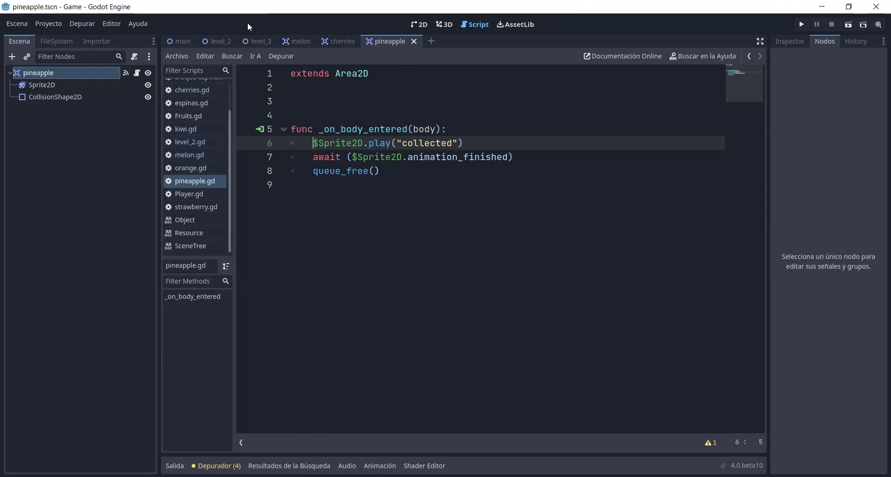
click(214, 40)
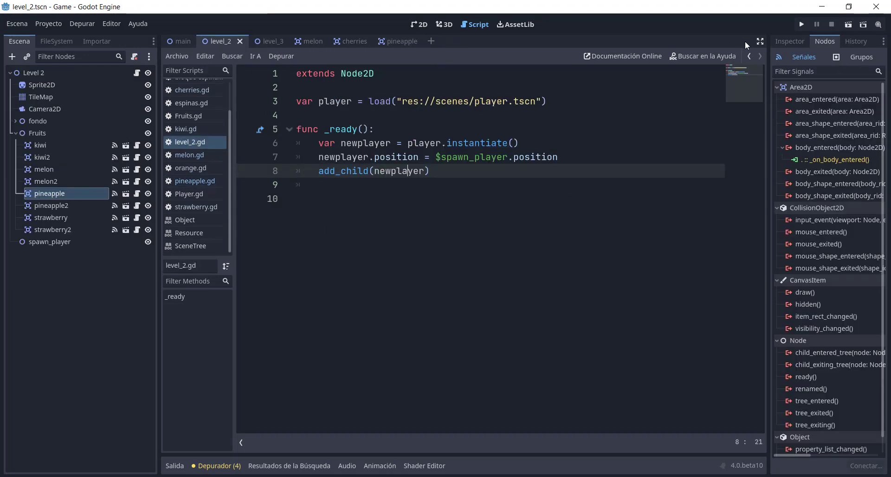
Step: Run level 2 and jump the frog across its platforms for the watermelon, pineapple and strawberries, then stop
click(846, 28)
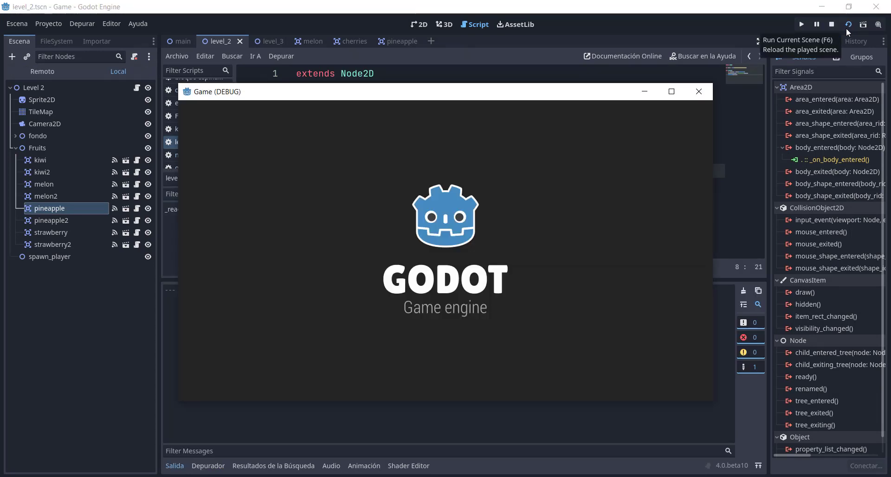
key(Right)
key(space)
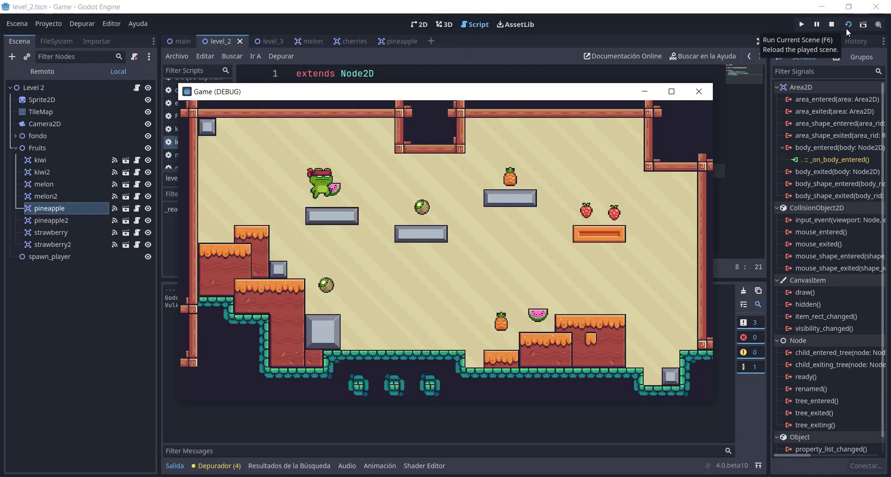
key(space)
key(Right)
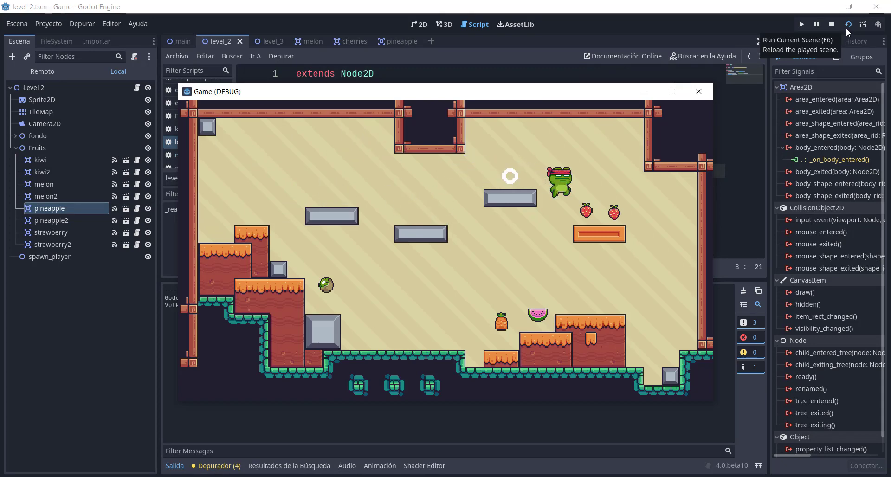
key(Left)
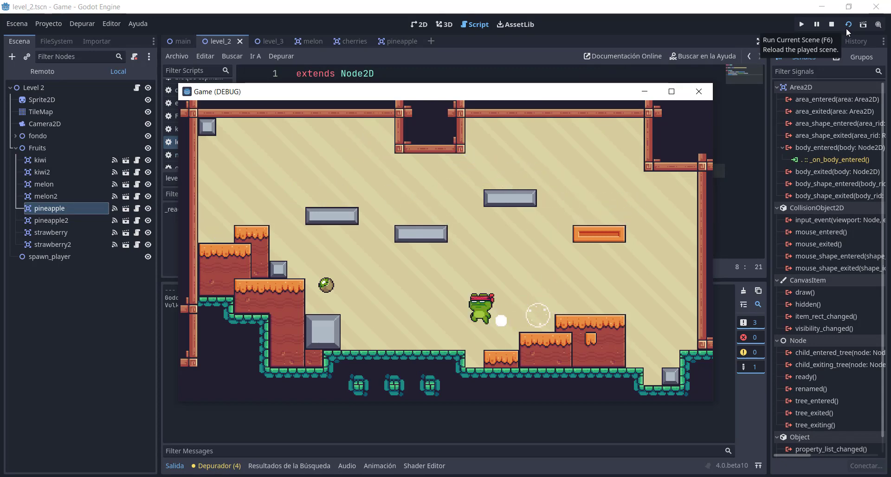
key(space)
key(space)
key(space)
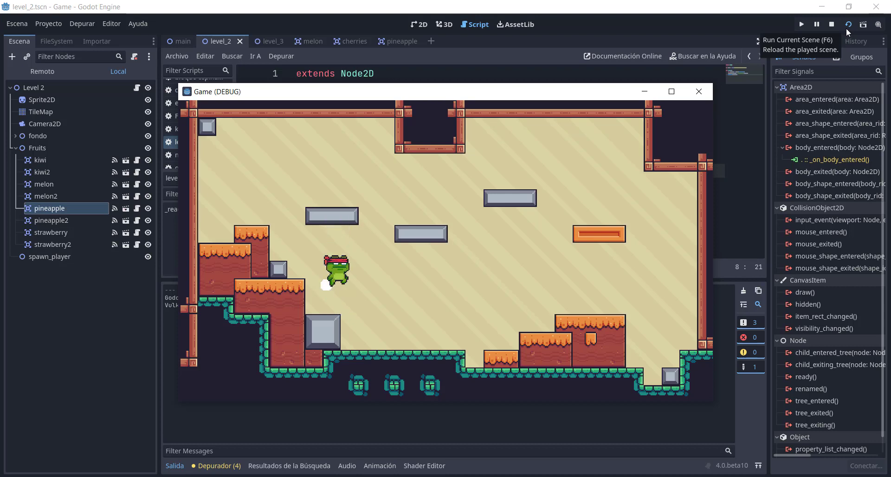
key(Left)
key(space)
key(Right)
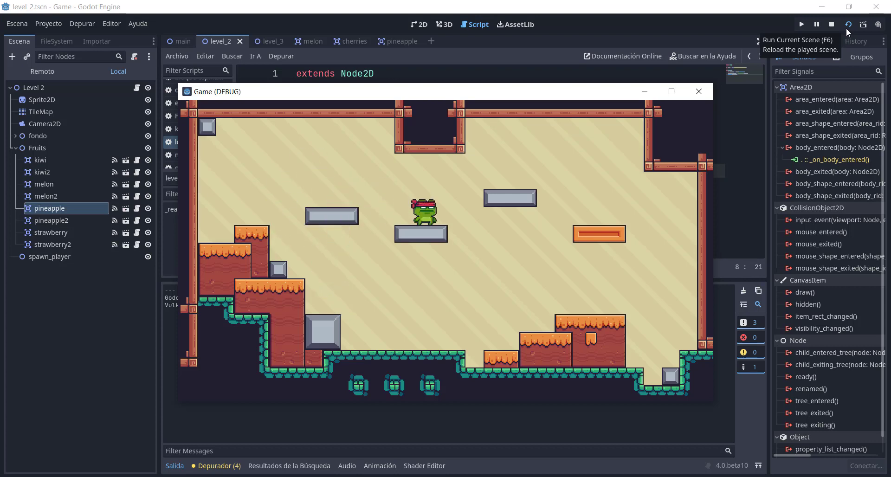
key(Right)
key(space)
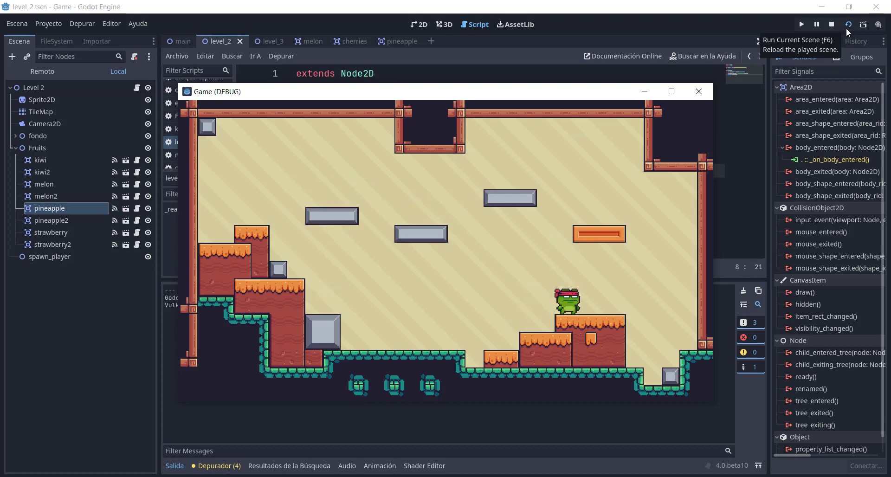
key(space)
key(Right)
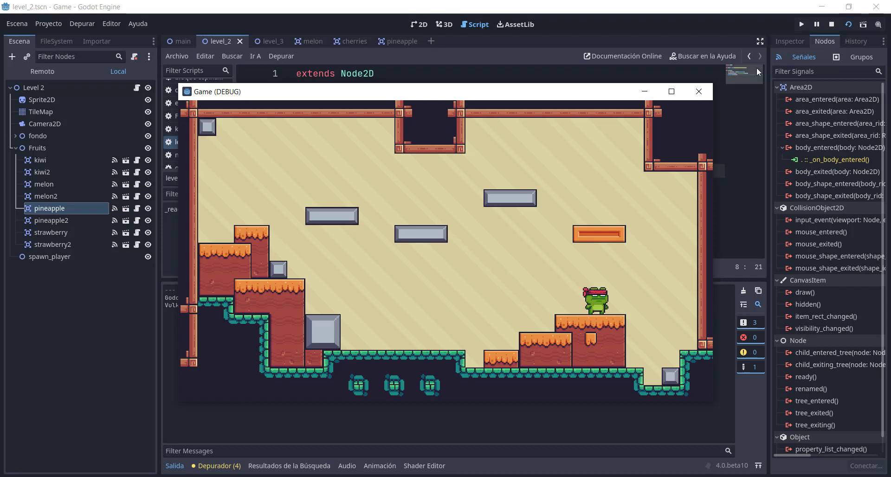
key(space)
key(Right)
key(space)
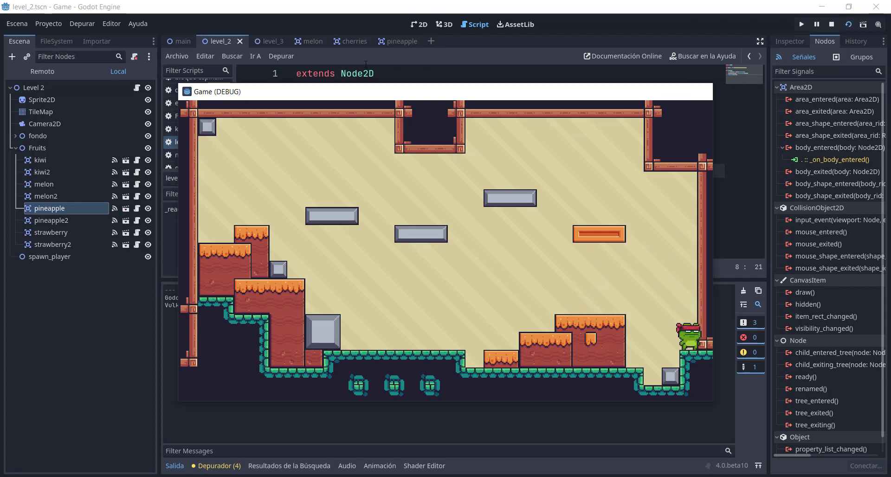
click(699, 92)
Step: Enable Ver Formas de Colisión and test-run level 2 with collision shapes visible, then stop it
click(73, 23)
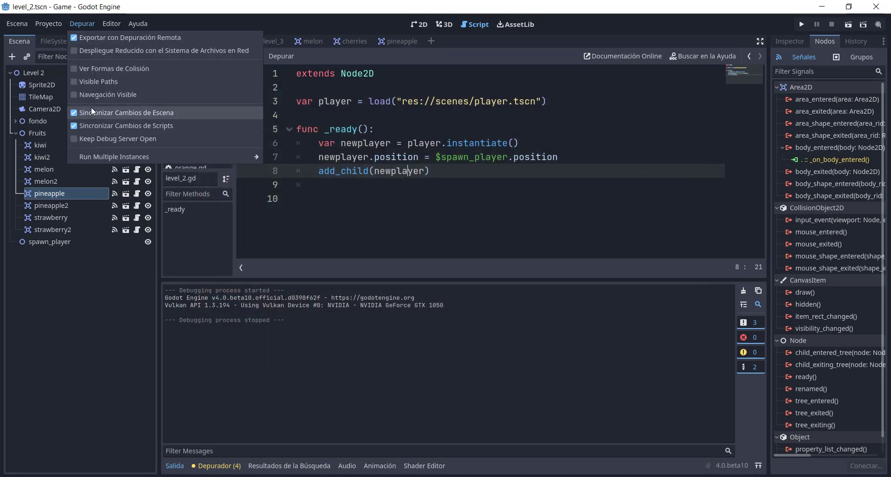
click(848, 26)
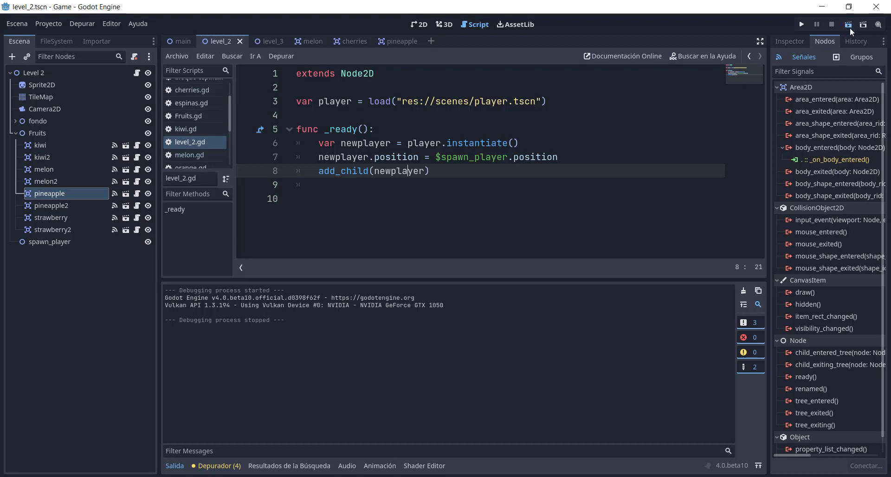
click(848, 26)
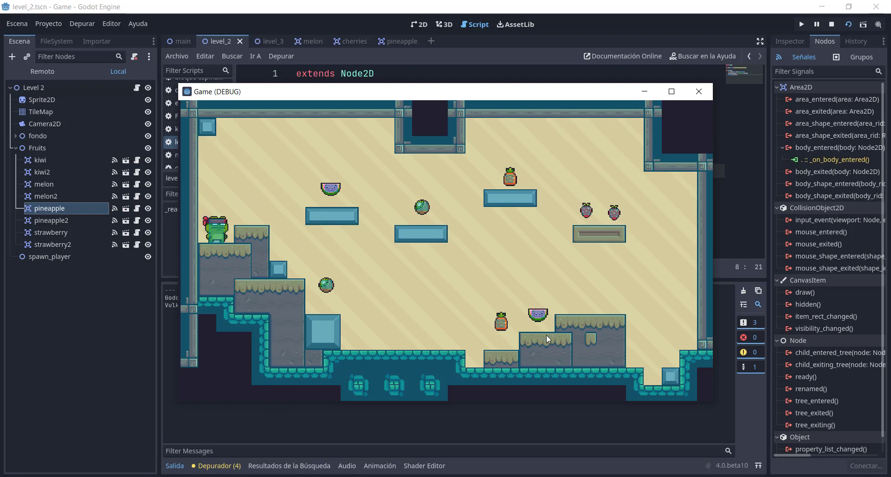
click(699, 91)
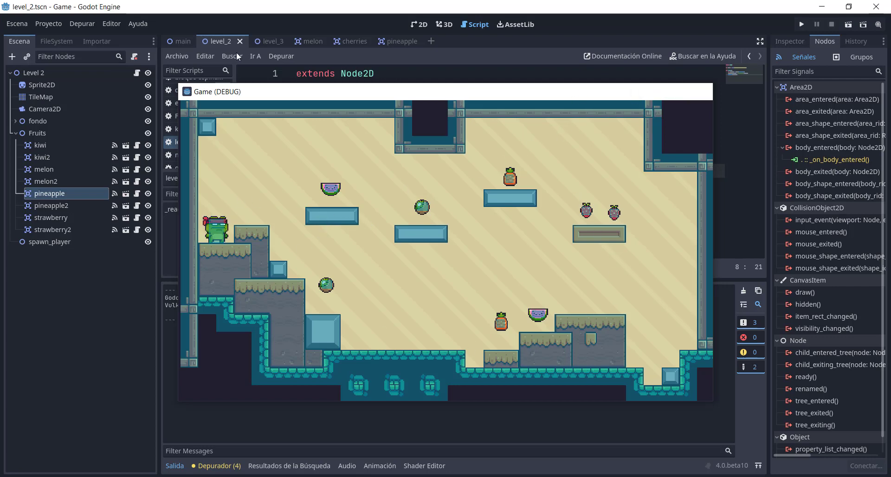
Step: Turn Ver Formas de Colisión back off and save the level 2 scene
click(87, 23)
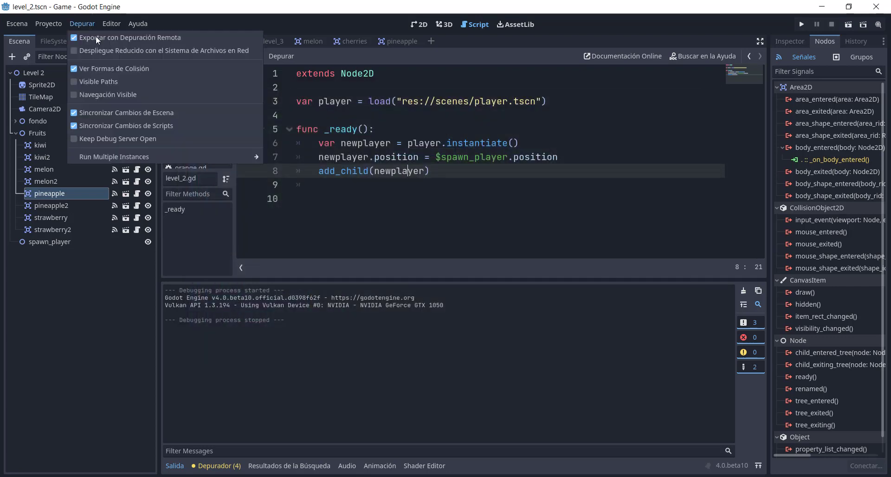
click(107, 67)
click(376, 121)
click(376, 126)
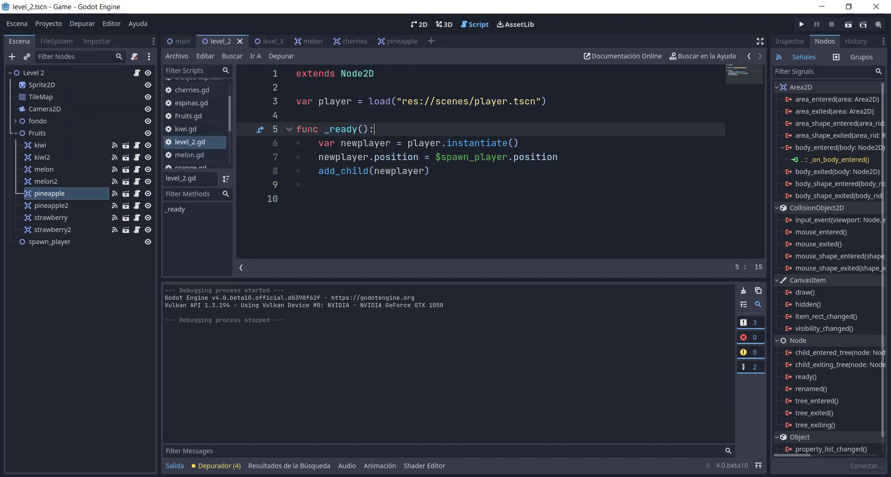
key(ctrl+s)
Step: Review the main scene and its Player node in the 2D editor, then switch to level_3
click(186, 41)
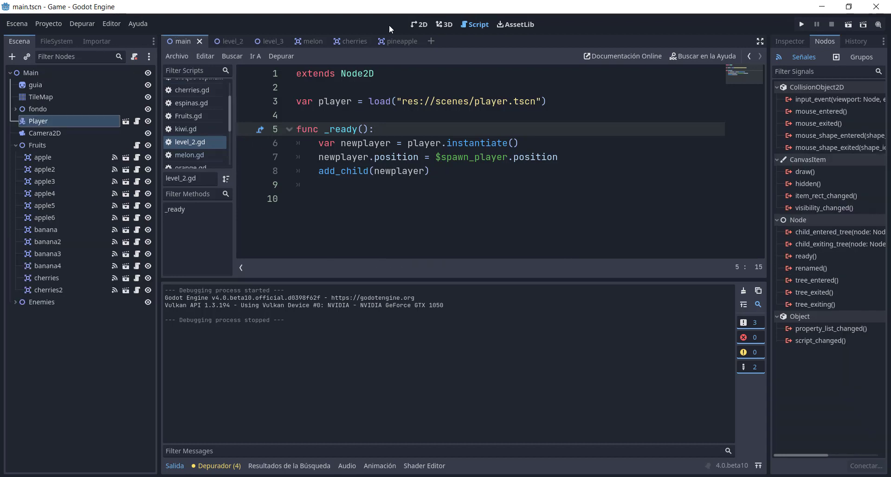
click(418, 25)
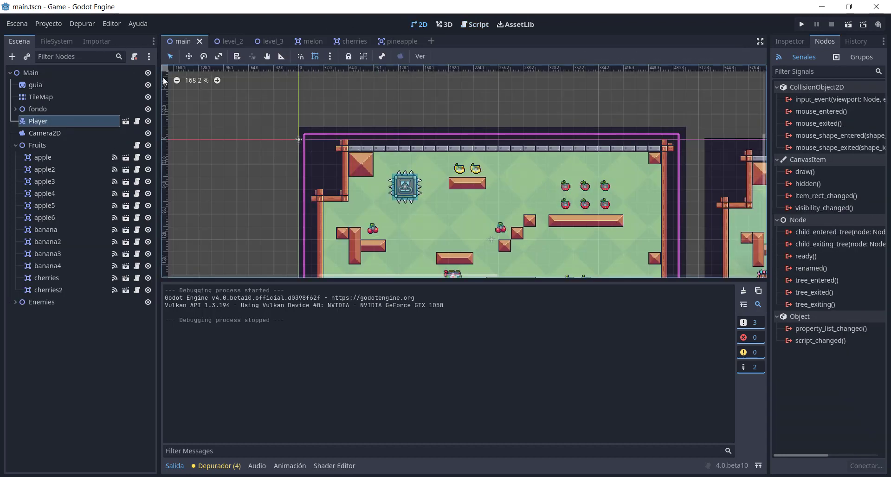
scroll(388, 118, down, 3)
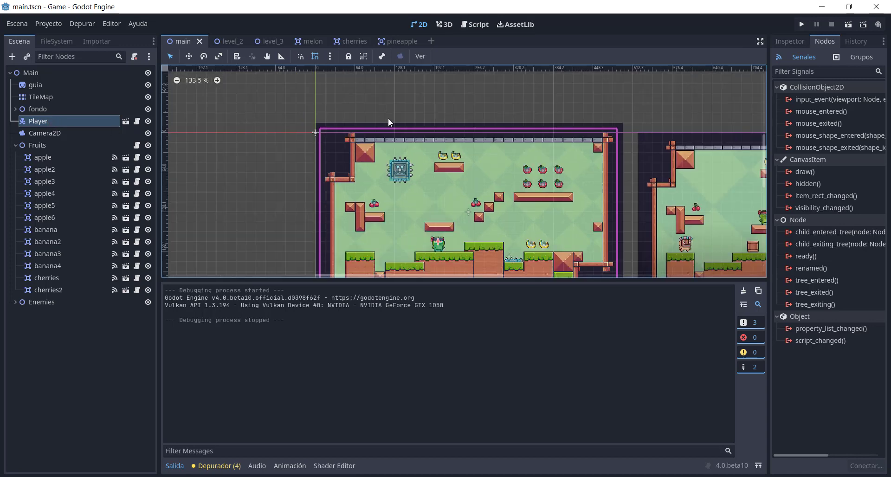
scroll(430, 260, up, 3)
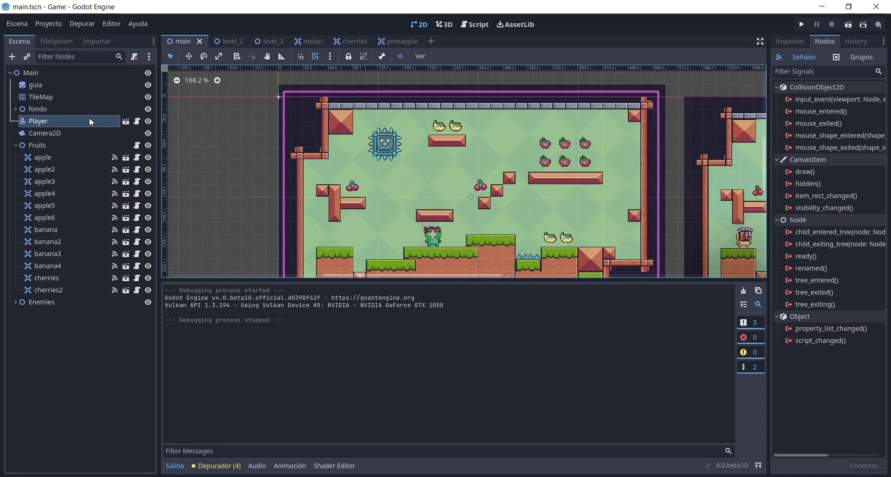
right_click(66, 122)
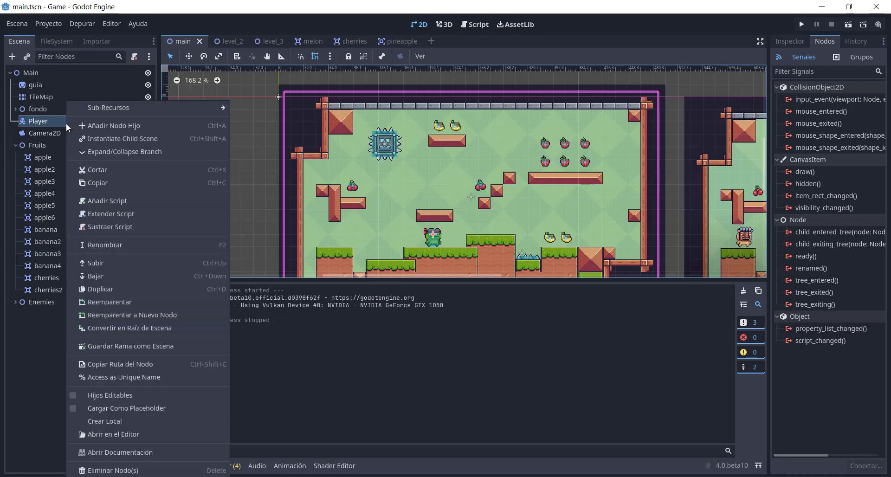
click(41, 126)
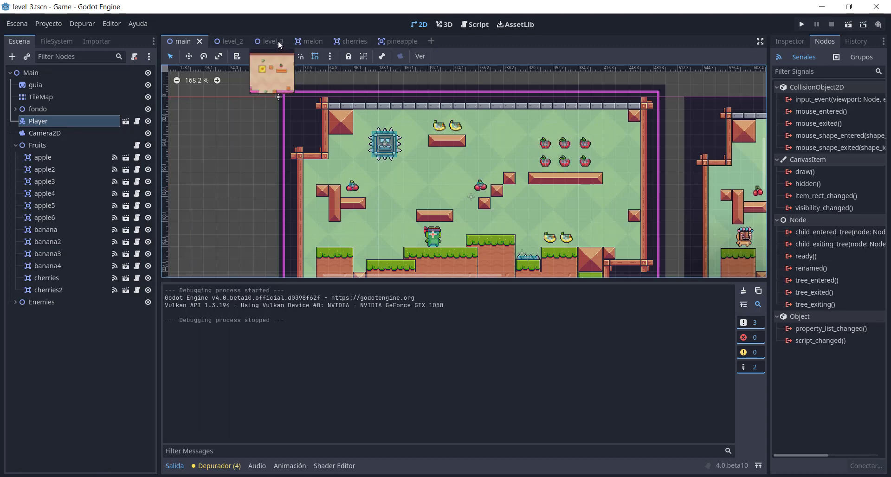
click(277, 41)
Step: Load level_2.gd from the scripts folder onto the Level 3 root node via the Inspector's Script property
click(64, 76)
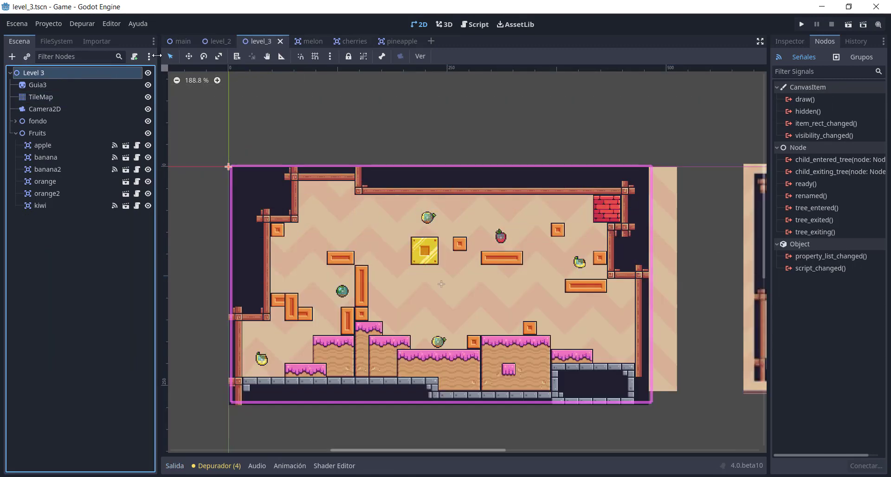
click(135, 57)
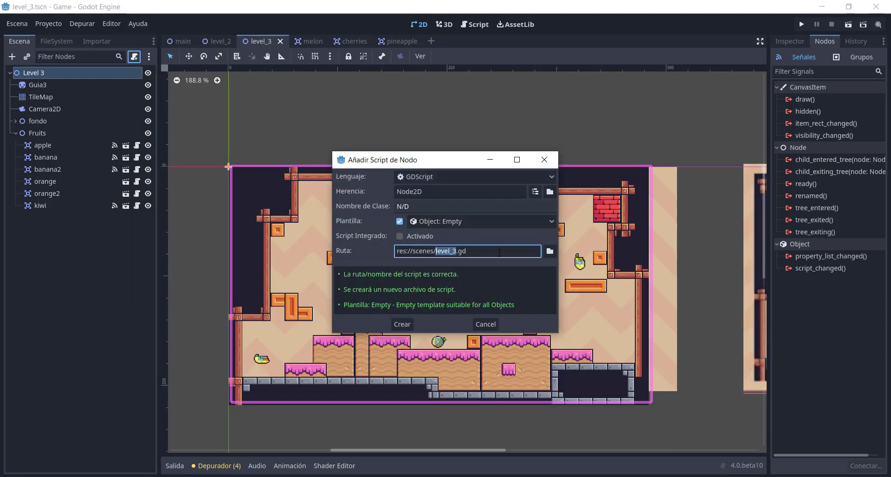
click(544, 160)
click(791, 40)
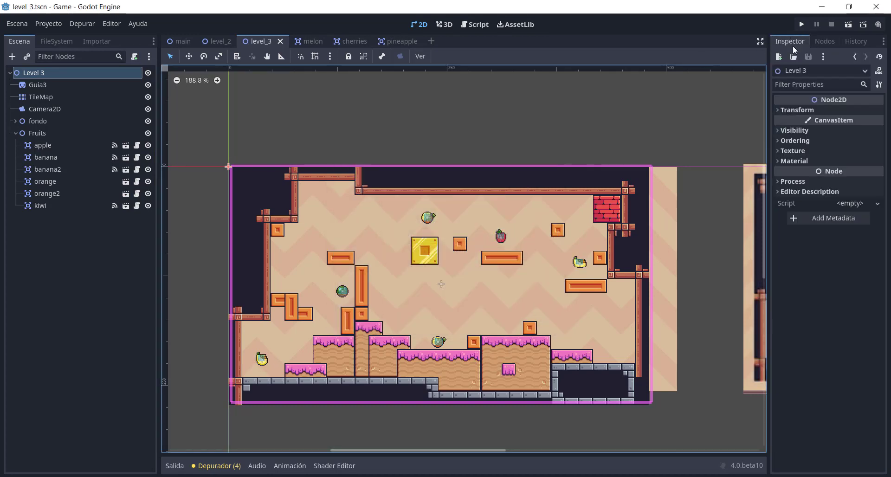
click(873, 205)
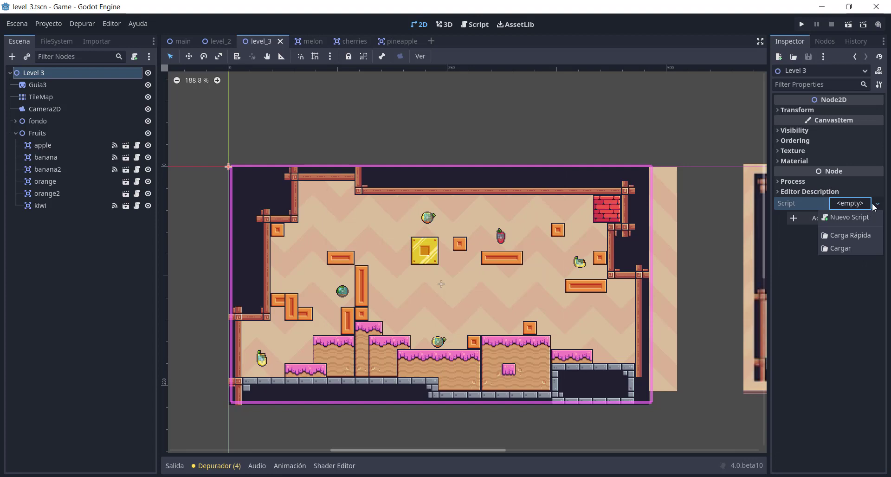
click(852, 247)
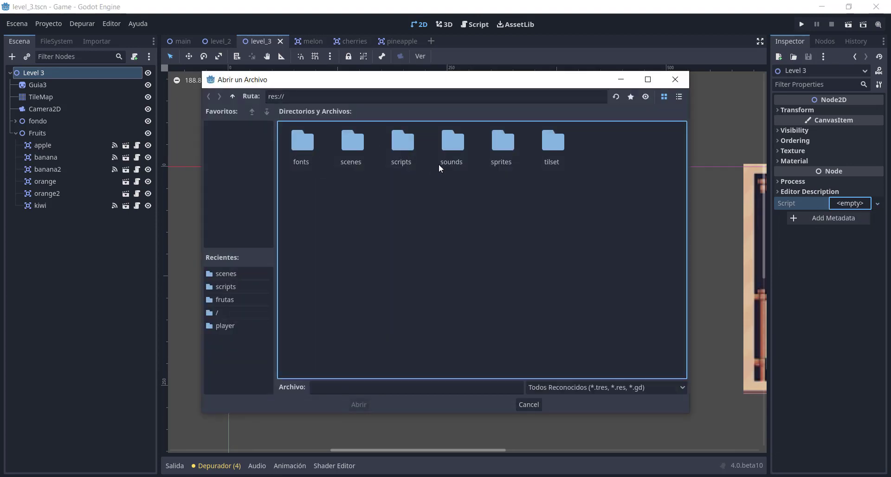
double_click(408, 147)
click(384, 97)
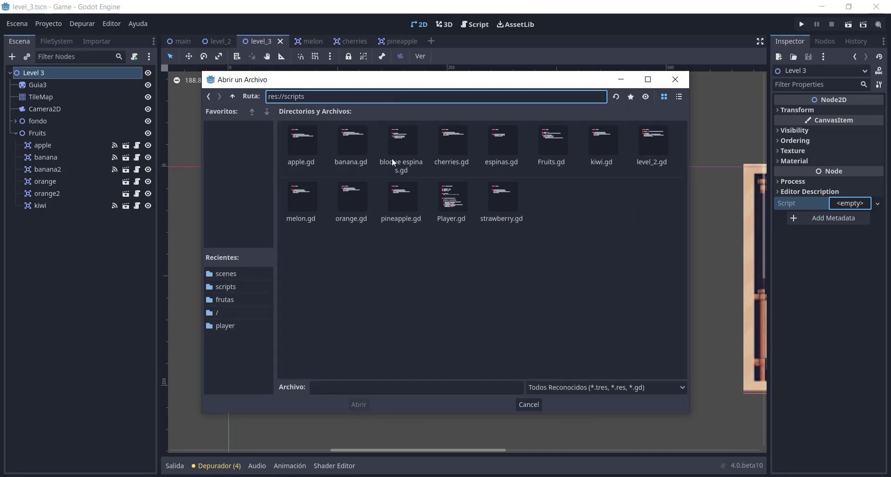
key(Tab)
key(l)
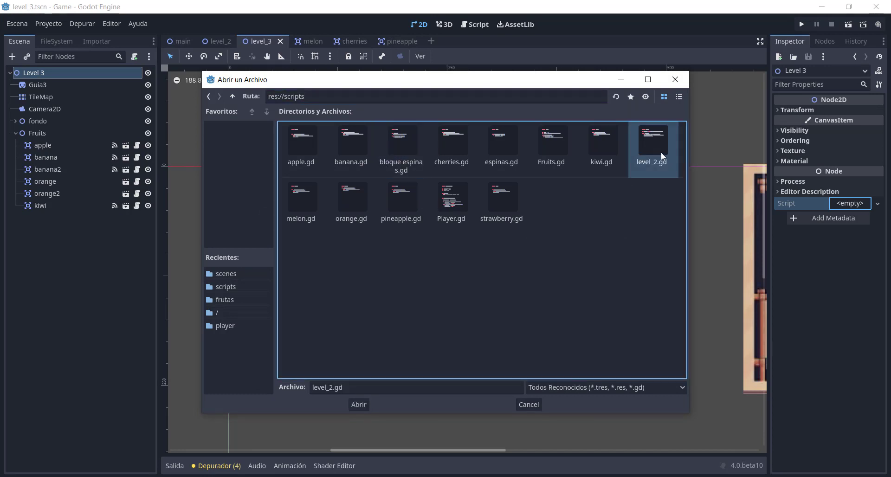
double_click(661, 152)
click(136, 74)
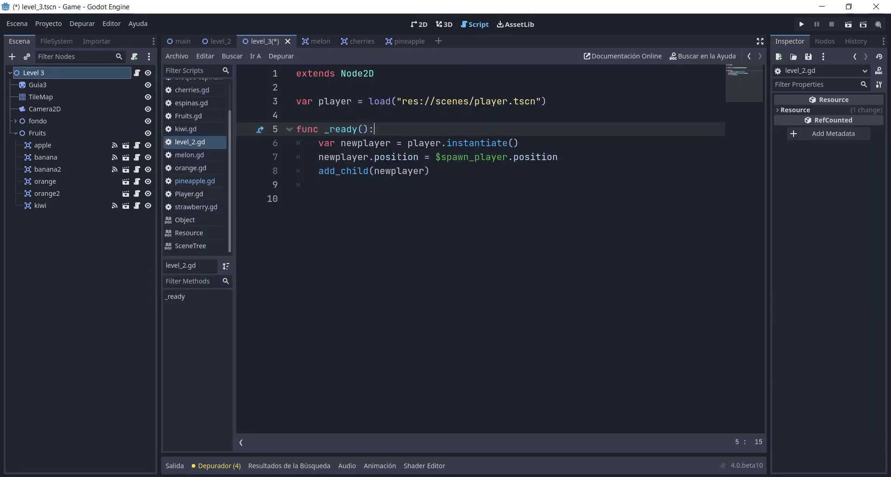
Step: Save Level 3 and add a Node2D child under its root node
key(ctrl+s)
double_click(464, 156)
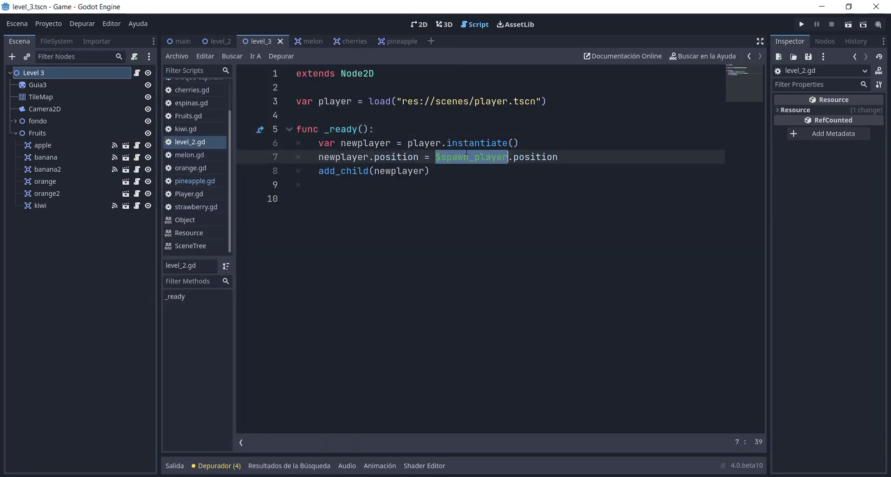
click(52, 73)
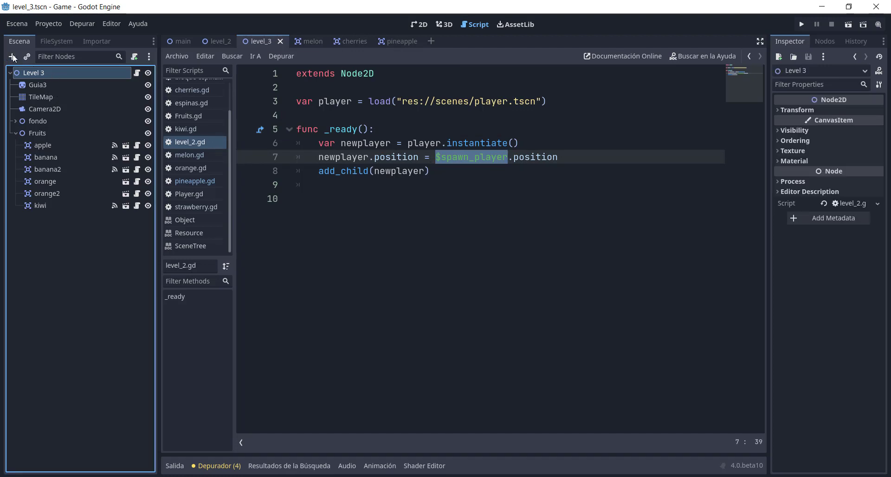
click(12, 56)
text(node)
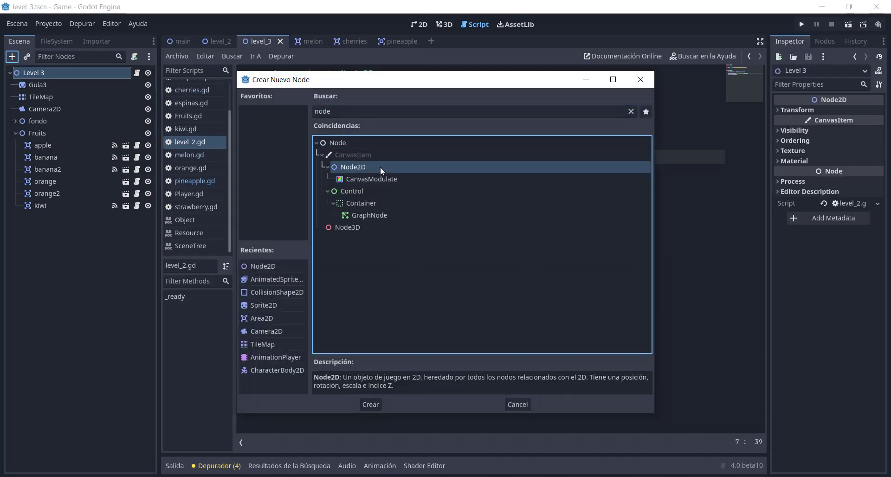
double_click(381, 166)
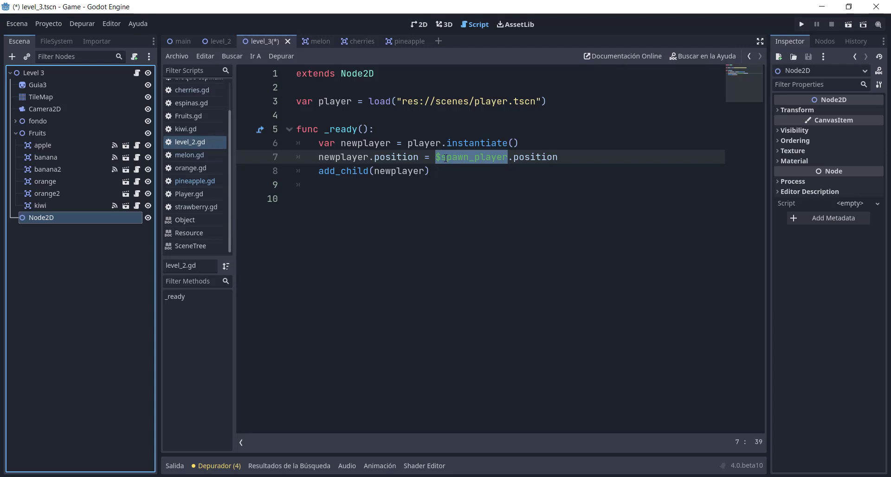
Step: Rename the Node2D to spawn_player and save the level_3 scene
double_click(85, 216)
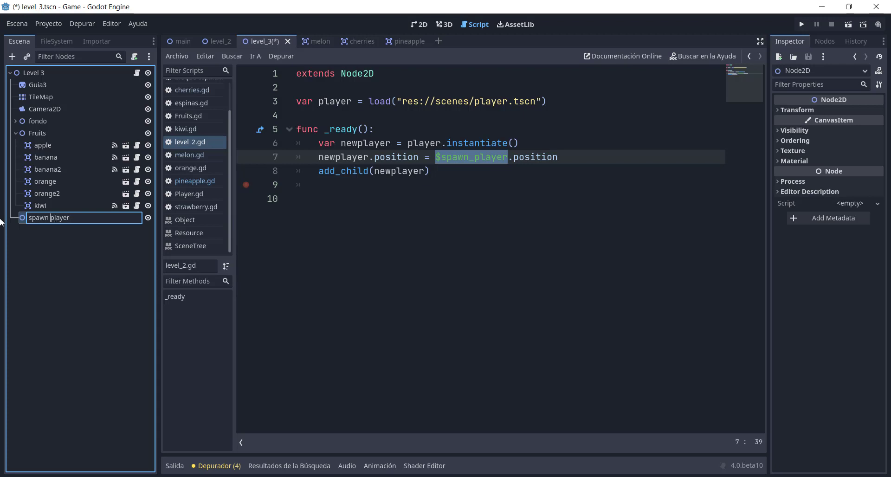
key(Return)
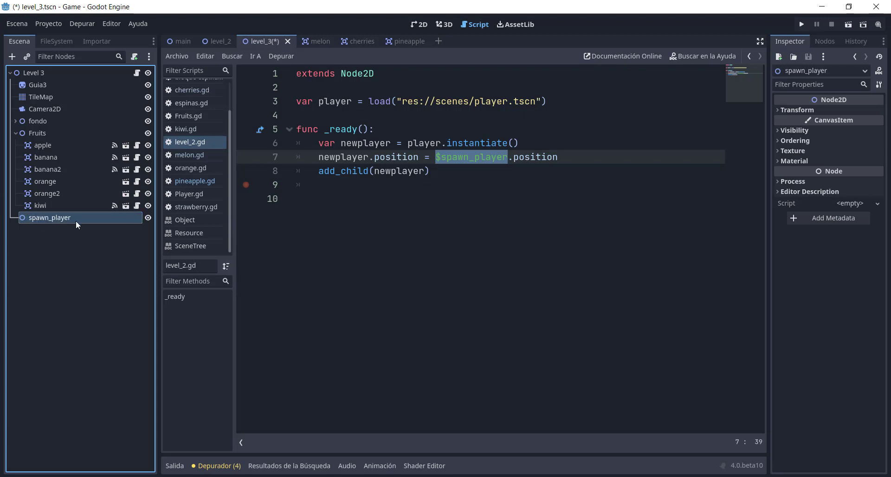
key(ctrl+s)
Step: Drag the spawn_player marker to the left platform area and run Level 3
click(425, 23)
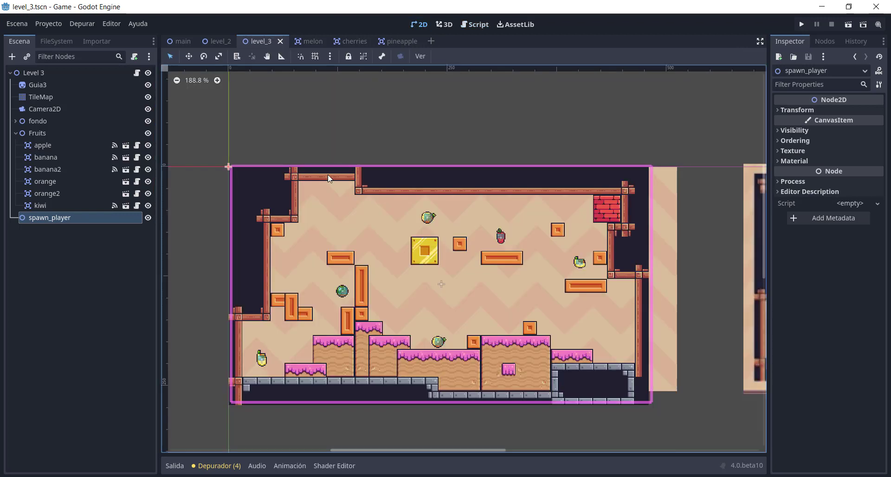
click(189, 56)
mouse_move(228, 166)
mouse_down()
mouse_move(285, 270)
mouse_move(242, 267)
mouse_up()
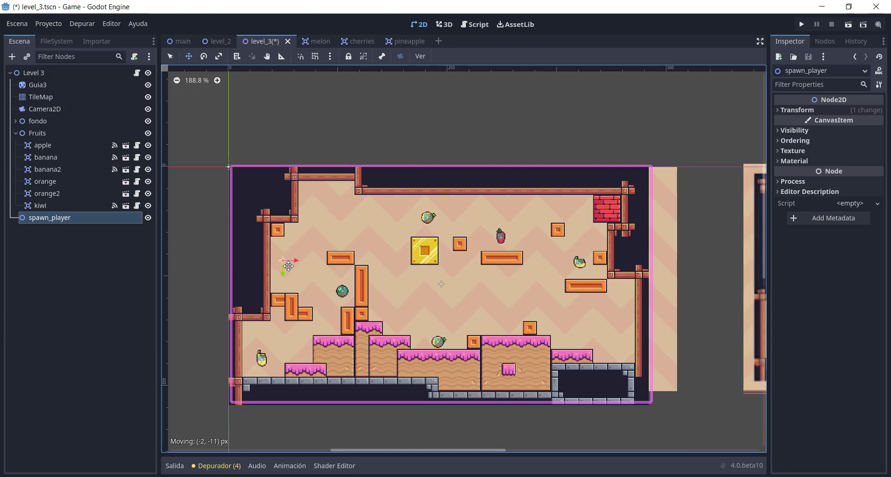
click(848, 26)
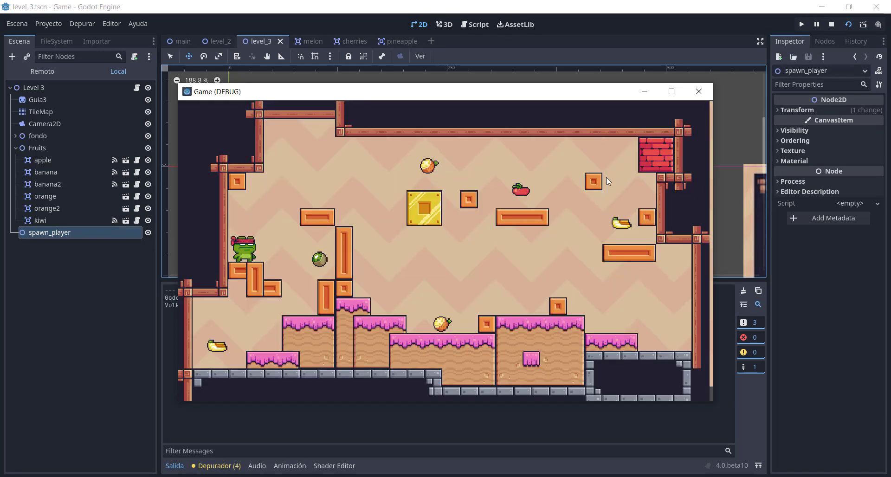
Step: Steer the frog across the lower platforms and jump right to collect the banana
key(Right)
key(space)
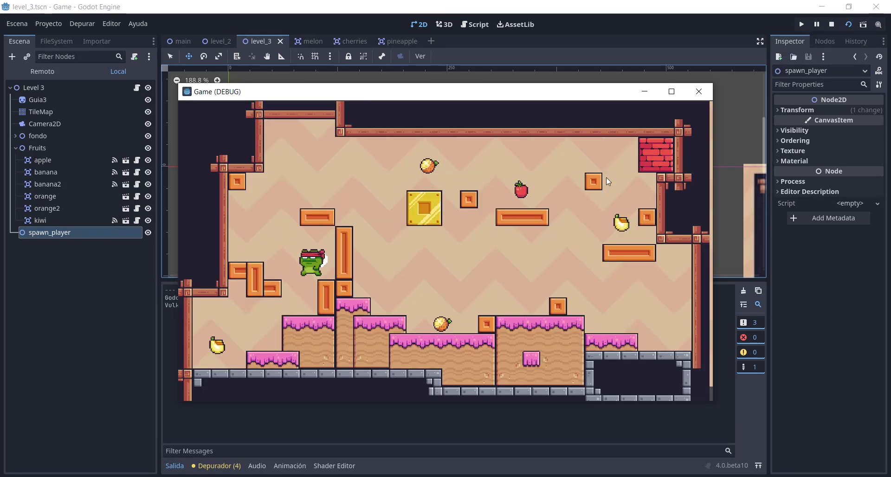
key(Left)
key(space)
key(Right)
key(Left)
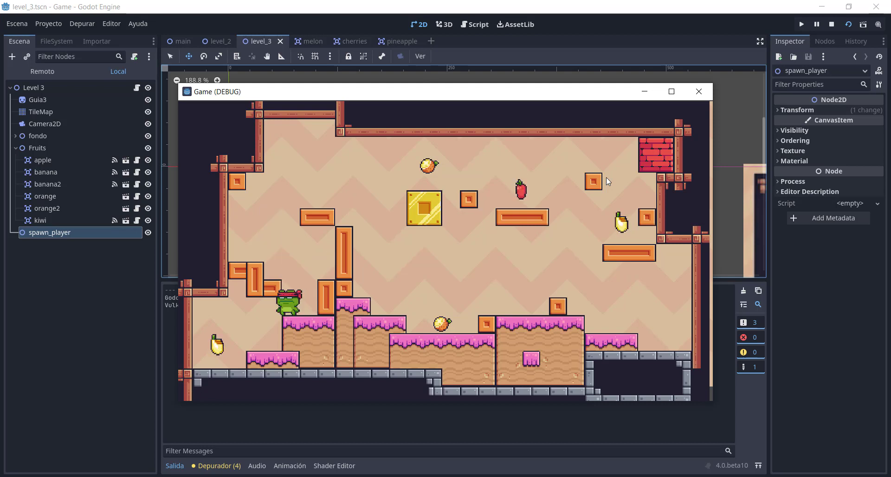
key(space)
key(Right)
key(space)
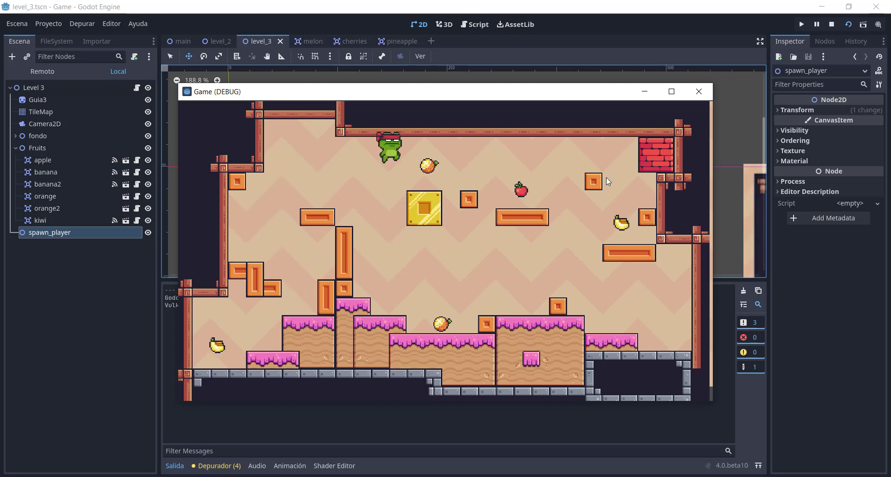
key(Right)
key(space)
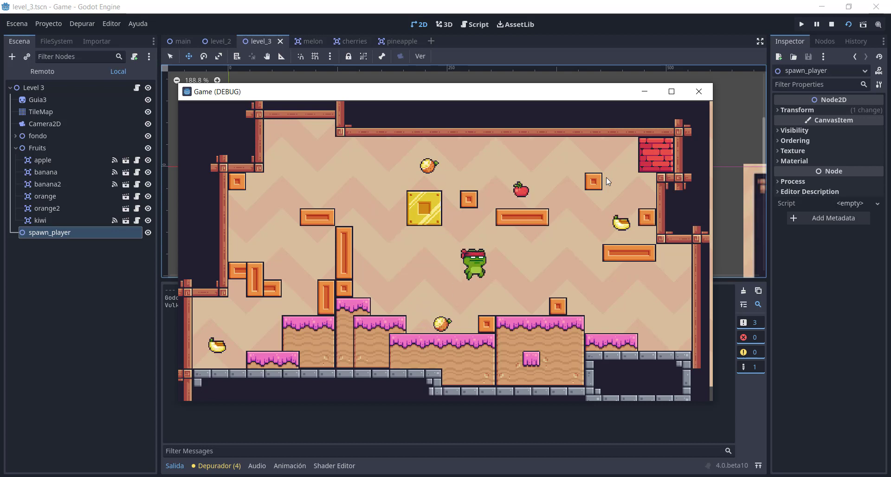
key(Right)
Step: Collect the strawberry and orange with the frog, then stop the game with F8
key(space)
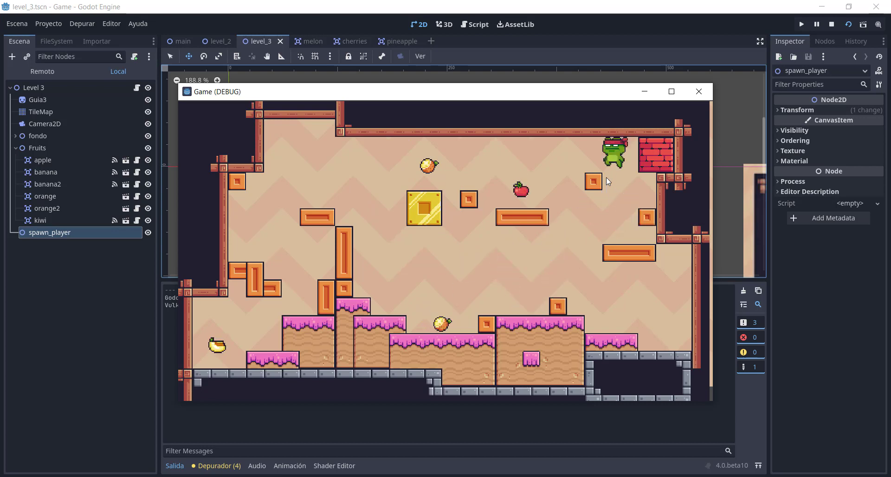
key(Left)
key(space)
key(Right)
key(space)
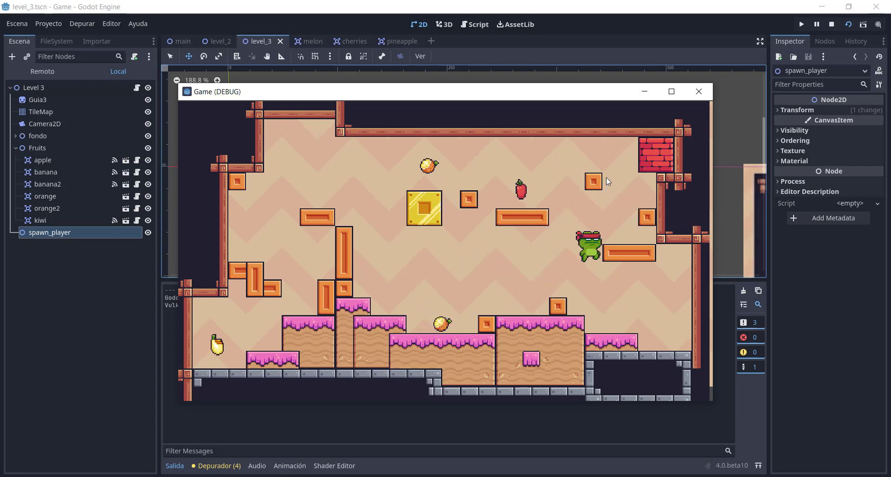
key(Right)
key(space)
key(Left)
key(space)
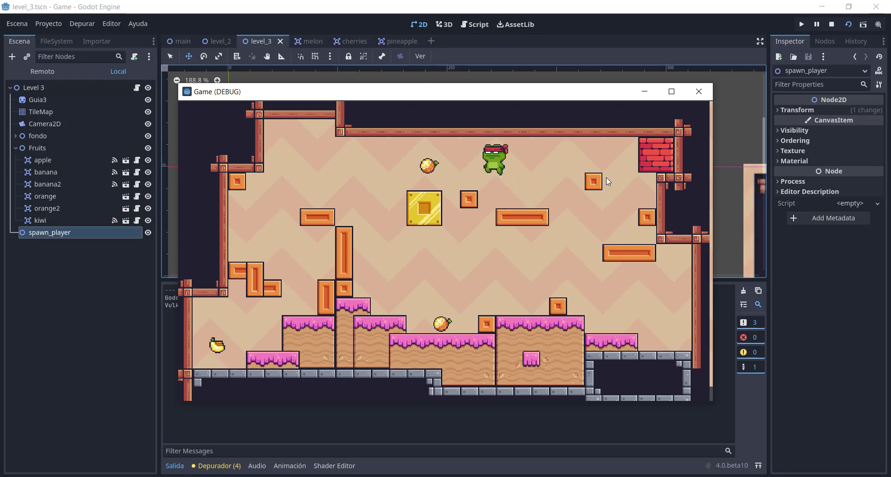
key(Left)
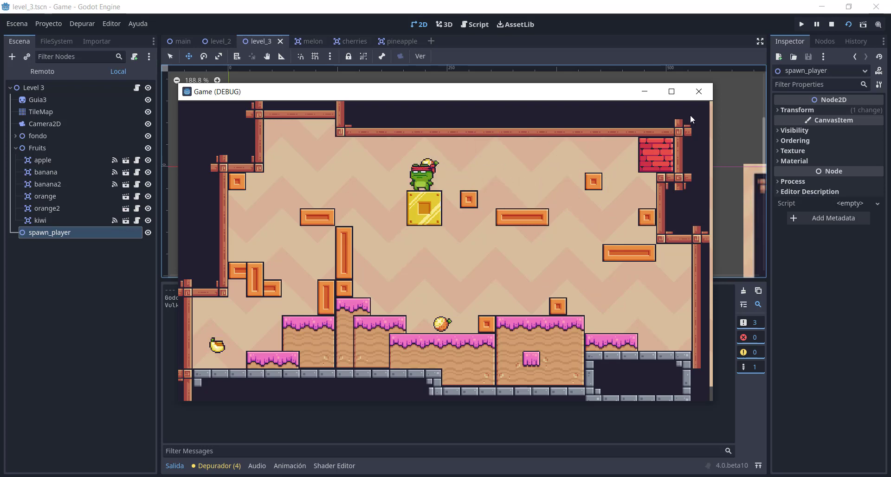
key(F8)
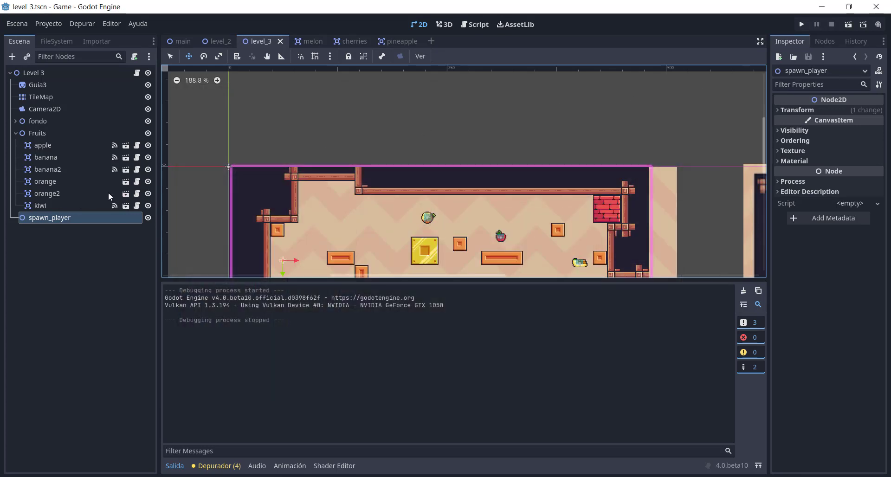
Step: Open orange.tscn, connect body_entered to _on_body_entered, save, and rerun Level 3
click(125, 194)
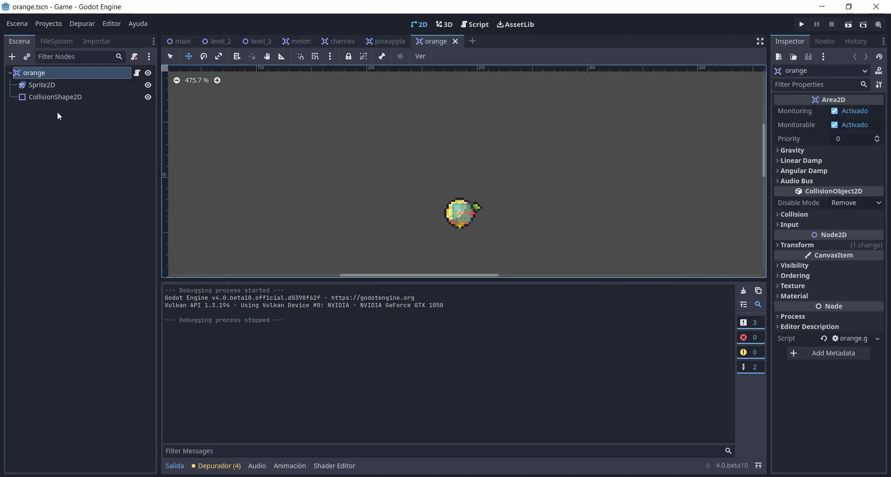
click(827, 41)
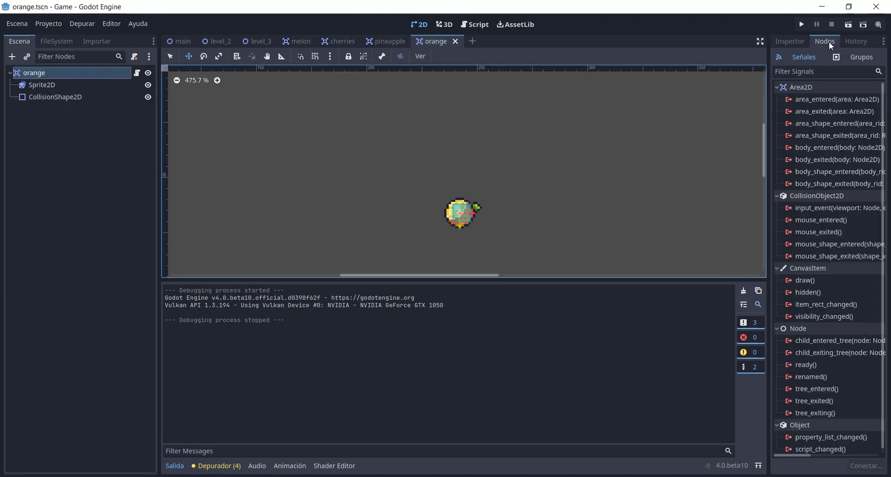
double_click(816, 149)
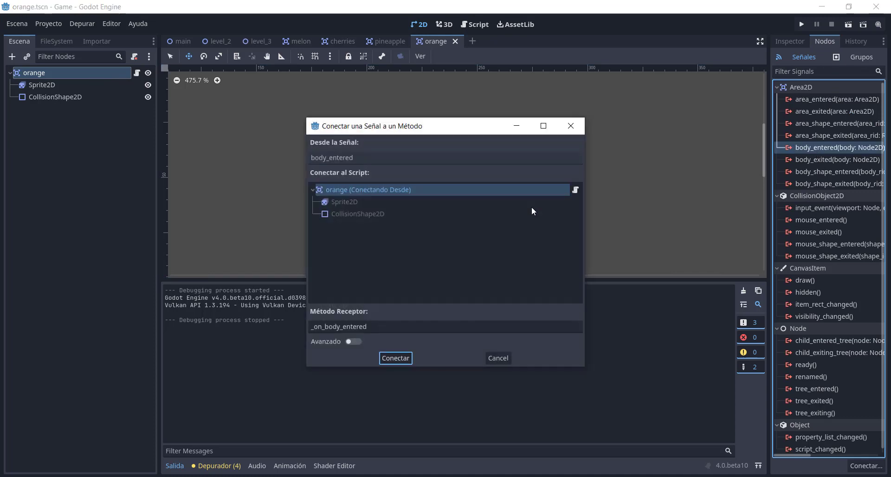
click(396, 358)
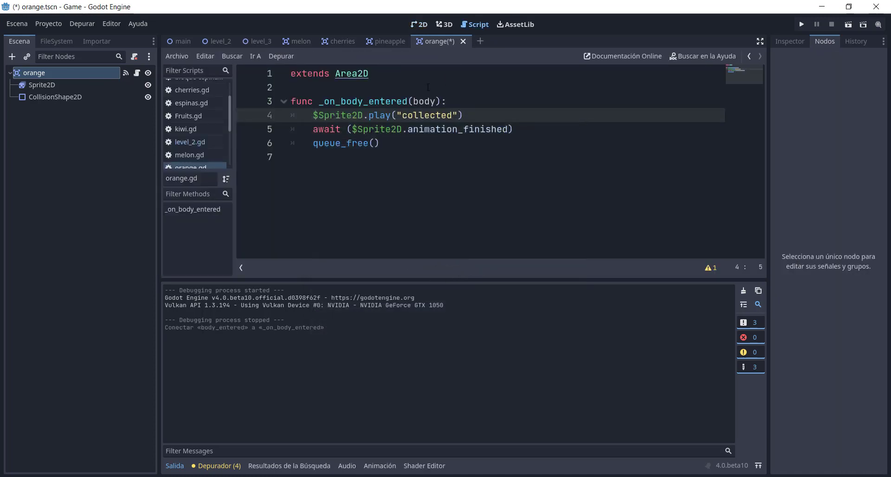
key(ctrl+s)
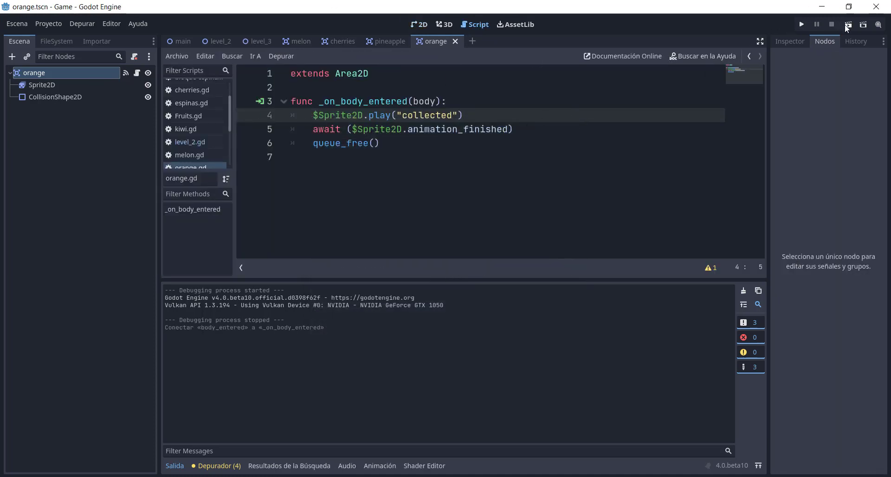
click(257, 42)
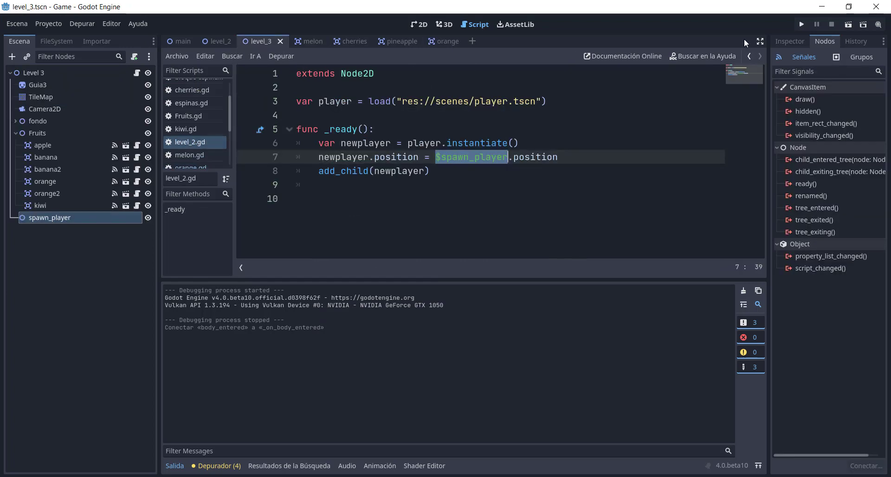
click(849, 25)
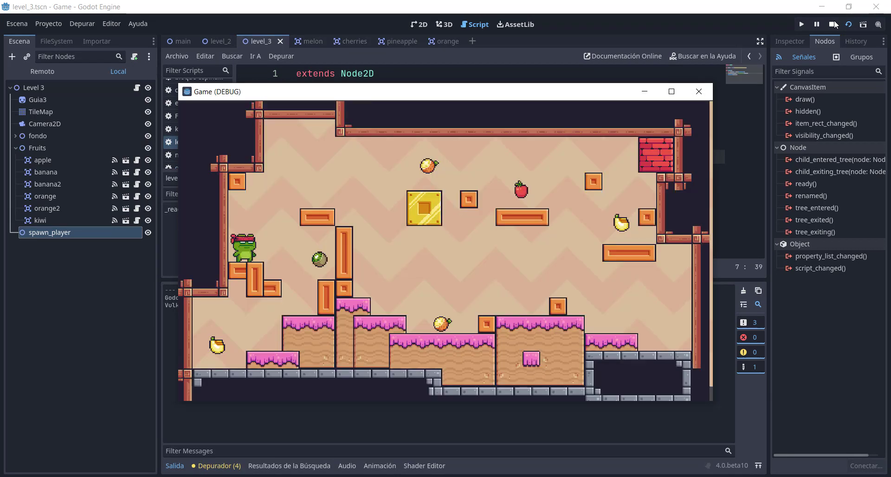
Step: In the level 3 test run, jump the frog across the platforms to collect the orange
key(space)
key(Right)
key(Left)
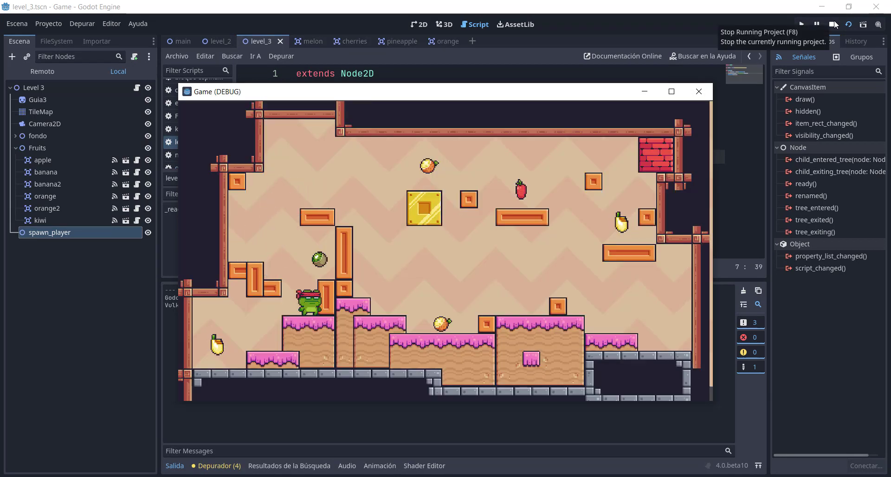
key(space)
key(Right)
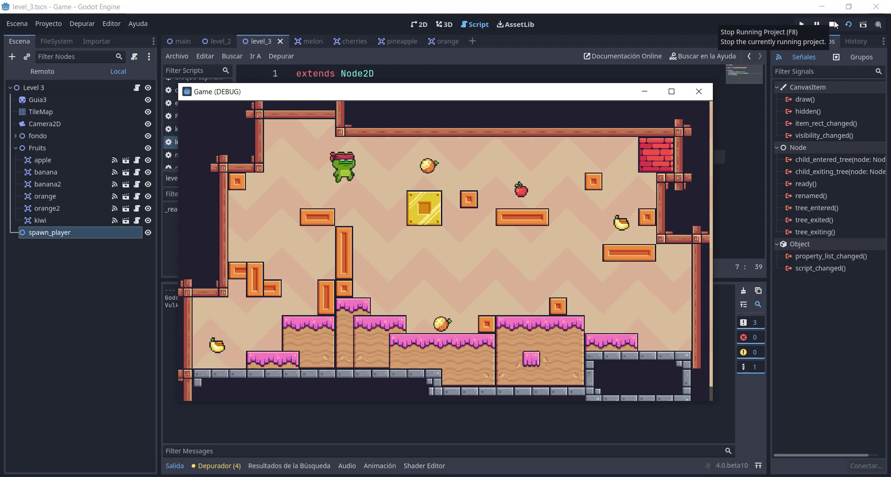
key(space)
Step: Keep jumping the frog up toward the top of level 3, then stop the game
key(space)
key(Right)
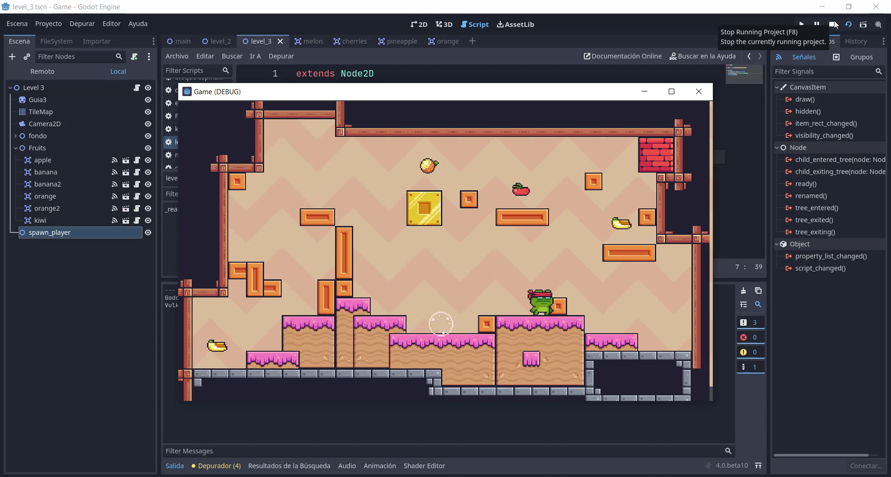
key(space)
key(Left)
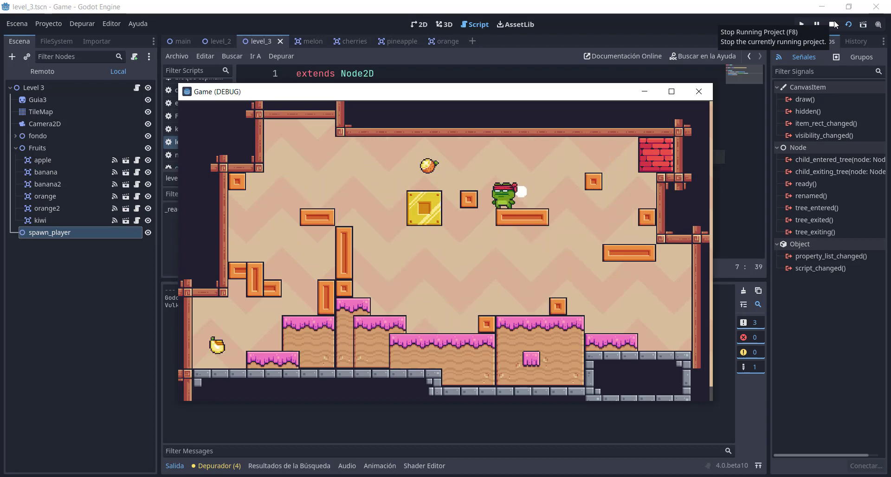
key(space)
key(space)
key(Right)
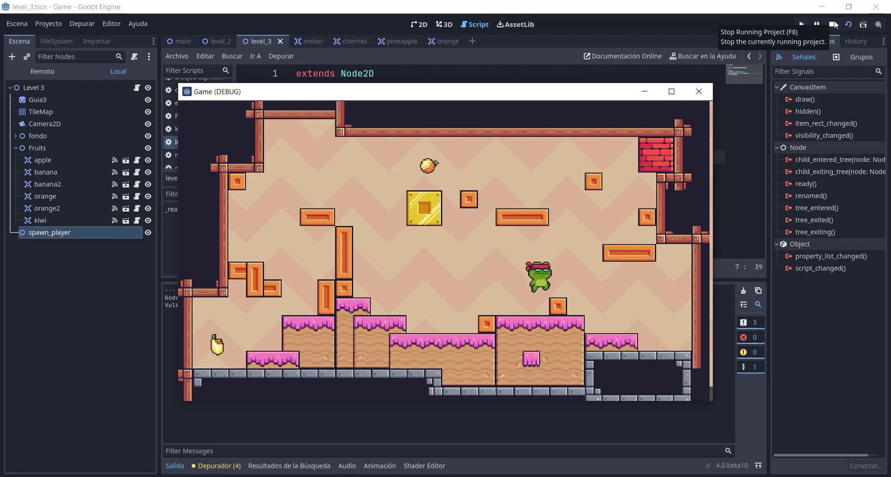
key(space)
key(Left)
key(Right)
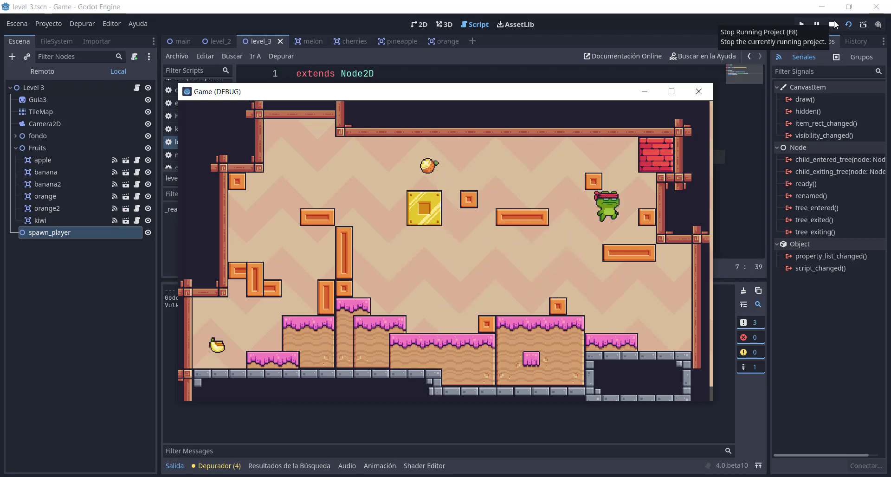
key(space)
key(Left)
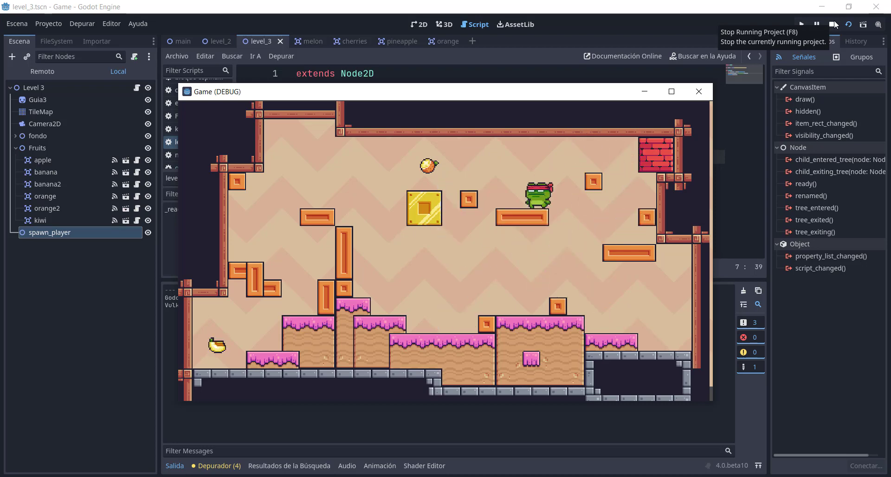
key(space)
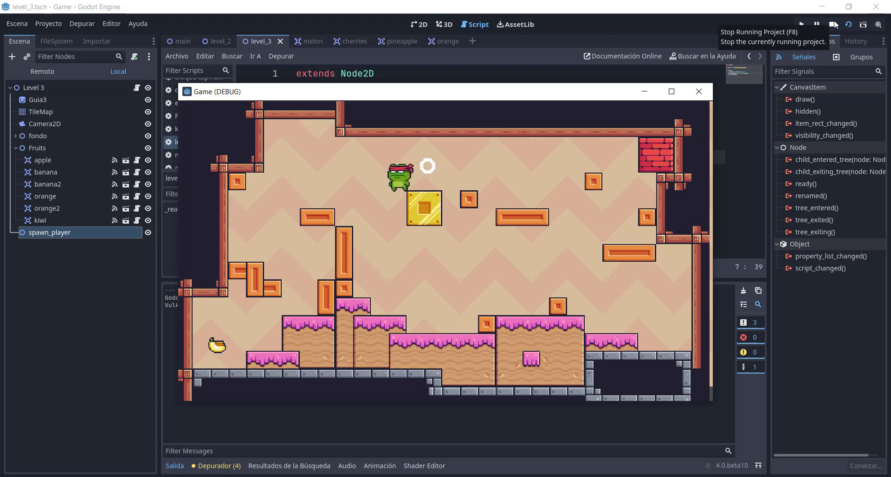
click(699, 91)
Step: In the main scene, make Player Main's first child and close the cherries scene
click(194, 41)
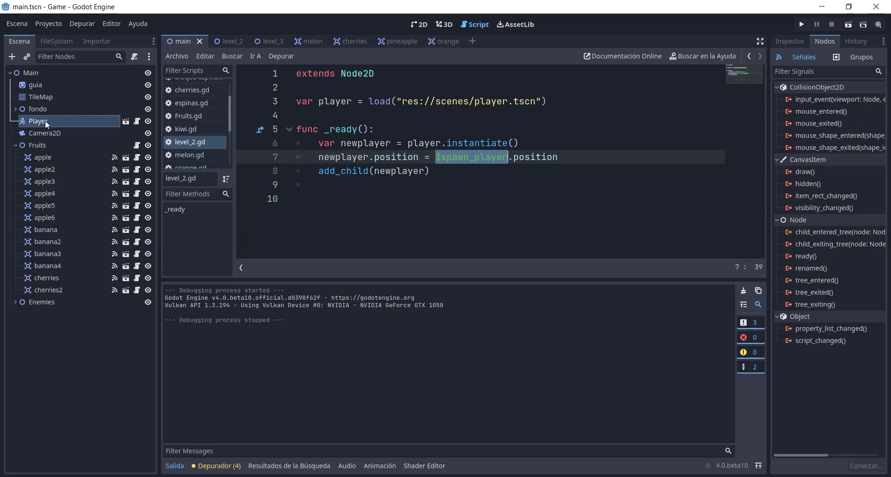
drag(45, 121, 35, 85)
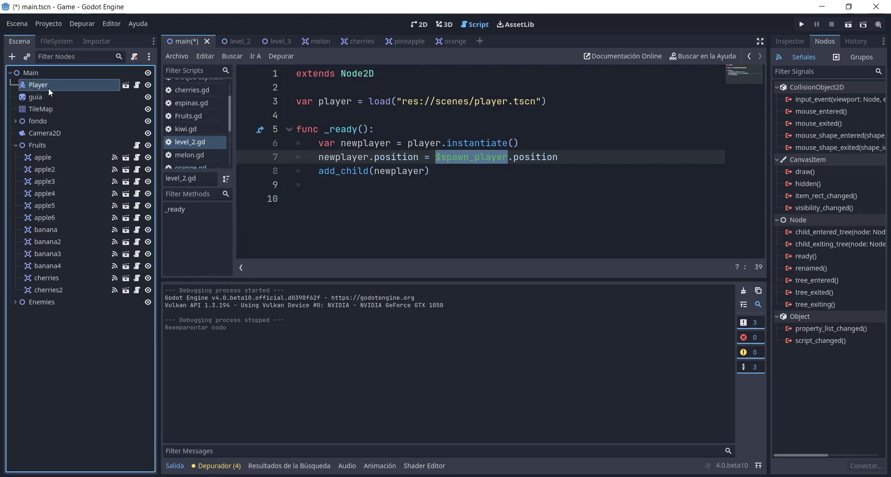
click(415, 25)
click(364, 41)
click(379, 42)
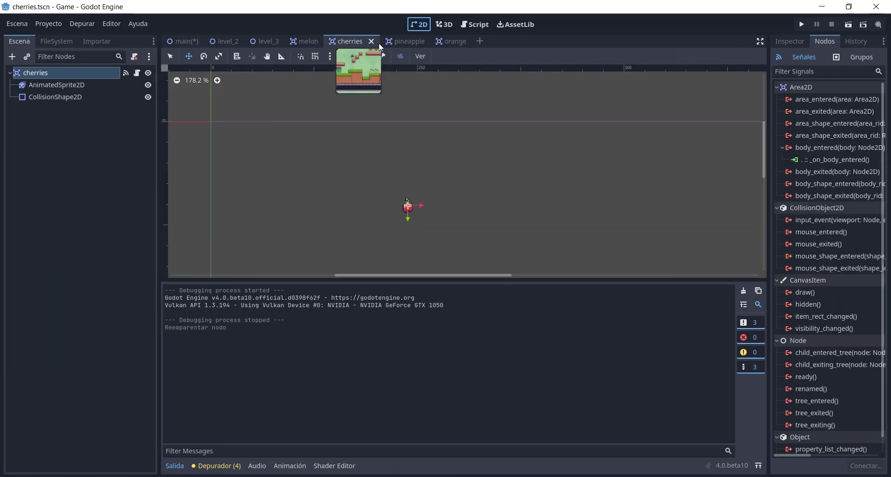
Step: Close the pineapple, melon and orange scenes and return to the main scene
click(373, 41)
click(379, 42)
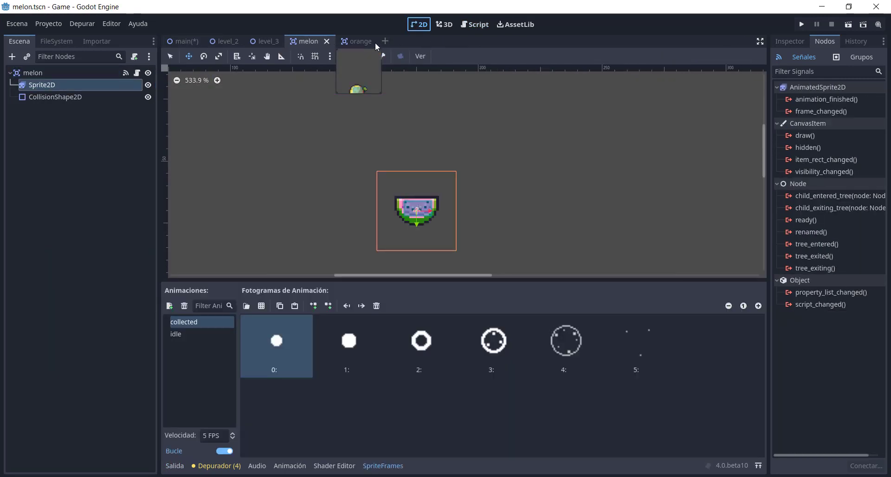
click(329, 40)
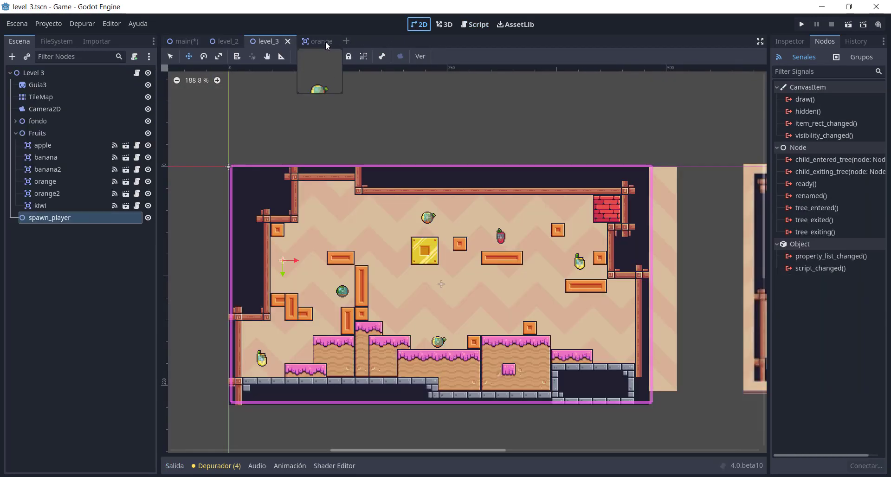
click(325, 41)
click(330, 41)
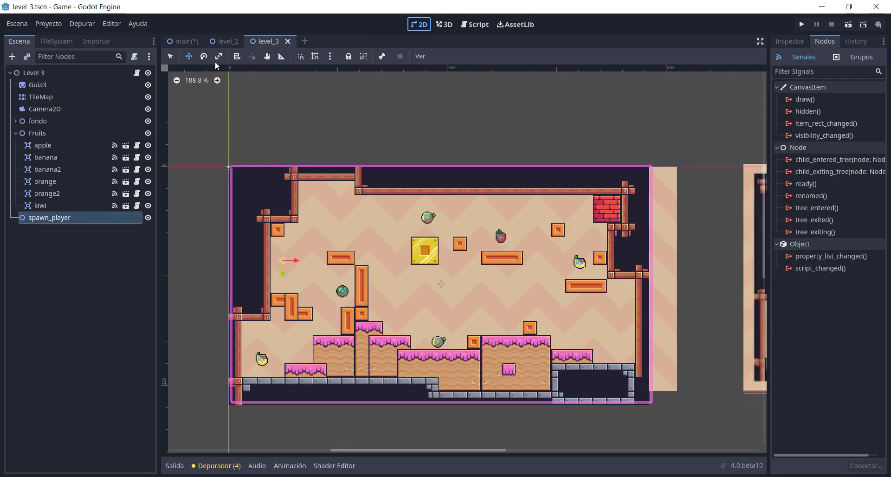
scroll(300, 114, up, 1)
scroll(176, 134, down, 2)
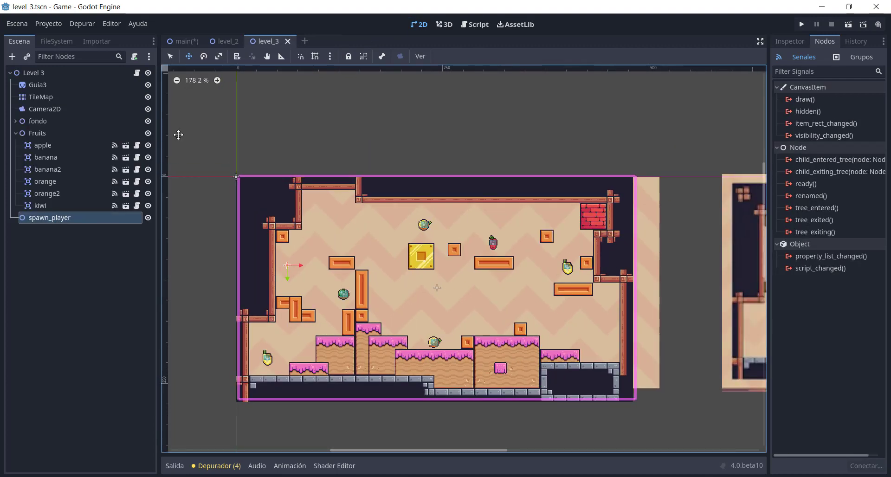
click(182, 41)
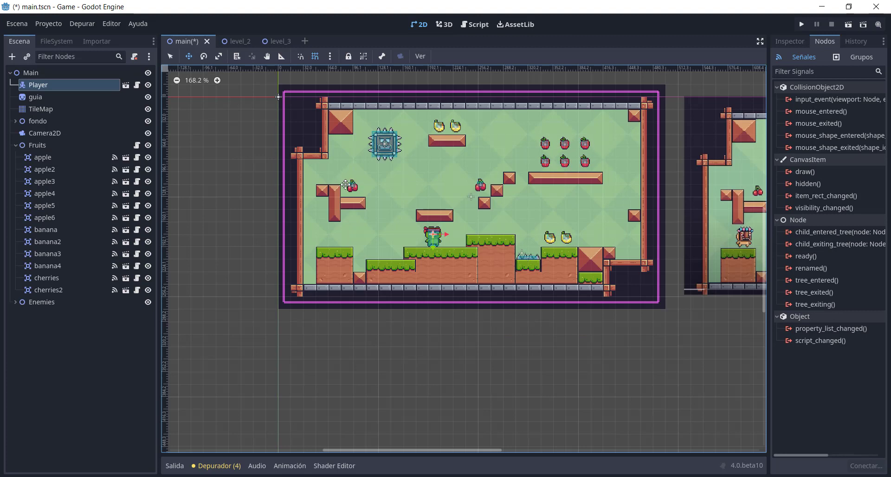
scroll(370, 157, up, 1)
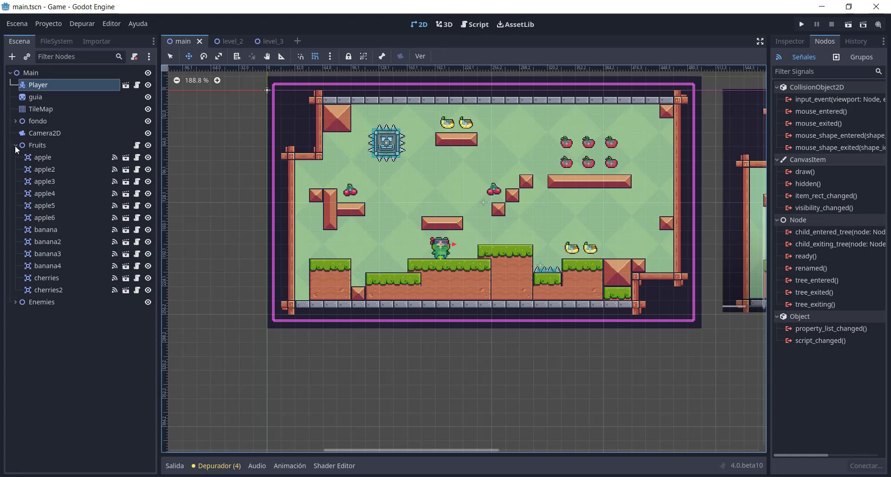
Step: Open the Fruits script and select its fruit-counting code from lista downward
click(137, 145)
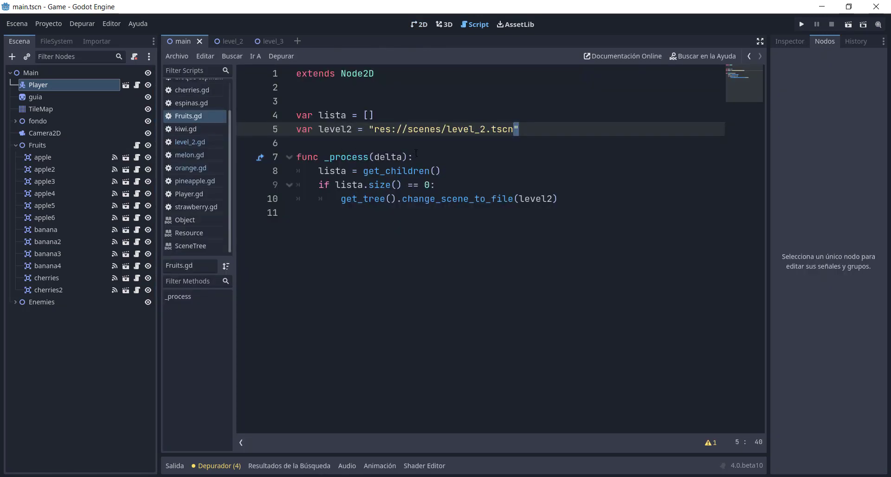
click(403, 120)
click(408, 129)
drag(564, 199, 286, 110)
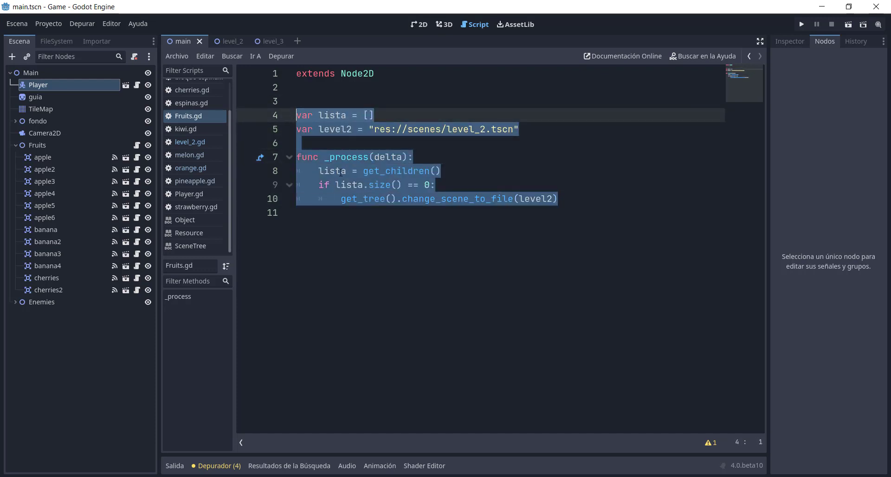
Step: Try attaching the existing Fruits.gd to level 2's Fruits node, then cancel
click(233, 42)
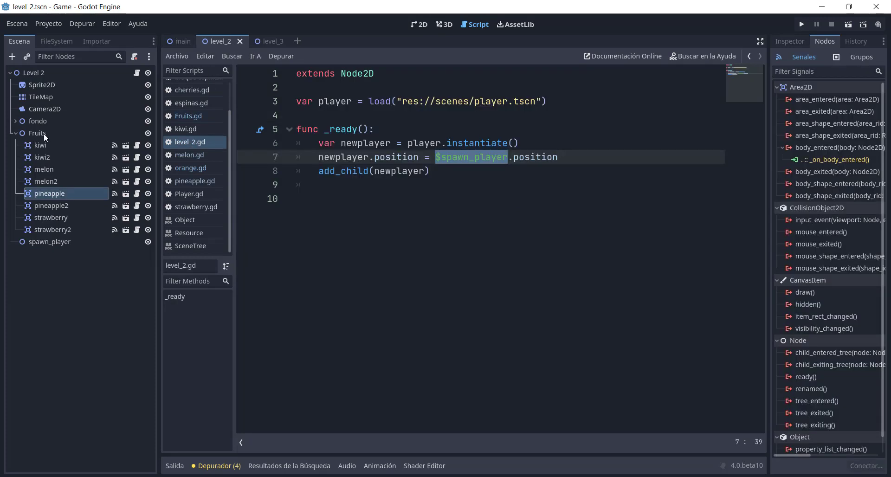
click(48, 136)
click(136, 58)
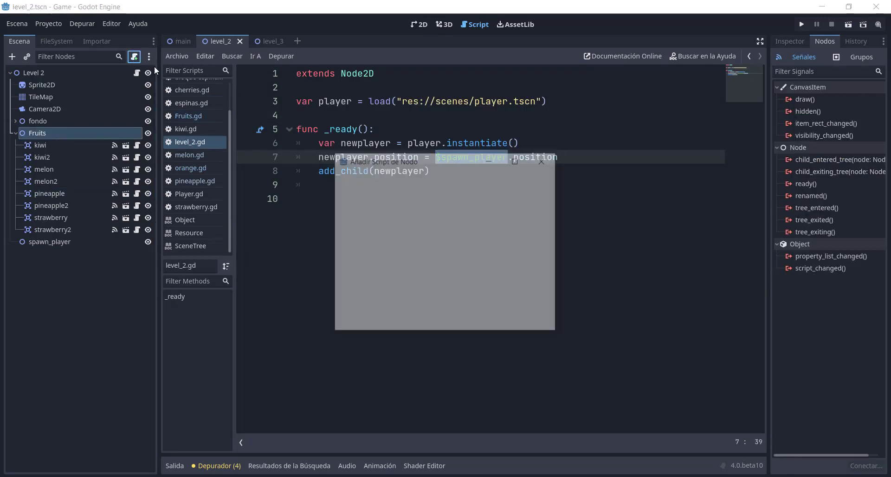
click(550, 250)
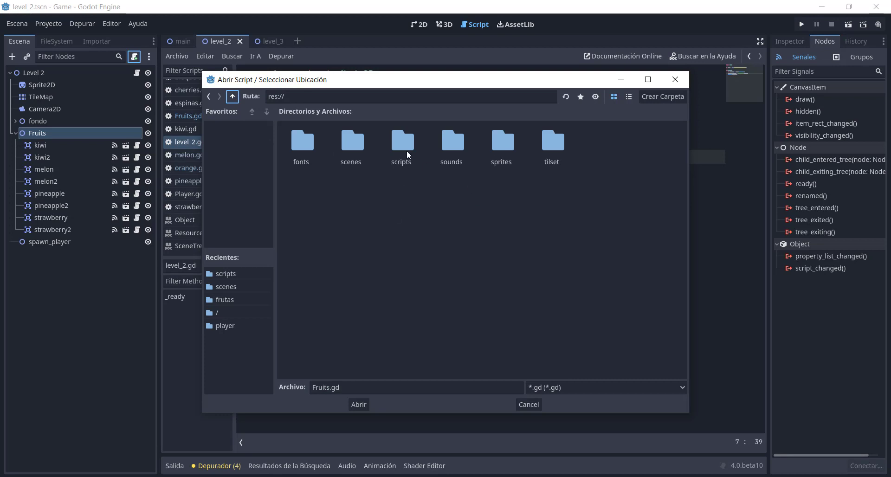
double_click(406, 150)
click(361, 404)
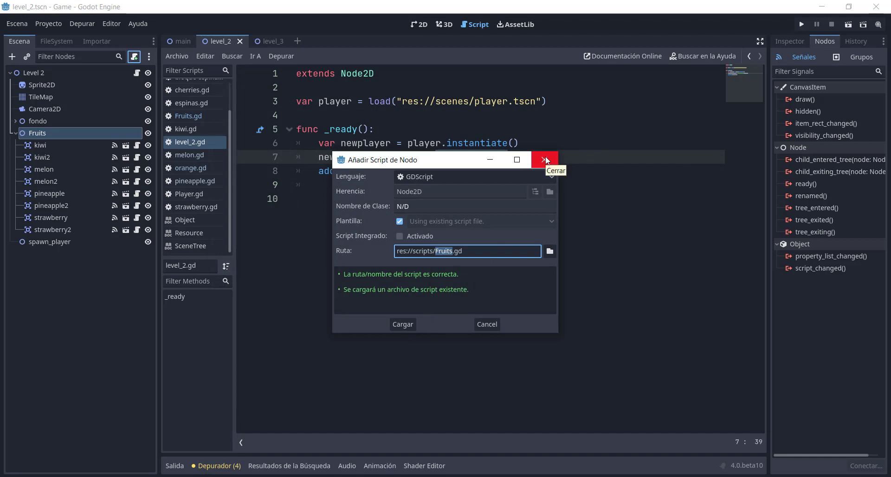
click(546, 159)
Step: Rename level 2's Fruits node to 'Fruits 2'
double_click(60, 133)
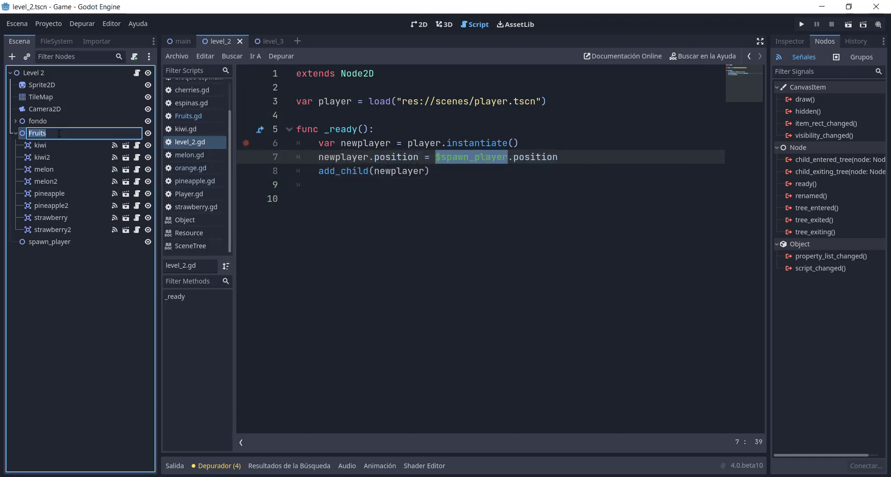
click(179, 46)
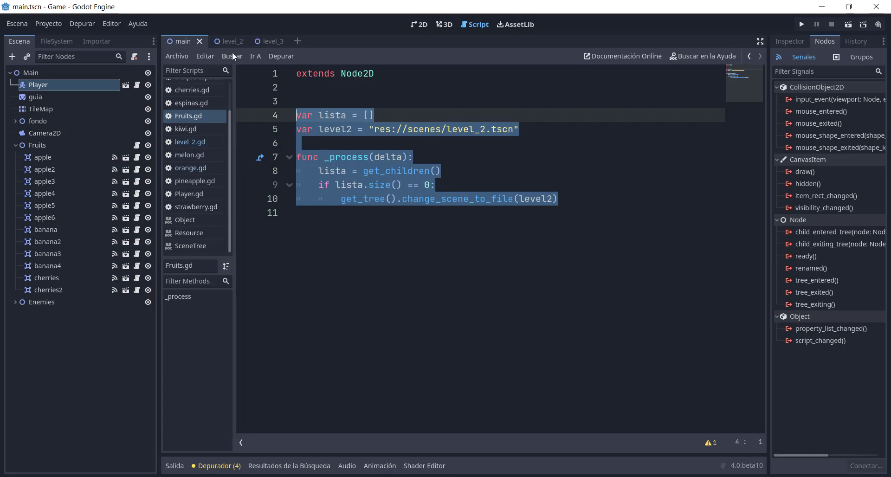
click(223, 42)
click(76, 132)
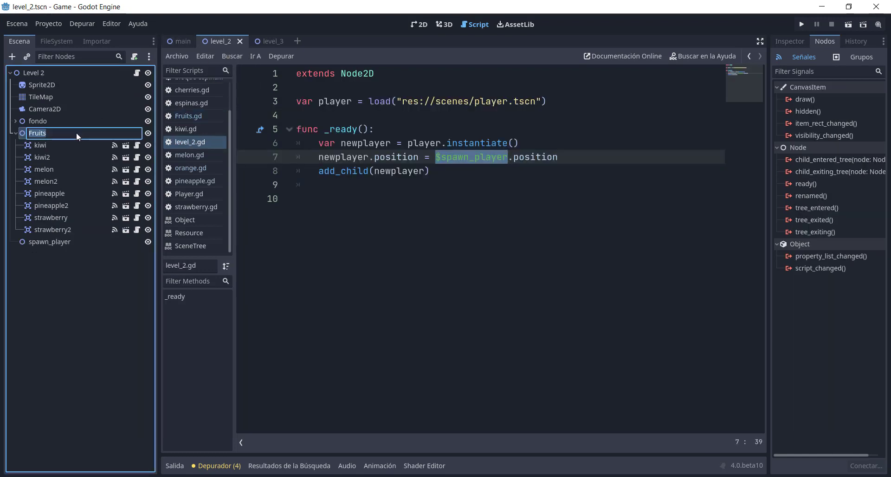
click(76, 133)
text(2)
key(Return)
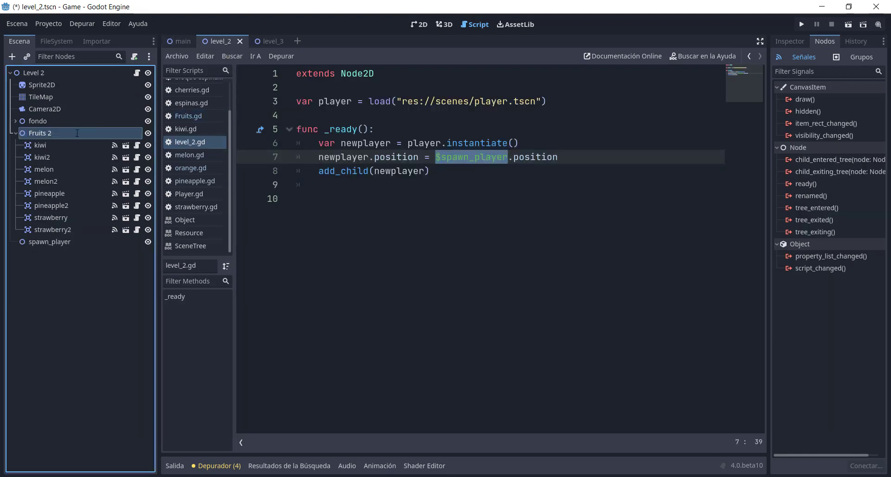
Step: Start a new script for Fruits 2, browsing to the res://scripts folder
click(135, 56)
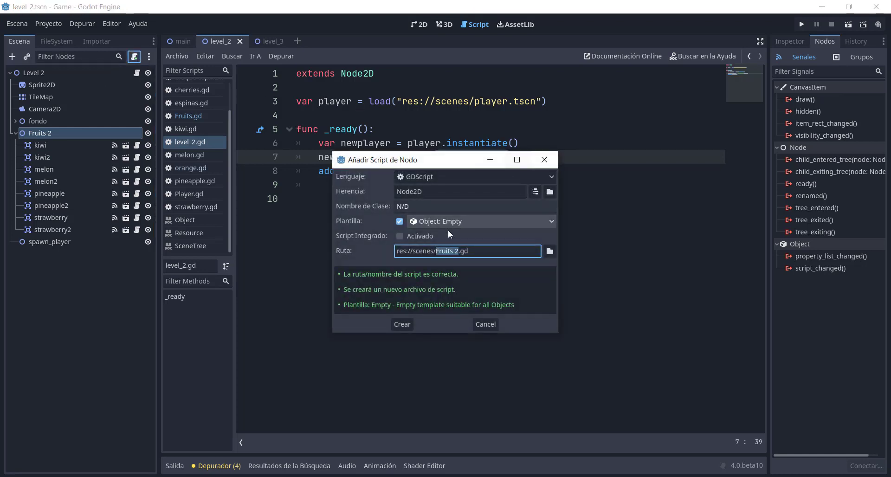
click(553, 251)
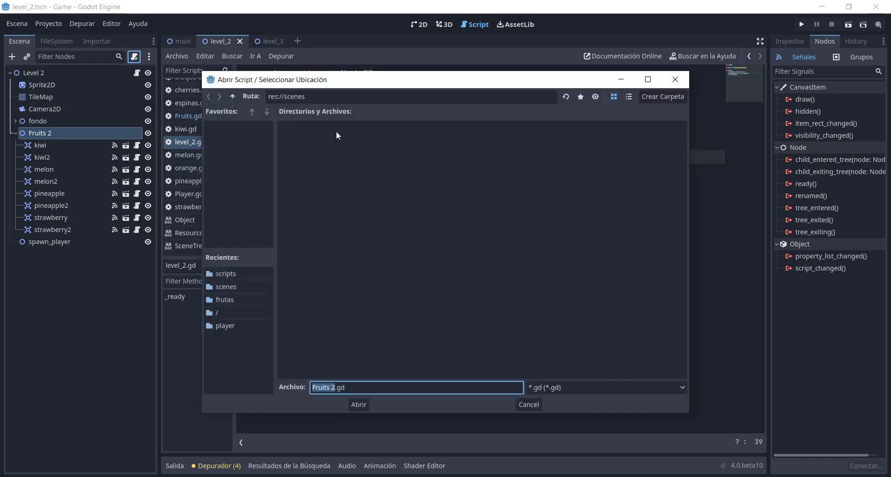
click(234, 96)
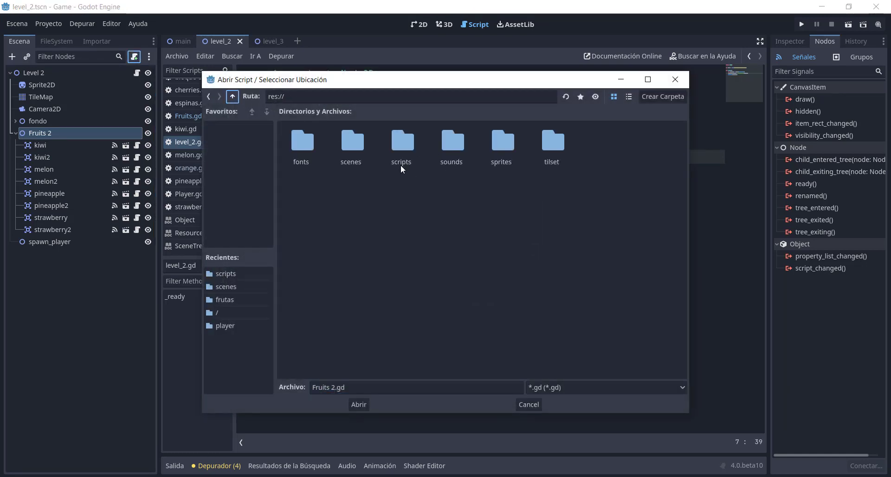
double_click(403, 144)
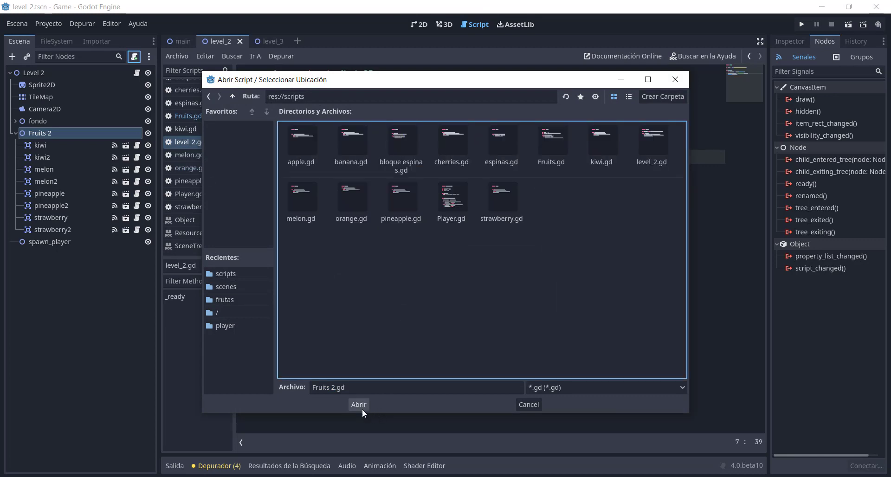
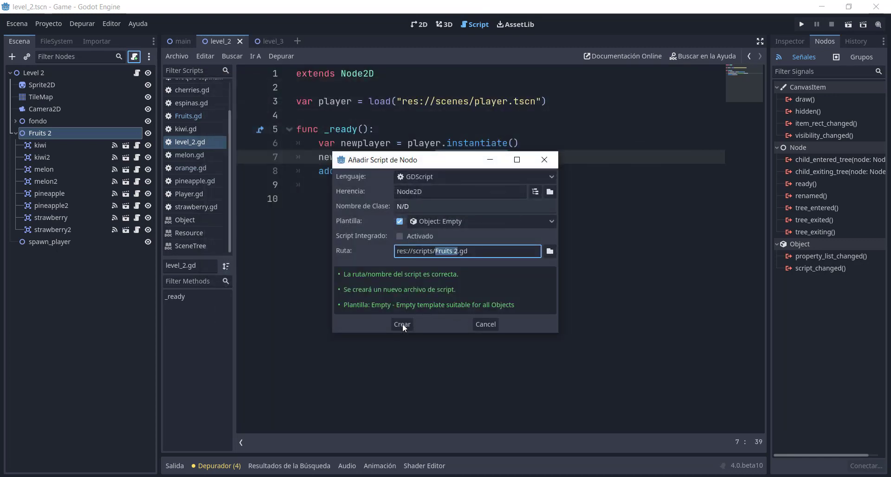
Step: Create a new script for Fruits 2 and paste the level-change _process code into it
click(401, 324)
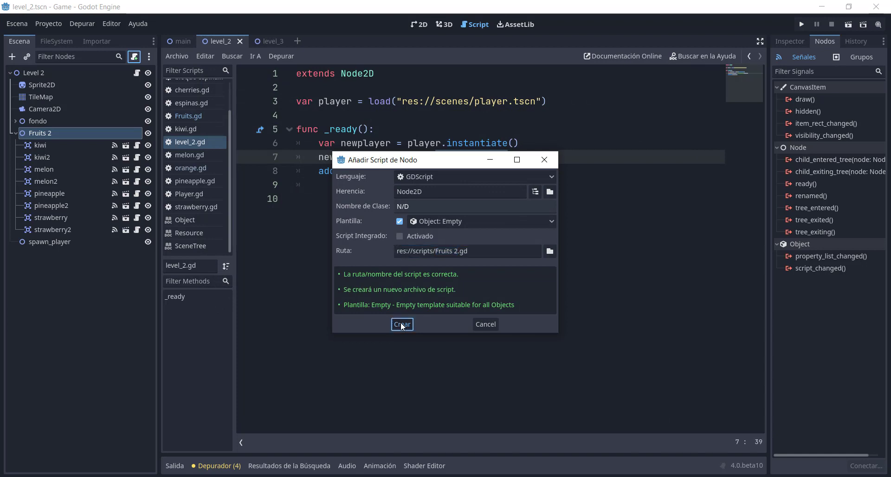
key(Return)
key(Return)
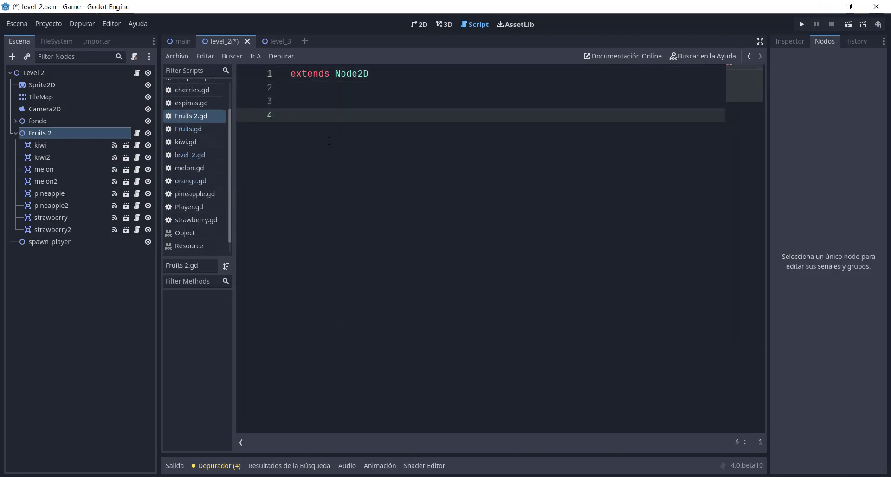
text(var lista = [] var level2 = "res://scenes/level_2.tscn"  func _process(delta): 	lista = get_children() 	if lista.size() == 0: 		get_tree().change_scene_to_file(level2))
Step: Change both level2 references to level3 so it loads level_3.tscn, and save the script
click(484, 129)
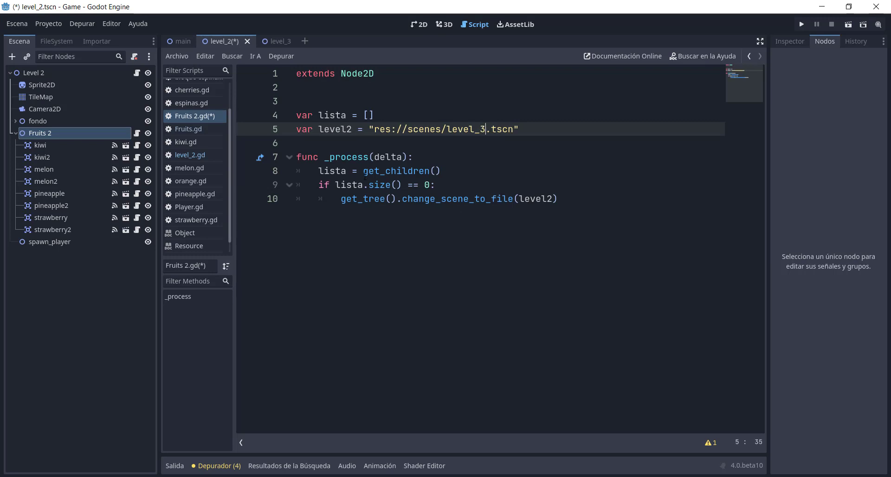
key(BackSpace)
text(3)
click(550, 201)
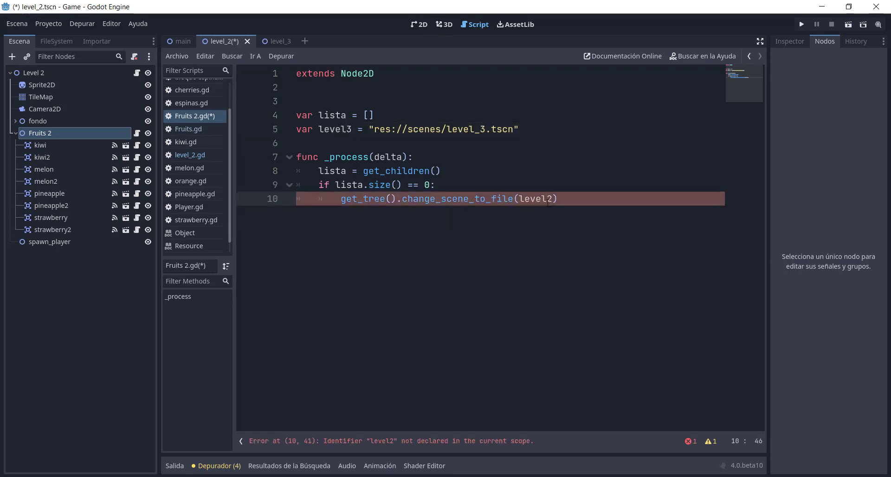
text(3)
click(539, 163)
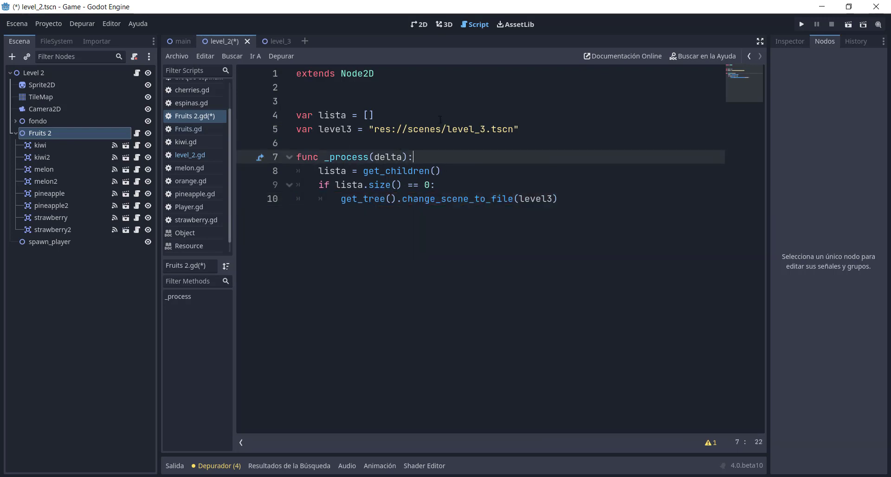
key(ctrl+s)
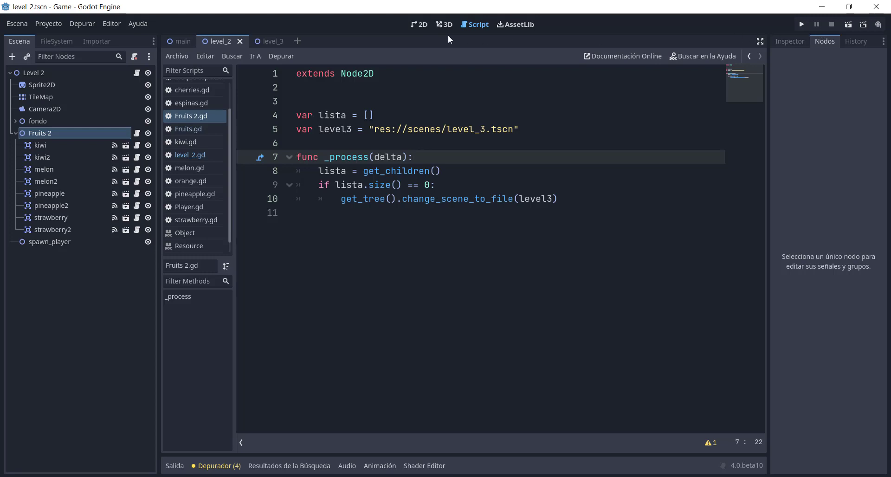
Step: Run the Level 2 scene from the 2D view to test it
click(419, 24)
scroll(477, 174, down, 1)
scroll(478, 174, up, 1)
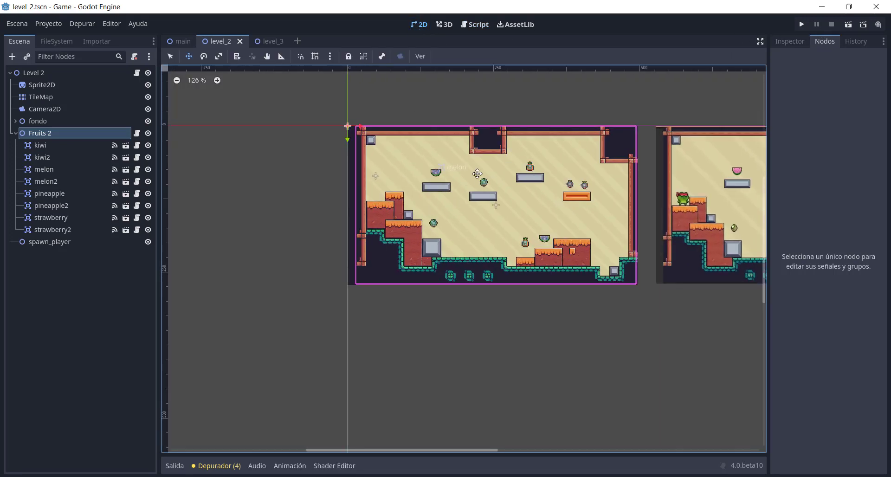
click(850, 25)
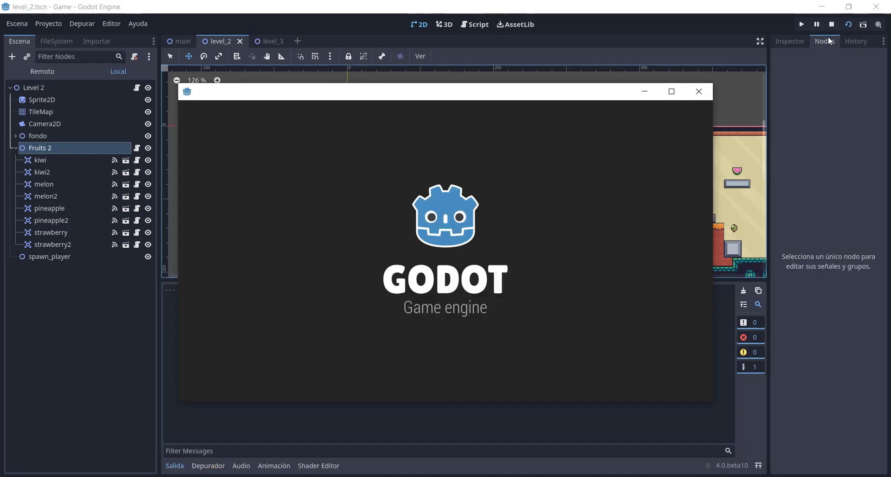
Step: Play through Level 2 with the frog, collecting the melon, kiwi, pineapple and remaining fruits
key(Right)
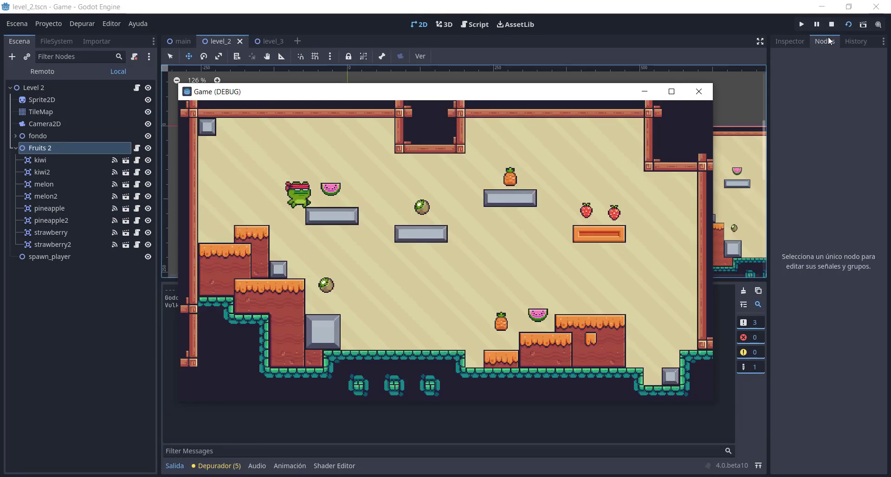
key(space)
key(Left)
key(Right)
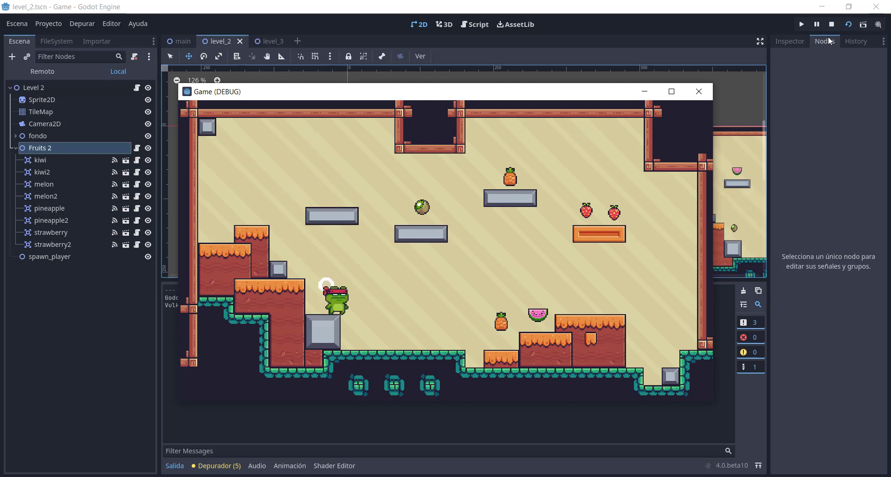
key(Left)
key(space)
key(Right)
key(space)
key(Right)
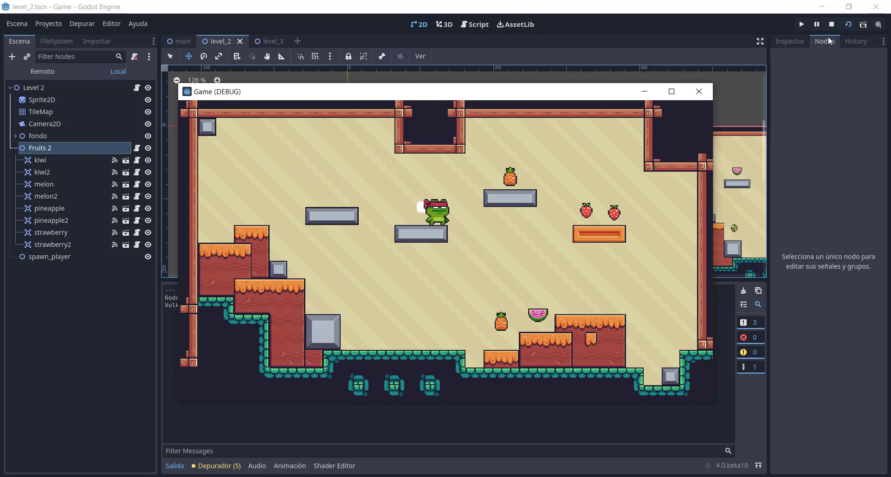
key(space)
key(space)
key(Left)
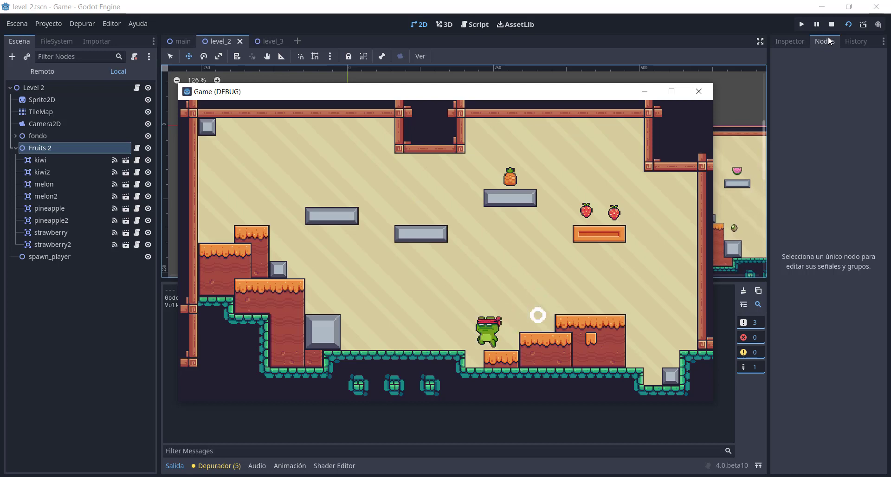
key(space)
key(space)
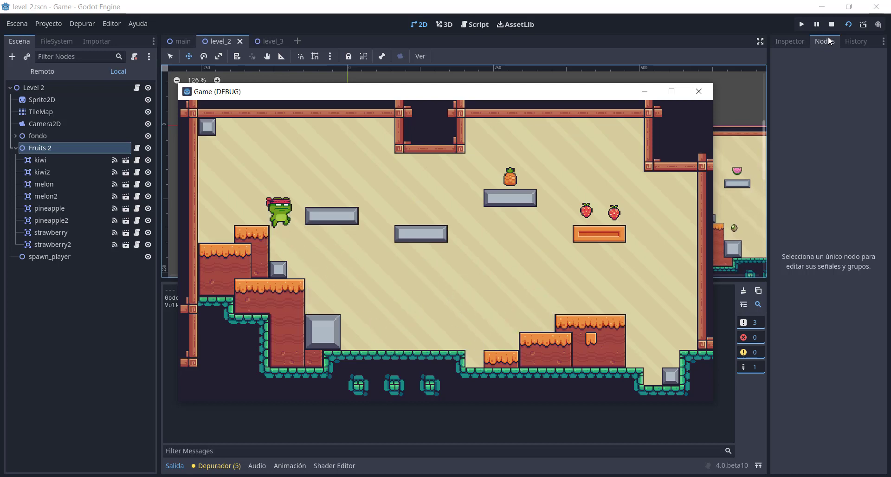
key(Right)
key(space)
key(space)
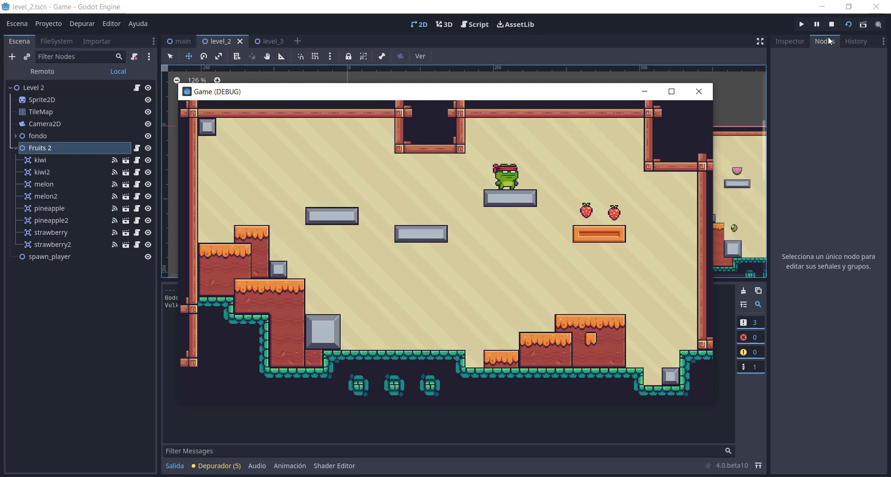
key(space)
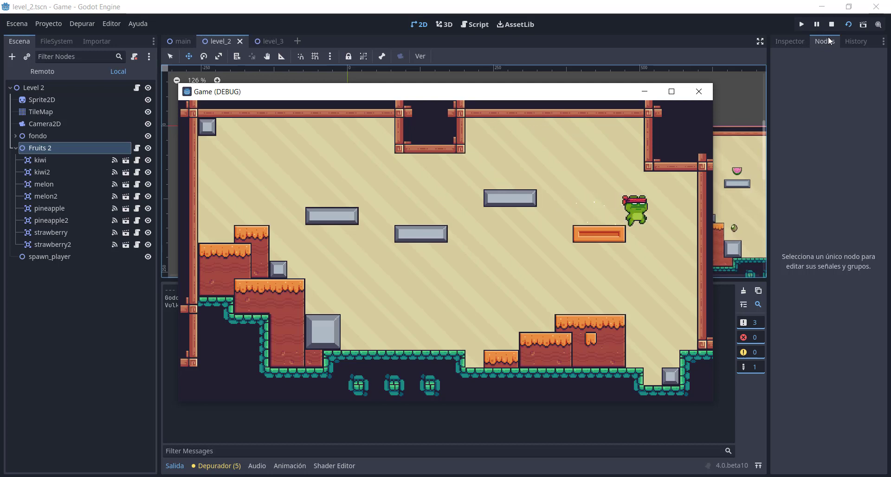
key(Right)
Step: Move the frog around the newly loaded level 3, then close the game window
key(space)
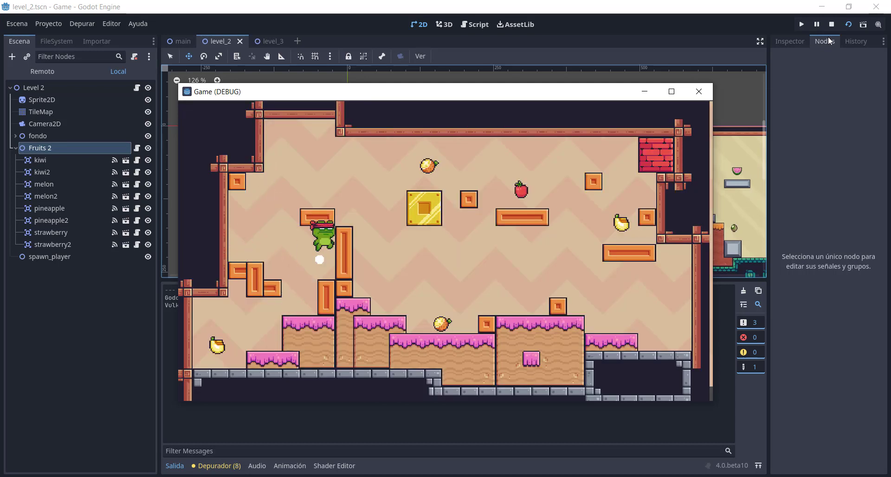
key(Left)
key(space)
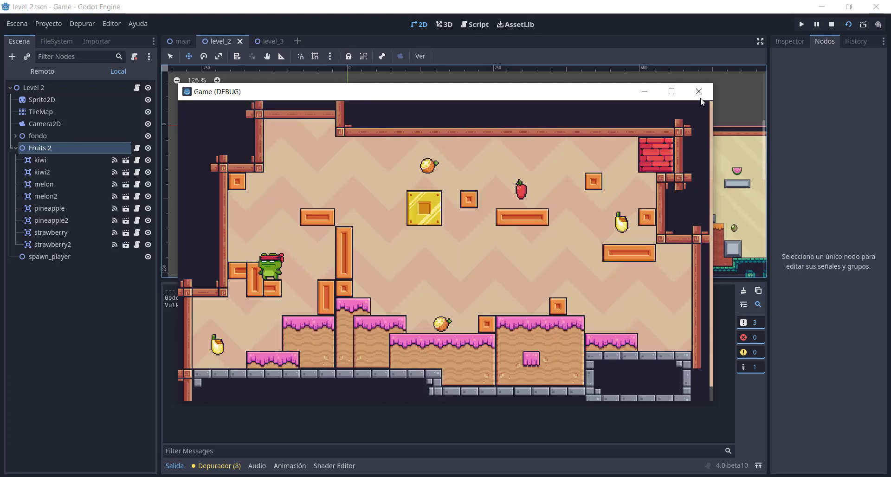
click(699, 91)
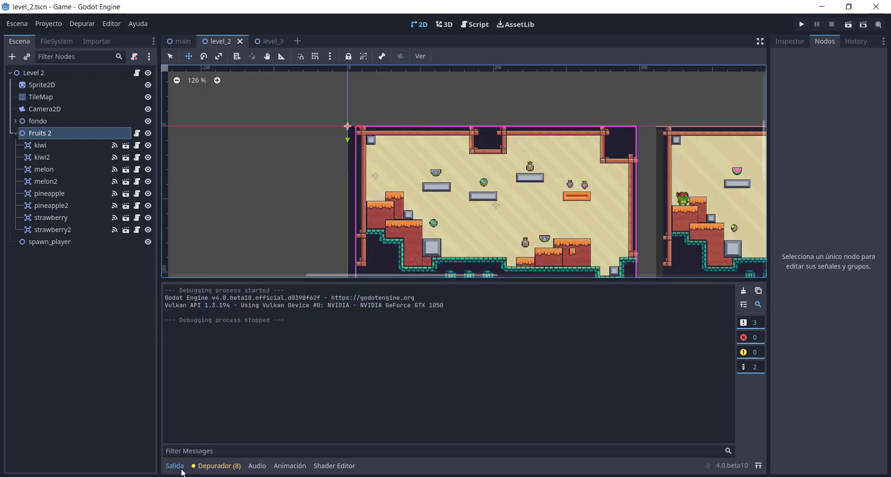
Step: Collapse the output panel and delete the guia guide sprite from the main scene
click(181, 467)
click(185, 40)
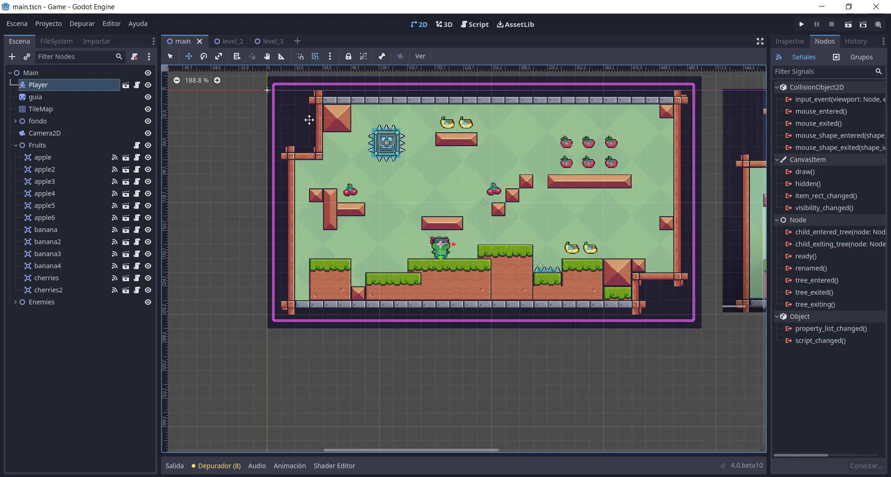
scroll(309, 120, down, 3)
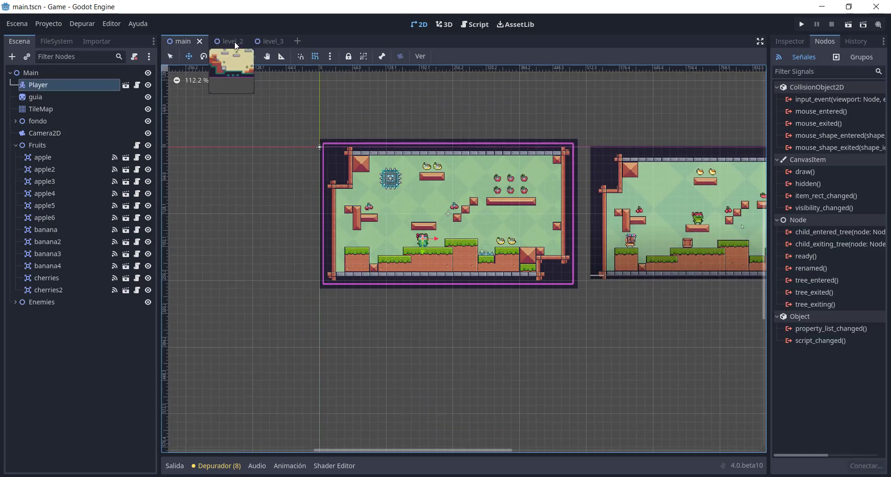
click(237, 45)
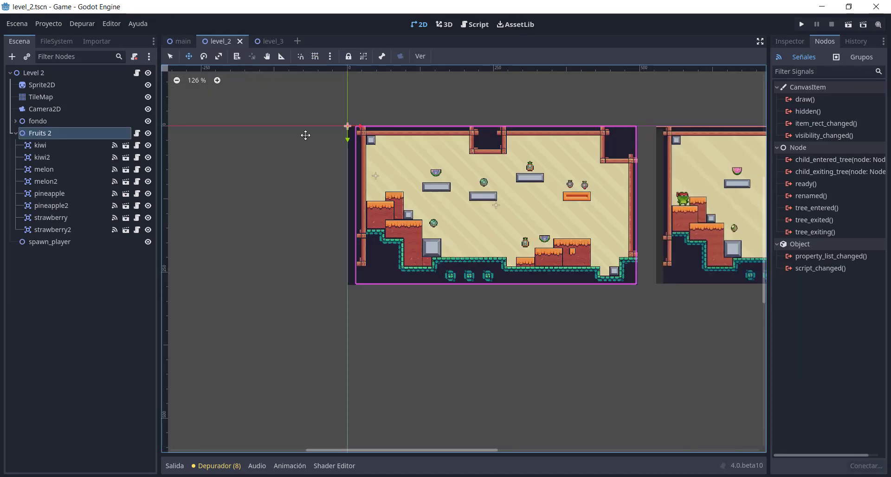
click(185, 42)
click(54, 95)
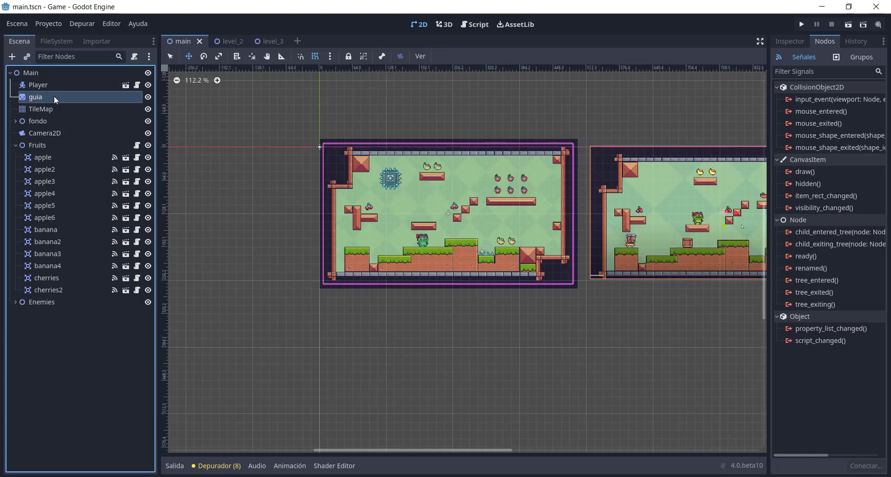
key(Delete)
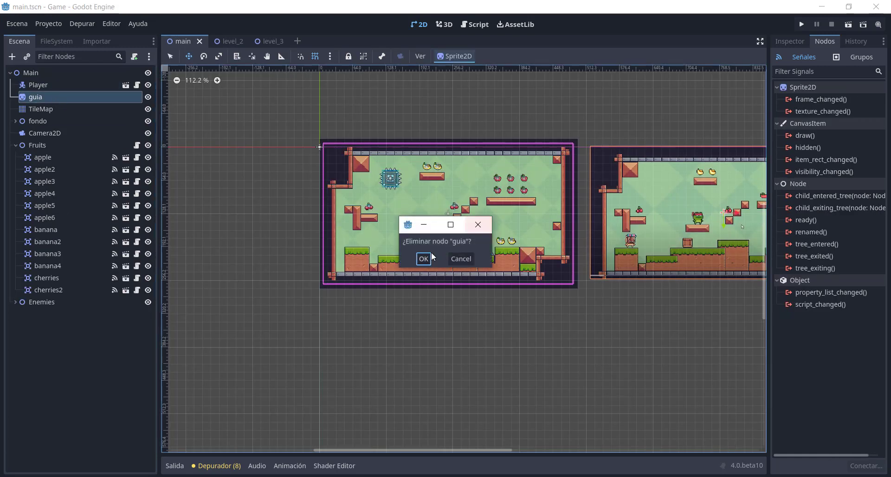
click(430, 258)
Step: Delete the Sprite2D guide from Level 2 and the Guia3 guide from Level 3
click(237, 44)
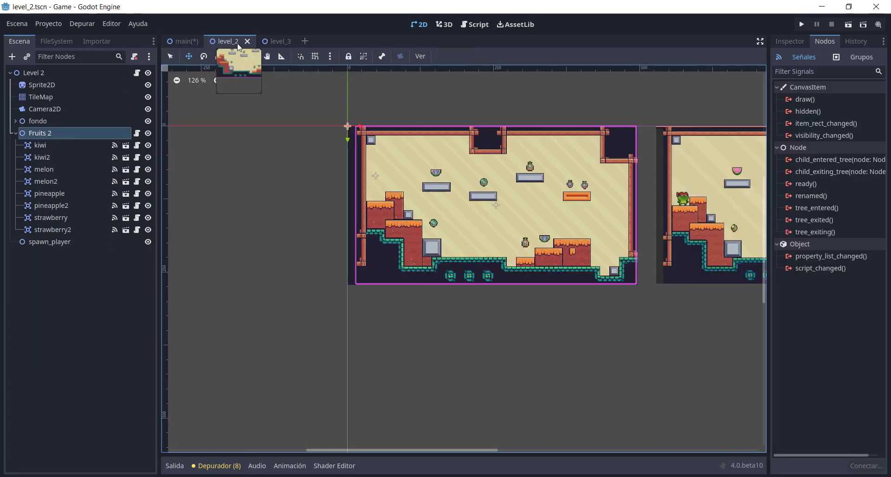
click(68, 85)
key(Delete)
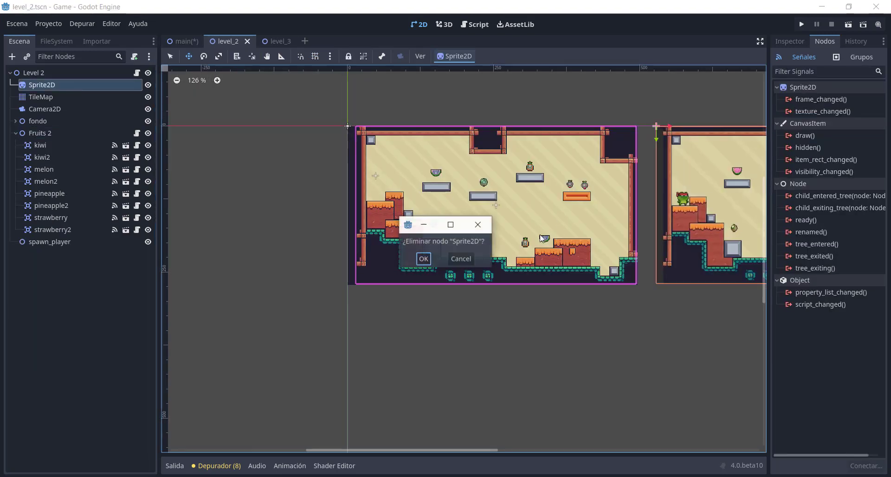
click(423, 259)
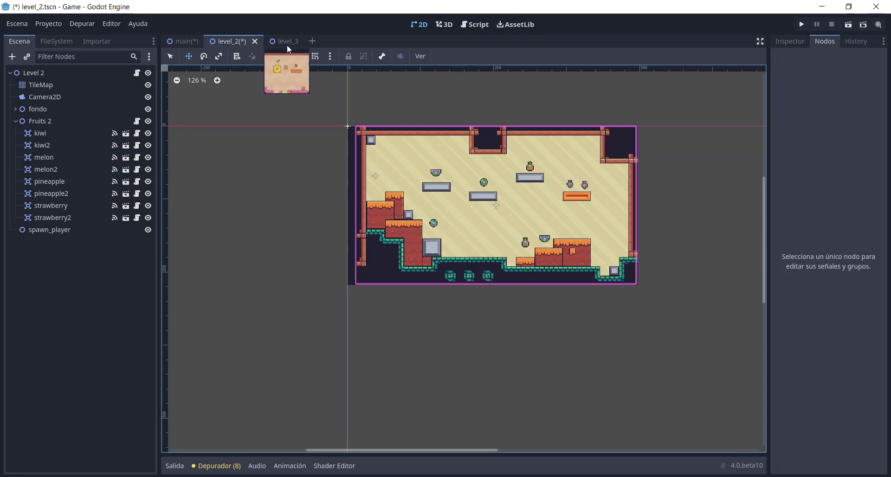
click(288, 46)
click(103, 85)
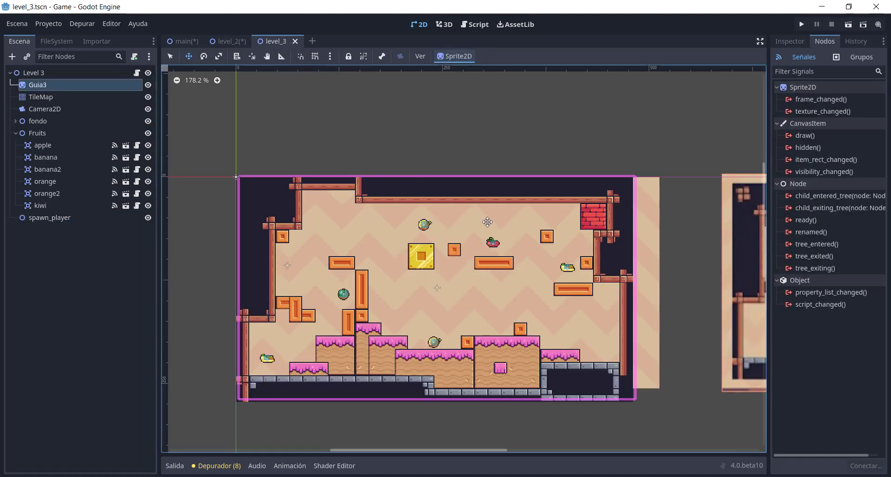
key(Delete)
click(424, 259)
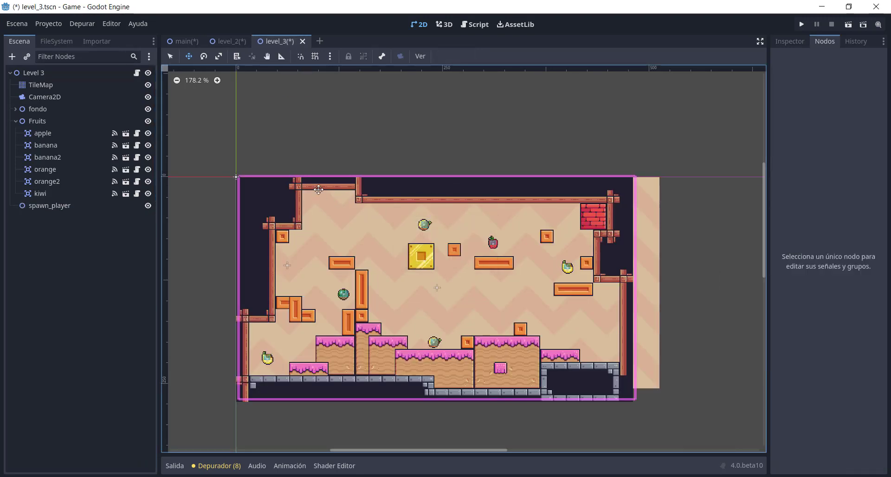
Step: Save the Level 3 and Level 2 scenes
key(ctrl+s)
click(224, 41)
key(ctrl+s)
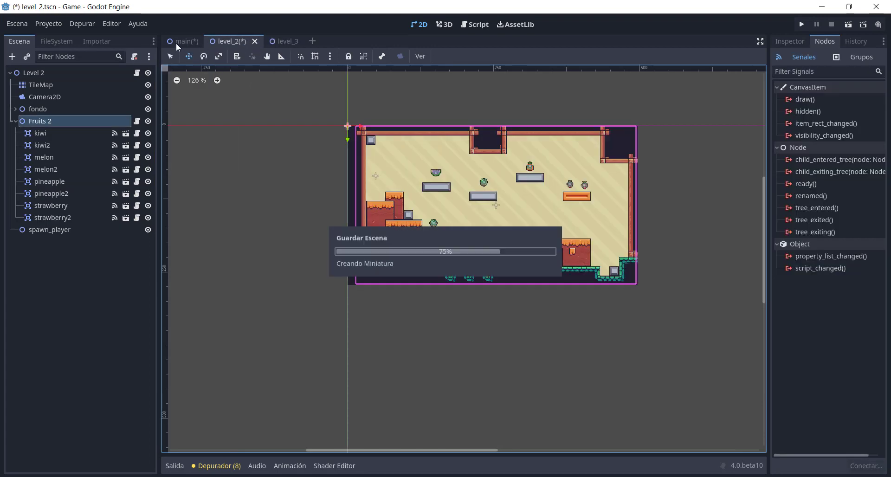